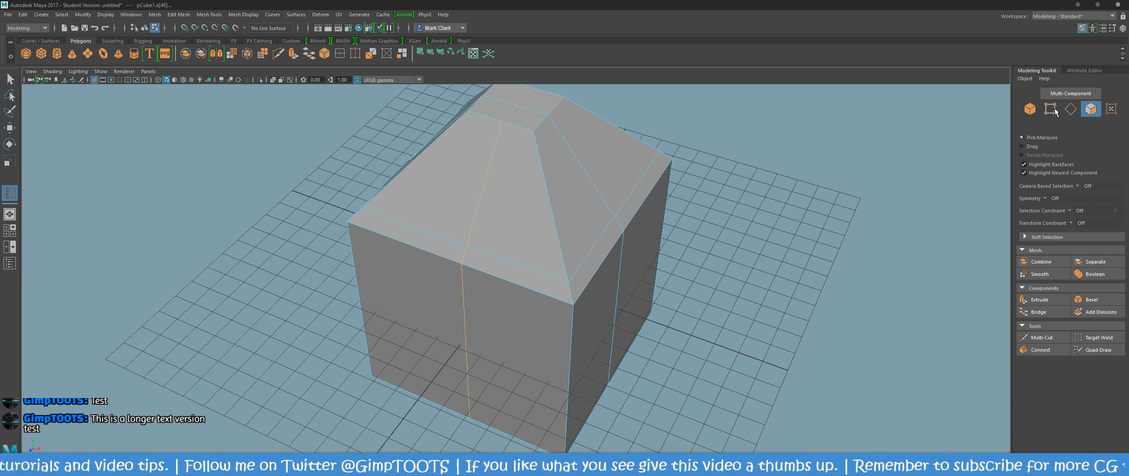
Step: Inspect the roofed box in object mode, and return to multi-component selection on the mesh
click(1030, 109)
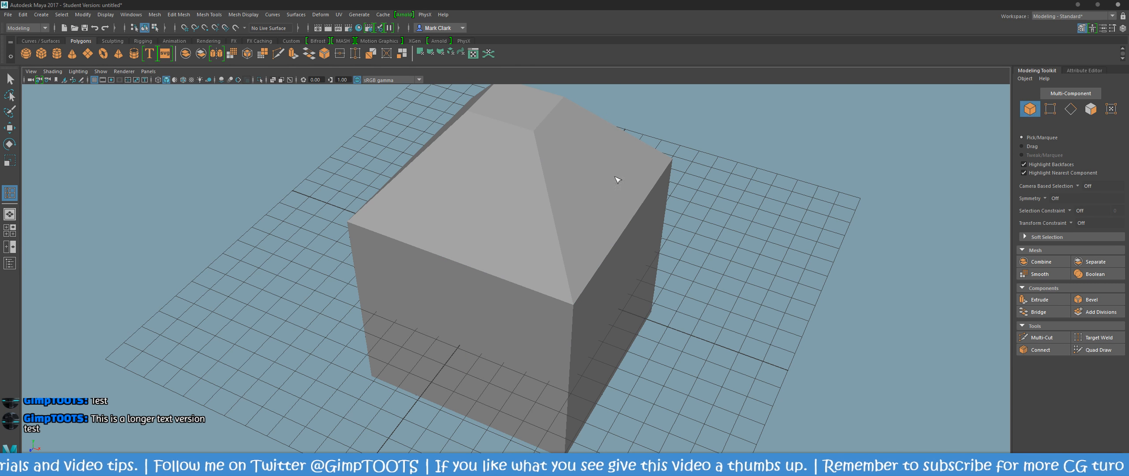
alt+drag(613, 177, 540, 284)
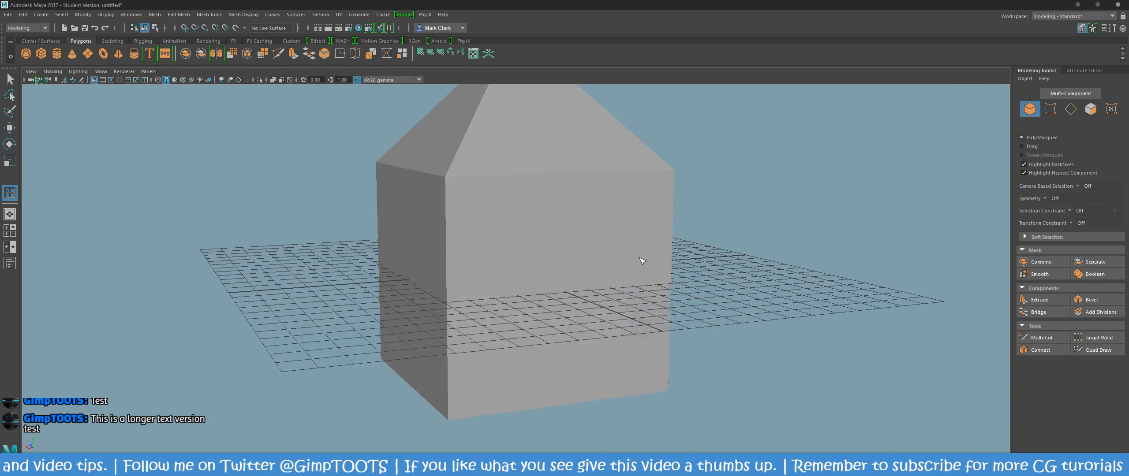
click(1082, 107)
click(651, 192)
alt+drag(700, 150, 746, 186)
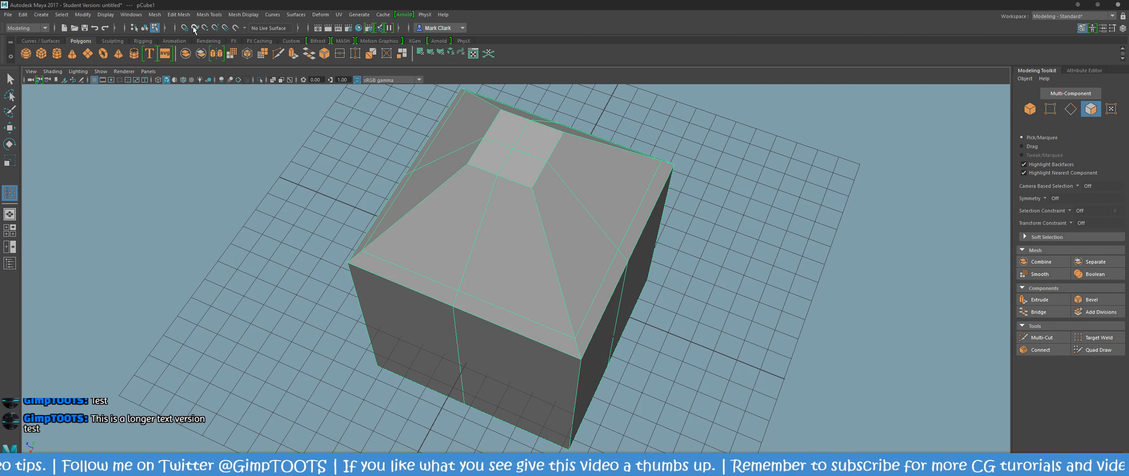
Step: Review the face Extrude options and close them without applying
click(178, 15)
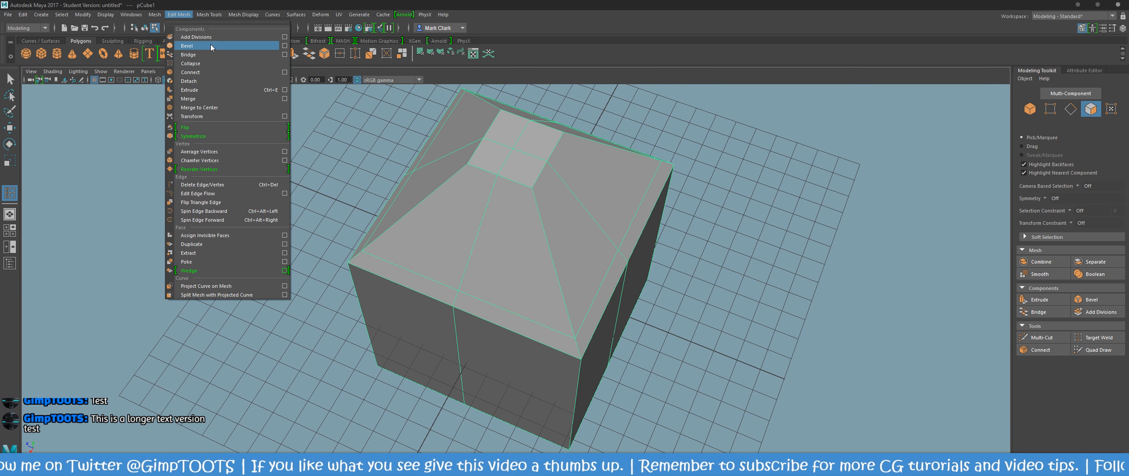
click(284, 90)
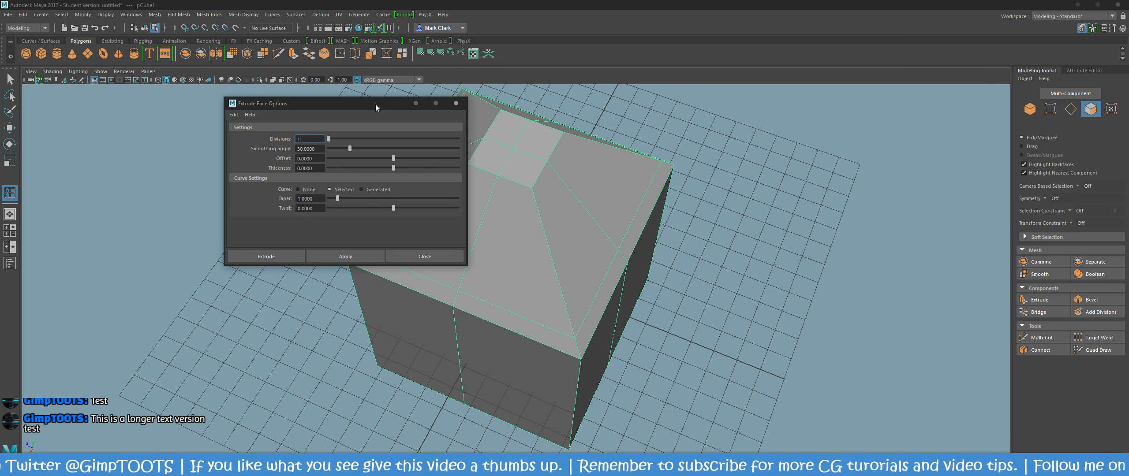
drag(375, 104, 243, 116)
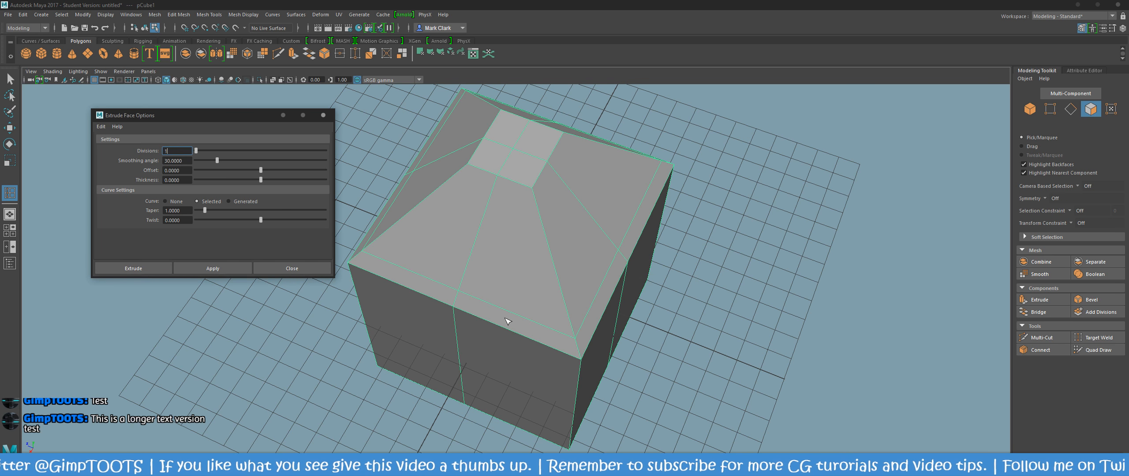
click(285, 270)
Step: Try to insert a vertical edge loop near the box's front corner
alt+drag(562, 277, 500, 238)
click(502, 247)
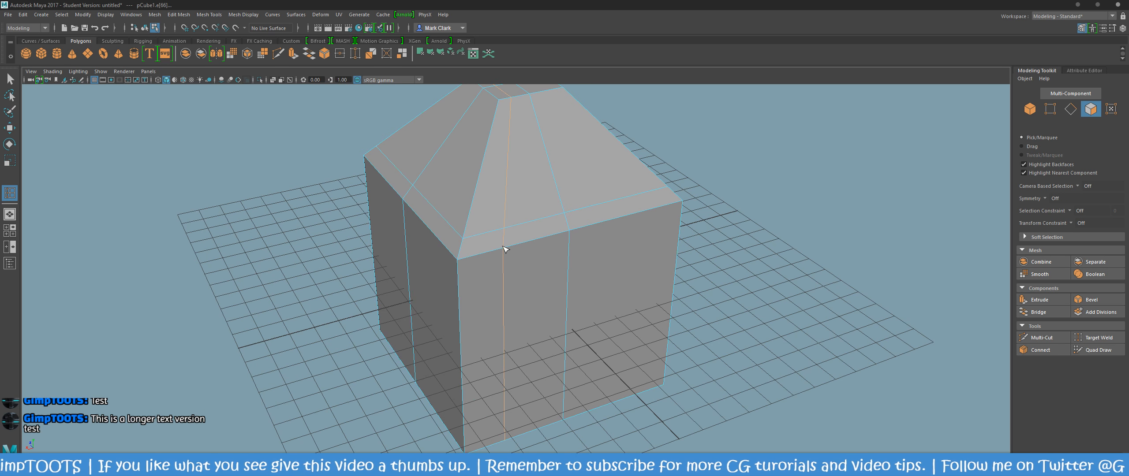
key(ctrl+z)
Step: Insert a horizontal edge loop around the roof base, just below the existing loop near the eaves
scroll(762, 198, up, 1)
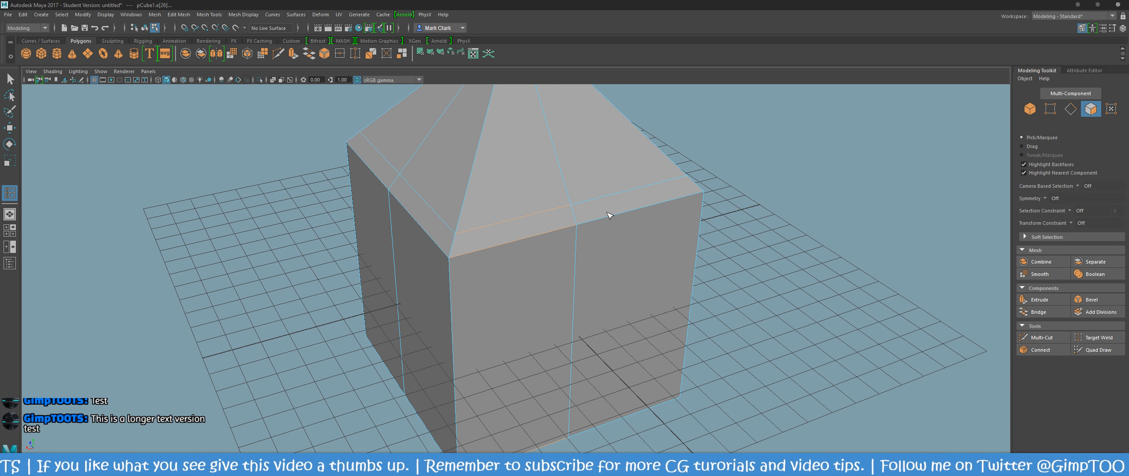
right_drag(611, 212, 570, 215)
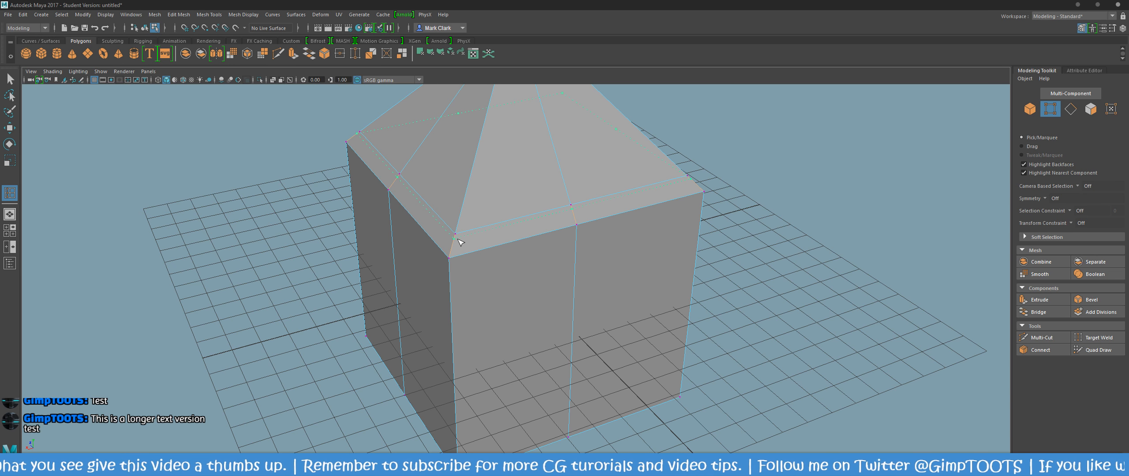
drag(458, 240, 789, 215)
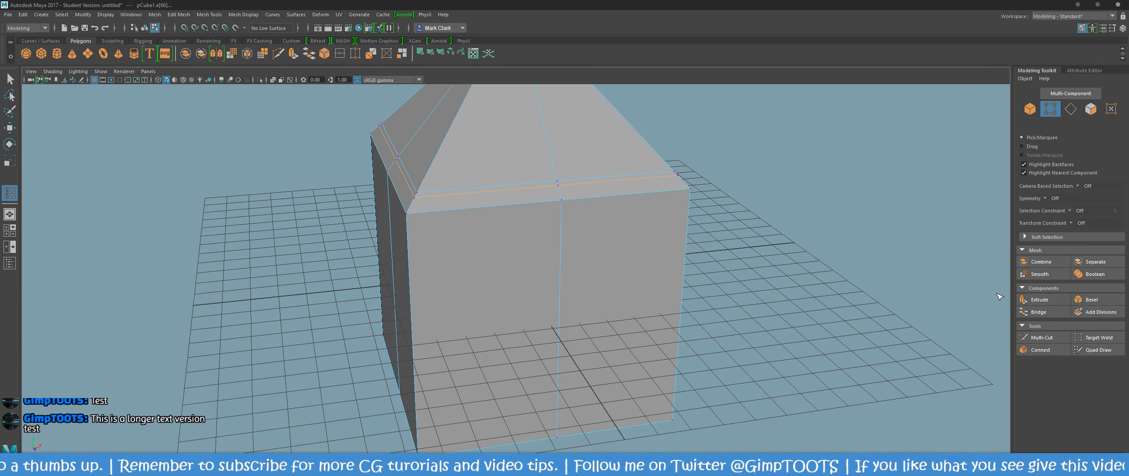
alt+drag(866, 250, 876, 254)
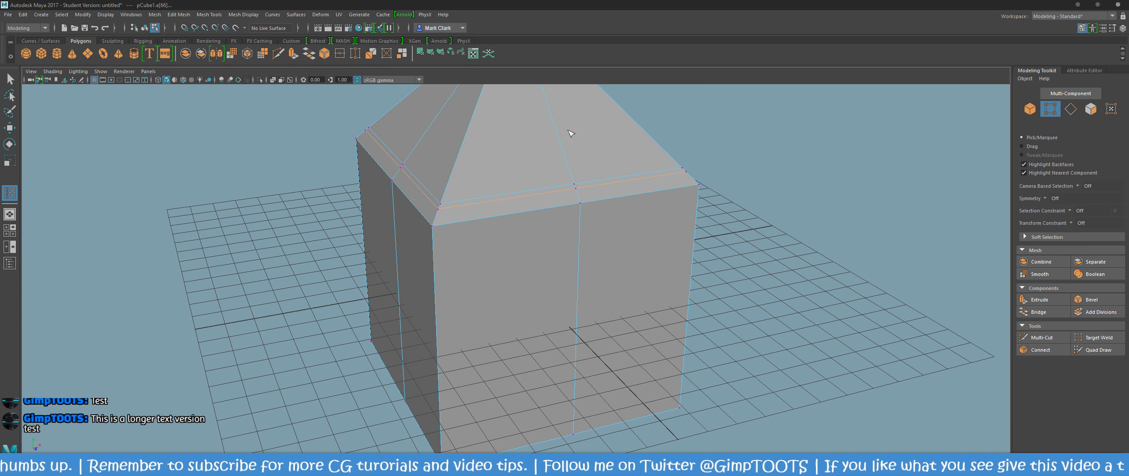
alt+drag(819, 174, 794, 193)
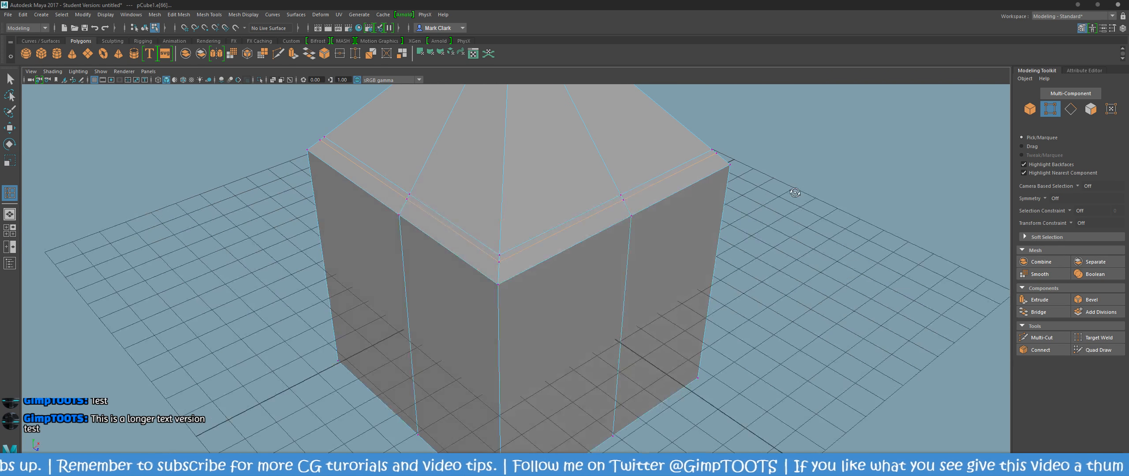
Step: Try to add another edge loop along the roof's lower edge, and undo the change
click(326, 57)
alt+drag(894, 244, 736, 246)
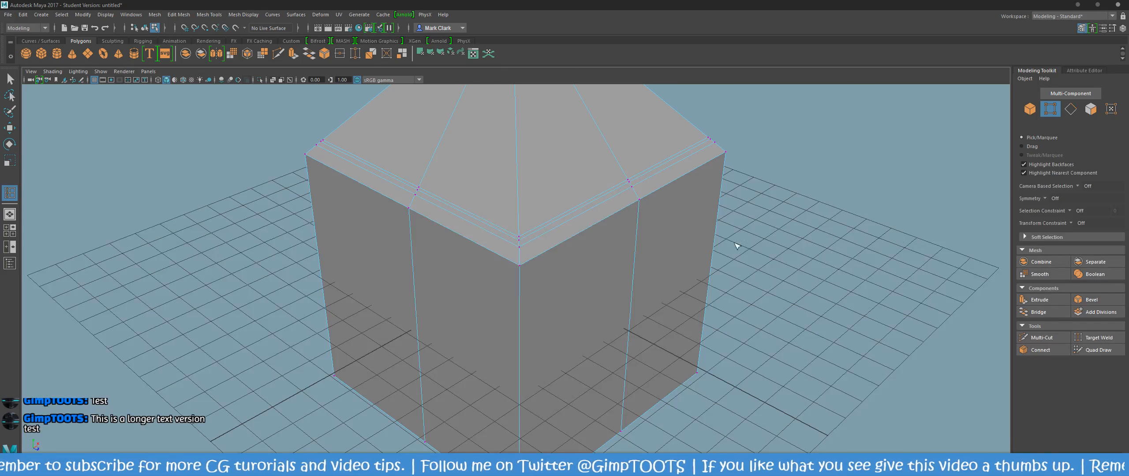
ctrl+click(564, 242)
key(ctrl+z)
key(ctrl+z)
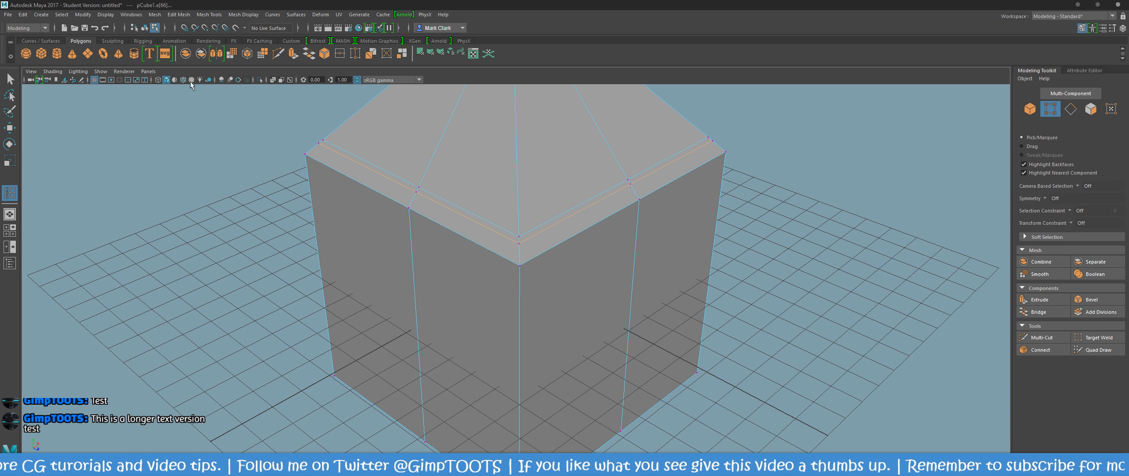
Step: Select the eight narrow faces that form the band around the roof's lower edge
alt+drag(229, 174, 316, 168)
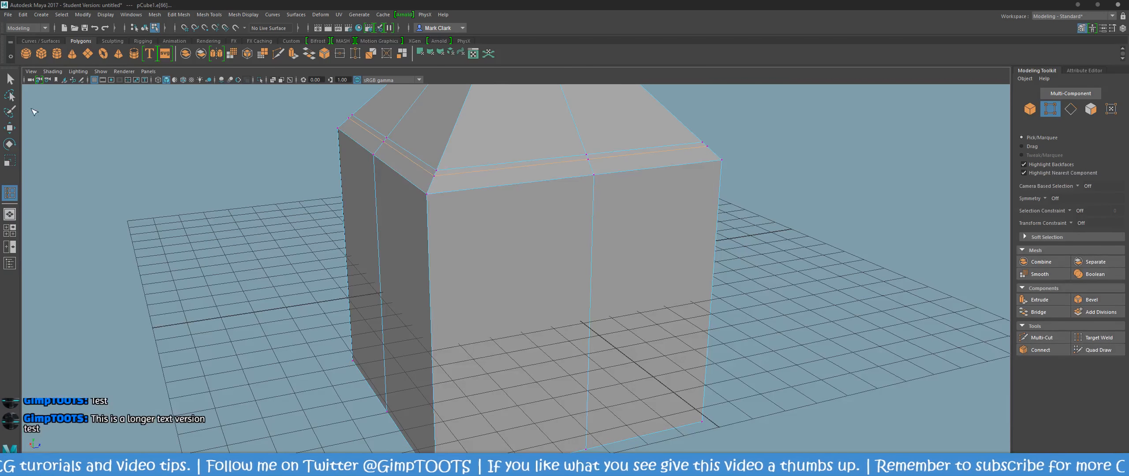
key(q)
alt+drag(443, 203, 529, 250)
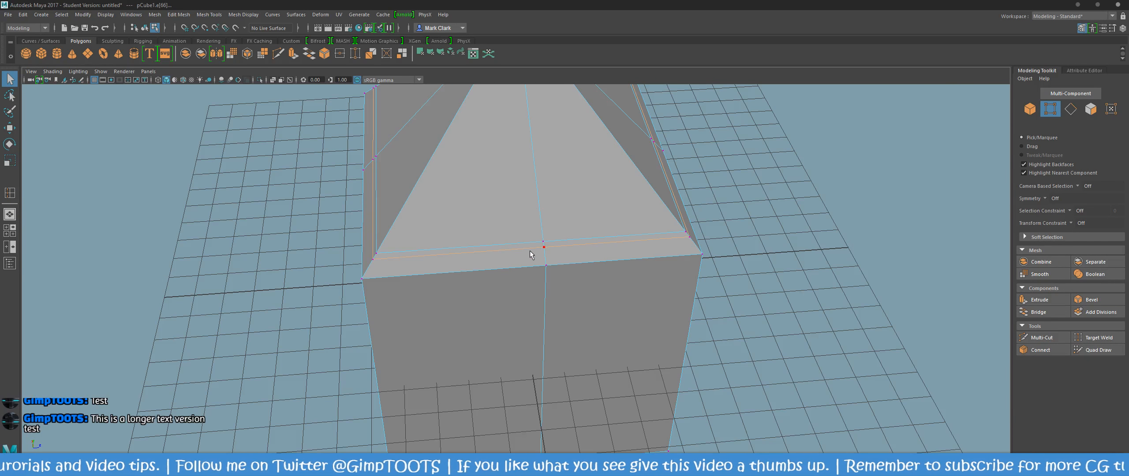
click(532, 263)
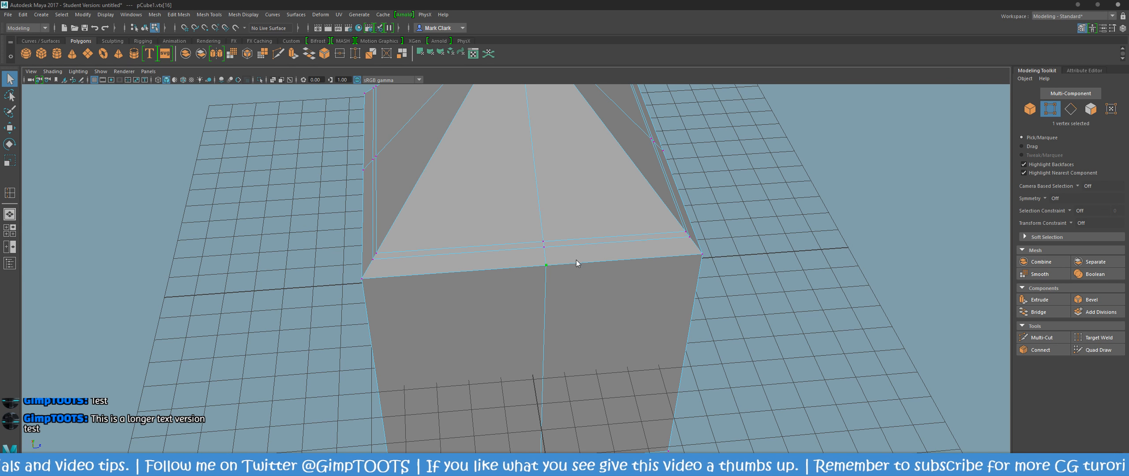
right_drag(575, 263, 578, 239)
click(595, 252)
shift+click(504, 262)
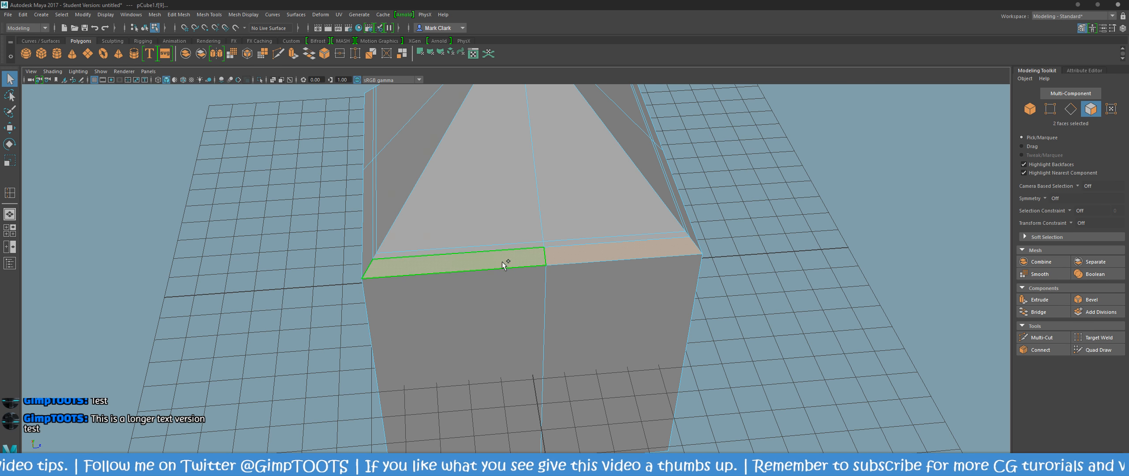
shift+click(369, 240)
alt+drag(872, 189, 694, 236)
shift+click(472, 277)
shift+click(579, 291)
shift+click(579, 291)
shift+click(663, 228)
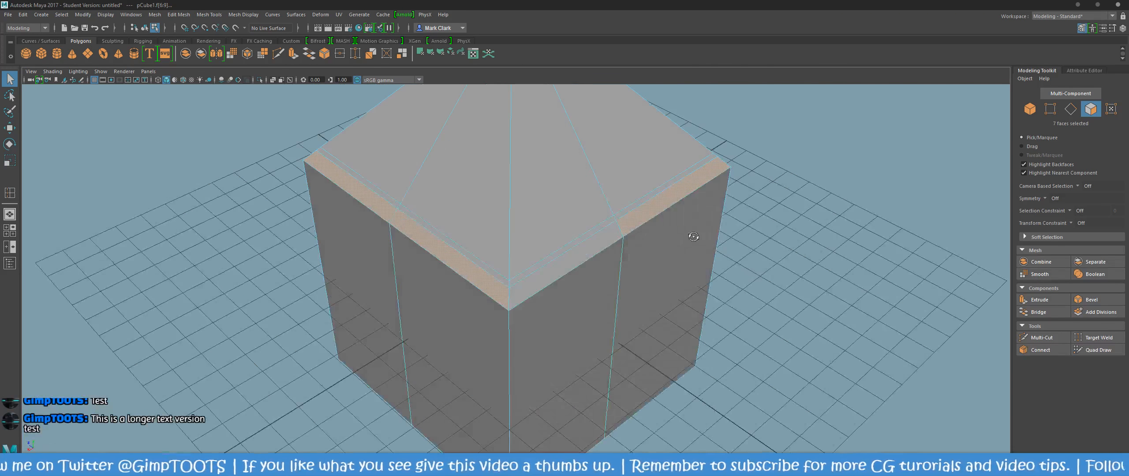
shift+click(573, 258)
alt+drag(810, 260, 747, 245)
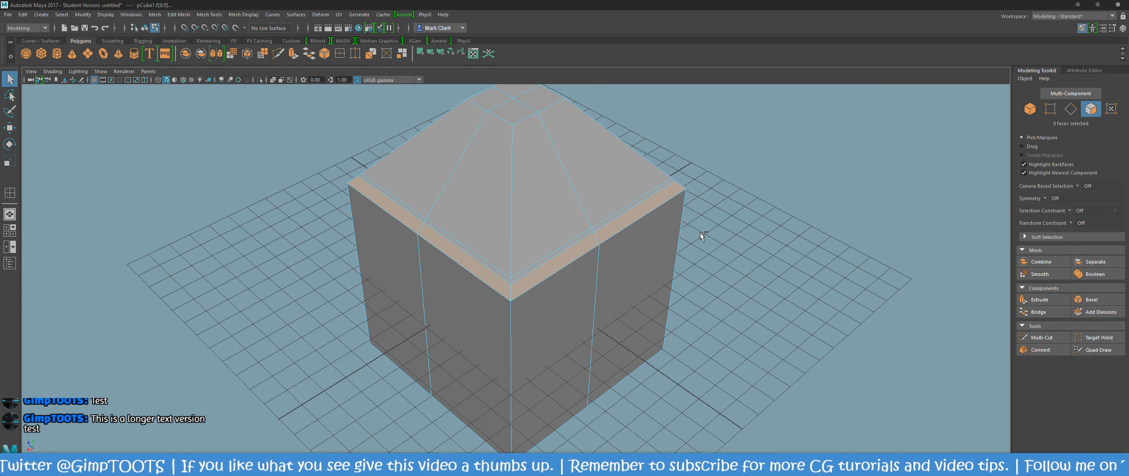
Step: Extrude the selected band of faces outward with a Local Translate Z of about 0.449 to form the eaves
key(ctrl+e)
alt+drag(848, 250, 664, 255)
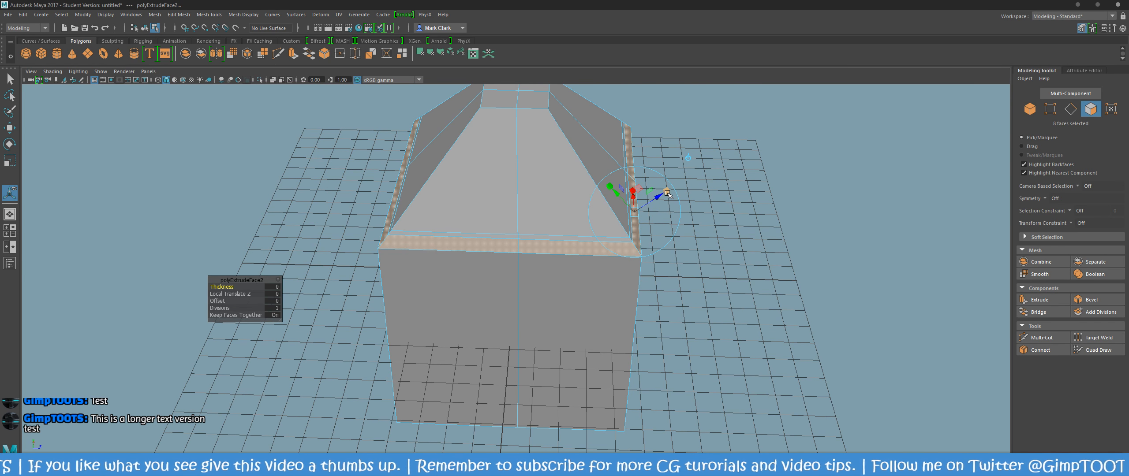
mouse_move(666, 193)
mouse_down()
mouse_move(679, 185)
mouse_move(662, 199)
mouse_move(671, 197)
mouse_up()
alt+drag(810, 302, 801, 274)
drag(619, 151, 624, 158)
key(ctrl+z)
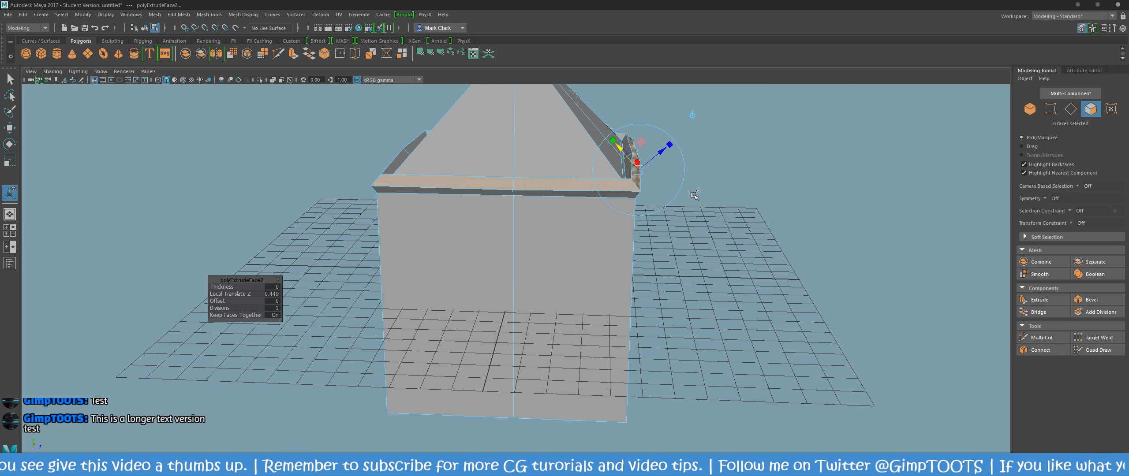
Step: Try to rotate the extruded eave faces and adjust the extrusion's offset
key(e)
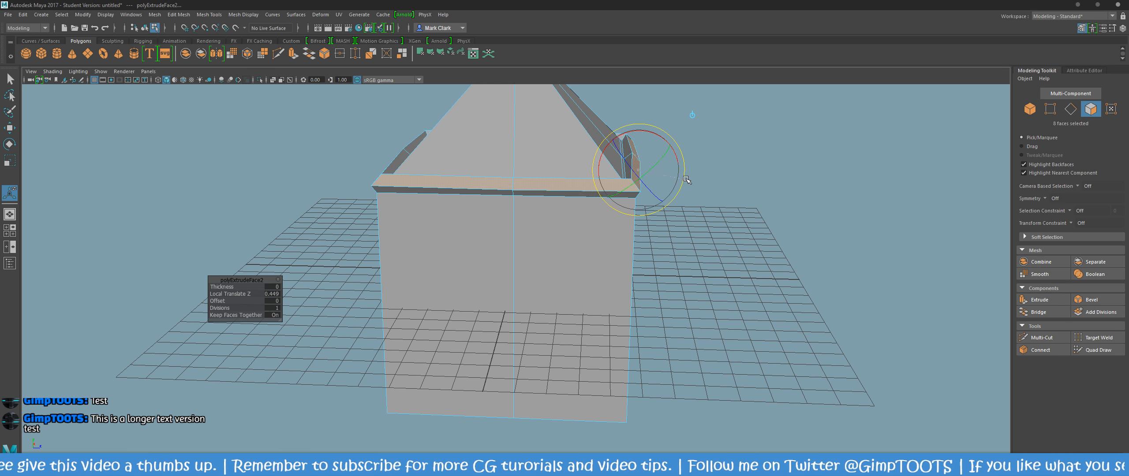
drag(684, 182, 711, 190)
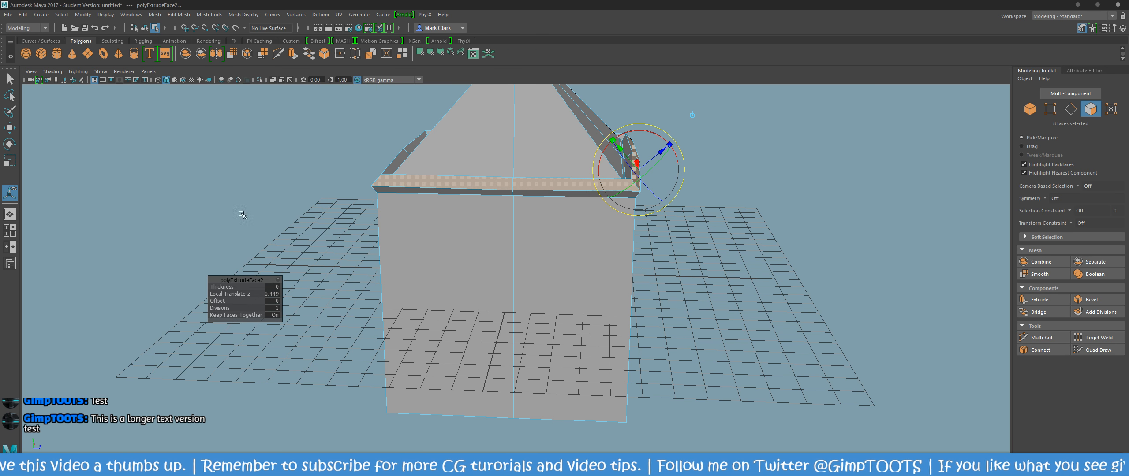
click(272, 303)
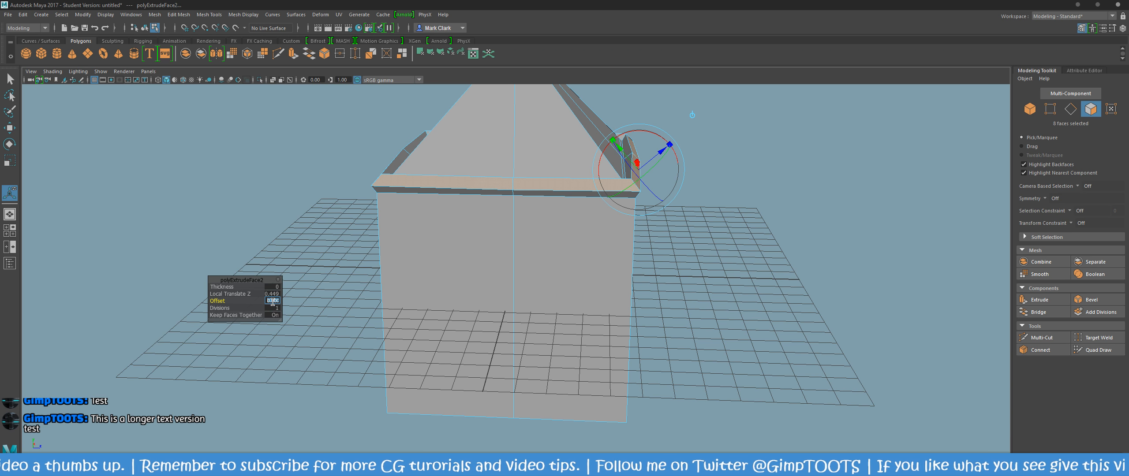
click(259, 302)
drag(256, 302, 255, 301)
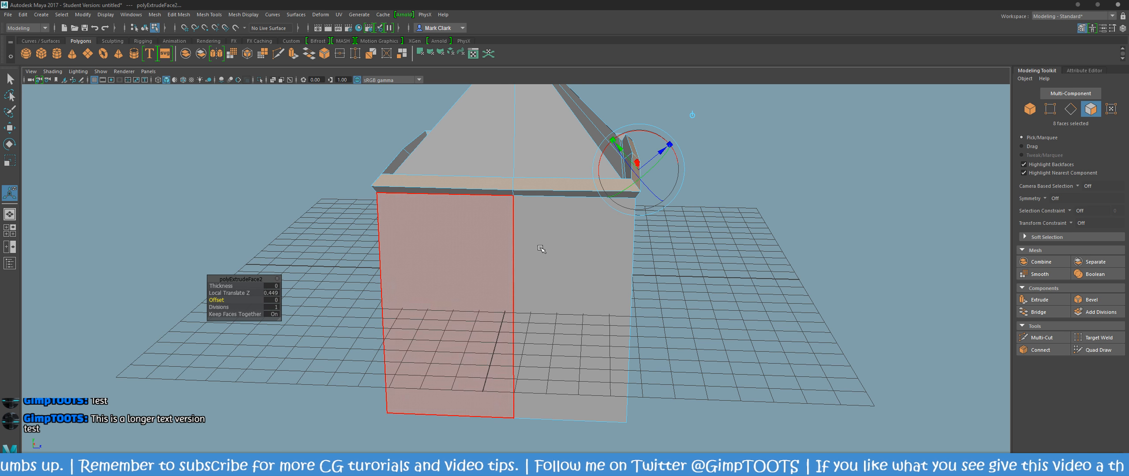
Step: Deselect the eave faces and check the overall shape of the house
alt+drag(804, 232, 815, 265)
click(757, 236)
scroll(816, 264, down, 4)
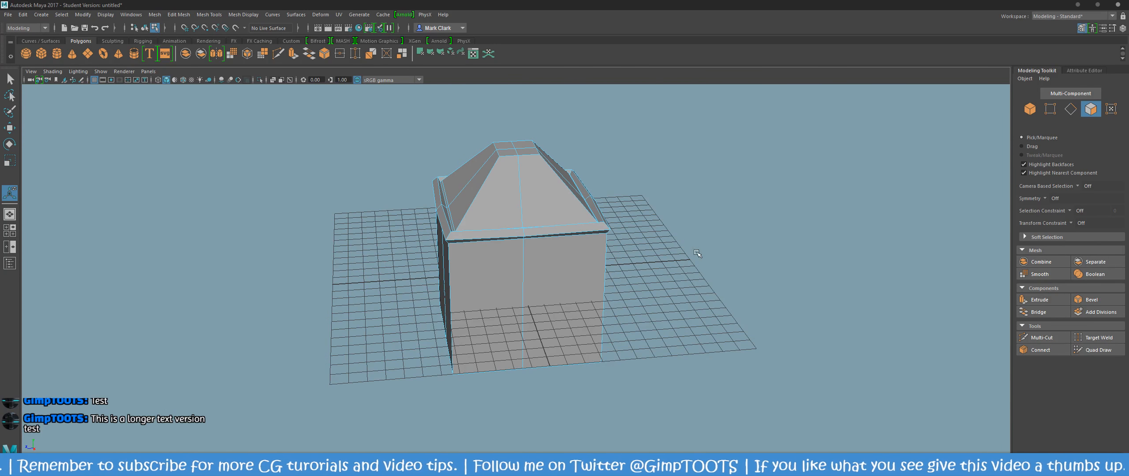
Step: Exit Maya and confirm closing the untitled scene
click(8, 15)
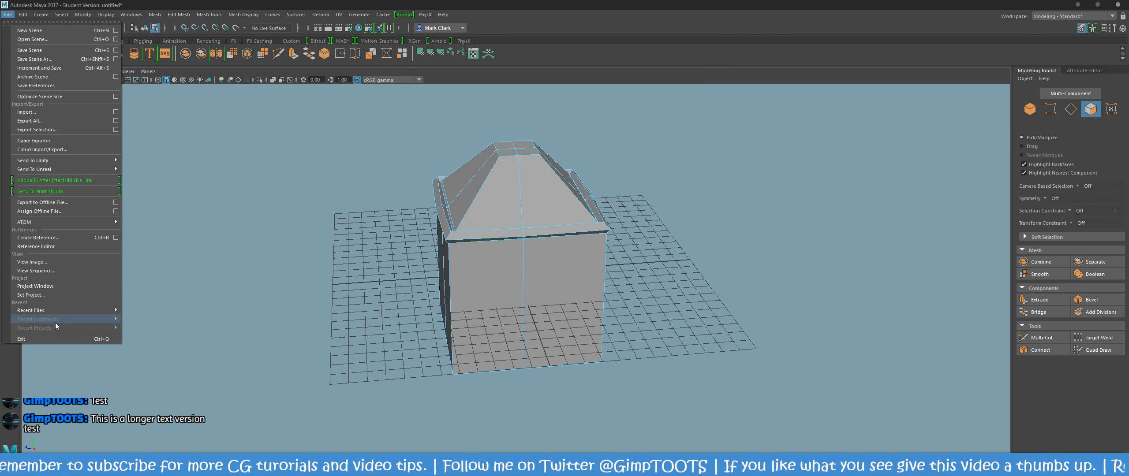
click(61, 337)
click(578, 249)
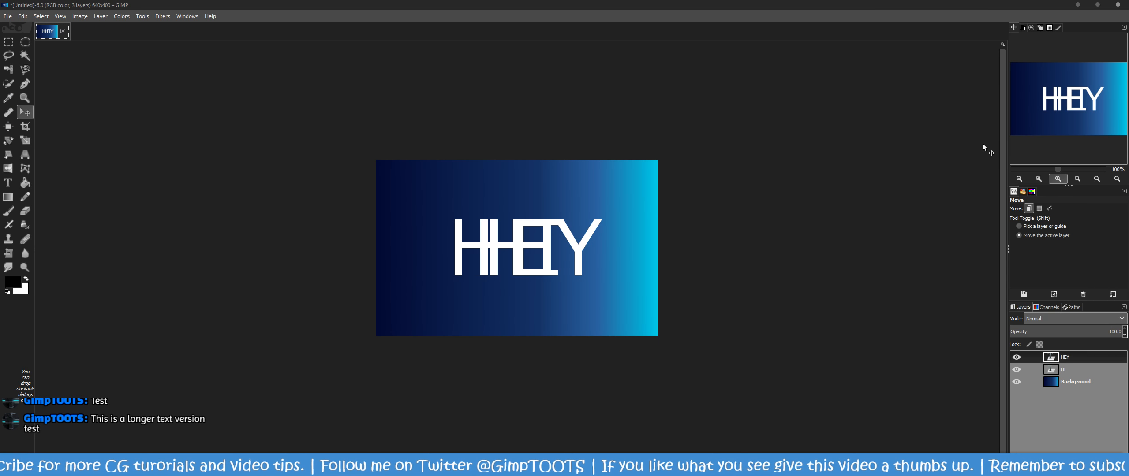
Step: Clear the GIMP window off the desktop and open Blender
click(1098, 4)
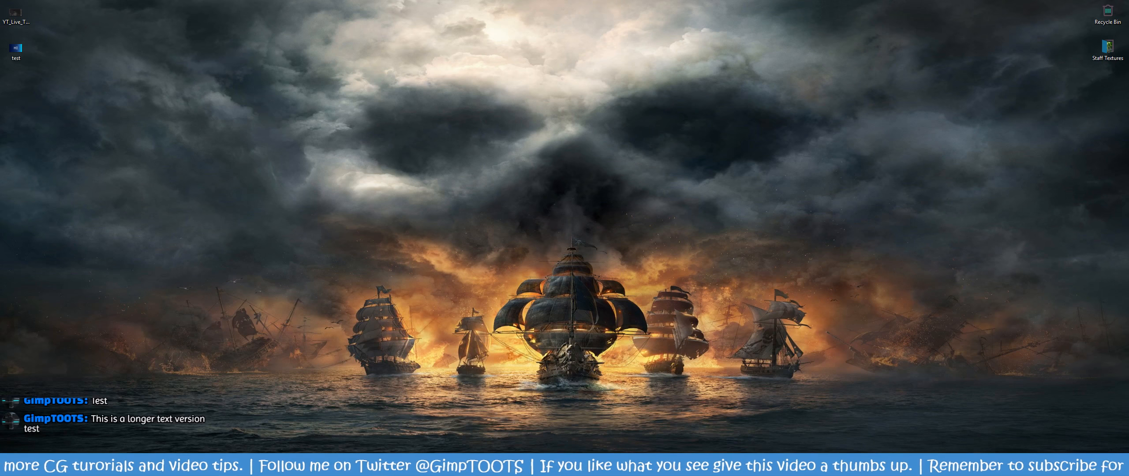
click(550, 465)
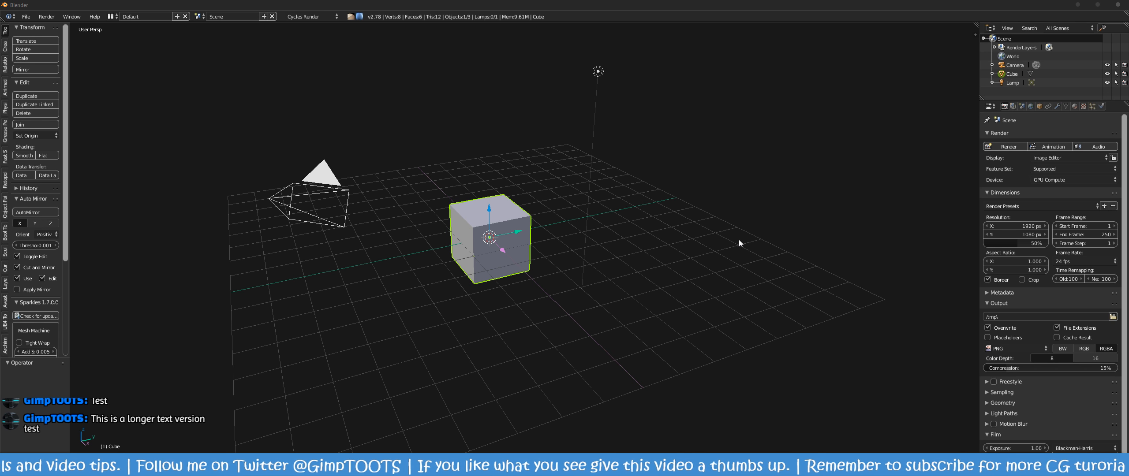
Step: Delete the lamp and the camera from Blender's default scene, keeping the cube
right_click(589, 186)
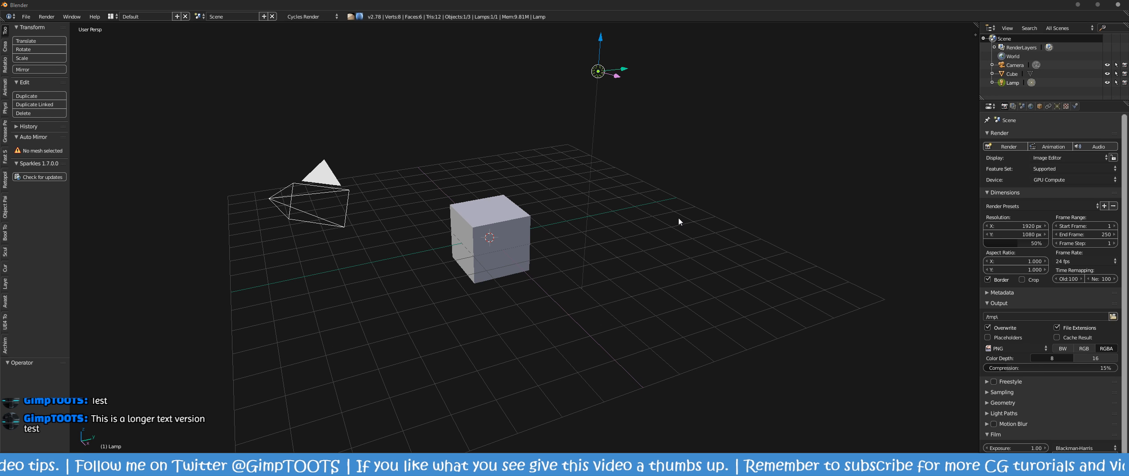
middle_drag(678, 218, 348, 297)
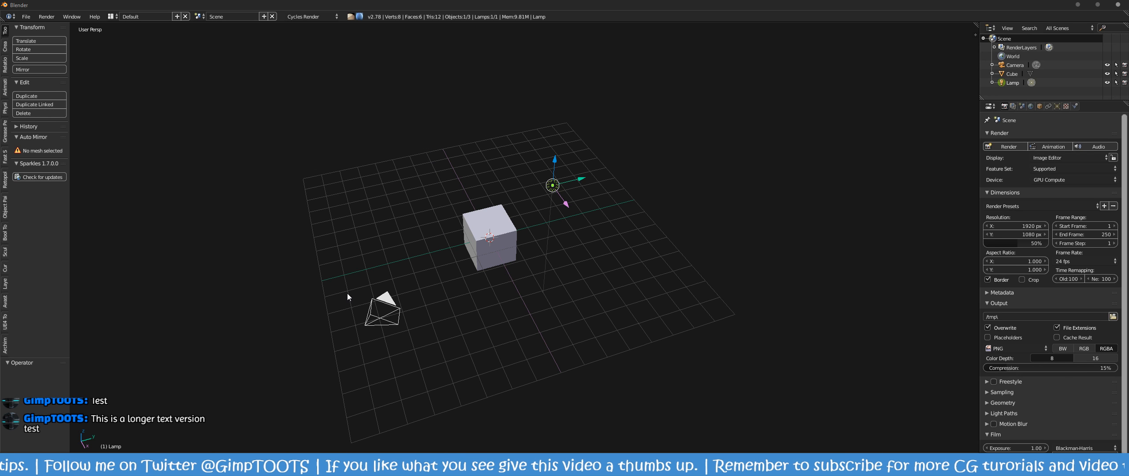
shift+right_click(348, 297)
key(x)
click(624, 302)
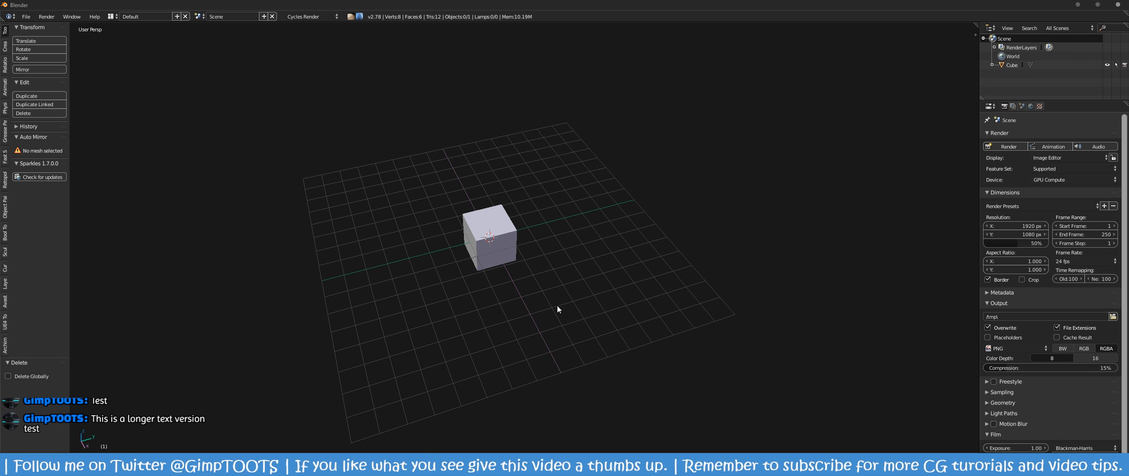
middle_drag(557, 305, 502, 312)
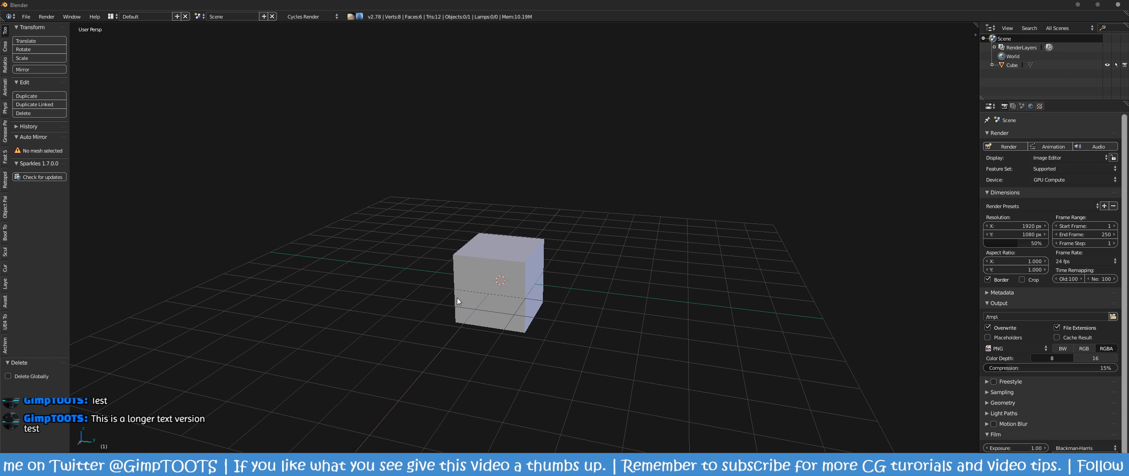
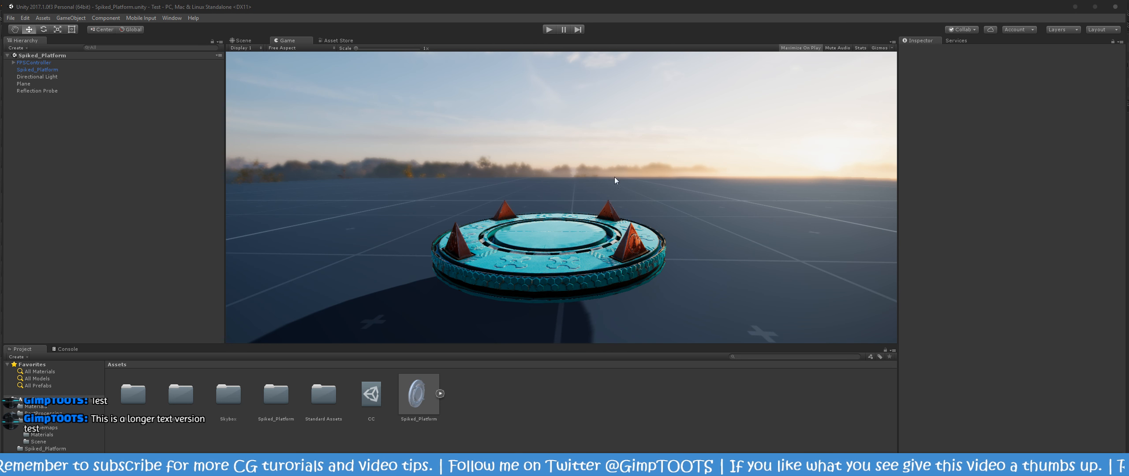
Step: Open the Scene view in Unity and examine the spiked platform's textured surface up close
click(244, 40)
scroll(634, 211, down, 5)
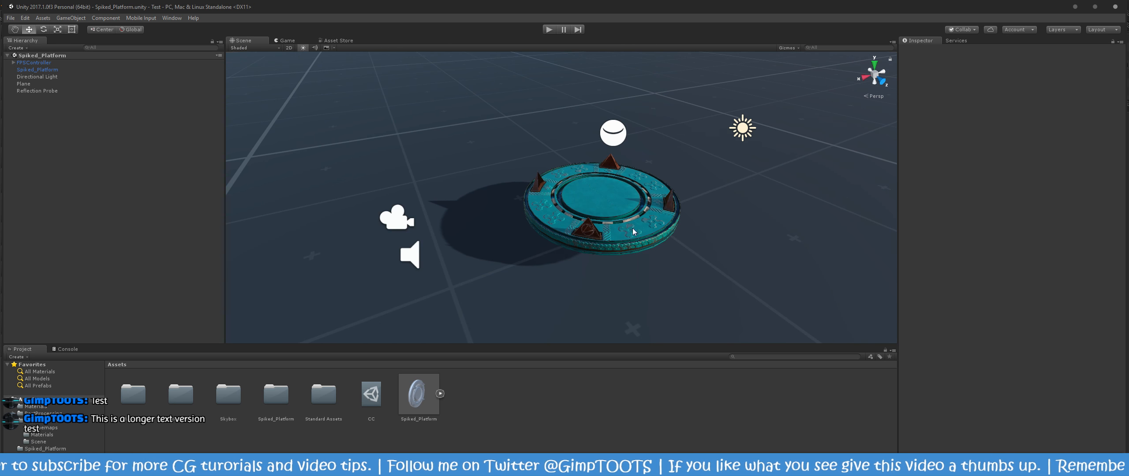
alt+drag(632, 231, 573, 149)
alt+scroll(645, 222, up, 10)
alt+drag(408, 212, 475, 186)
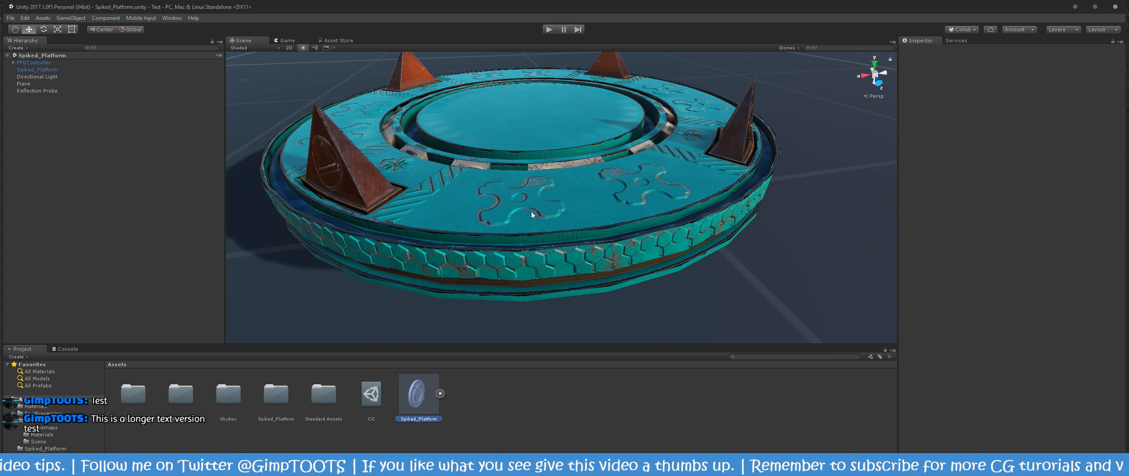
Step: Select the Spiked_Platform model asset and review its import settings and the list of assigned materials
click(424, 405)
drag(948, 414, 996, 404)
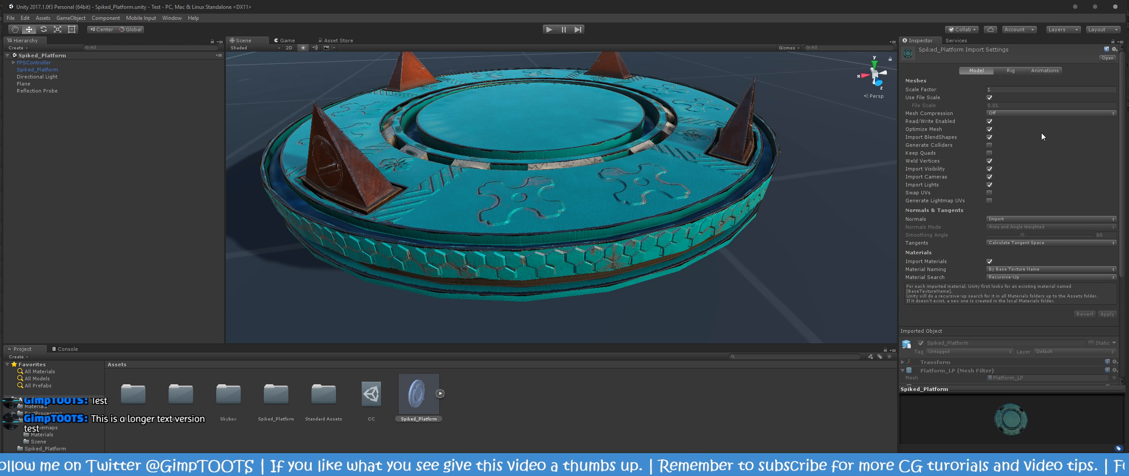
scroll(931, 157, down, 3)
scroll(931, 157, down, 6)
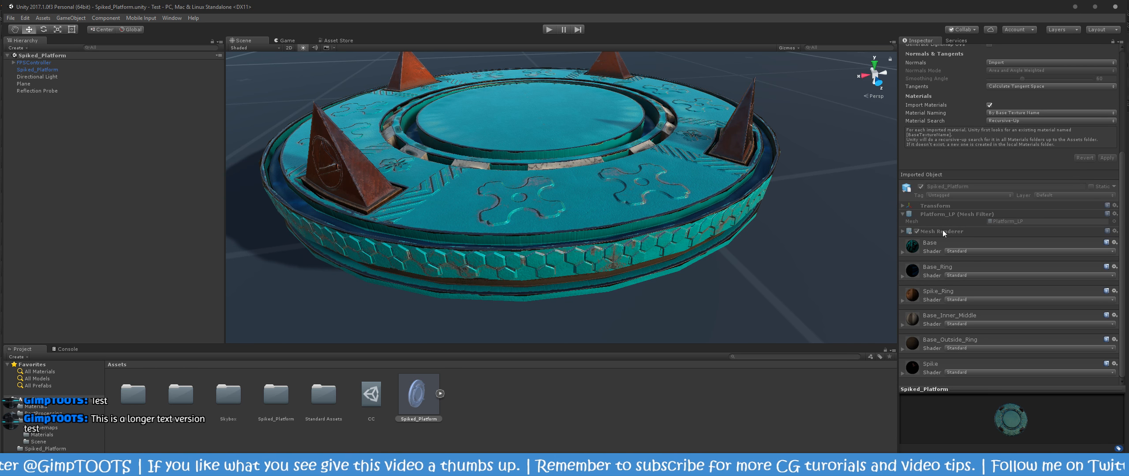
scroll(943, 273, up, 2)
scroll(944, 273, down, 2)
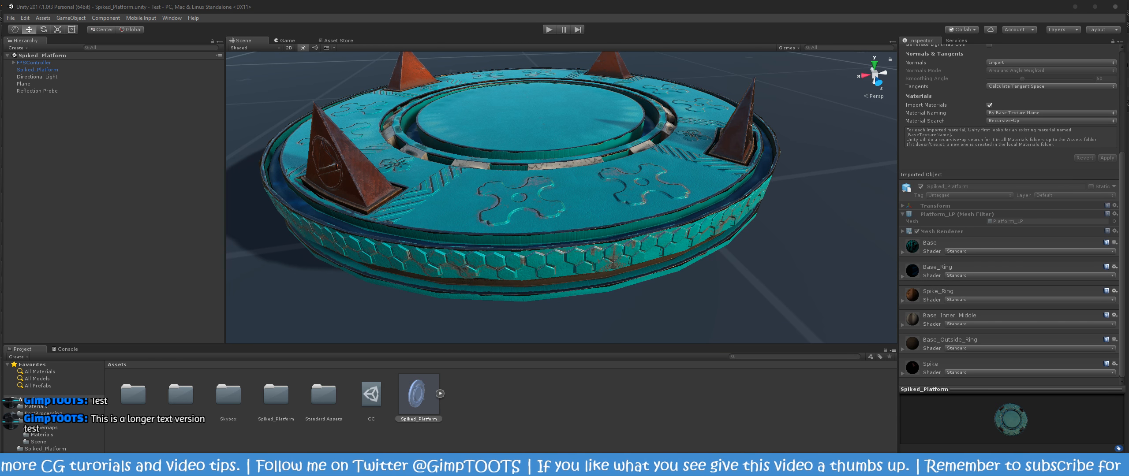
Step: Examine the whole spiked platform in the scene from above and from the side
scroll(565, 164, down, 3)
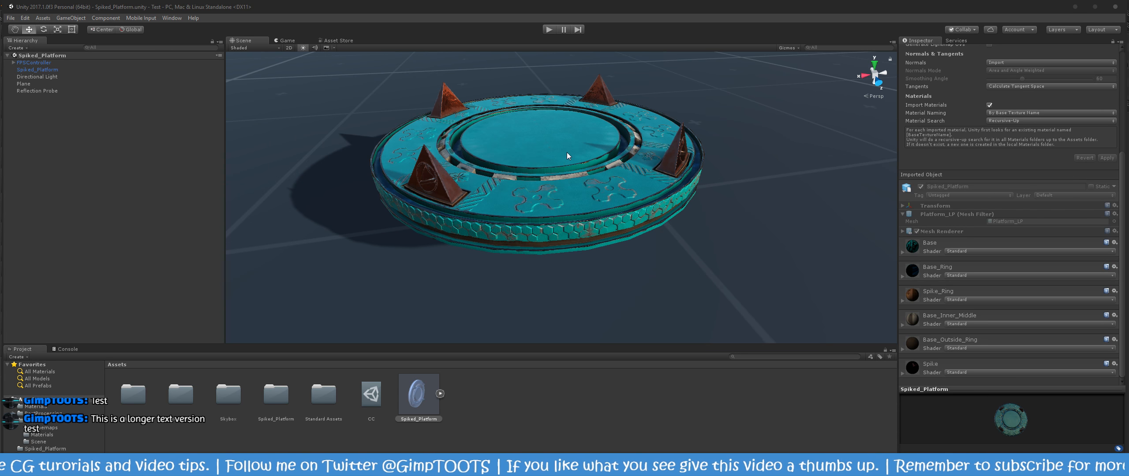
alt+drag(577, 136, 550, 135)
middle_drag(572, 117, 574, 168)
alt+drag(584, 143, 579, 168)
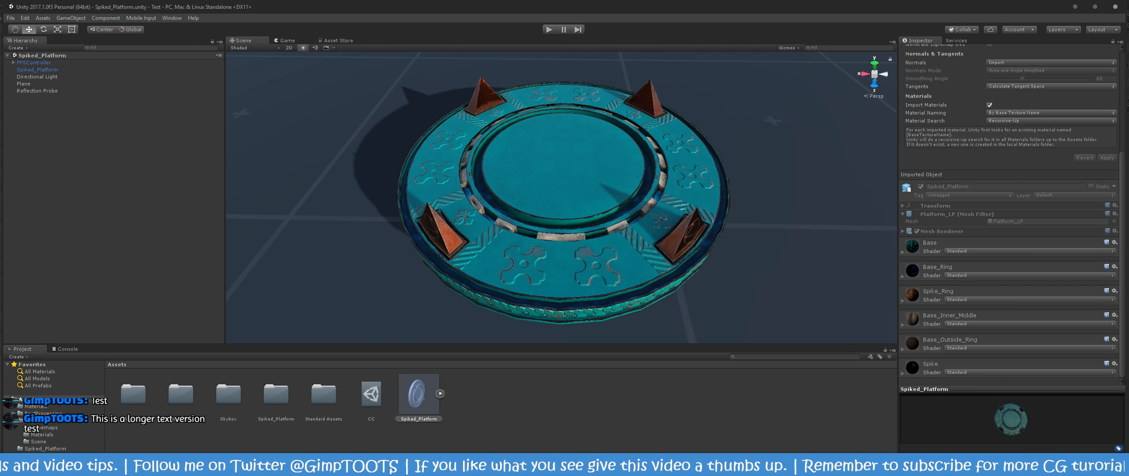
alt+drag(582, 175, 543, 173)
middle_drag(503, 173, 455, 143)
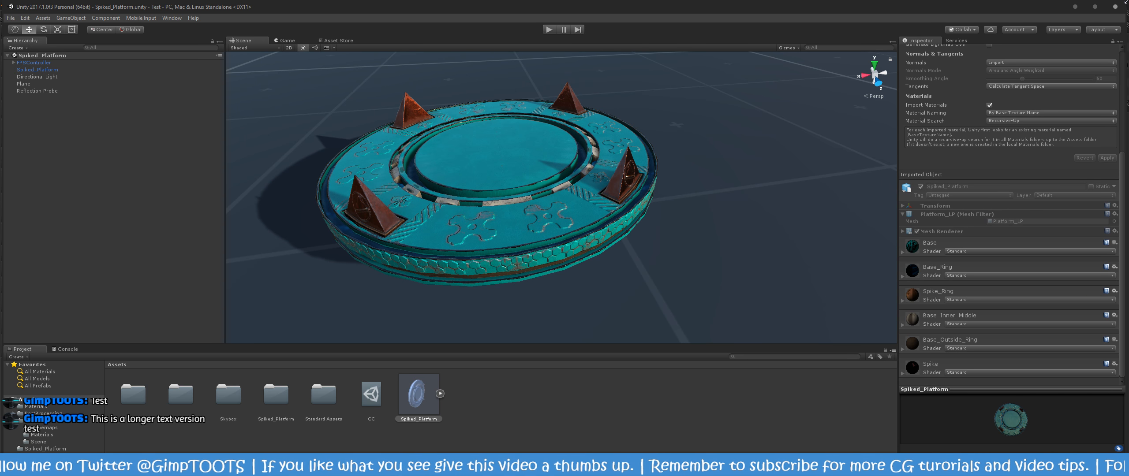
Step: Minimise Unity to return to Blender, and select the default cube
click(1074, 7)
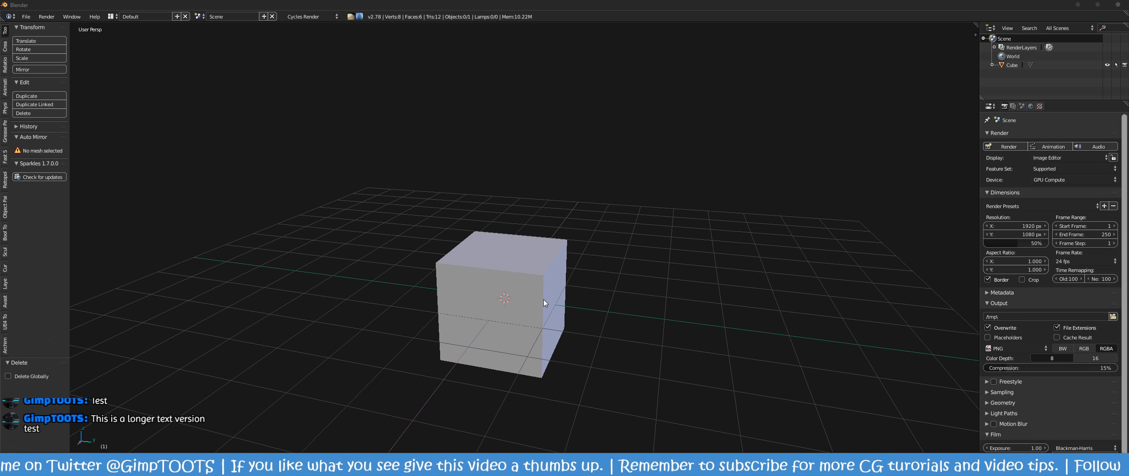
scroll(573, 242, up, 3)
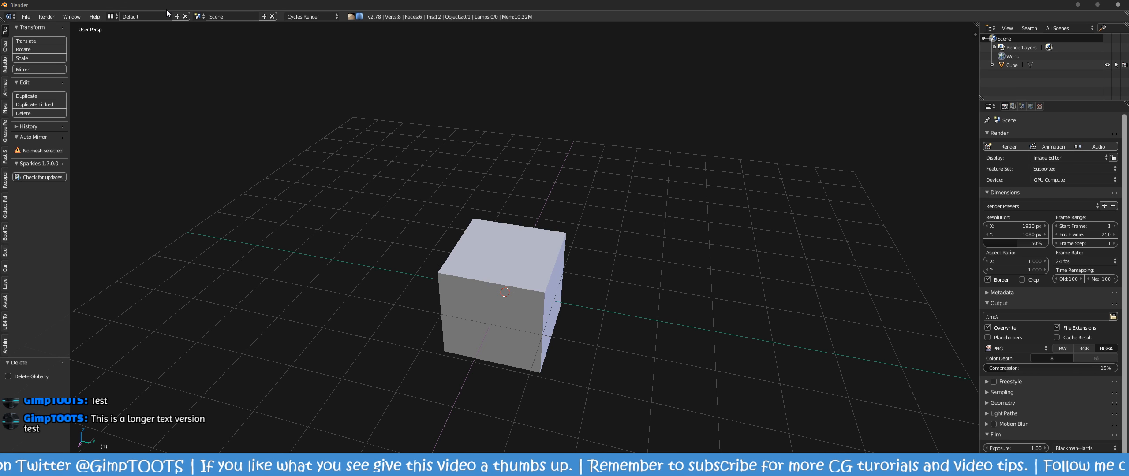
scroll(557, 277, down, 2)
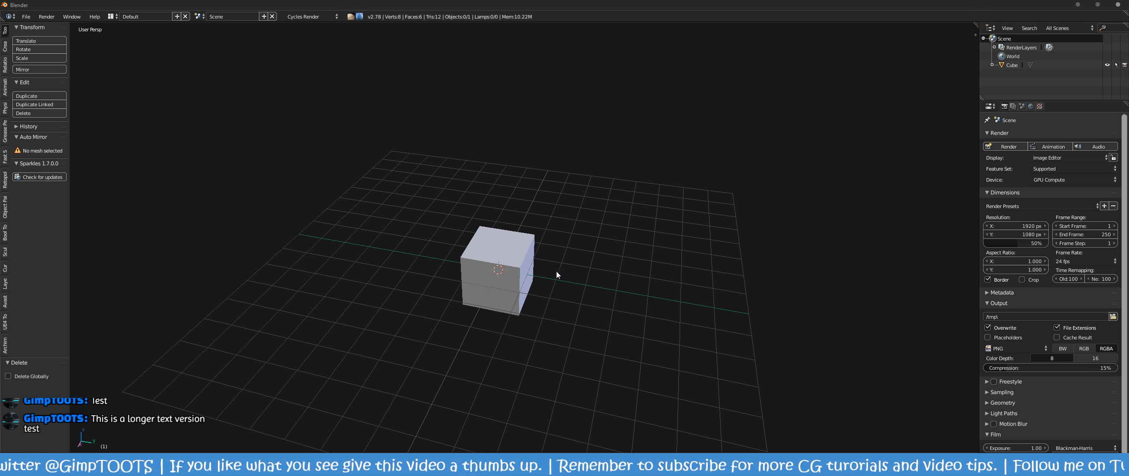
right_click(520, 239)
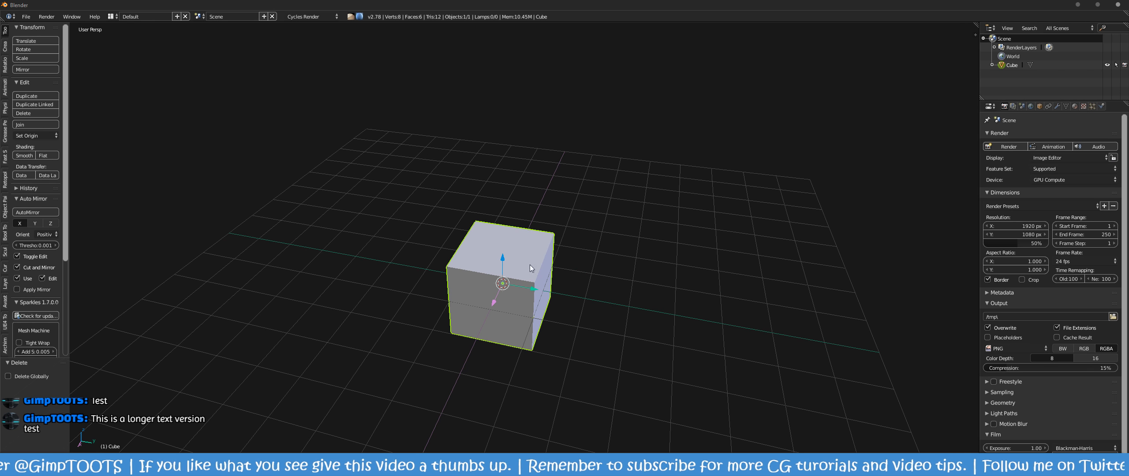
middle_drag(624, 211, 561, 219)
scroll(487, 272, up, 3)
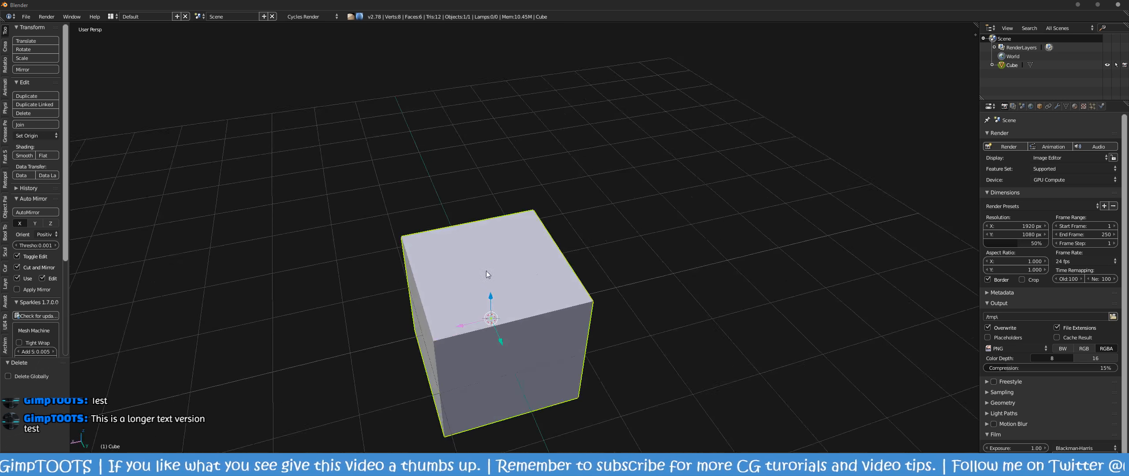
middle_drag(487, 272, 559, 261)
scroll(559, 261, down, 3)
key(Tab)
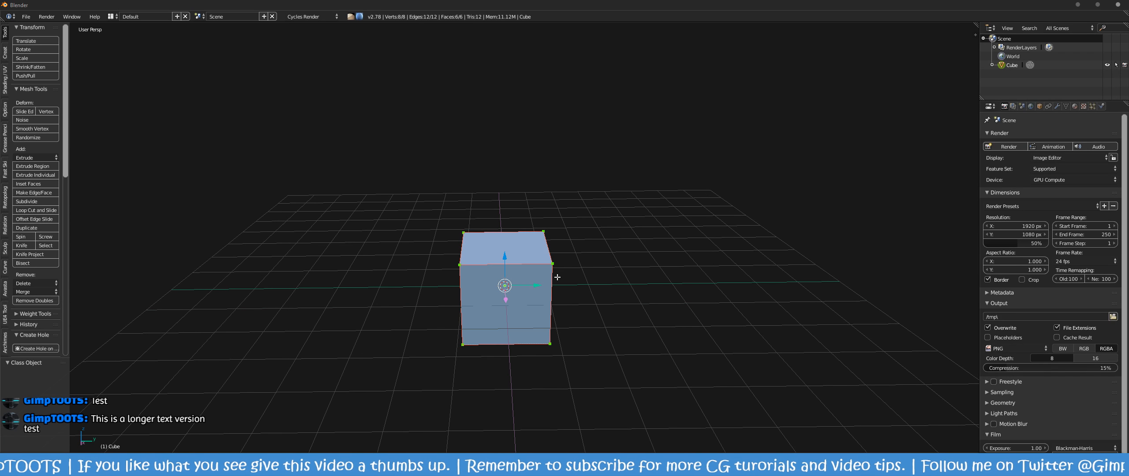
middle_drag(584, 295, 503, 315)
key(ctrl+Tab)
click(513, 258)
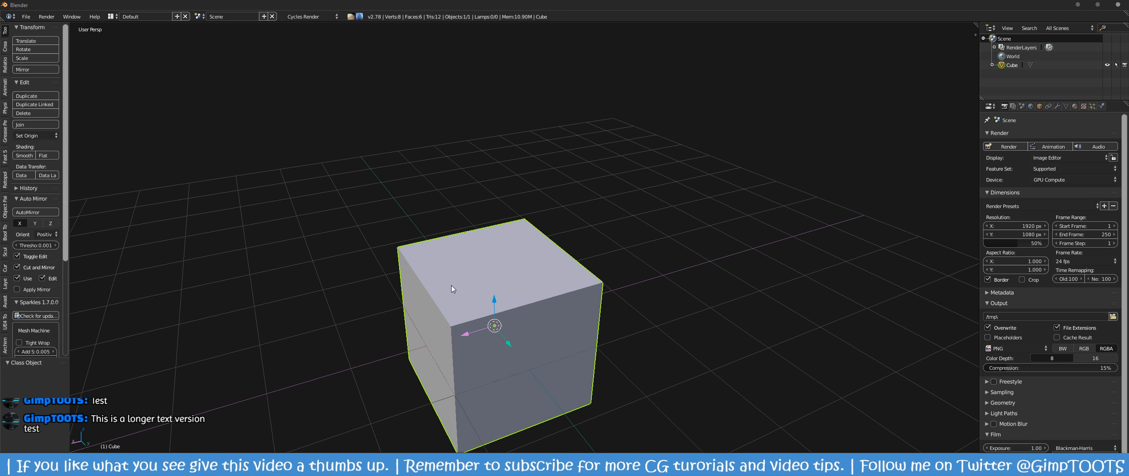
Step: Try duplicating the cube beside the original, and undo the copy
scroll(434, 291, down, 2)
middle_drag(428, 294, 552, 317)
scroll(479, 288, down, 3)
scroll(529, 298, up, 4)
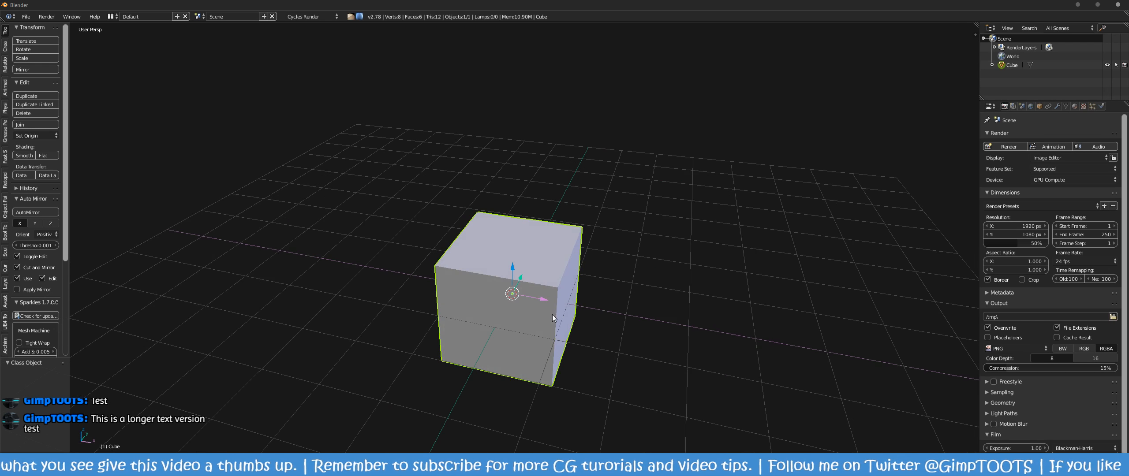
key(shift+d)
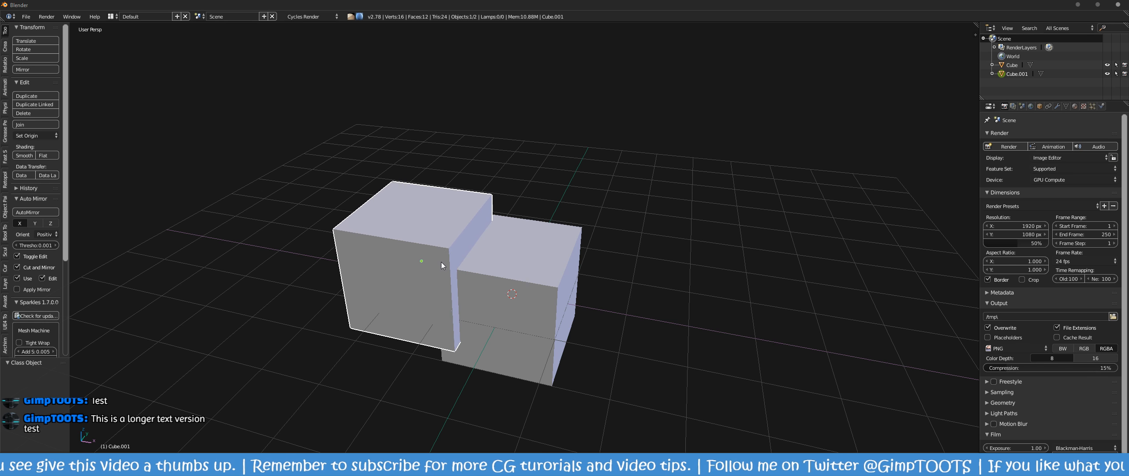
right_click(441, 262)
key(ctrl+z)
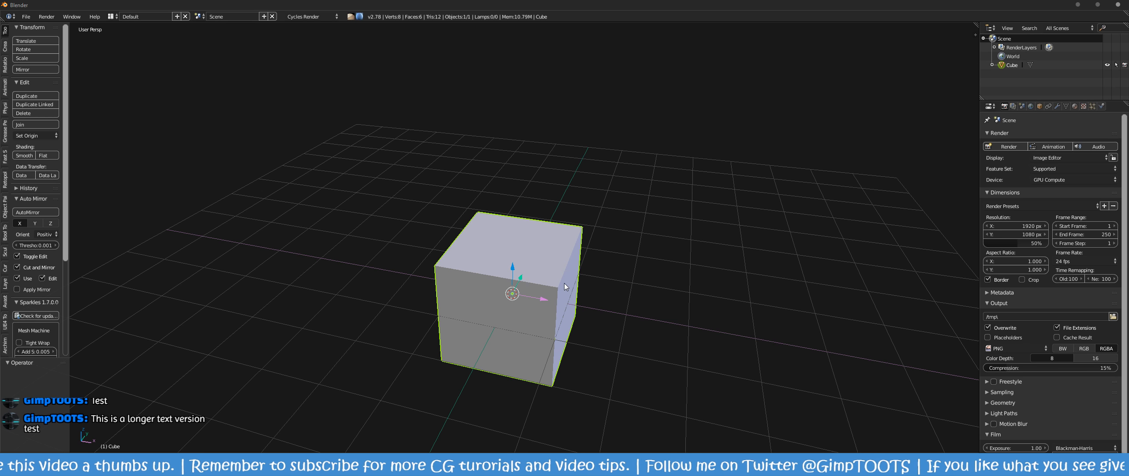
Step: Add an adjustable bevel to the cube with a width of about 0.19 and 6 segments
key(space)
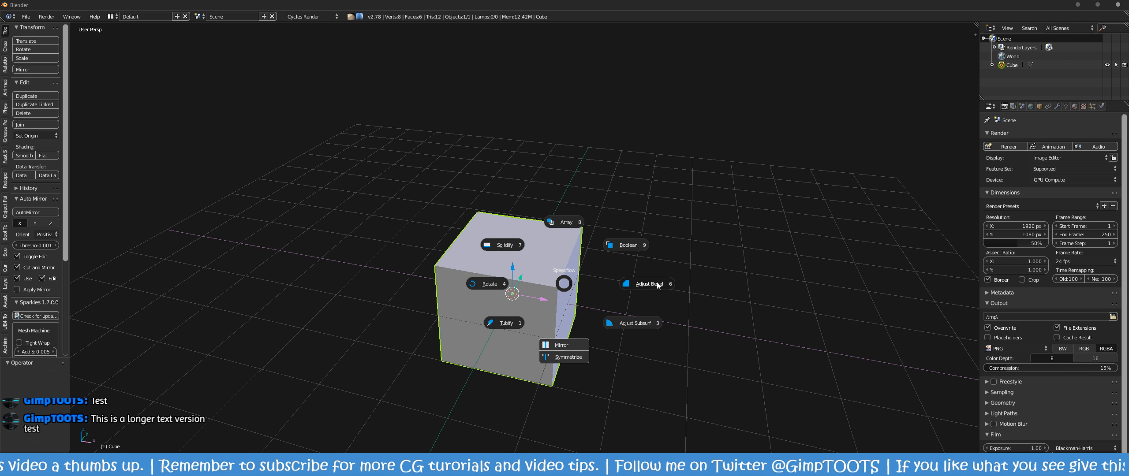
click(657, 284)
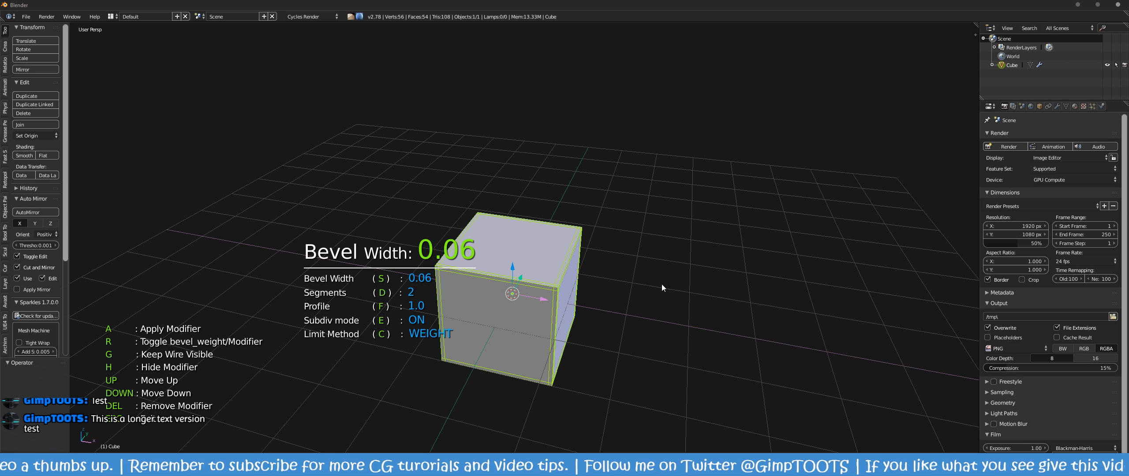
click(684, 289)
key(d)
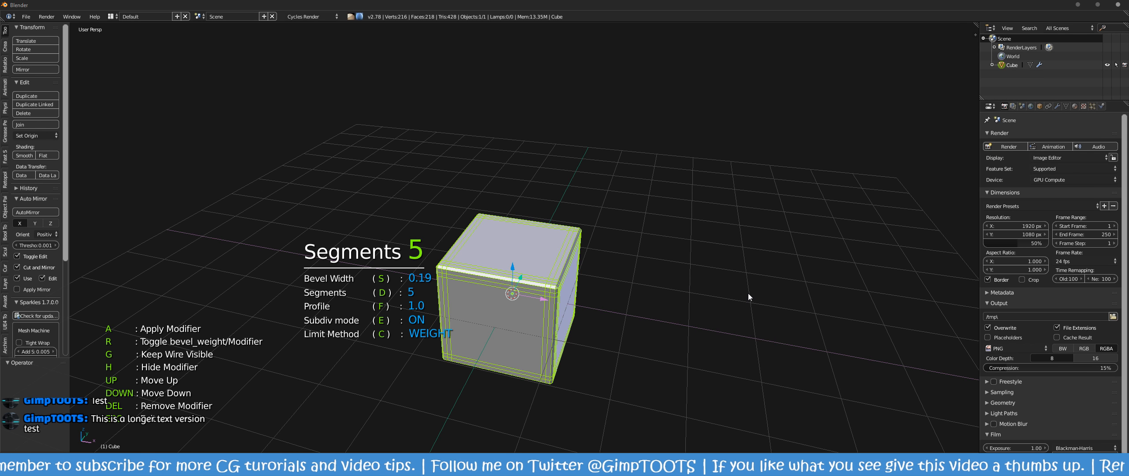
click(763, 294)
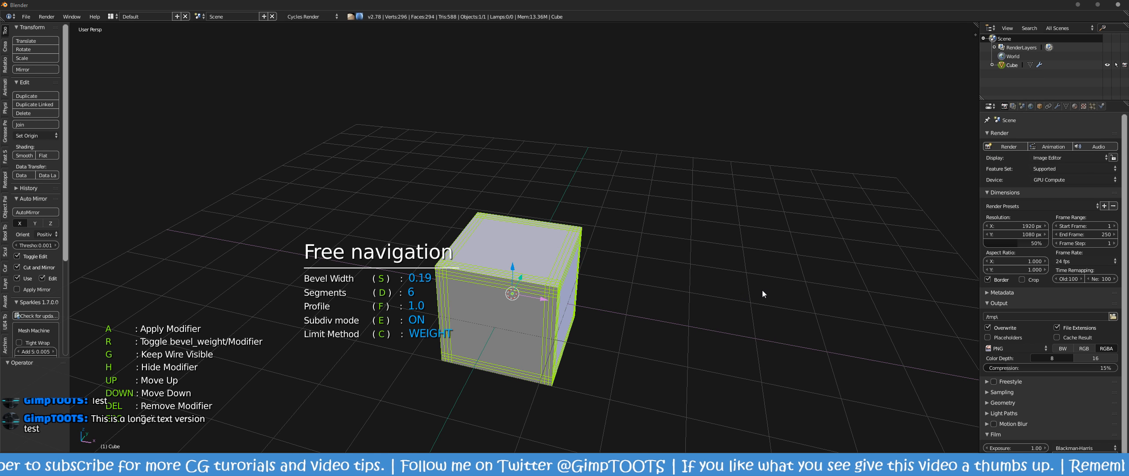
Step: Set the cube's bevel profile to about 0.41 and check the rounded edges up close
key(f)
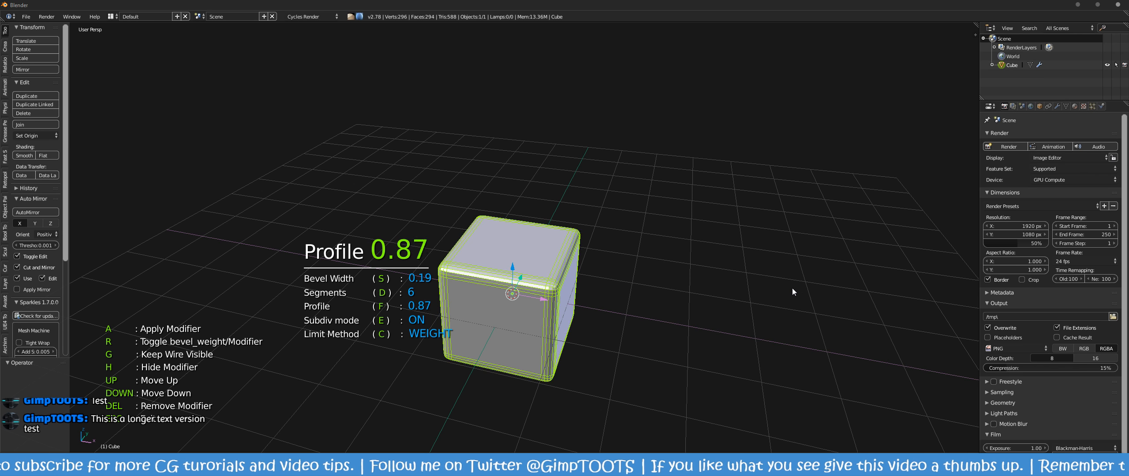
click(760, 285)
scroll(540, 279, up, 4)
middle_drag(541, 278, 840, 335)
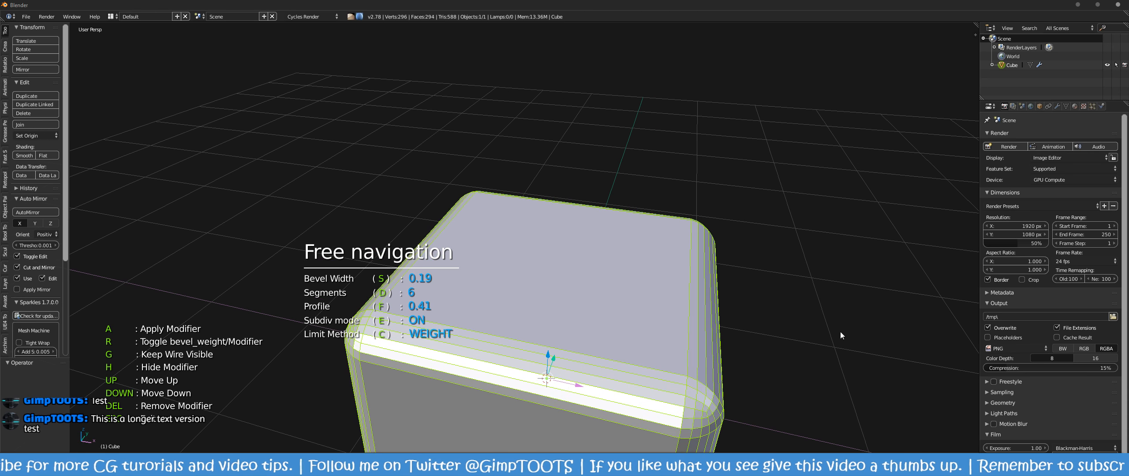
Step: Set the cube's bevel width to about 0.07
key(s)
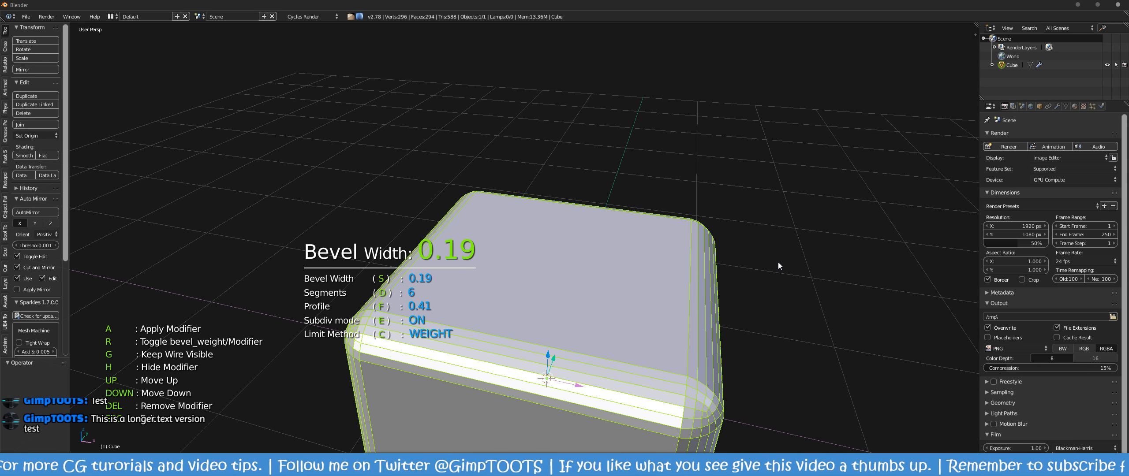
click(769, 265)
key(s)
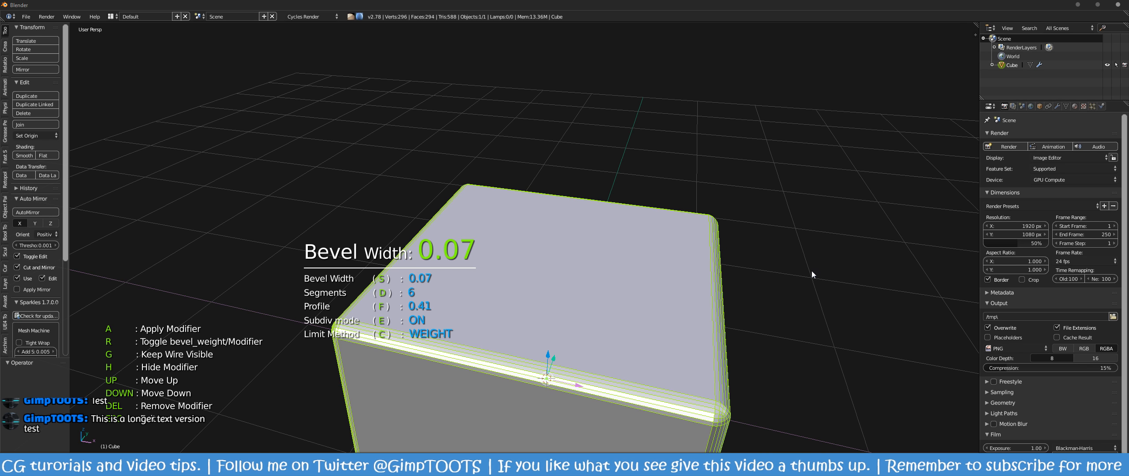
click(810, 271)
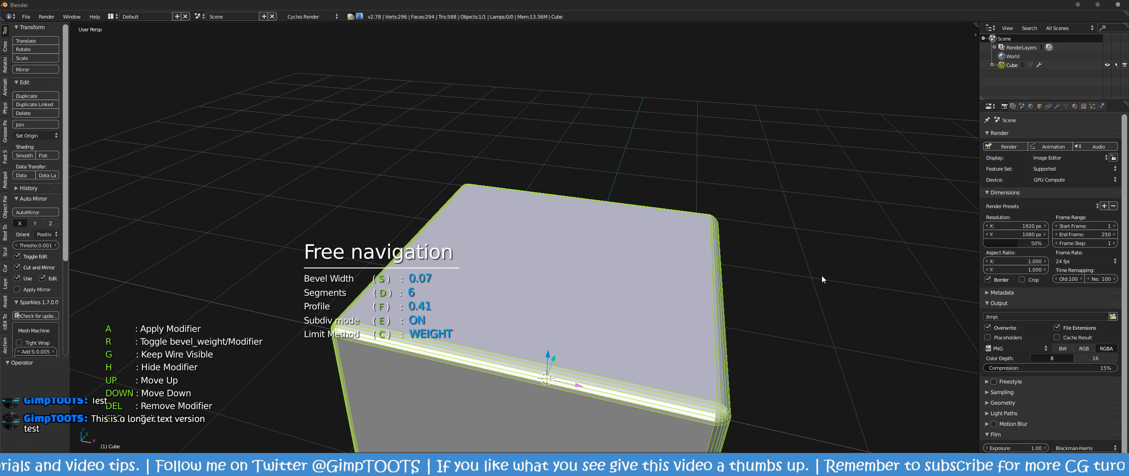
Step: Set the bevel profile to about 0.6 and finish the bevel adjustment
key(f)
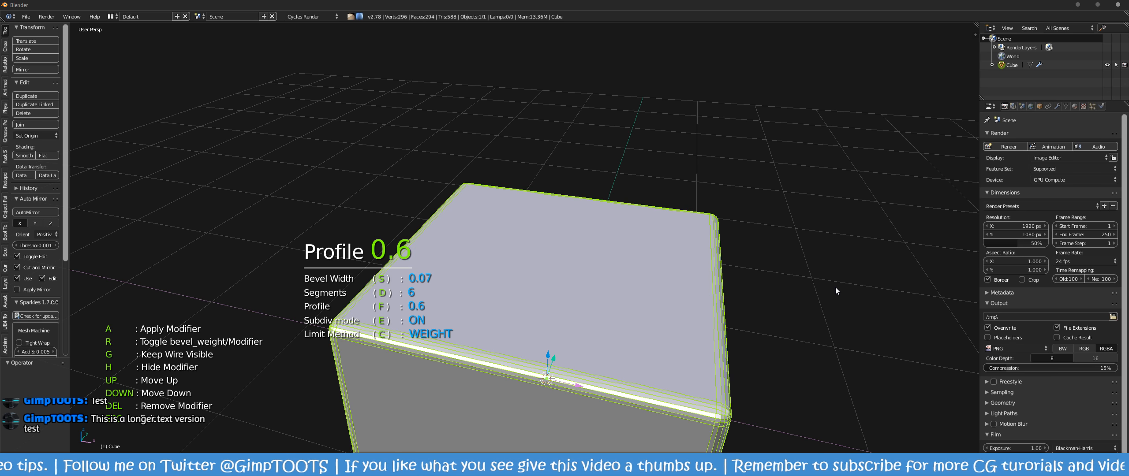
click(834, 287)
scroll(690, 230, down, 3)
click(750, 250)
Step: Apply smooth shading to the bevelled cube and inspect its edges from several sides
middle_drag(760, 252, 638, 245)
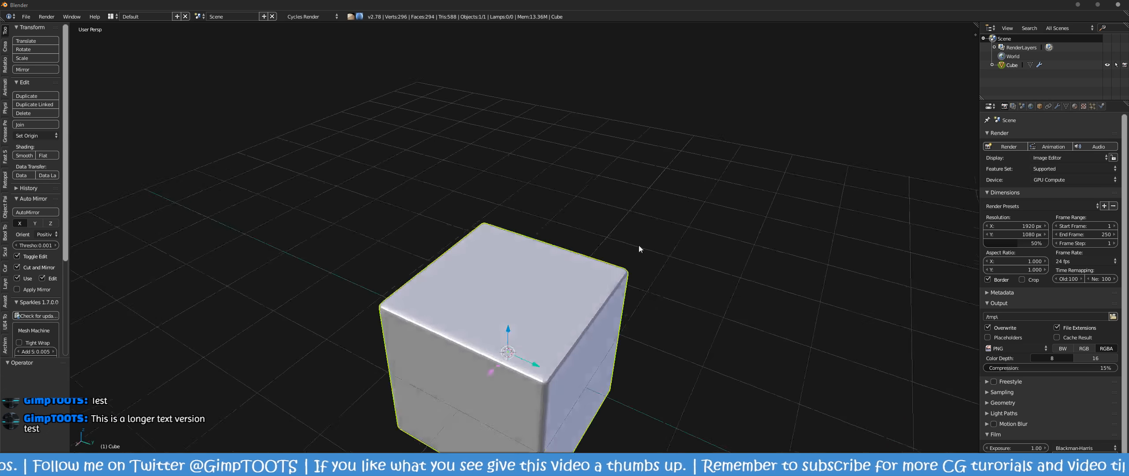
scroll(638, 245, up, 4)
mouse_move(639, 284)
middle_down()
mouse_move(663, 204)
mouse_move(649, 242)
mouse_move(737, 296)
middle_up()
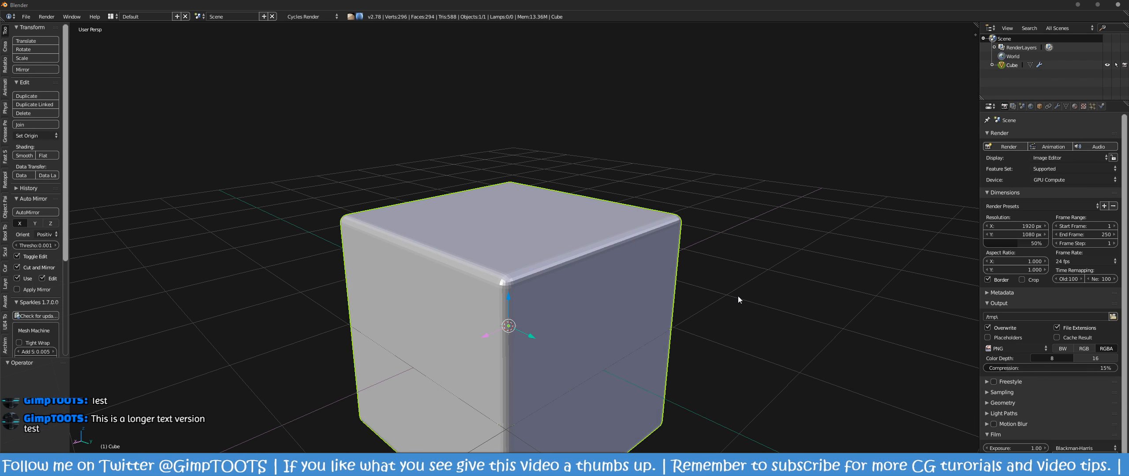
scroll(705, 256, down, 3)
middle_drag(705, 257, 534, 216)
scroll(534, 216, up, 3)
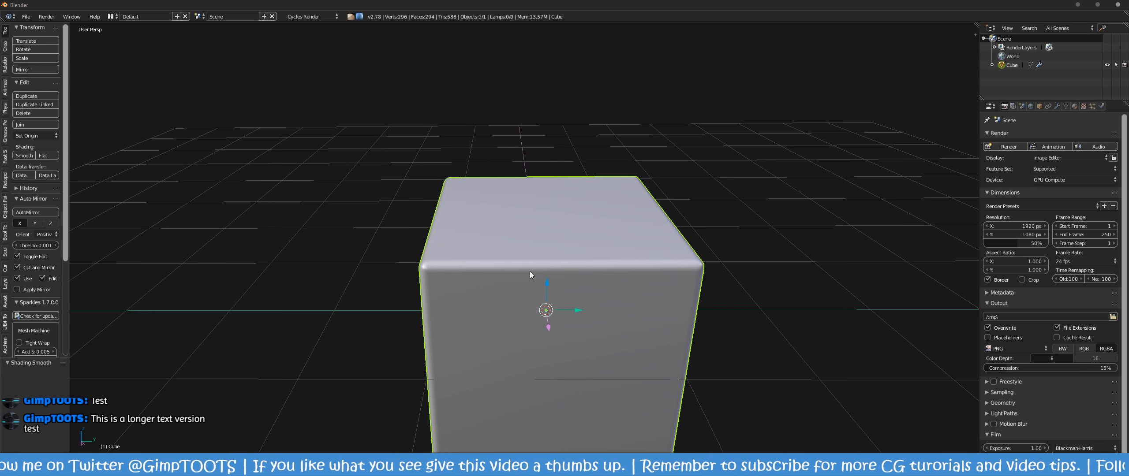
middle_drag(529, 272, 474, 314)
scroll(533, 259, up, 2)
scroll(557, 278, down, 5)
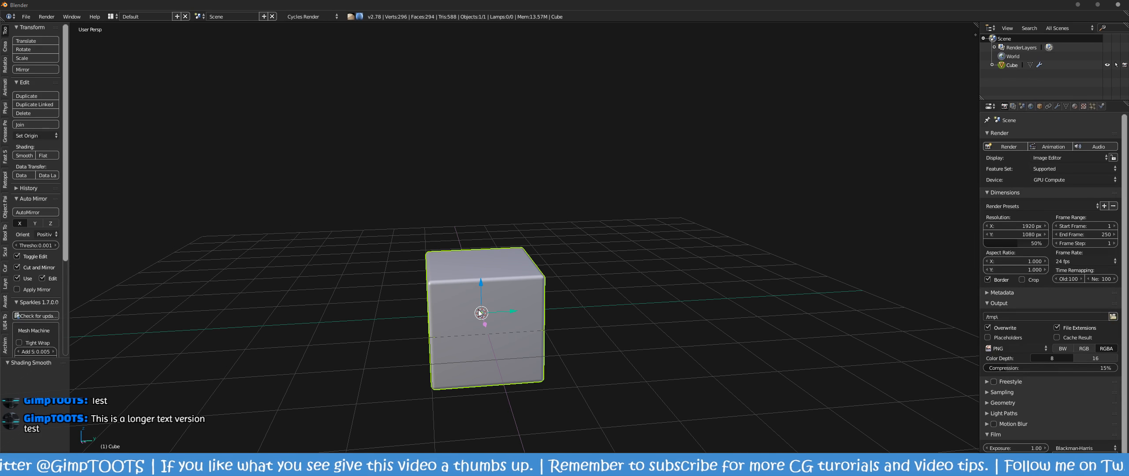
Step: Switch to the front orthographic view of the cube and show its transform properties
key(KP_1)
scroll(475, 314, up, 2)
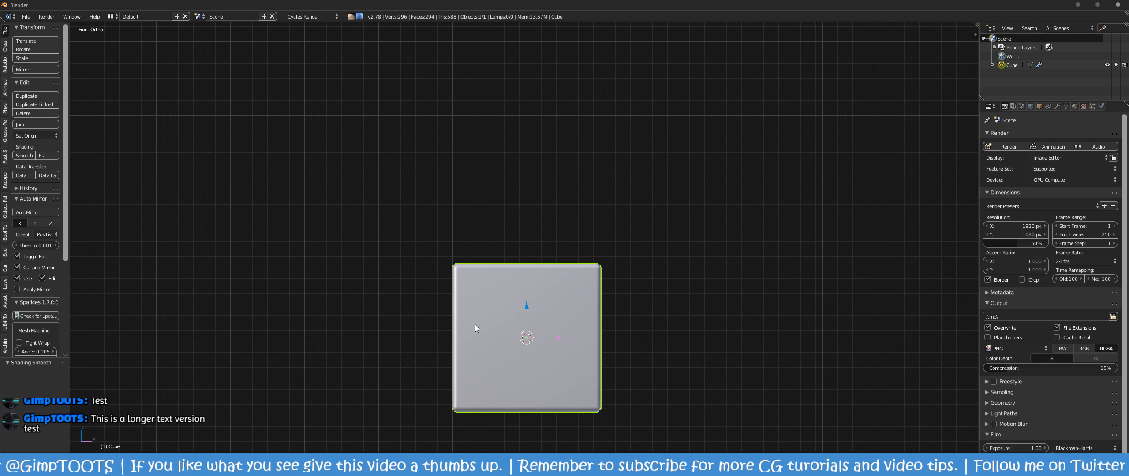
key(n)
scroll(800, 300, down, 4)
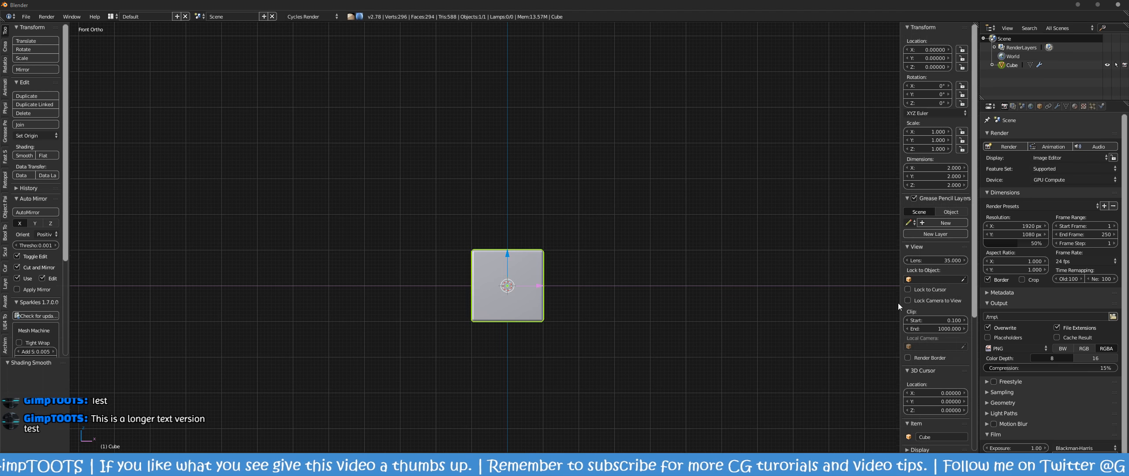
Step: Start the Screencast Keys display and set its X position to 11
scroll(956, 348, down, 10)
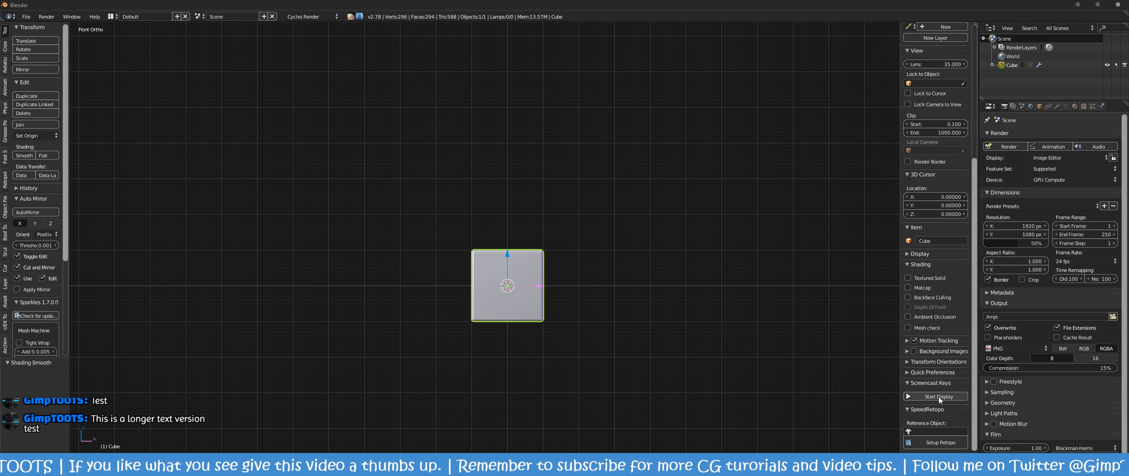
click(939, 397)
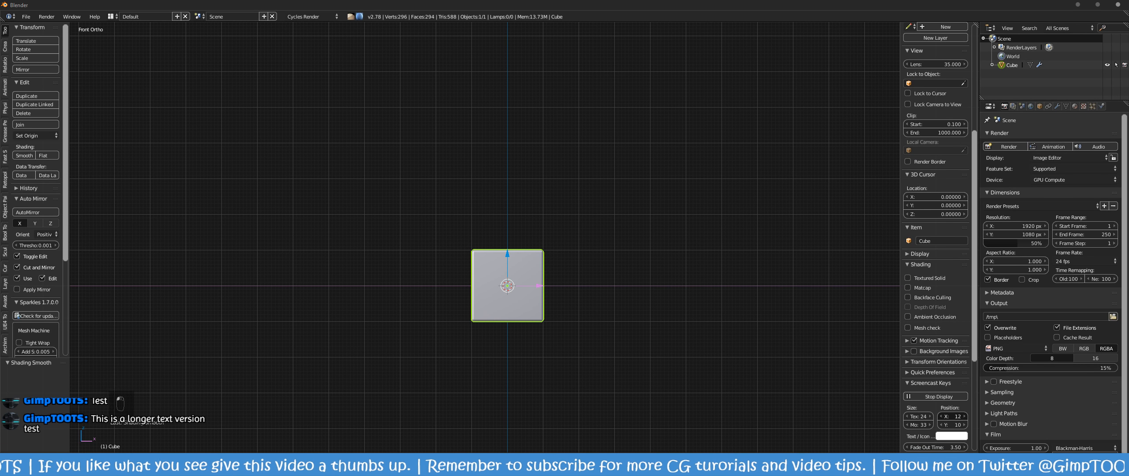
drag(951, 417, 965, 418)
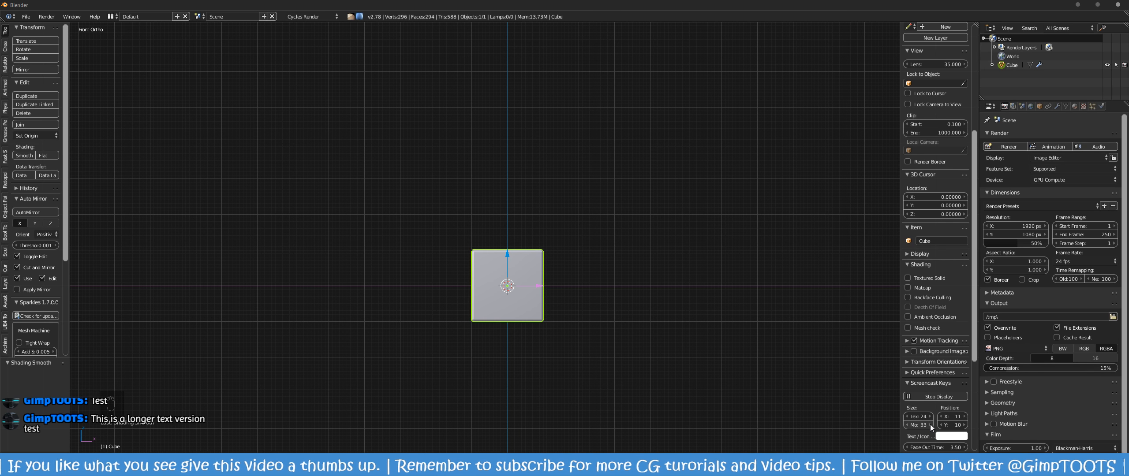
Step: Set the Screencast Keys mouse display to Text and test it in the viewport
scroll(935, 434, down, 1)
scroll(931, 405, down, 2)
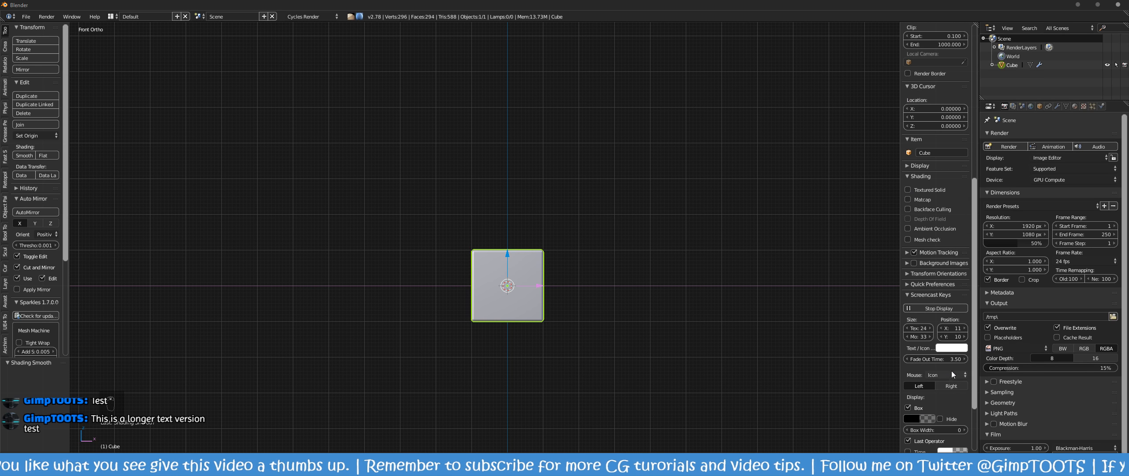
click(951, 374)
click(942, 377)
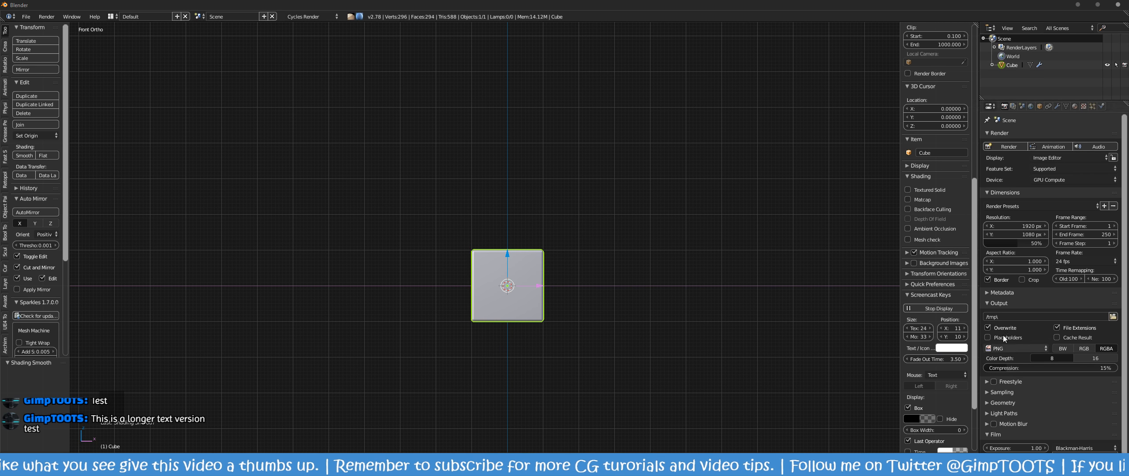
click(613, 331)
key(ctrl+z)
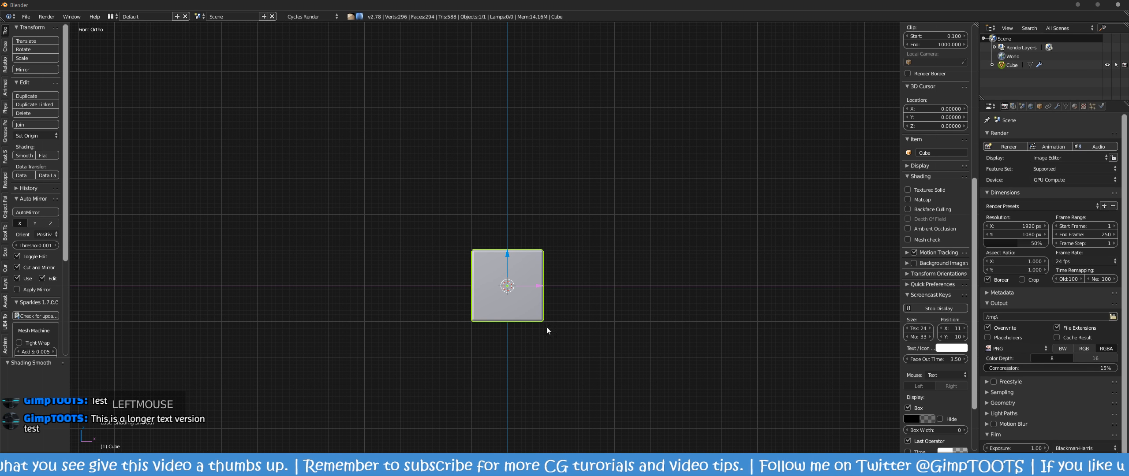
Step: Hide the viewport's tool shelf and properties region, and maximise the 3D view around the cube
key(t)
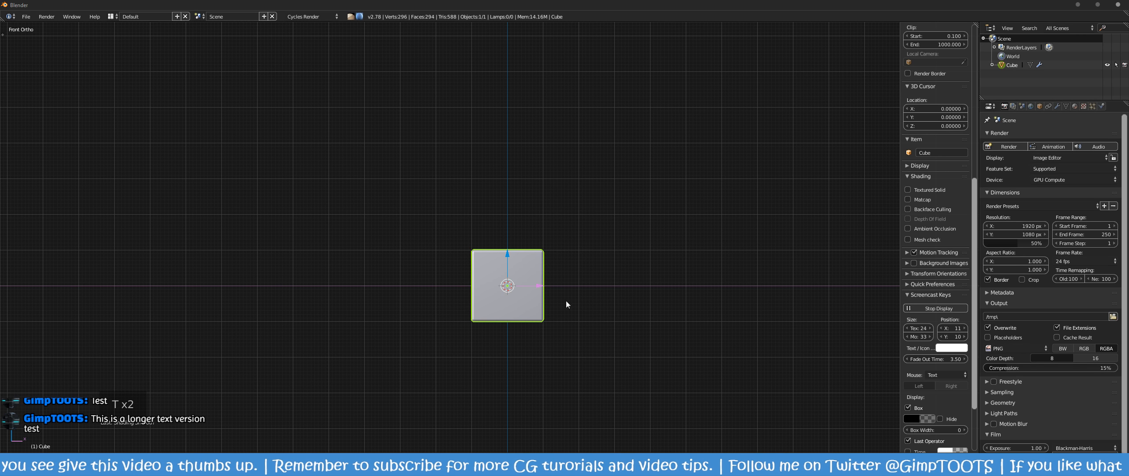
shift+middle_drag(566, 301, 576, 283)
scroll(573, 242, up, 2)
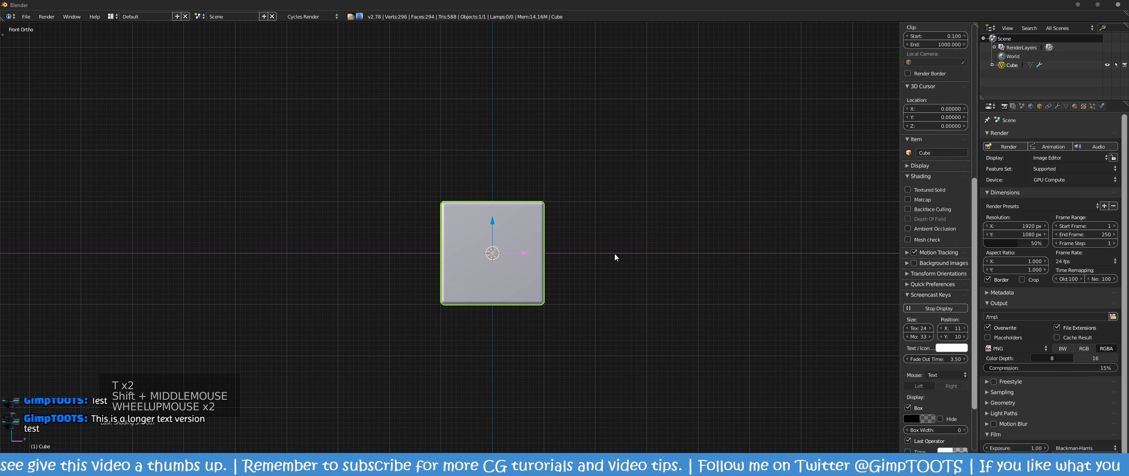
key(n)
shift+scroll(595, 272, up, 1)
mouse_move(595, 272)
shift+middle_down()
mouse_move(596, 287)
mouse_move(593, 271)
shift+middle_up()
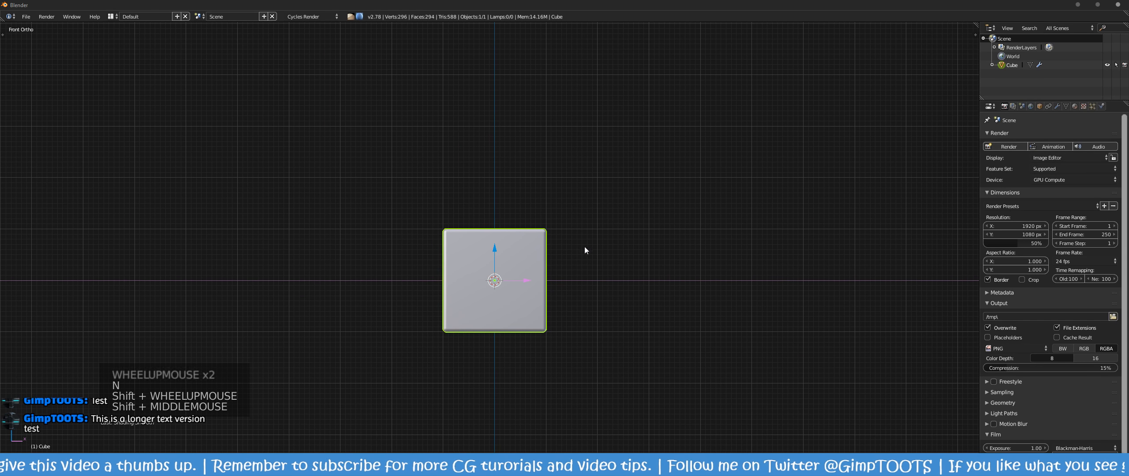
key(shift+space)
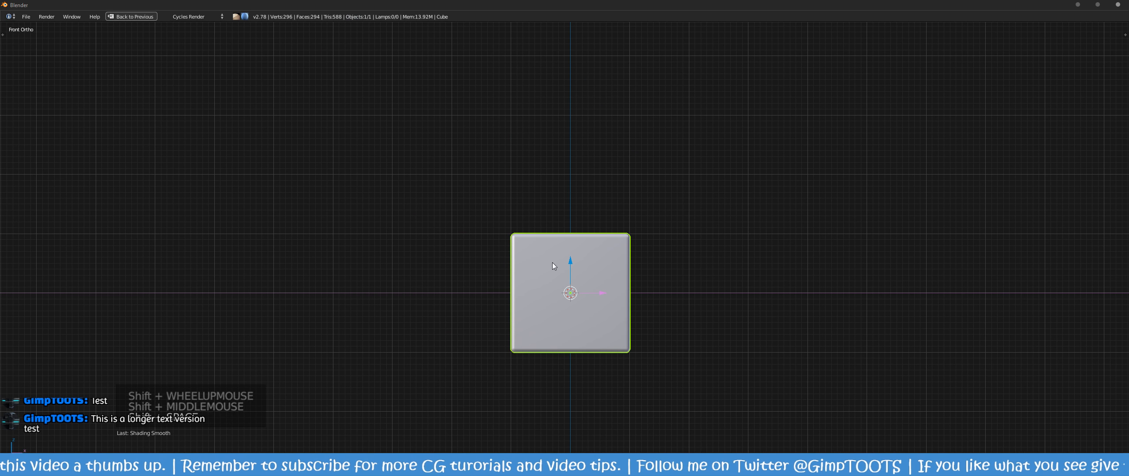
Step: Duplicate the cube so the copy overlaps the original's upper corner, and scale the copy down slightly
key(shift+d)
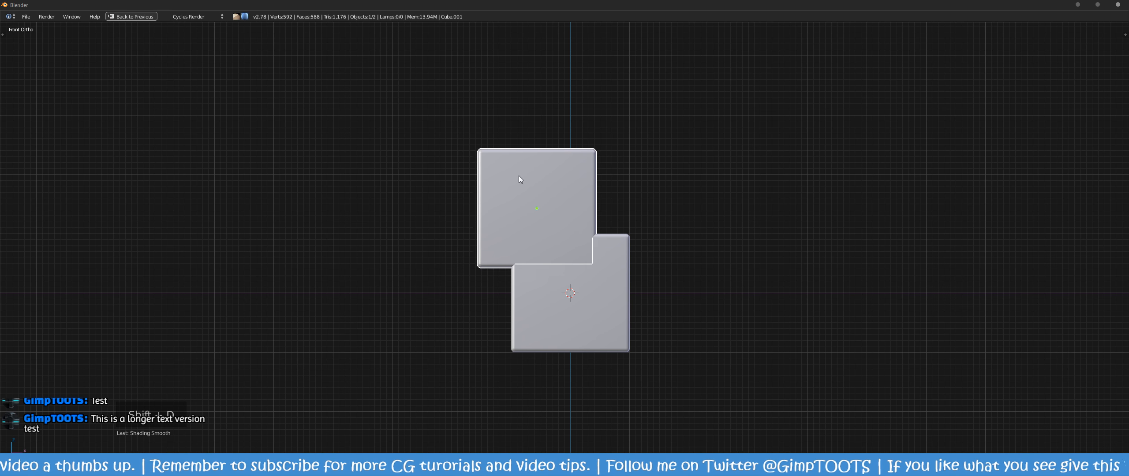
click(489, 205)
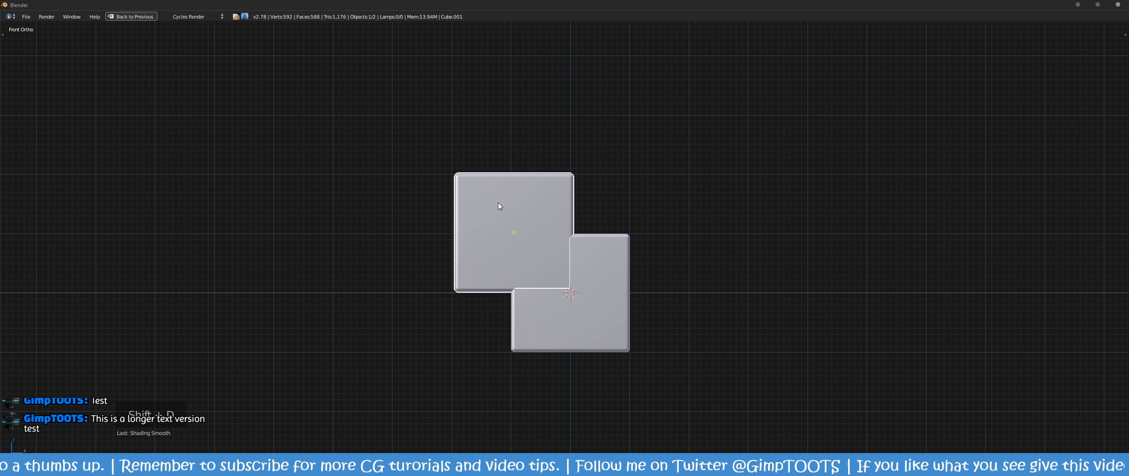
middle_drag(754, 209, 679, 257)
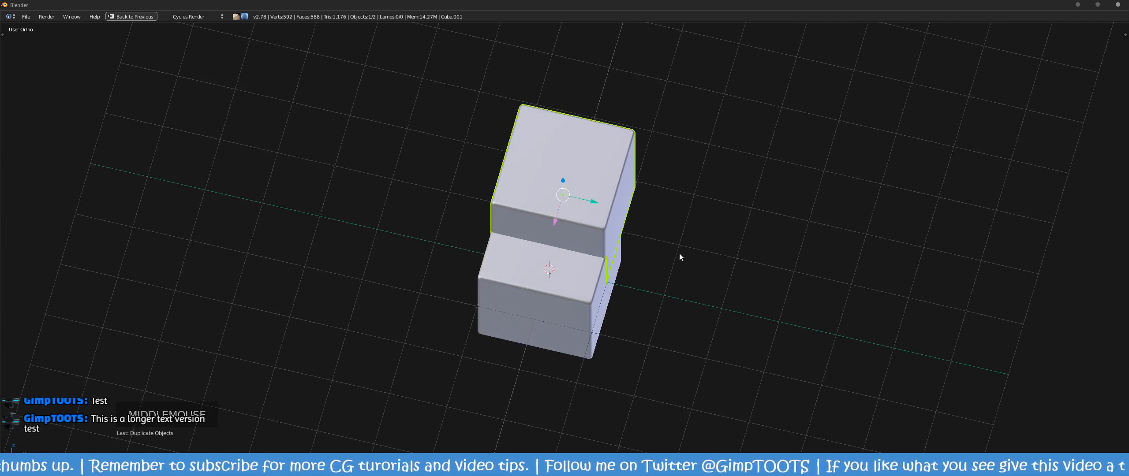
key(s)
key(s)
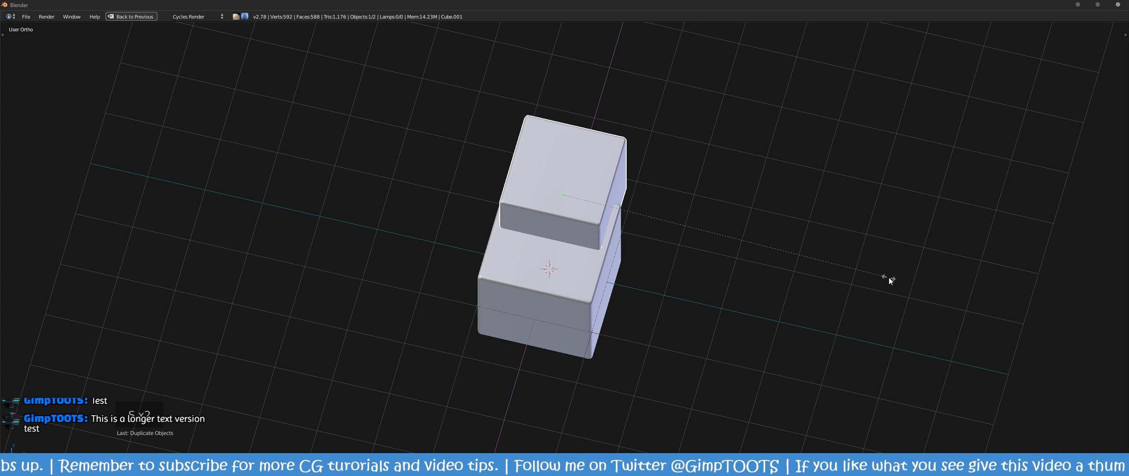
click(878, 280)
Step: Duplicate the smaller cube along the X axis to the opposite side of the original cube
middle_drag(877, 280, 617, 218)
scroll(662, 277, up, 3)
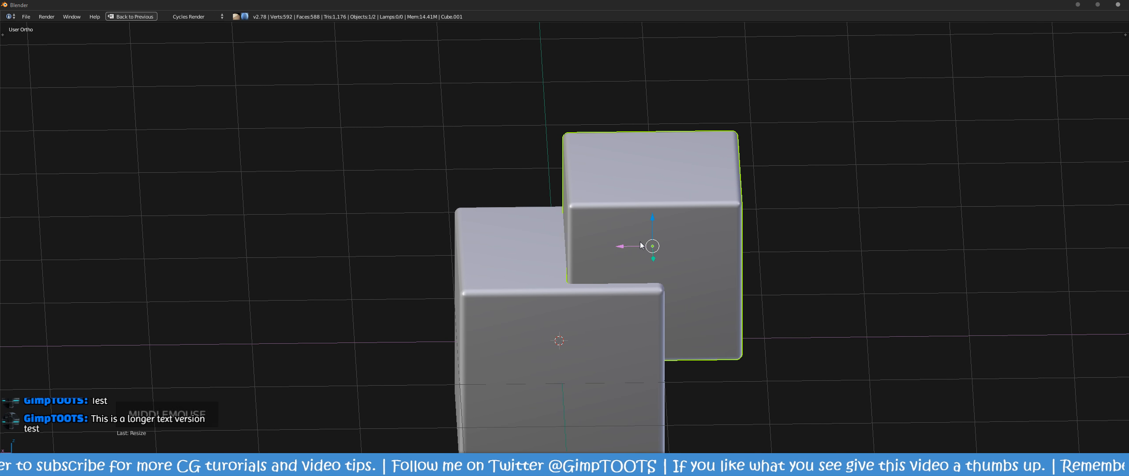
key(shift+d)
key(x)
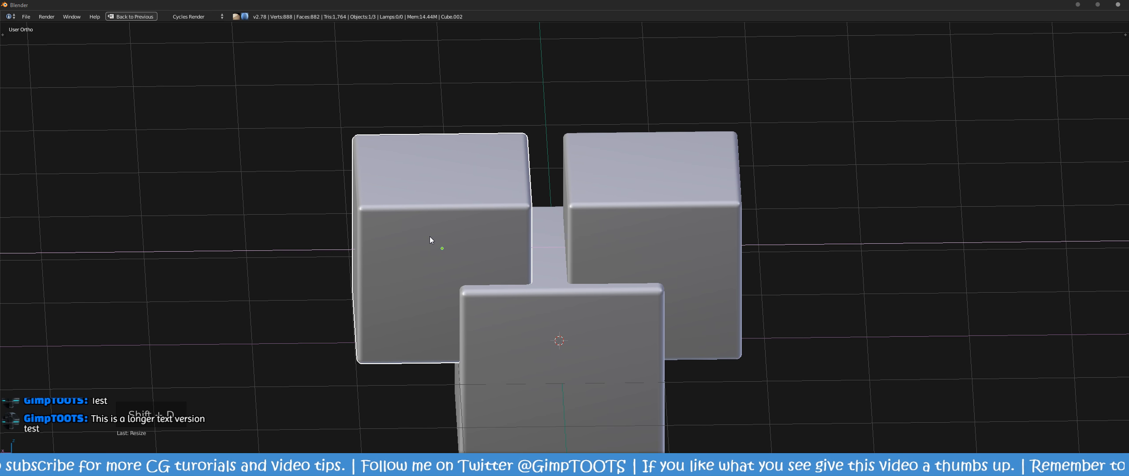
click(431, 239)
Step: Try a Speedflow Boolean difference on all three cubes with one of the raised copies active, and undo it
scroll(527, 226, down, 4)
middle_drag(527, 226, 541, 292)
scroll(454, 249, up, 3)
middle_drag(574, 325, 598, 348)
click(598, 348)
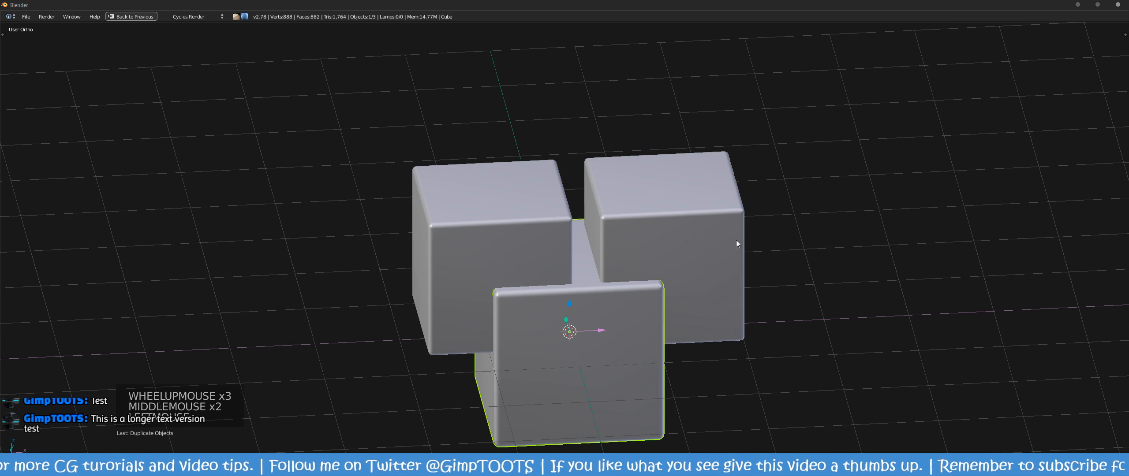
shift+click(736, 240)
shift+click(505, 198)
key(ctrl+shift+q)
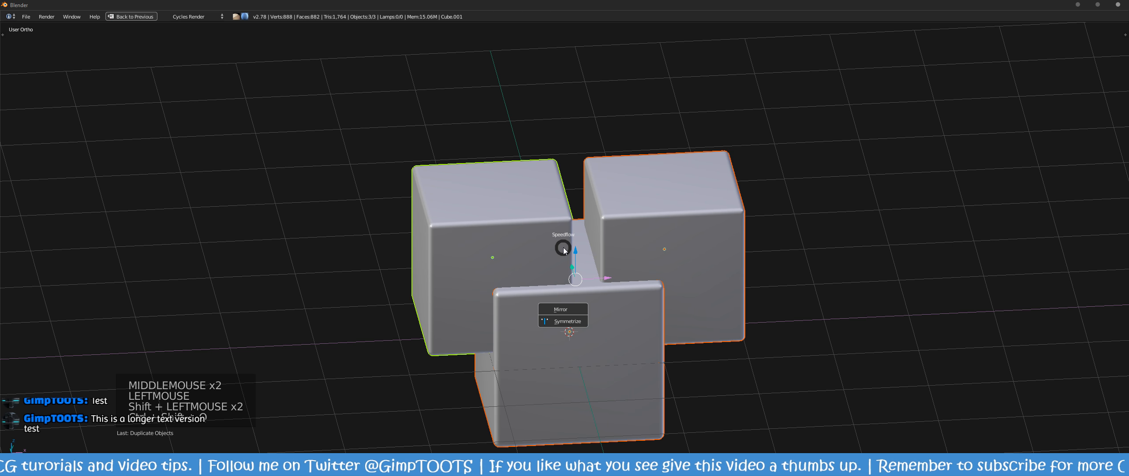
click(626, 209)
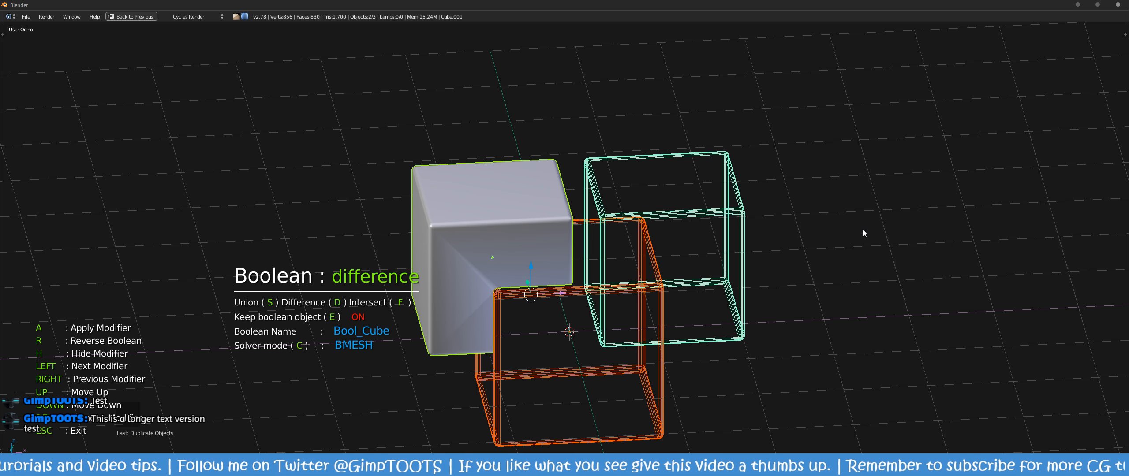
right_click(554, 243)
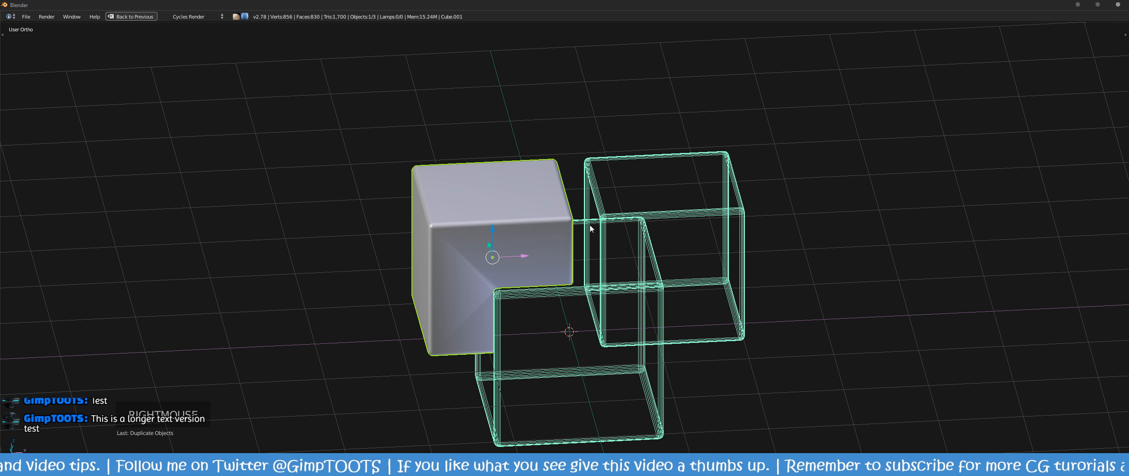
key(ctrl+z)
Step: Subtract both raised copies from the original cube with a Speedflow Boolean, making the original the active object
click(592, 316)
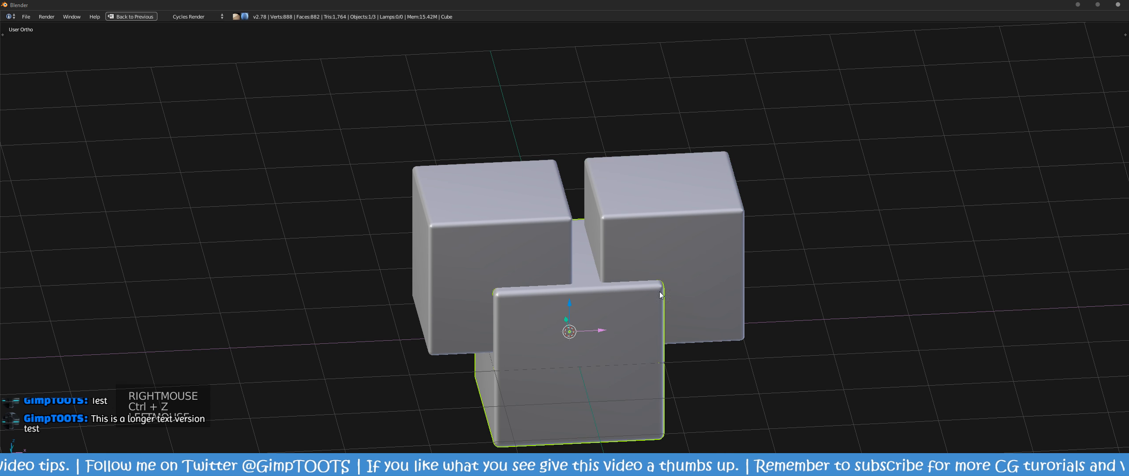
shift+click(633, 209)
shift+click(490, 225)
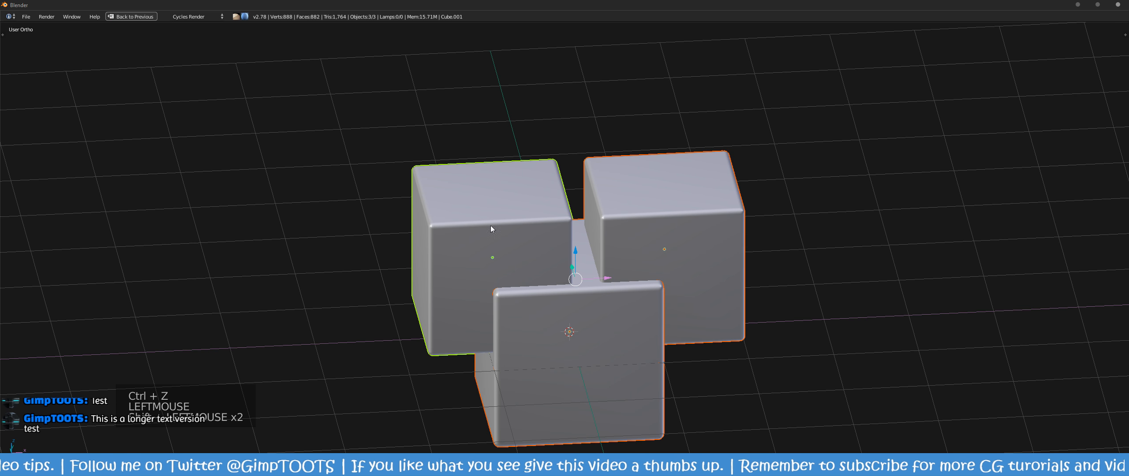
shift+click(550, 380)
key(ctrl+shift+q)
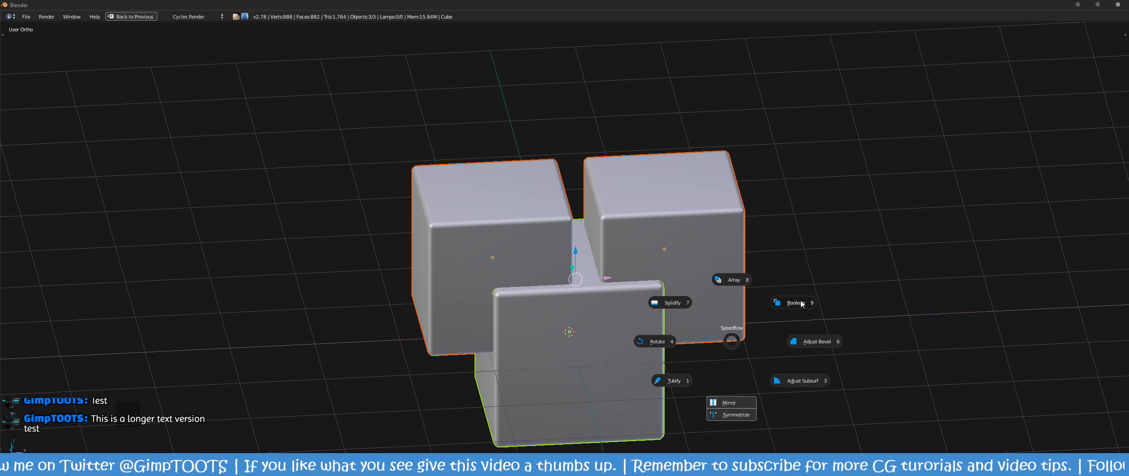
click(801, 303)
Step: Try the Carve solver on the Boolean difference and finish the Boolean adjustment
middle_drag(813, 318, 745, 311)
scroll(749, 297, up, 2)
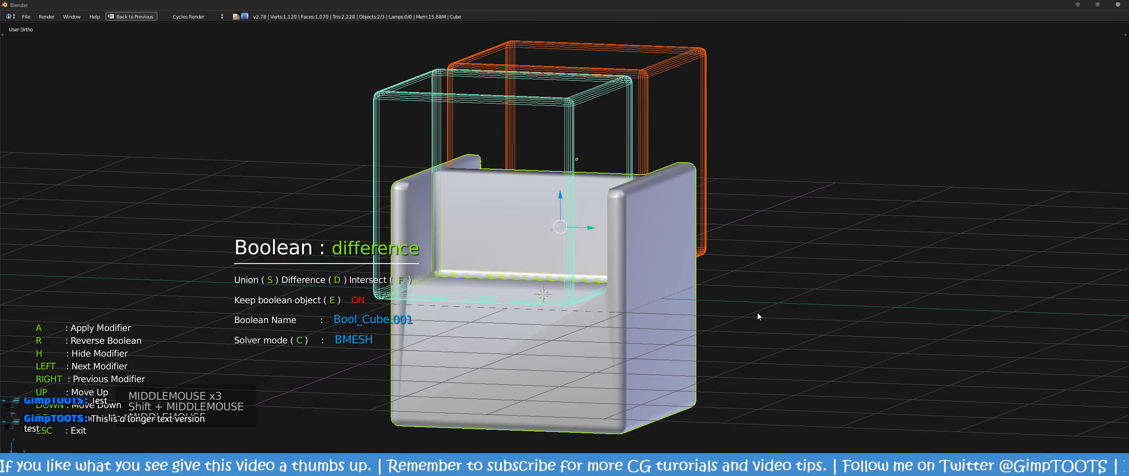
key(c)
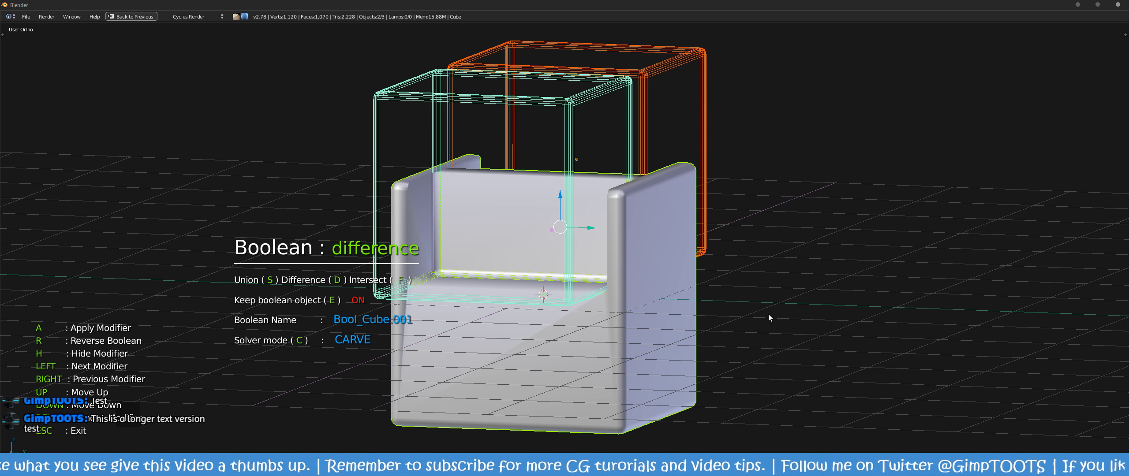
mouse_move(767, 299)
middle_down()
mouse_move(788, 307)
mouse_move(732, 296)
mouse_move(773, 301)
middle_up()
key(Escape)
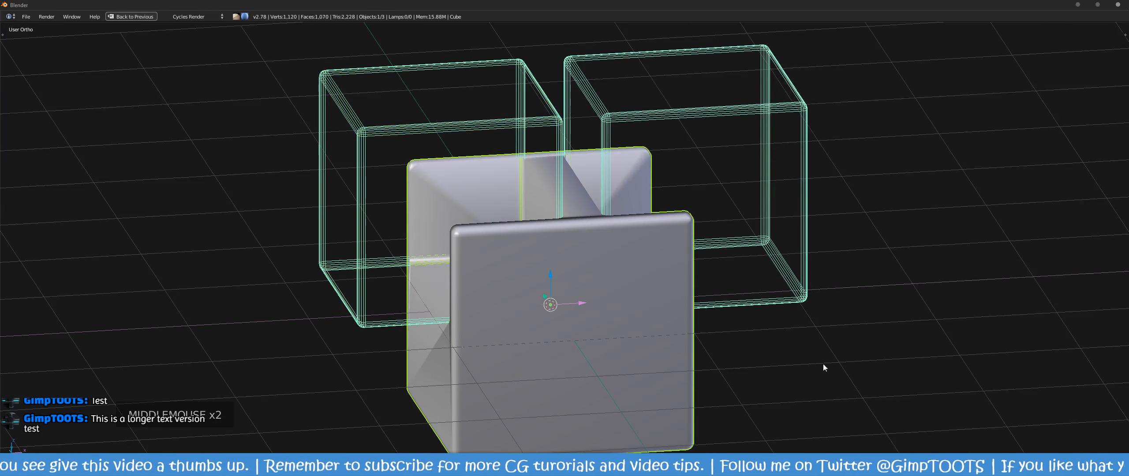
Step: Scale one wireframe cutter cube down slightly to adjust its cut in the main block
middle_drag(822, 363, 612, 322)
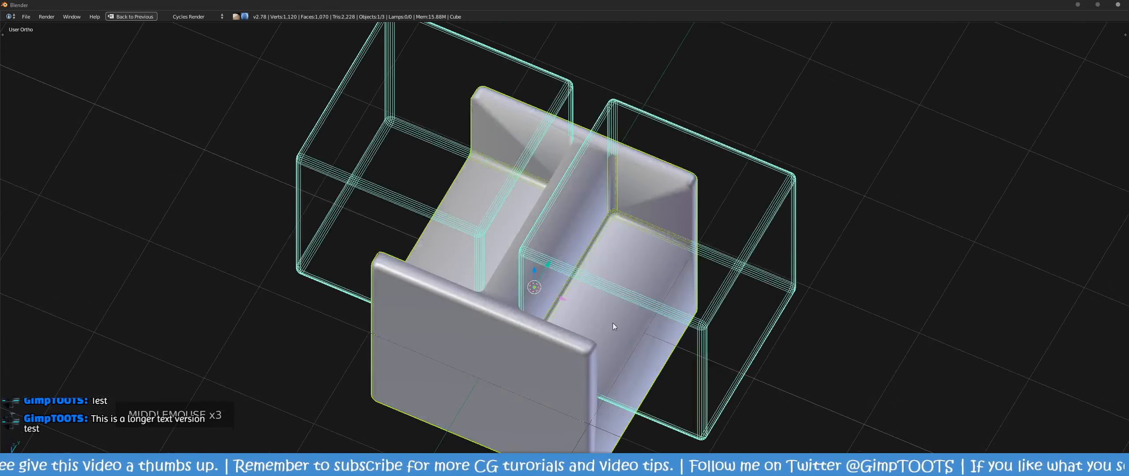
click(594, 278)
drag(682, 279, 692, 284)
key(ctrl+z)
mouse_move(814, 298)
middle_down()
mouse_move(781, 320)
mouse_move(800, 309)
middle_up()
key(s)
key(s)
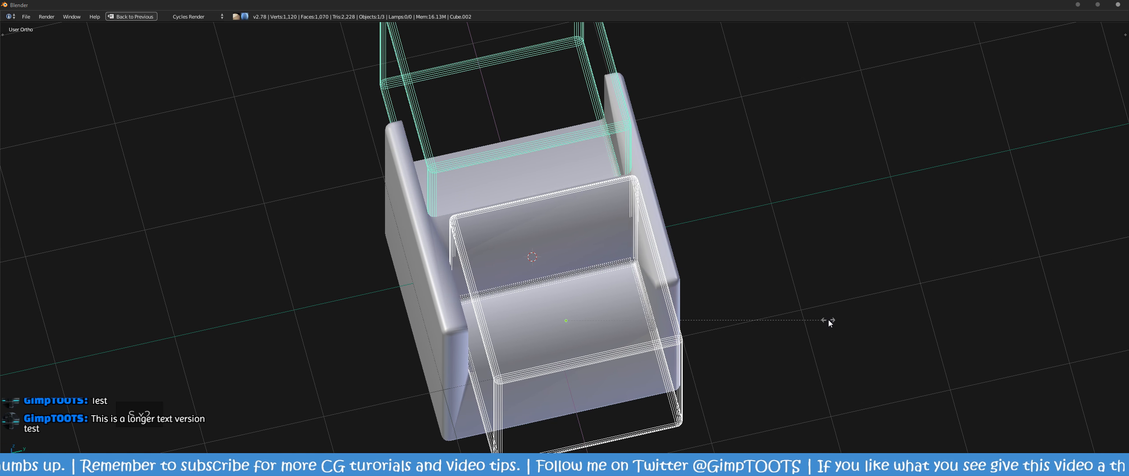
click(827, 320)
Step: Scale the opposite wireframe cutter cube down slightly to thicken the block's central wall
middle_drag(827, 321, 738, 298)
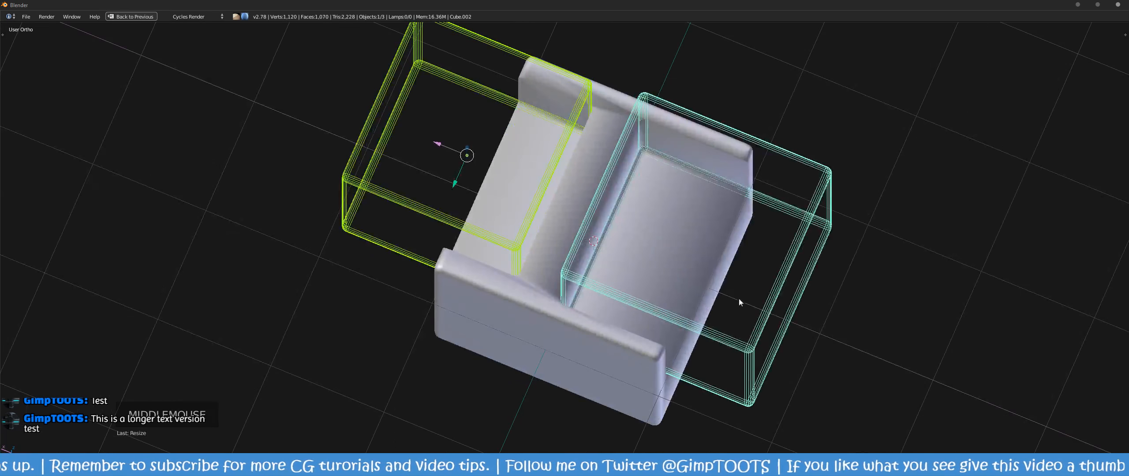
click(751, 340)
key(s)
key(s)
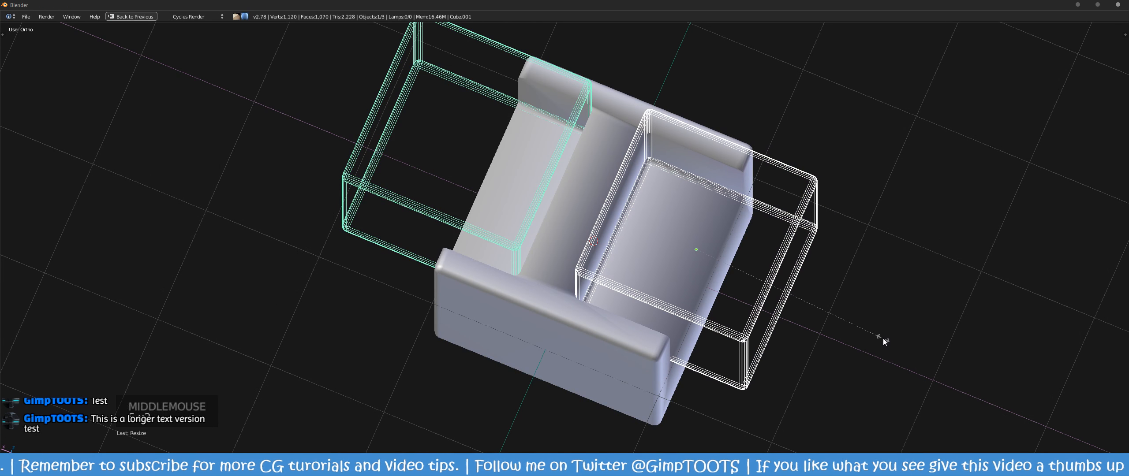
click(883, 339)
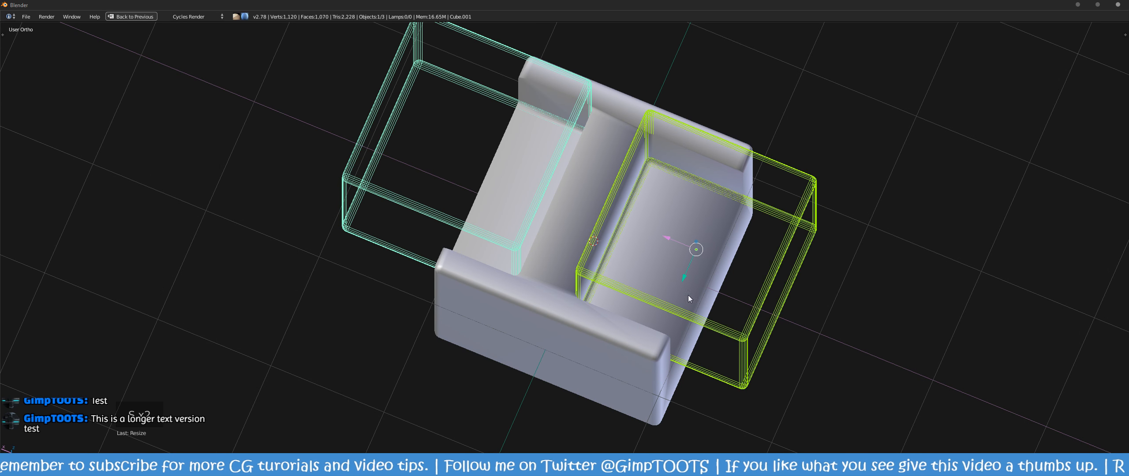
Step: Restore the full workspace layout and display the modifier stack of the cut main cube
scroll(712, 320, down, 2)
middle_drag(712, 319, 583, 282)
scroll(574, 272, up, 1)
key(shift+space)
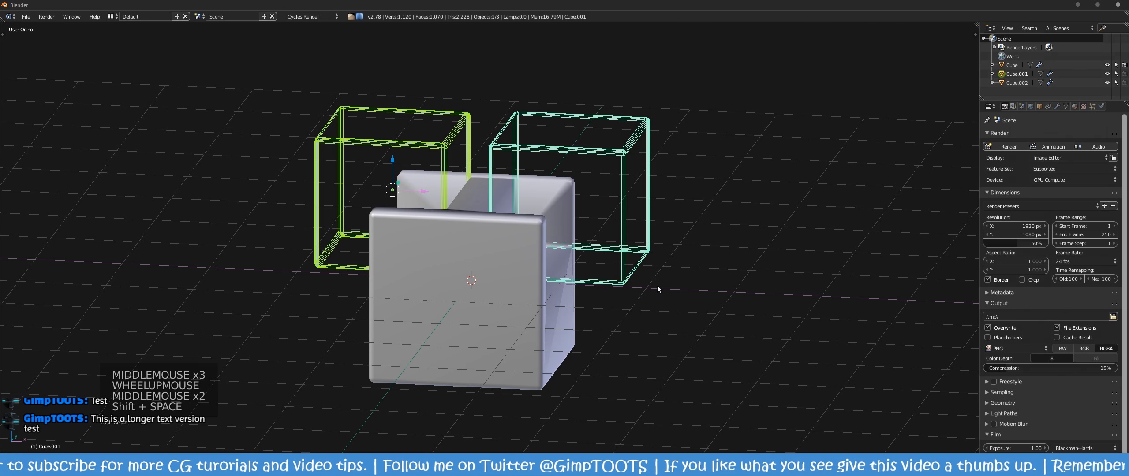
click(1058, 106)
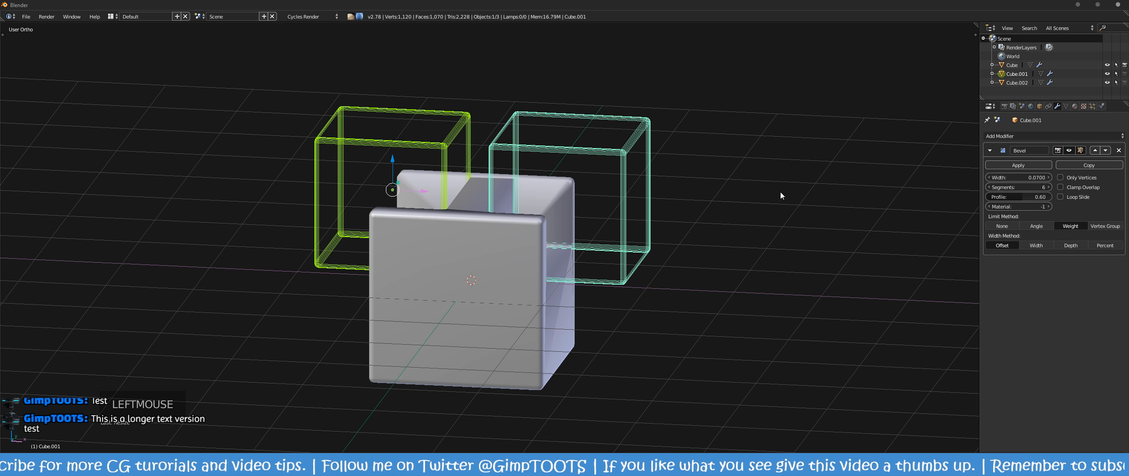
middle_drag(555, 249, 445, 300)
click(445, 299)
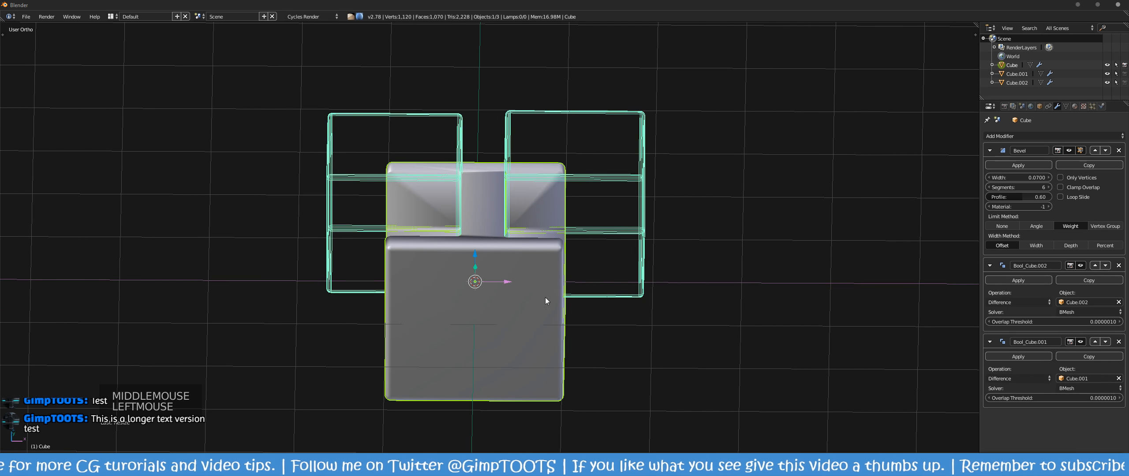
middle_drag(545, 297, 642, 288)
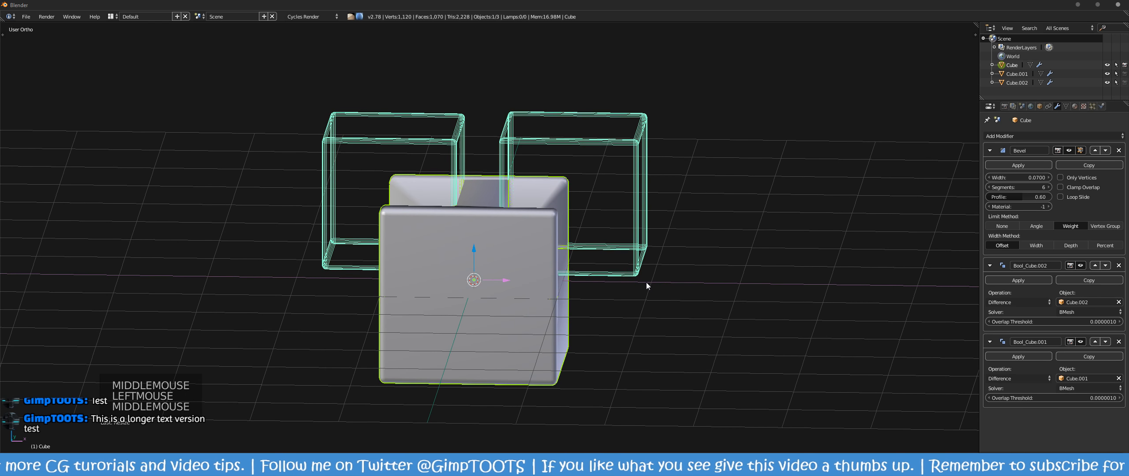
Step: Apply the Bevel modifier on both wireframe cutter cubes, one after the other
middle_drag(745, 285, 633, 203)
scroll(597, 299, up, 2)
scroll(663, 291, up, 1)
scroll(664, 293, down, 2)
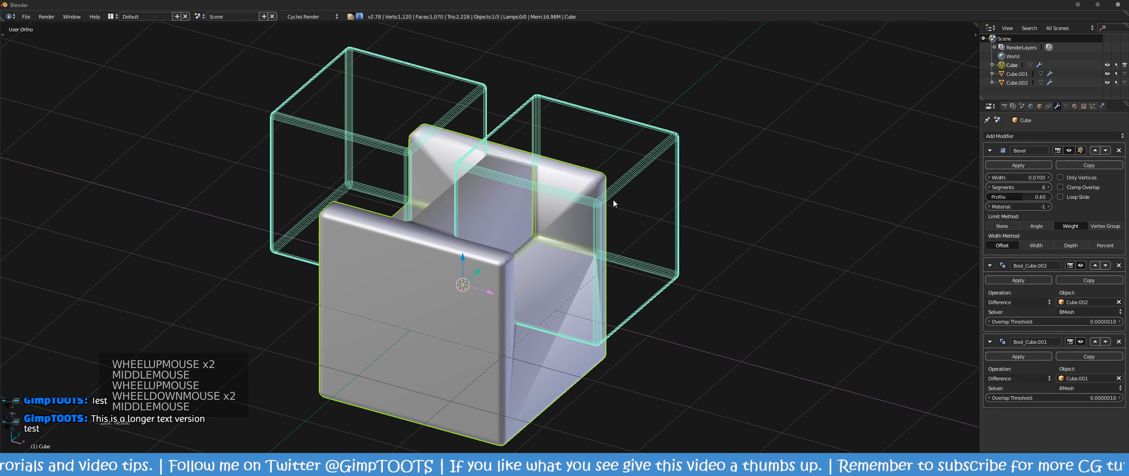
click(504, 182)
shift+click(395, 144)
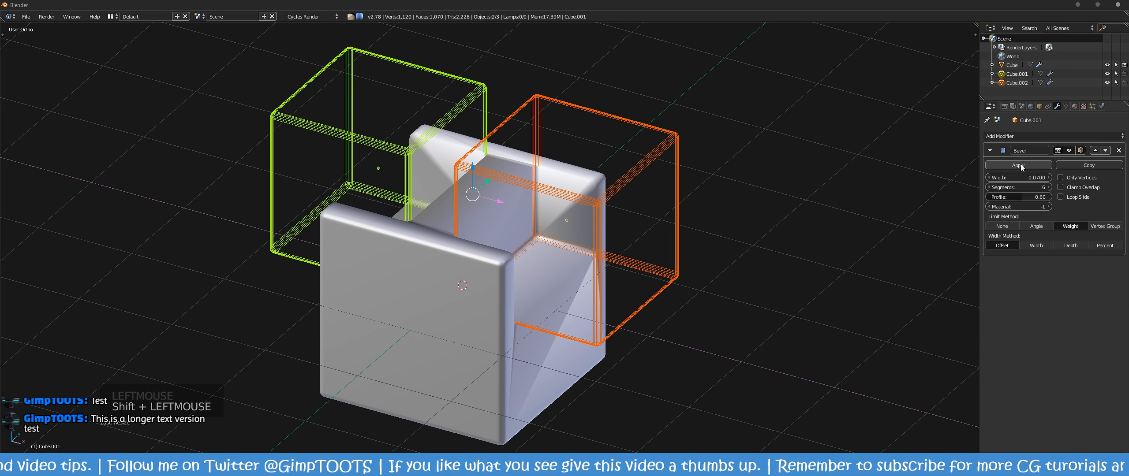
click(1018, 165)
click(558, 192)
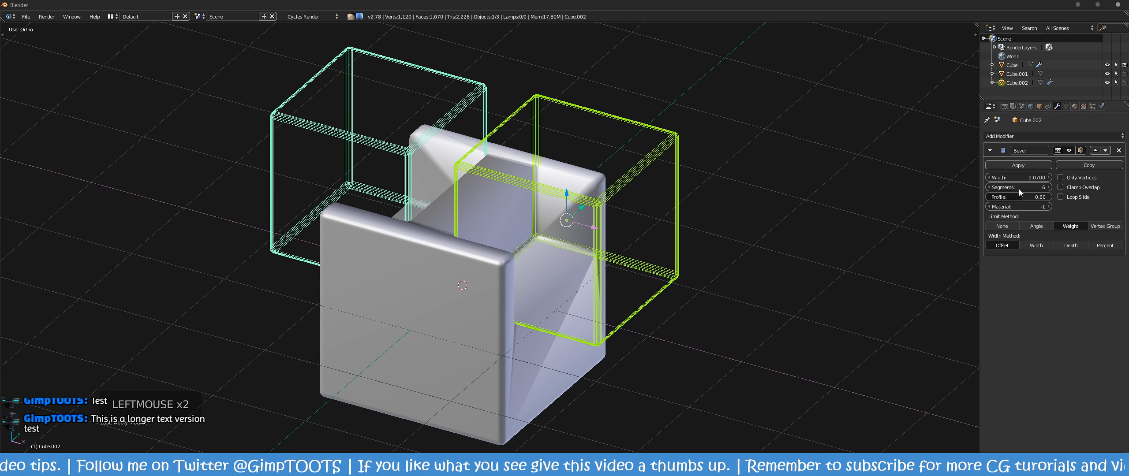
click(1018, 165)
Step: Select the main cut cube and compare its shape with the Bool_Cube.002 modifier's viewport display off and on
middle_drag(665, 194, 573, 195)
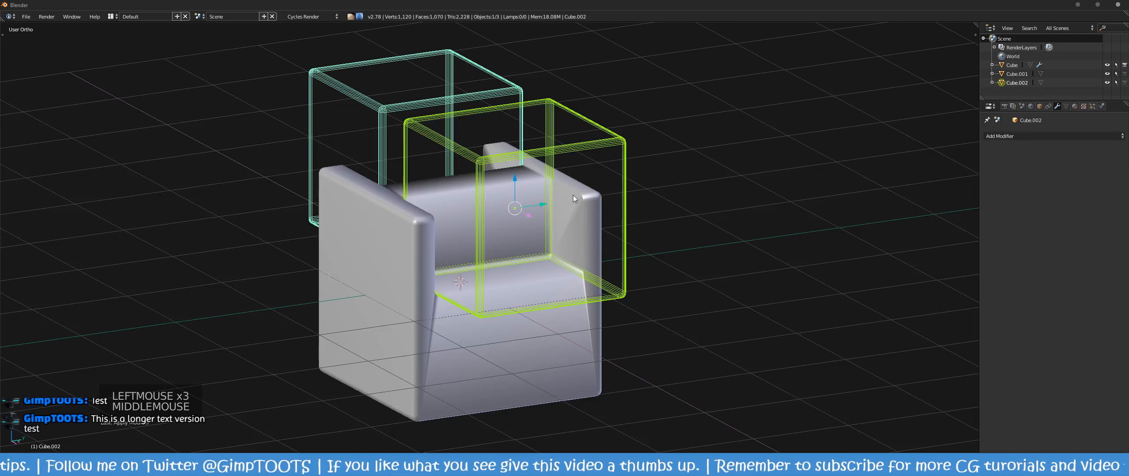
click(408, 238)
middle_drag(623, 245, 656, 260)
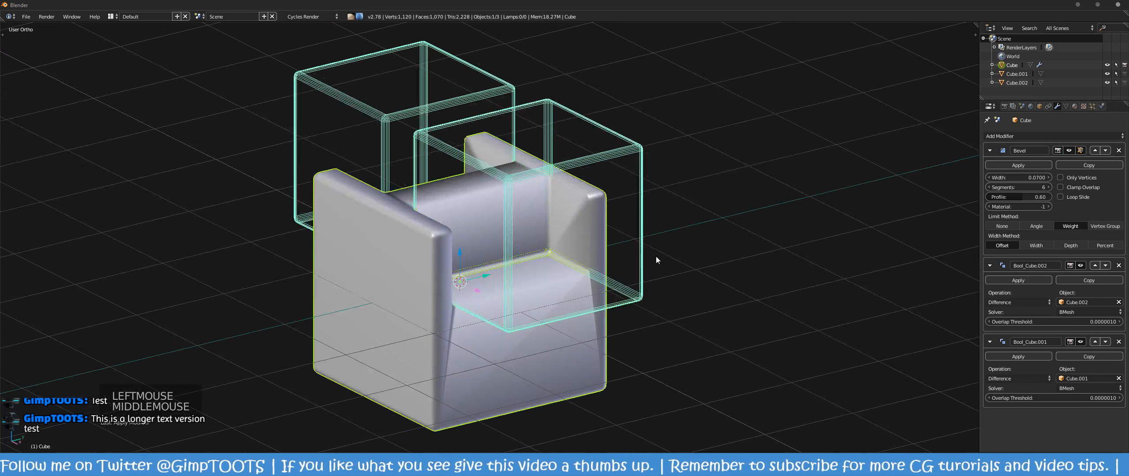
click(1080, 266)
click(1080, 266)
click(1080, 266)
click(1080, 266)
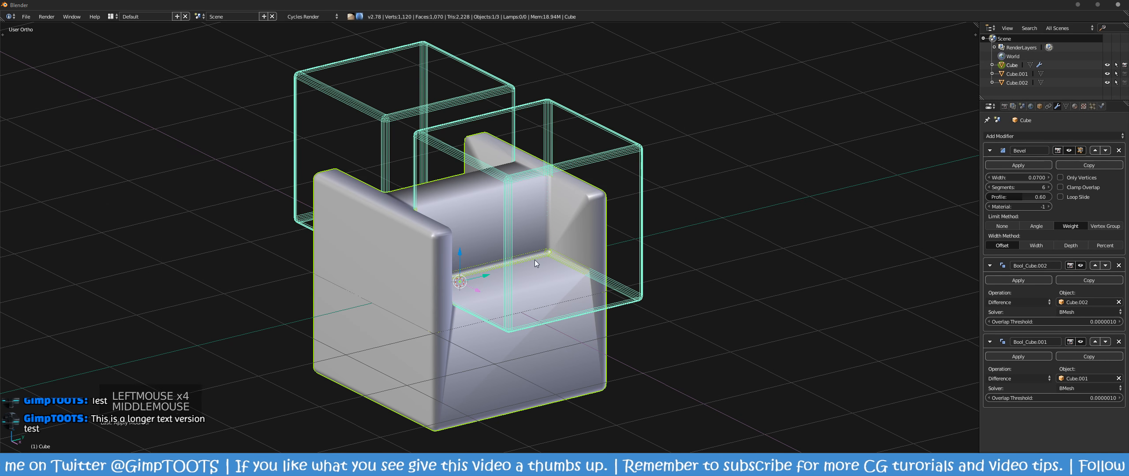
Step: Apply both Boolean Difference modifiers on the main cube, leaving its Bevel modifier live
middle_drag(534, 263, 838, 291)
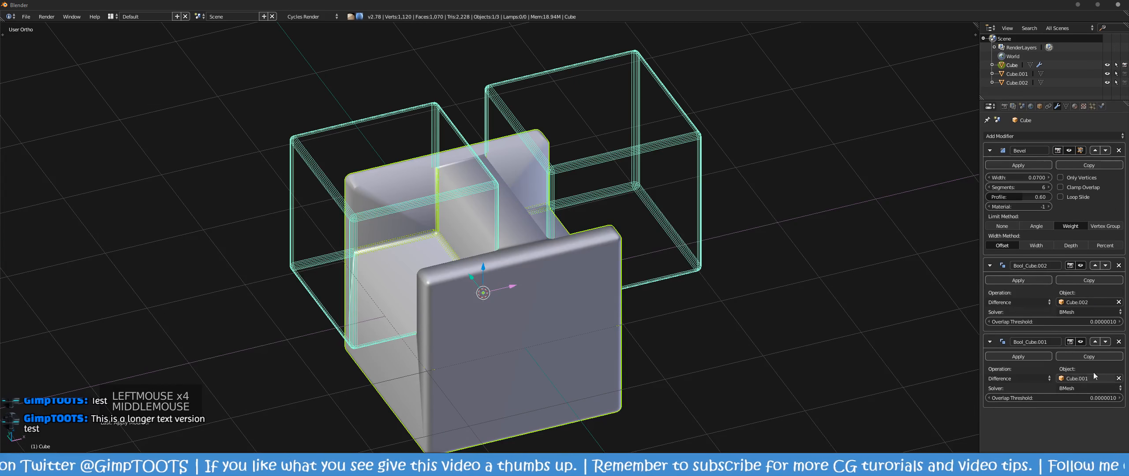
click(1013, 281)
click(1010, 282)
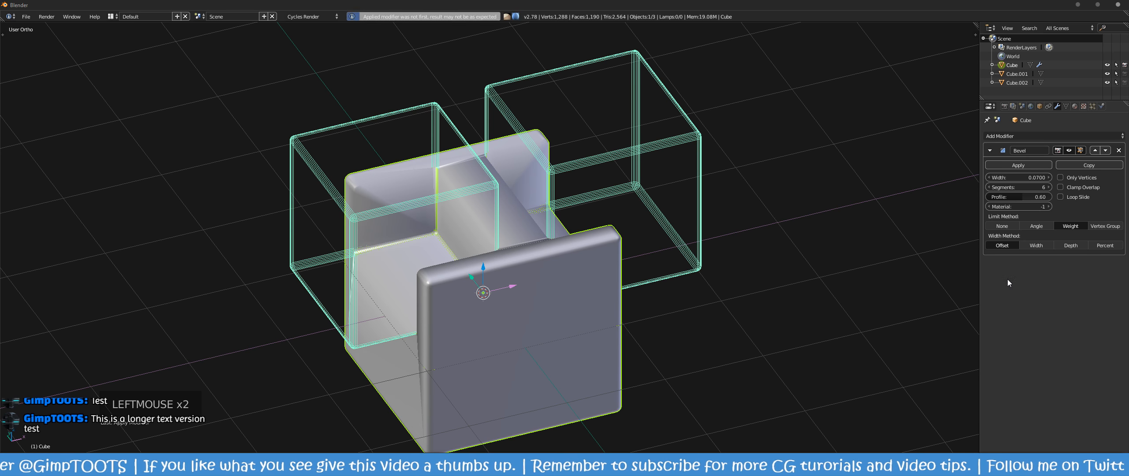
middle_drag(650, 272, 630, 277)
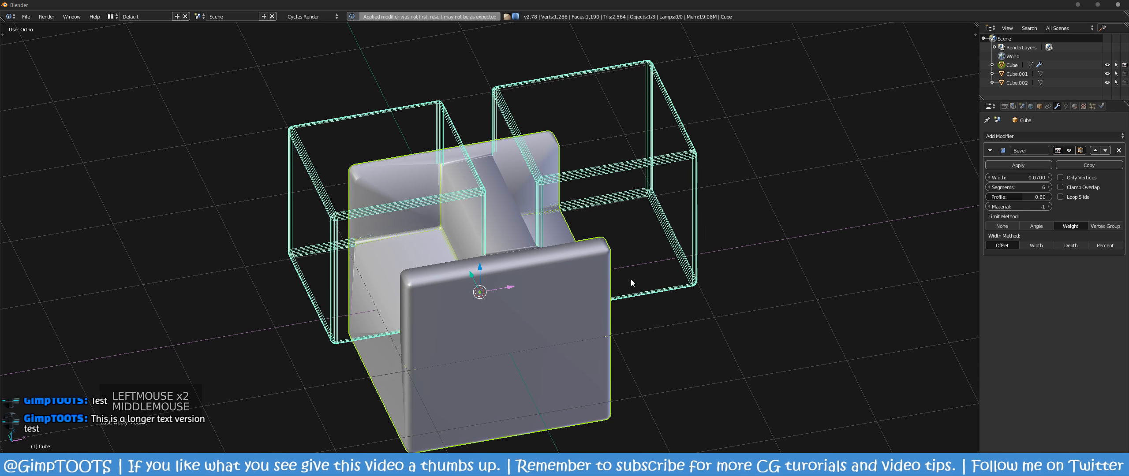
Step: Delete both wireframe cutter cubes so that only the cut main block remains
click(649, 194)
shift+click(347, 213)
key(x)
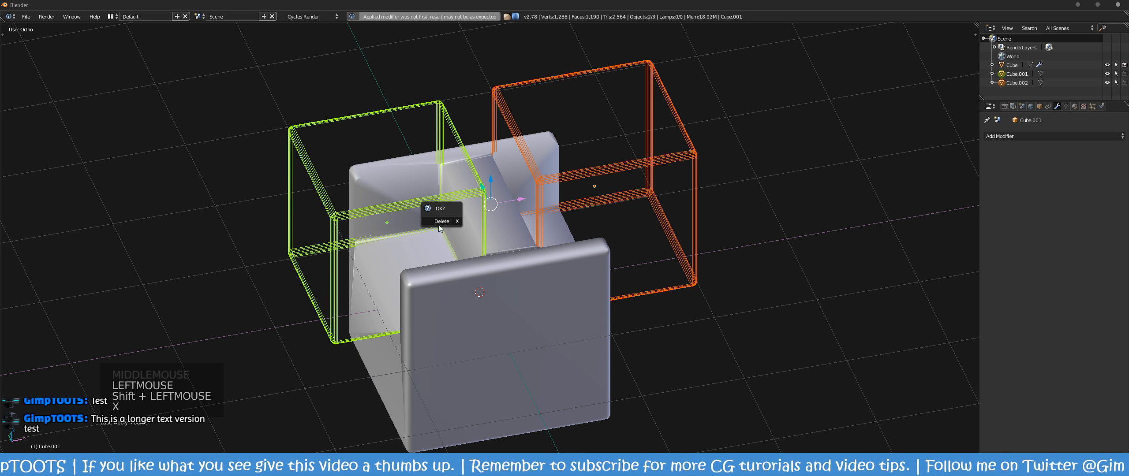
click(438, 222)
middle_drag(549, 238, 505, 301)
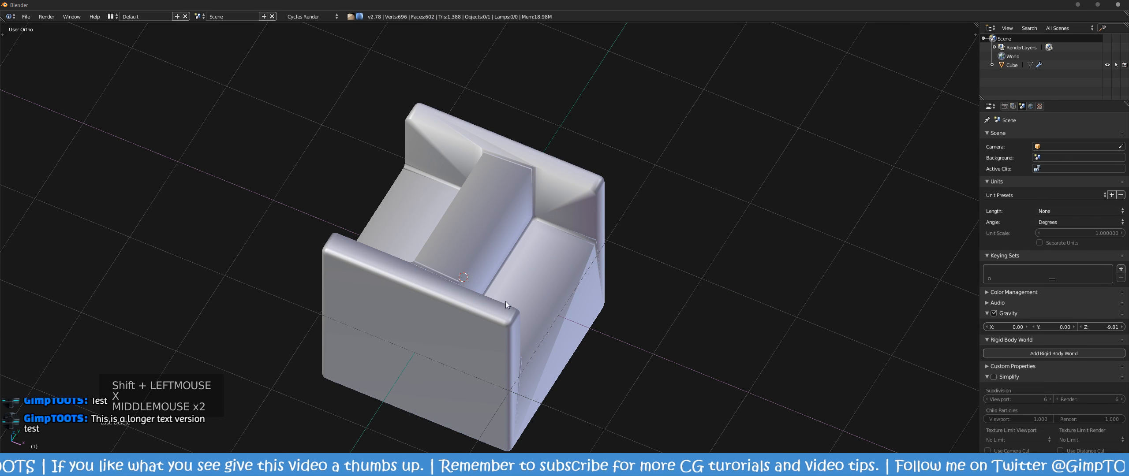
Step: Reduce the main block's bevel width to 0.045 with Speedflow's Adjust Bevel
click(506, 302)
key(ctrl+shift+q)
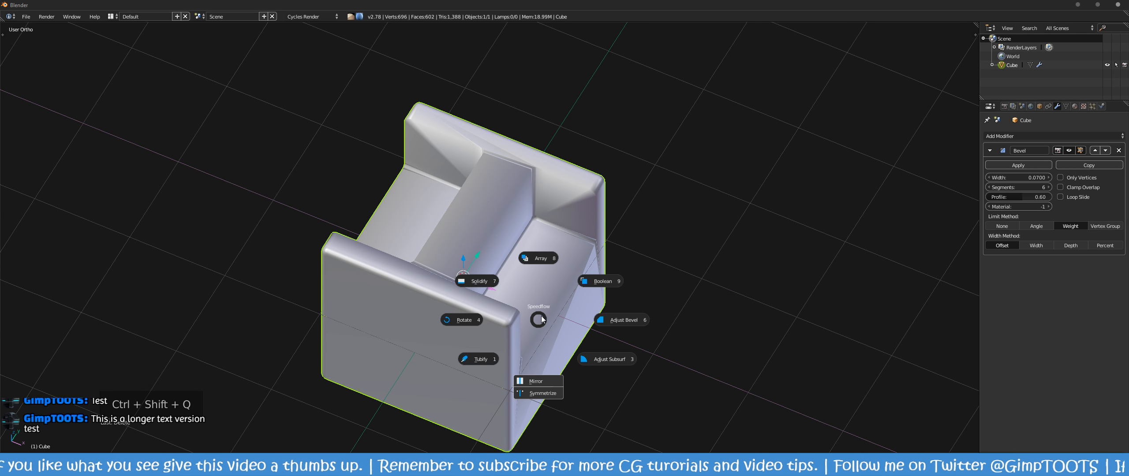
click(635, 321)
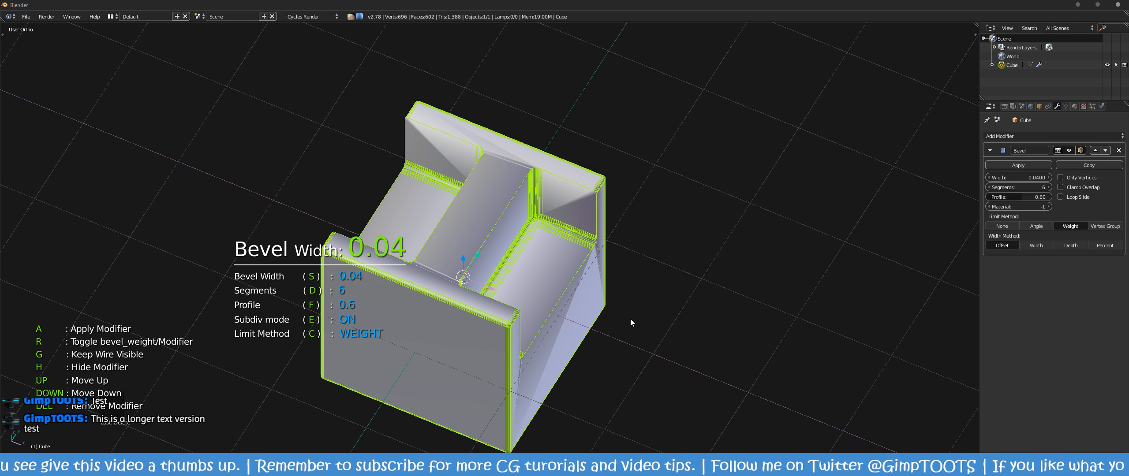
scroll(632, 319, up, 3)
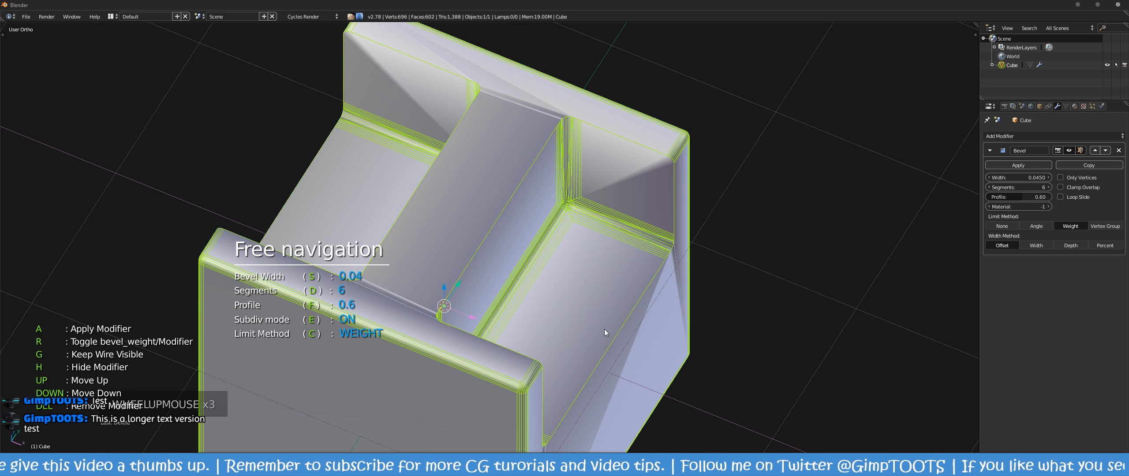
Step: Examine the bevelled inner edges and the shading of the cut block close up from several angles
middle_drag(622, 334, 568, 312)
scroll(525, 274, up, 2)
shift+middle_drag(524, 274, 556, 323)
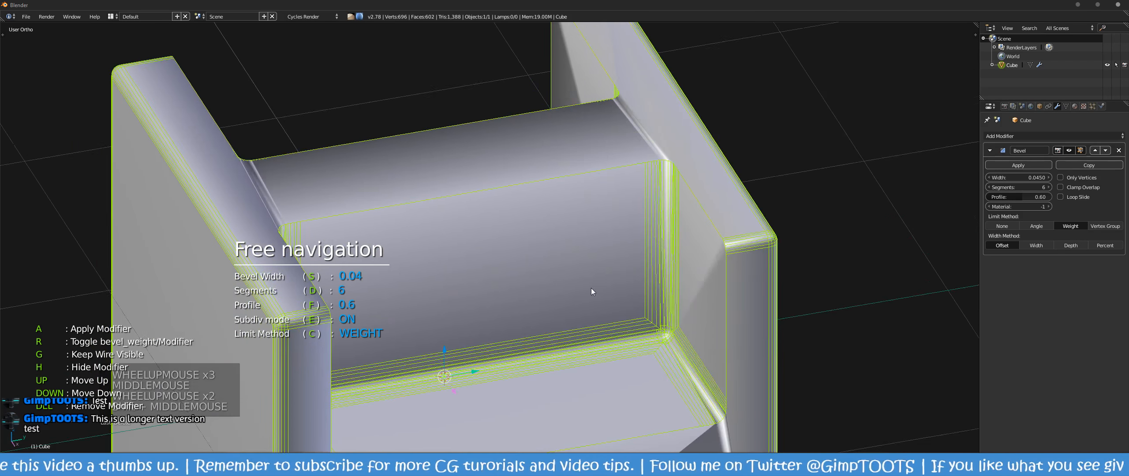
middle_drag(591, 288, 458, 353)
scroll(352, 305, down, 3)
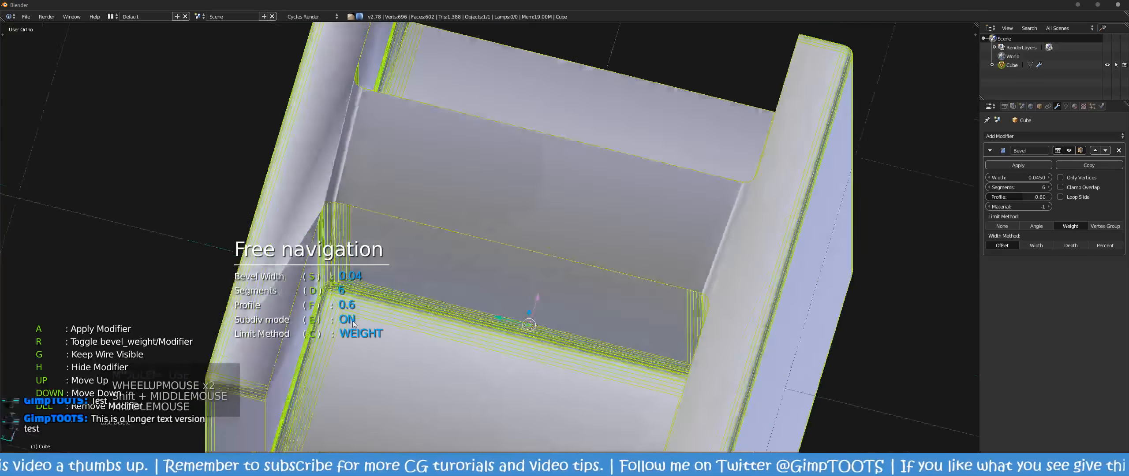
scroll(351, 305, down, 2)
middle_drag(351, 305, 550, 302)
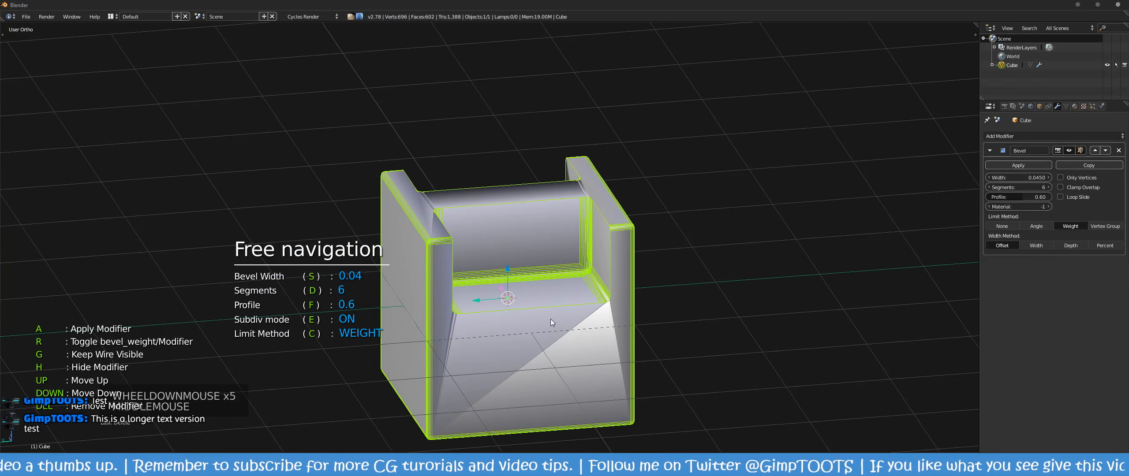
middle_drag(814, 272, 640, 287)
scroll(486, 353, up, 2)
scroll(638, 257, up, 3)
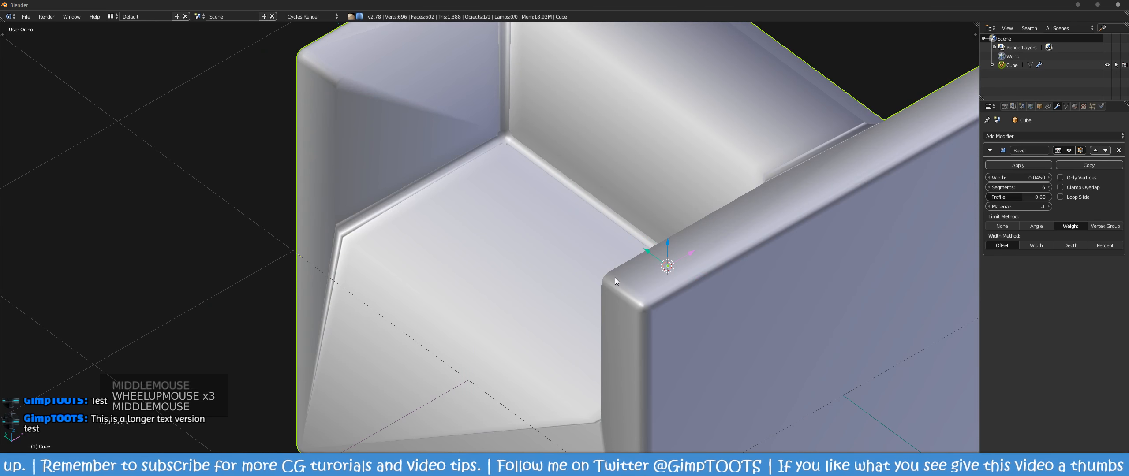
Step: Undo the bevel width change, the cutter deletion and the application of the Boolean modifiers
key(ctrl+z)
key(ctrl+z)
key(ctrl+z)
key(ctrl+z)
key(ctrl+z)
key(ctrl+z)
key(ctrl+z)
key(ctrl+z)
key(ctrl+z)
key(ctrl+z)
key(ctrl+z)
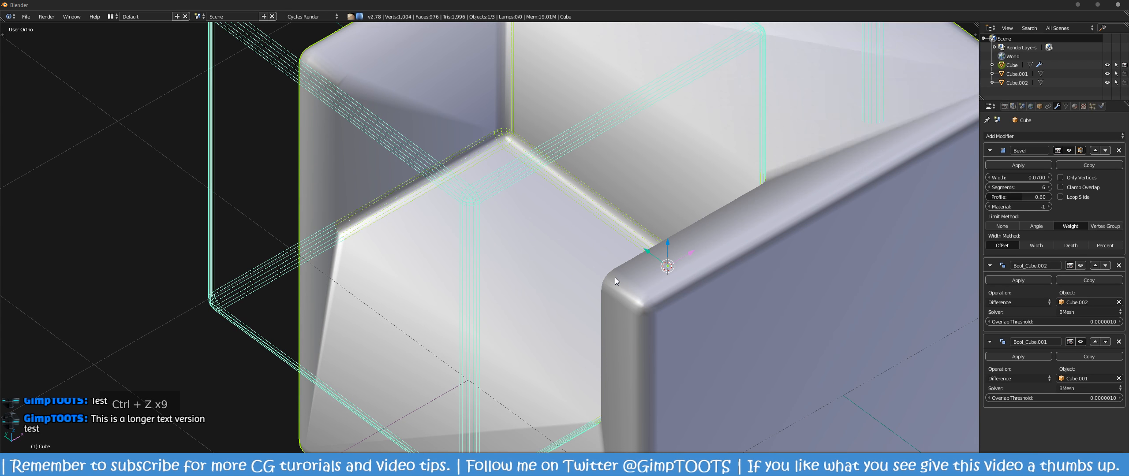
key(ctrl+z)
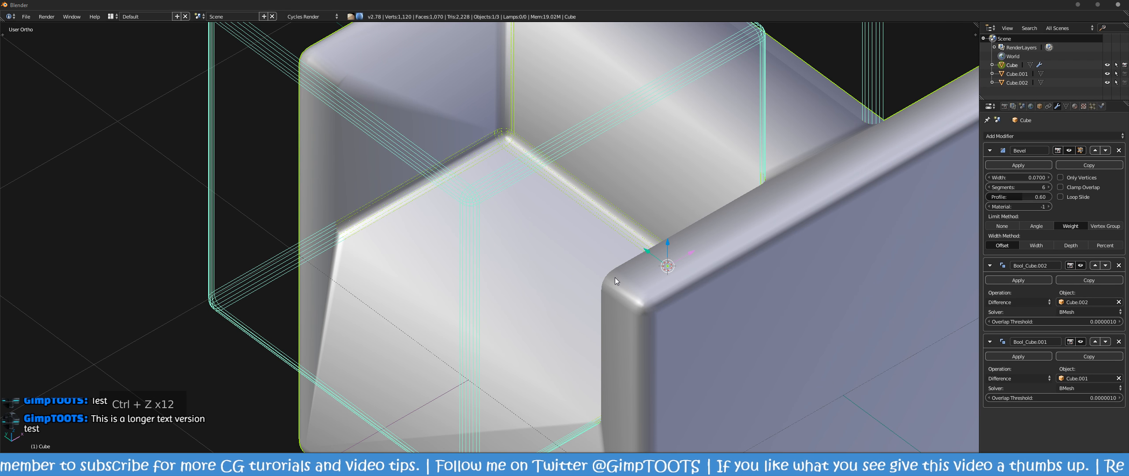
Step: Undo applying the Bevel modifiers on both cutter cubes, and redo the last cutter scaling
scroll(499, 235, down, 6)
middle_drag(499, 235, 550, 252)
key(ctrl+z)
key(ctrl+z)
key(ctrl+z)
key(ctrl+z)
key(ctrl+z)
key(ctrl+z)
key(ctrl+z)
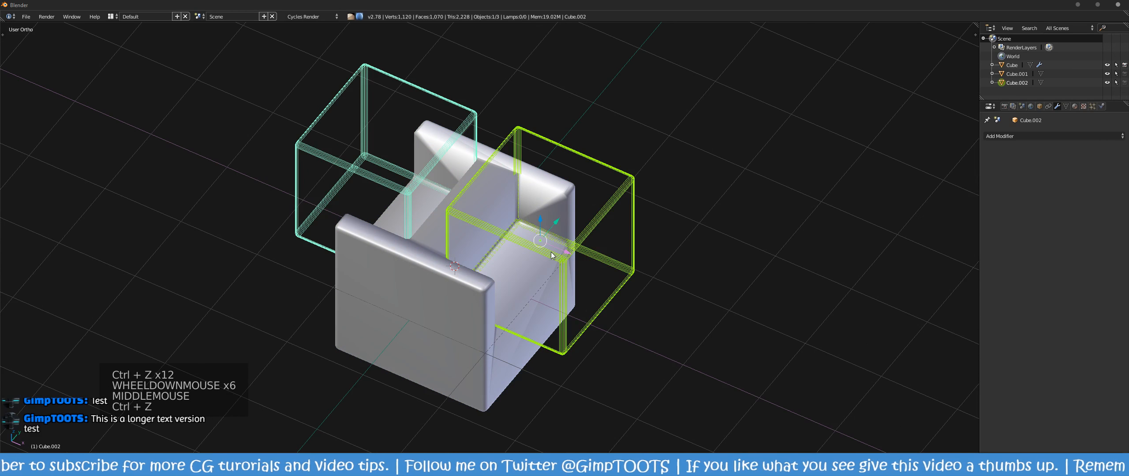
key(ctrl+z)
key(ctrl+z)
key(ctrl+z)
key(ctrl+z)
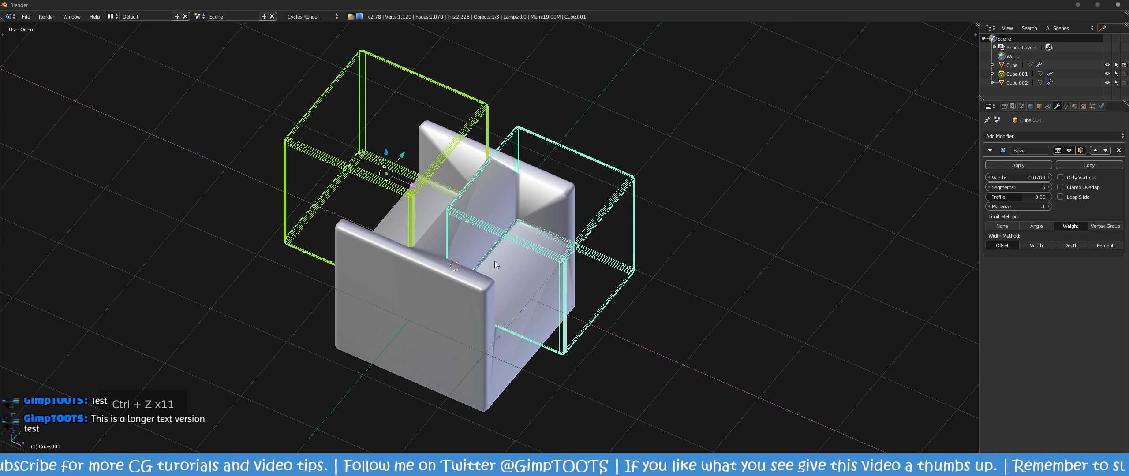
key(ctrl+shift+z)
middle_drag(496, 265, 512, 272)
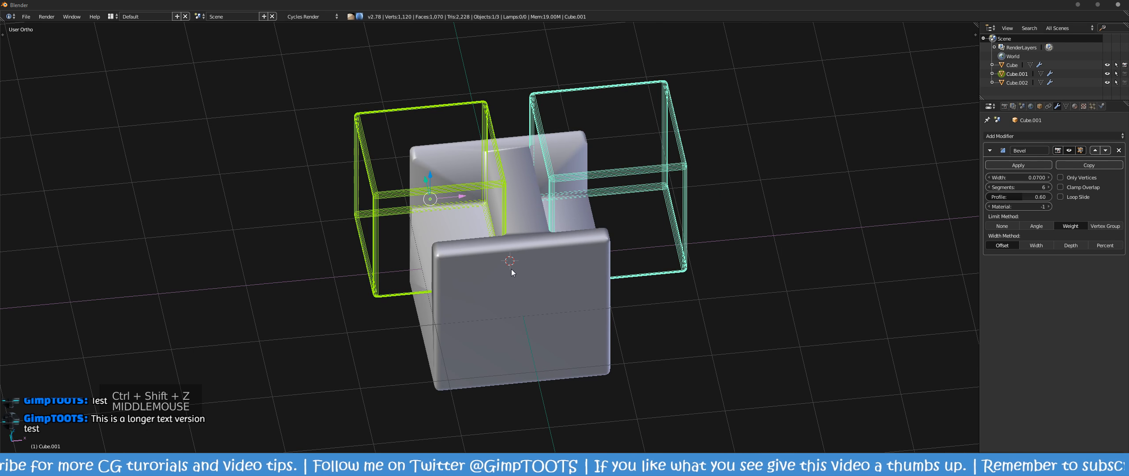
Step: On the main cube, set the Overlap Threshold to 0.000105 for Bool_Cube.001 and 0.000164 for Bool_Cube.002
scroll(709, 276, up, 3)
middle_drag(709, 277, 695, 275)
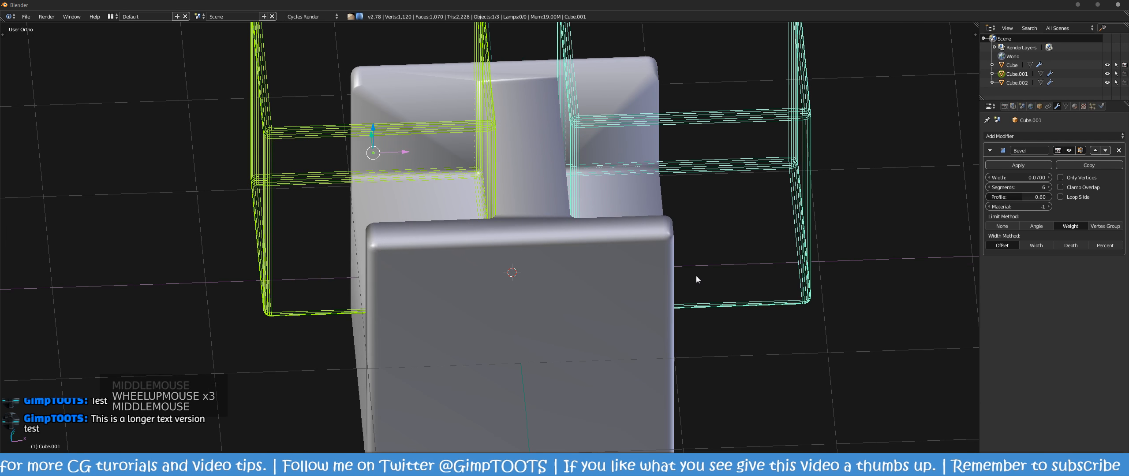
click(638, 305)
middle_drag(722, 308, 482, 307)
scroll(727, 310, down, 3)
scroll(590, 270, up, 1)
scroll(511, 290, up, 2)
scroll(486, 303, down, 1)
click(484, 312)
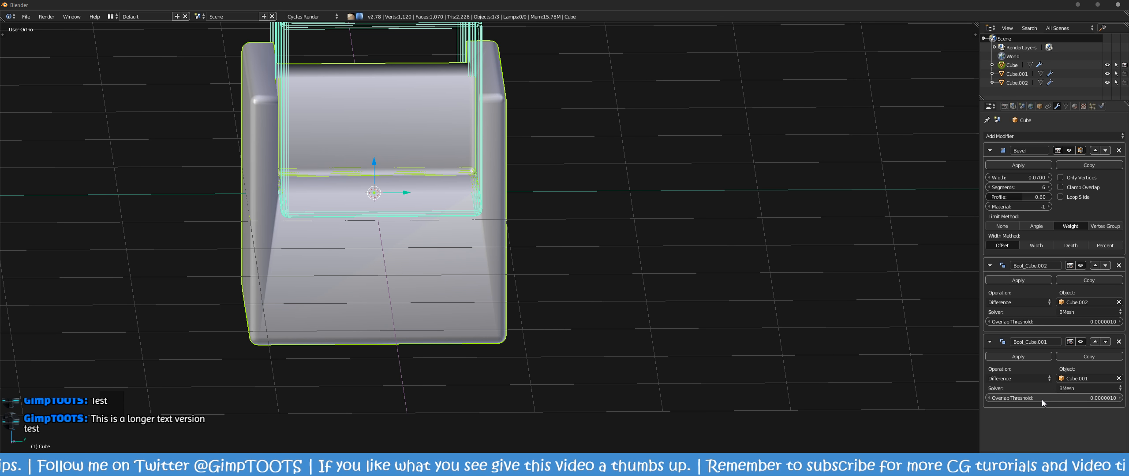
drag(1042, 399, 1058, 399)
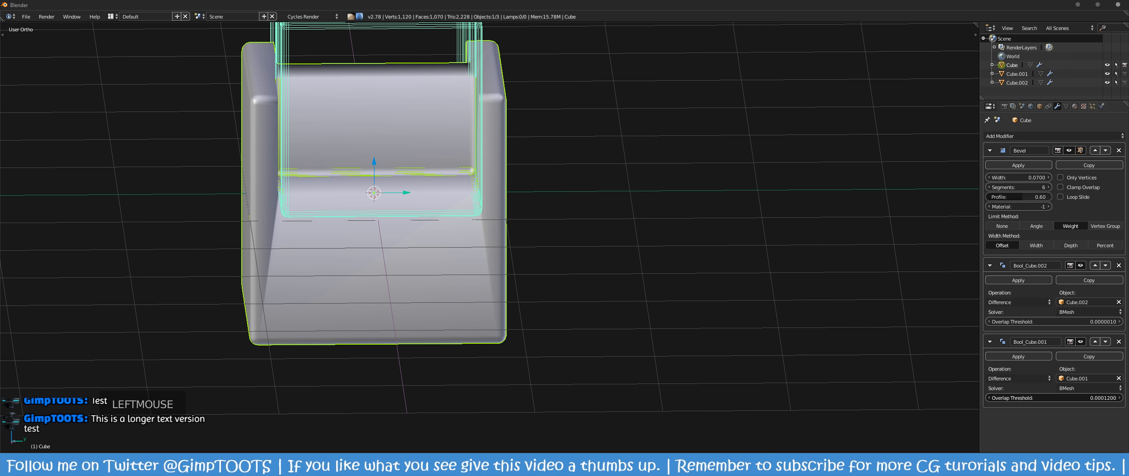
drag(1054, 397, 1067, 398)
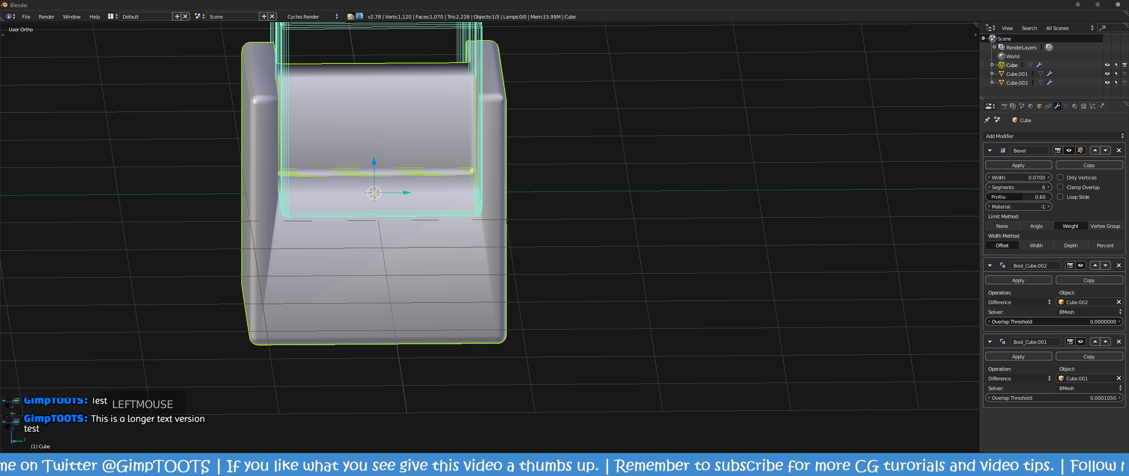
Step: Enter Edit Mode on the main cube to work on its uncut base mesh
scroll(514, 234, down, 4)
middle_drag(514, 234, 599, 340)
scroll(525, 295, up, 3)
scroll(591, 208, down, 2)
click(597, 342)
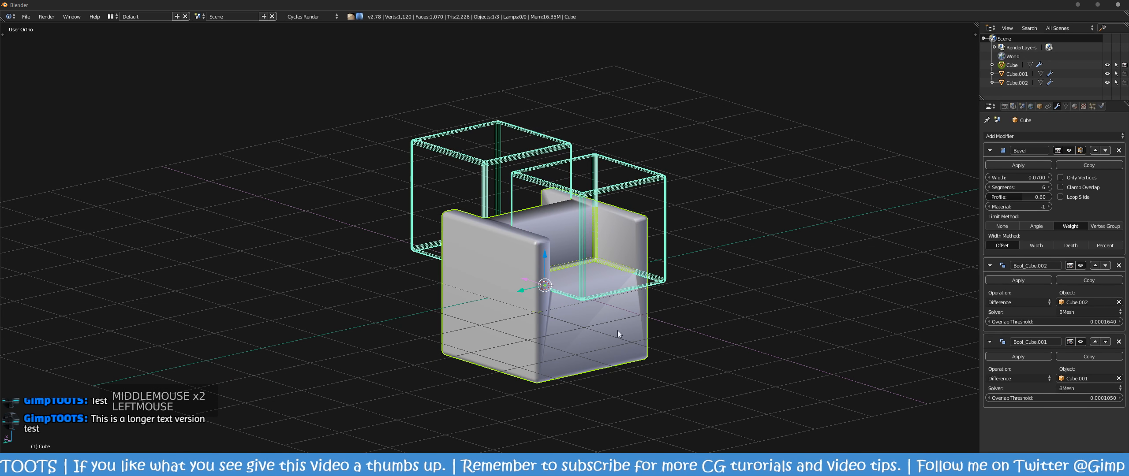
key(Tab)
click(620, 252)
scroll(731, 327, up, 1)
middle_drag(731, 328, 681, 318)
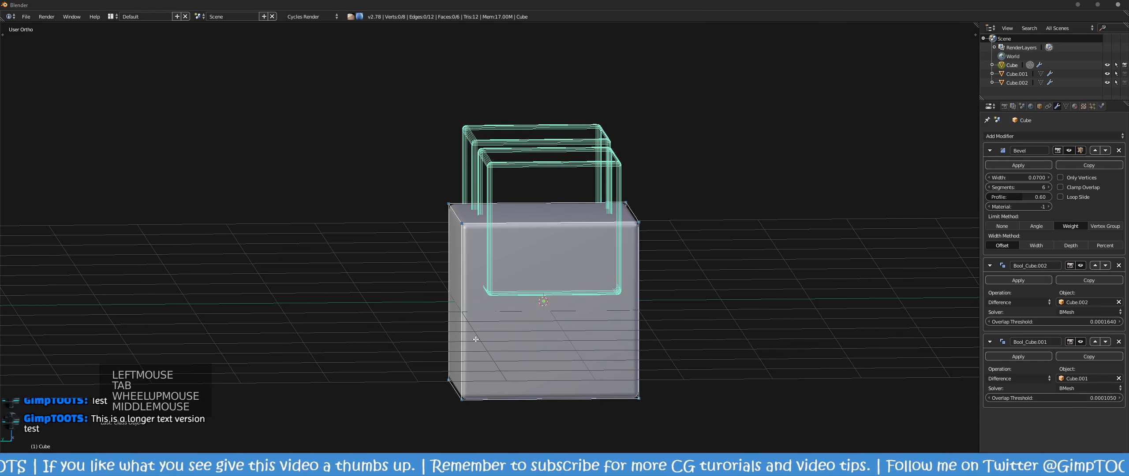
shift+middle_drag(529, 343, 552, 334)
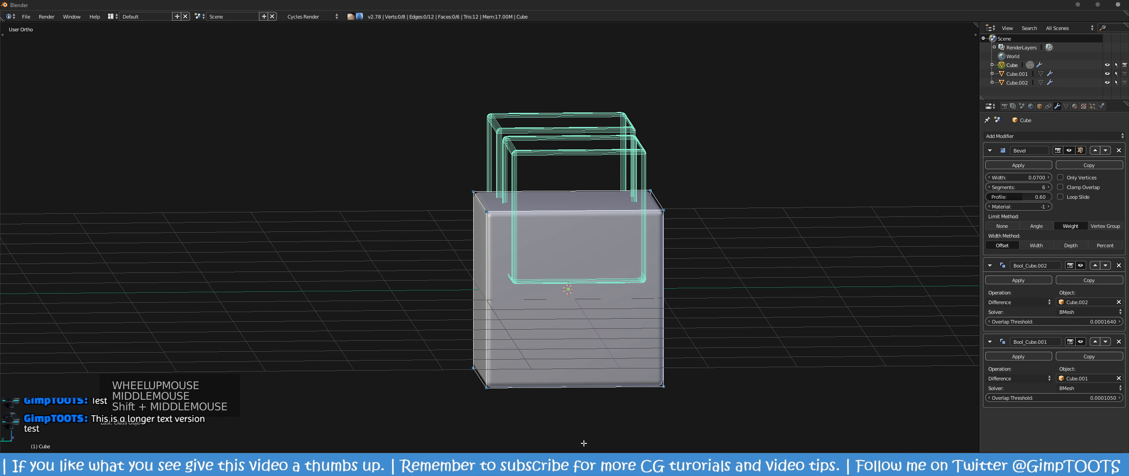
Step: Select the main cube's entire mesh and subdivide it with 2 cuts
key(a)
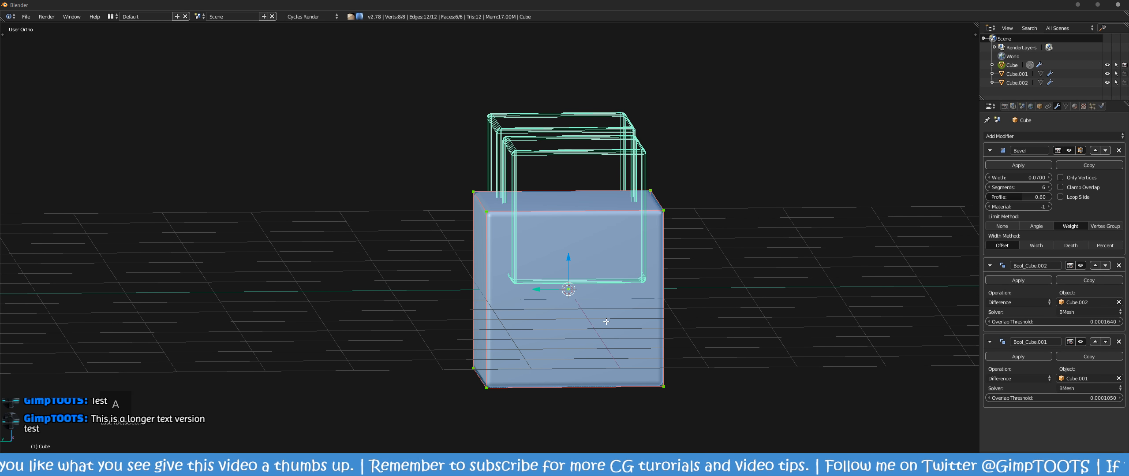
key(w)
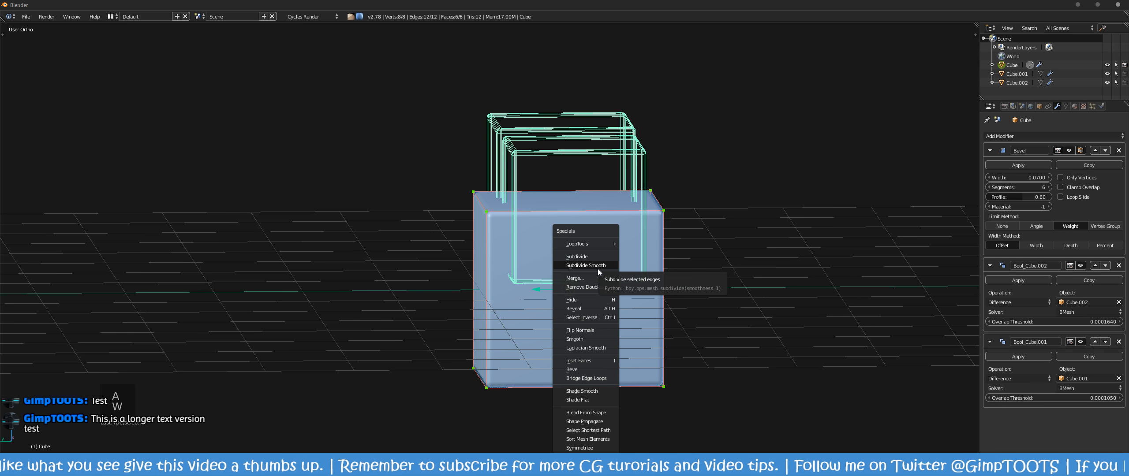
click(586, 256)
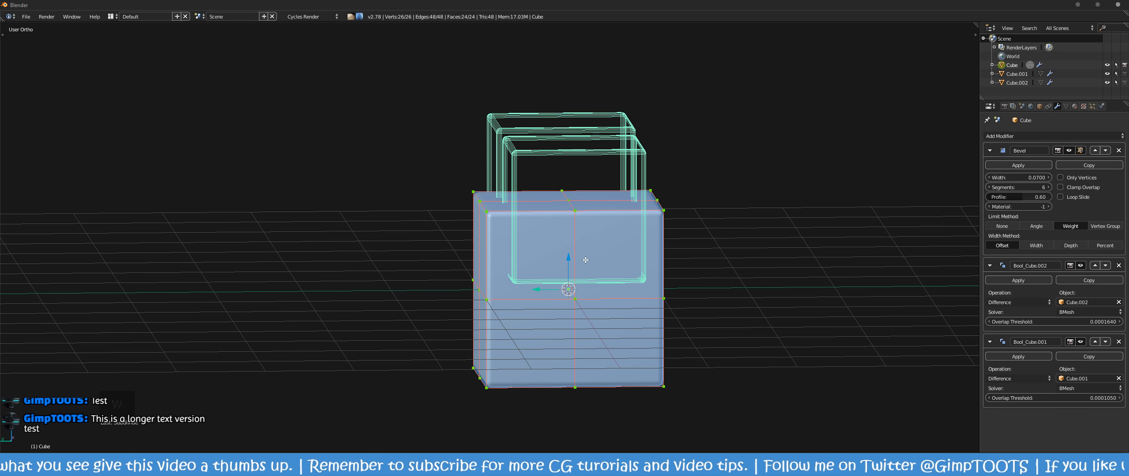
right_click(586, 260)
click(585, 201)
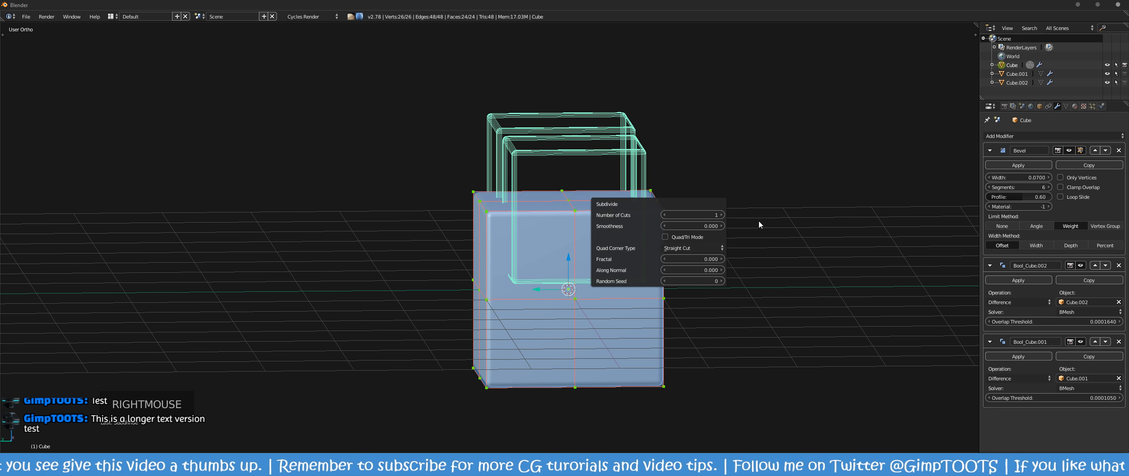
click(722, 216)
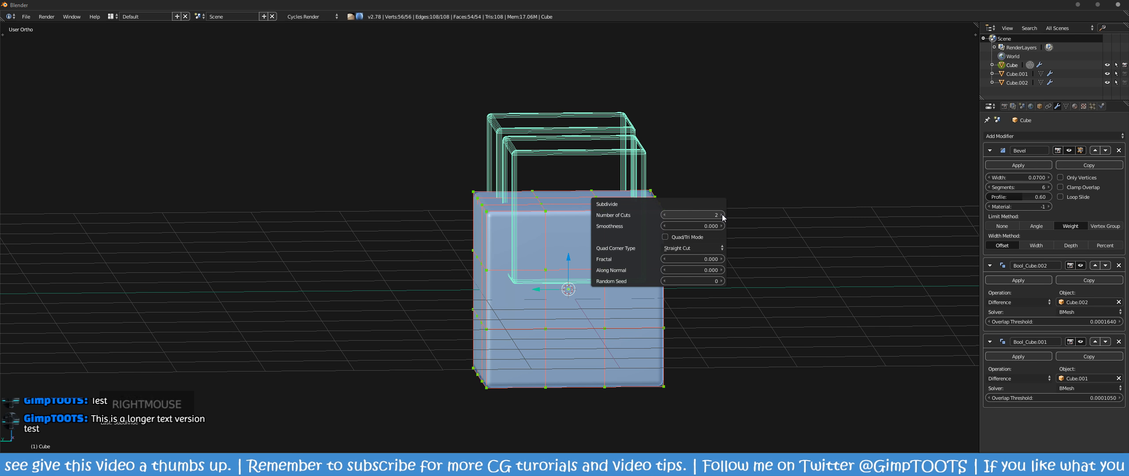
Step: Raise the main cube's subdivision to 4 cuts and return to Object Mode to check the cut shape
click(722, 215)
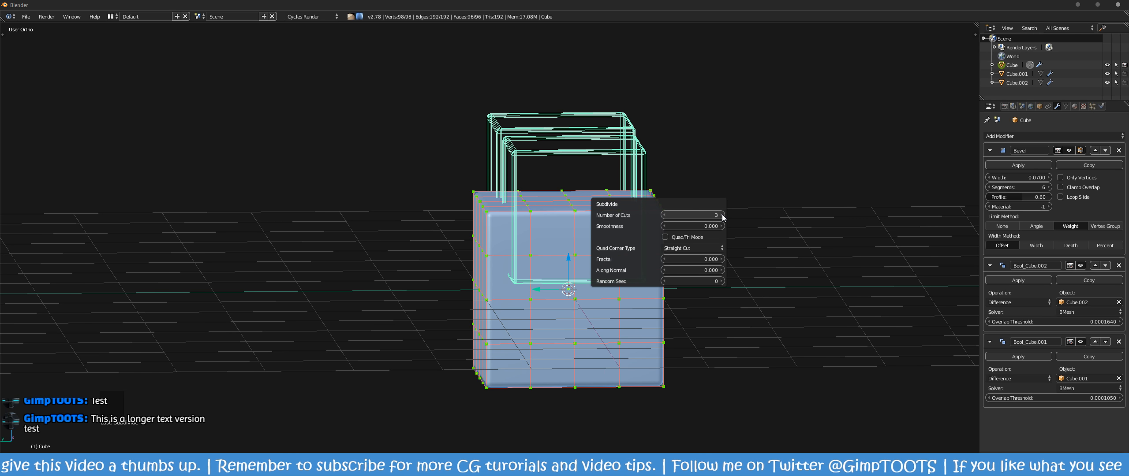
click(722, 216)
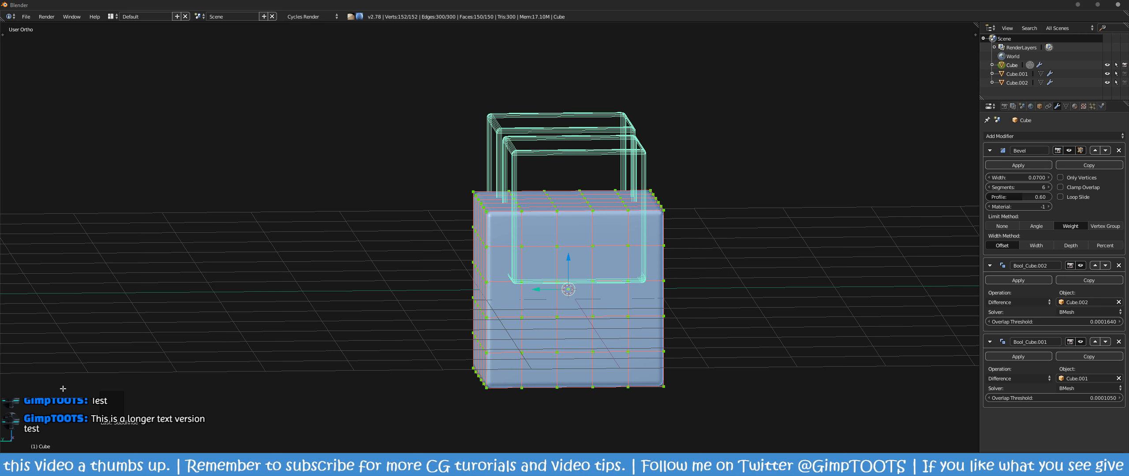
middle_drag(428, 315, 478, 252)
key(Tab)
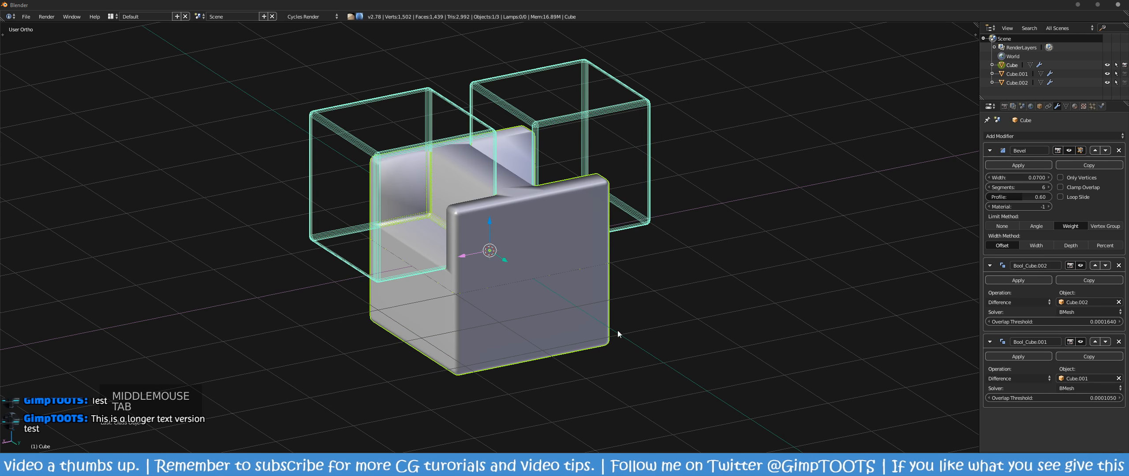
middle_drag(617, 329, 504, 371)
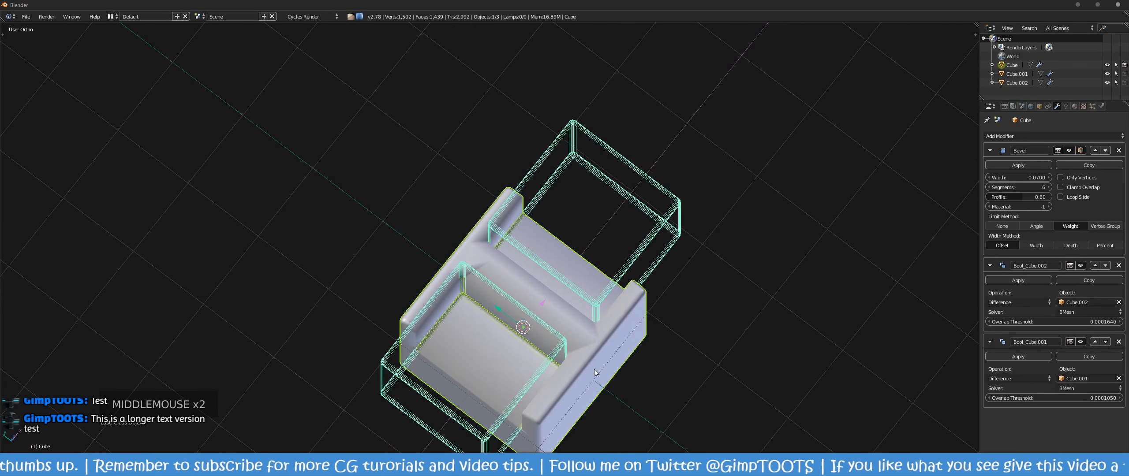
middle_drag(594, 368, 553, 343)
Step: From the top view, shift both cutter cubes along X to adjust the wall left between the two cuts
key(KP_7)
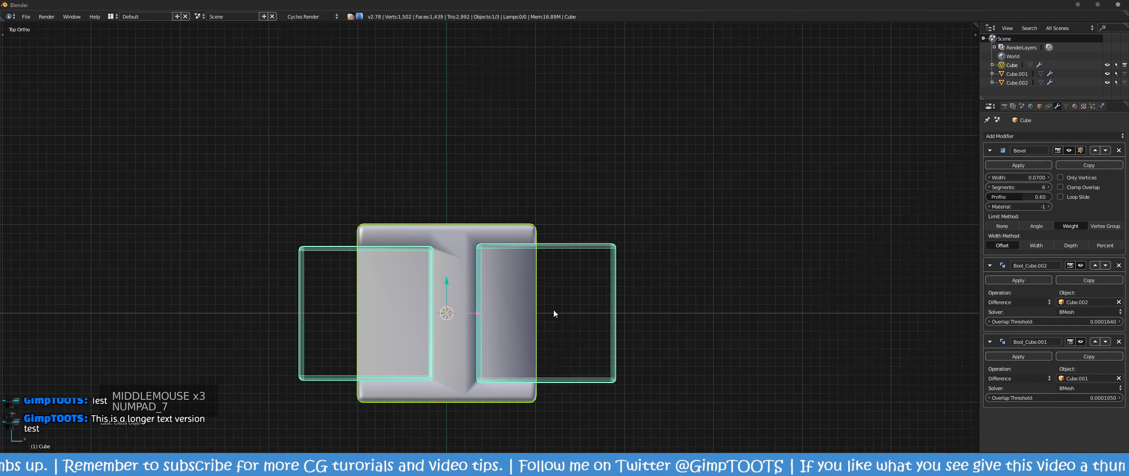
click(393, 255)
mouse_move(394, 312)
mouse_down()
mouse_move(375, 326)
mouse_move(388, 326)
mouse_up()
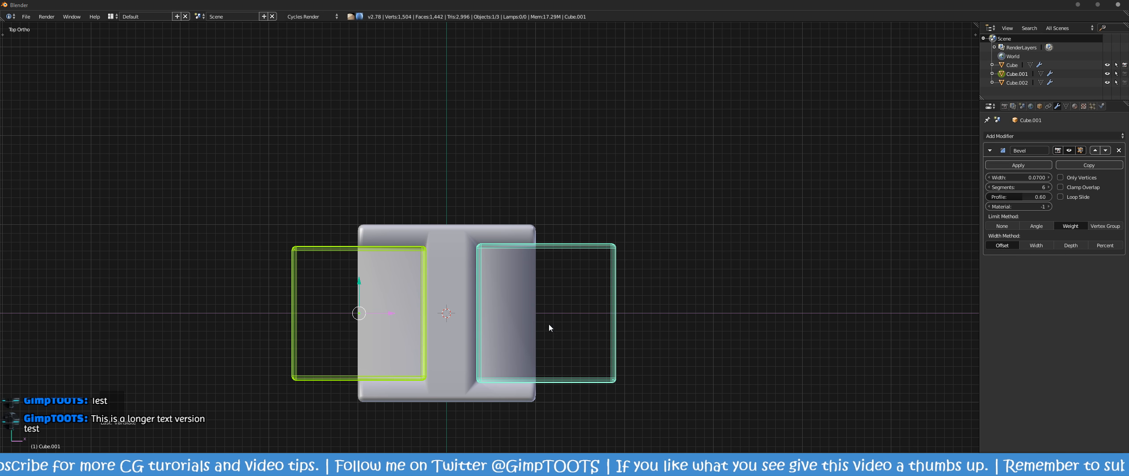
click(542, 360)
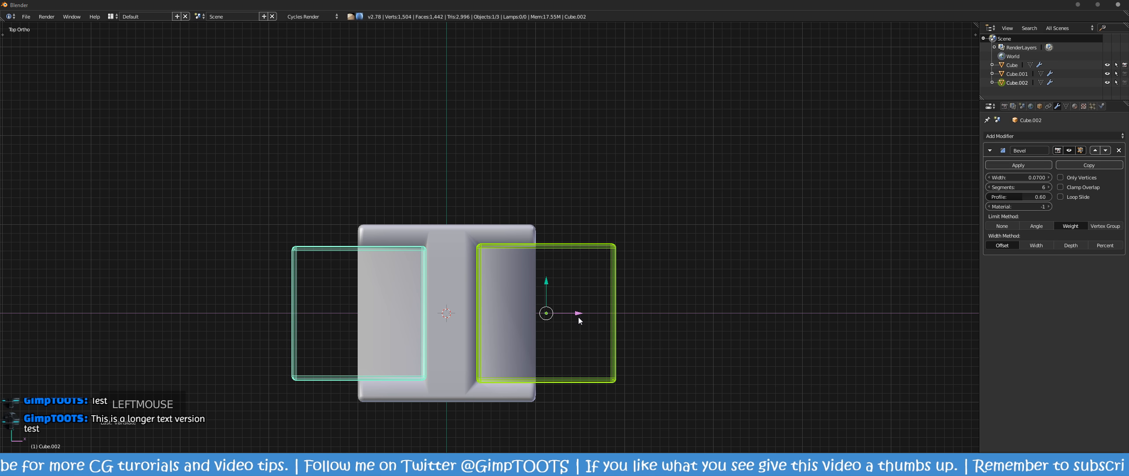
drag(578, 314, 568, 316)
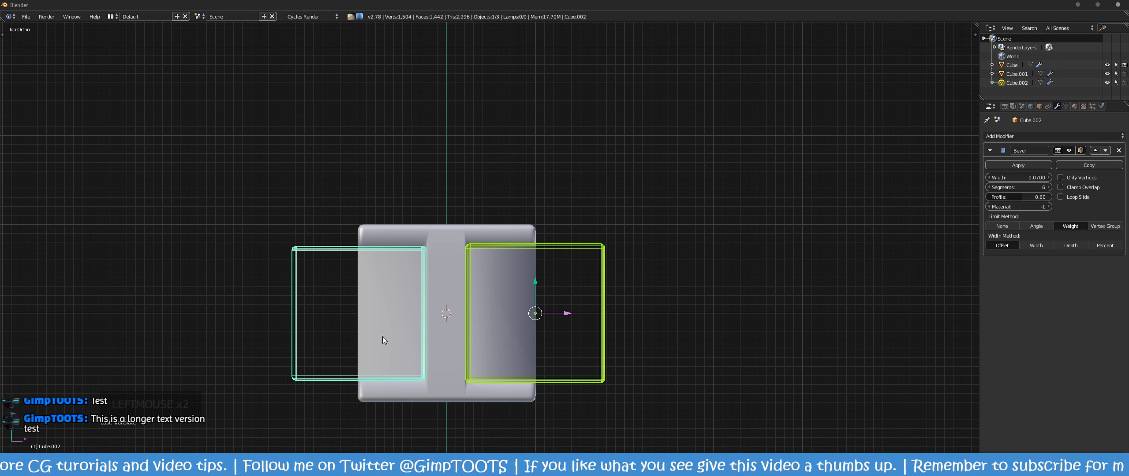
click(308, 333)
mouse_move(377, 313)
mouse_down()
mouse_move(388, 313)
mouse_move(364, 312)
mouse_up()
Step: Examine the shading and bevelled edges around both Boolean cuts on the main cube, close up and from several angles
scroll(617, 342, down, 2)
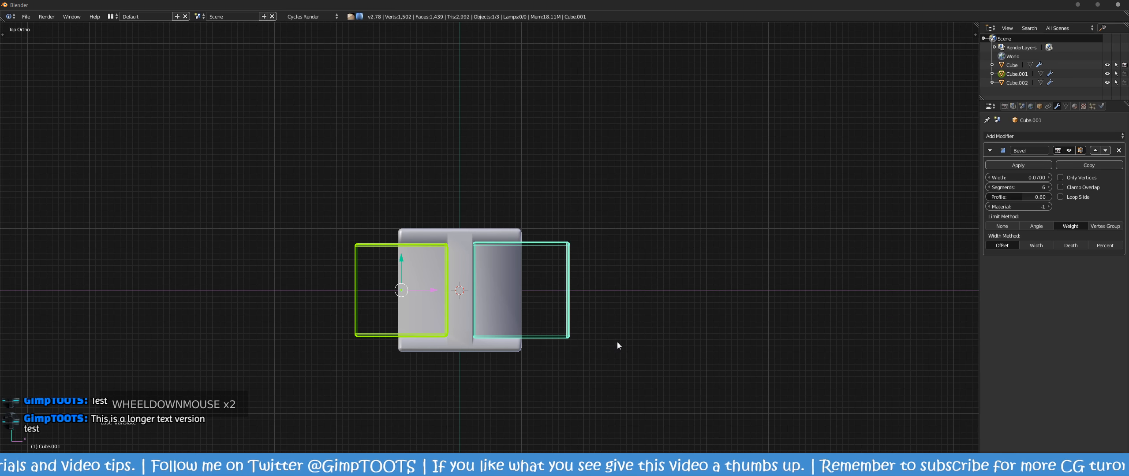
middle_drag(585, 325, 596, 280)
scroll(570, 328, up, 5)
middle_drag(570, 328, 572, 292)
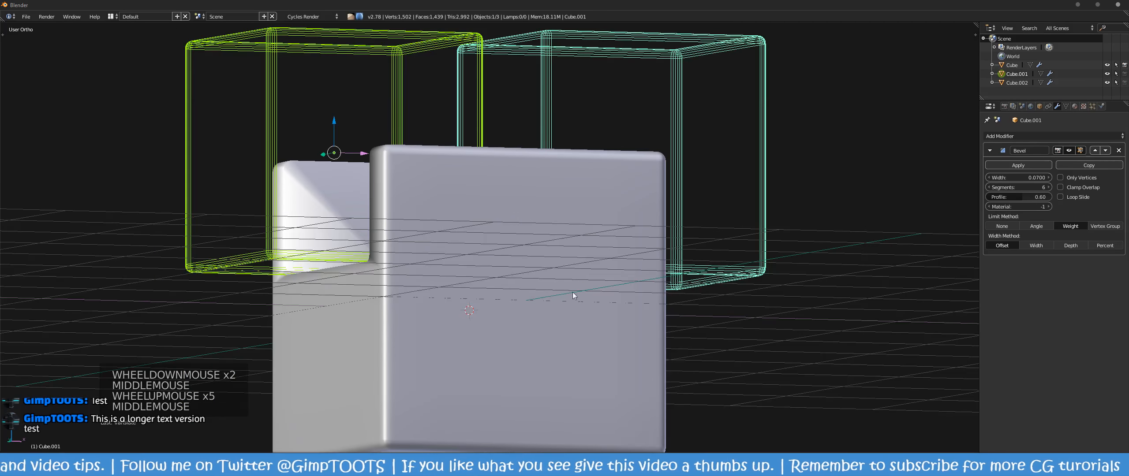
scroll(573, 292, up, 2)
middle_drag(483, 288, 535, 293)
scroll(535, 292, down, 2)
scroll(501, 277, down, 2)
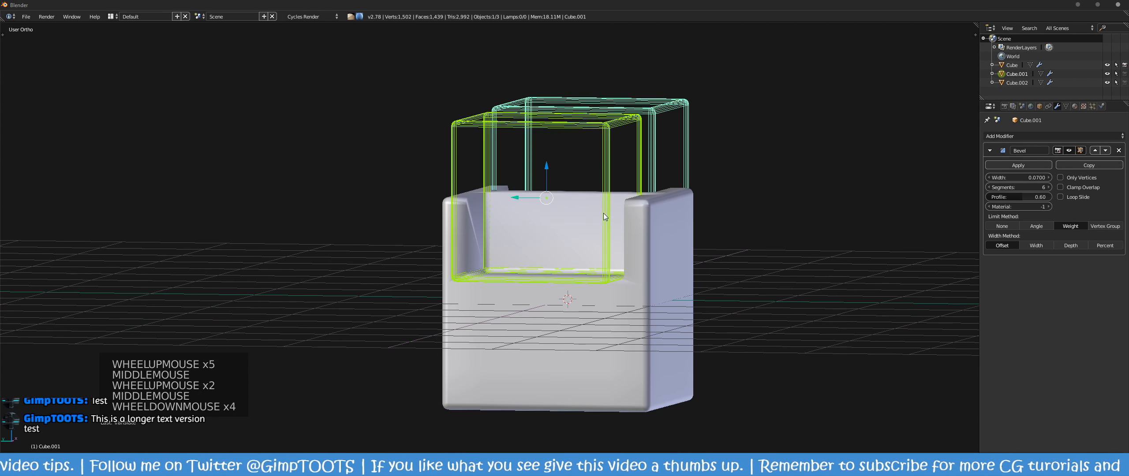
middle_drag(603, 213, 573, 283)
scroll(492, 297, up, 1)
middle_drag(573, 282, 613, 216)
scroll(560, 305, up, 2)
scroll(612, 215, down, 3)
middle_drag(674, 246, 549, 244)
scroll(550, 245, down, 1)
scroll(550, 245, down, 1)
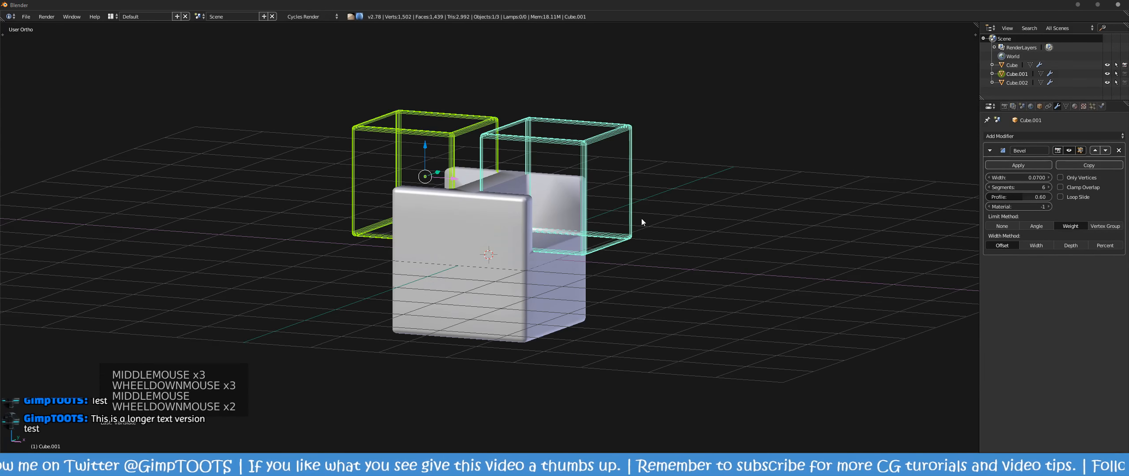
middle_drag(641, 219, 432, 257)
scroll(514, 254, up, 3)
middle_drag(514, 255, 519, 228)
scroll(519, 227, up, 3)
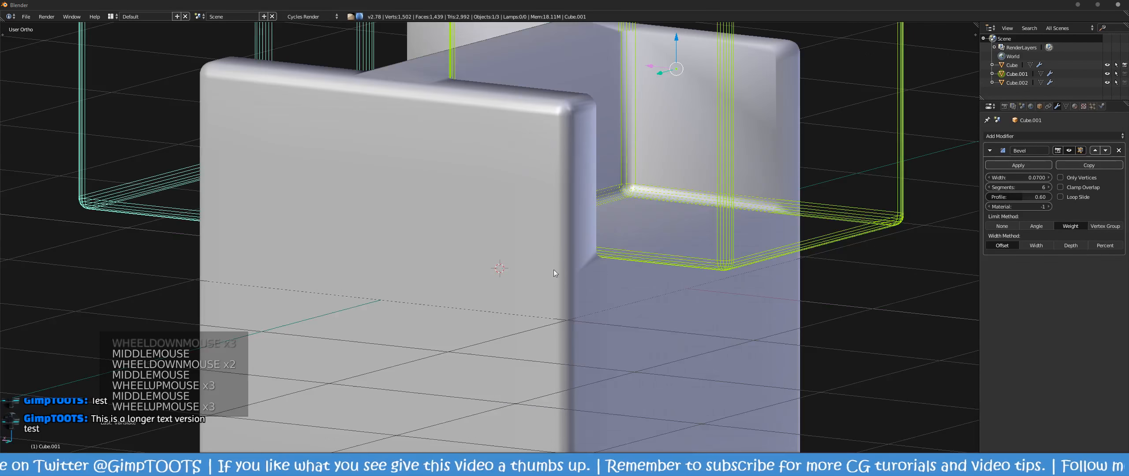
middle_drag(554, 270, 505, 284)
scroll(547, 284, down, 5)
scroll(538, 272, down, 5)
scroll(505, 285, up, 4)
middle_drag(554, 258, 589, 289)
scroll(611, 264, up, 4)
scroll(589, 289, down, 4)
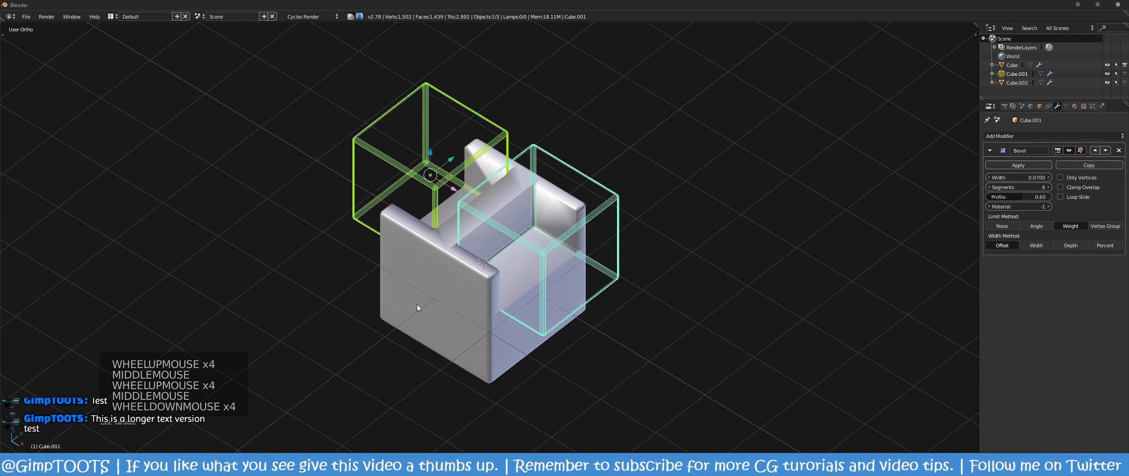
Step: Select both cutter cubes with the main cube active and start the Speedflow Boolean operation
click(544, 257)
shift+click(584, 236)
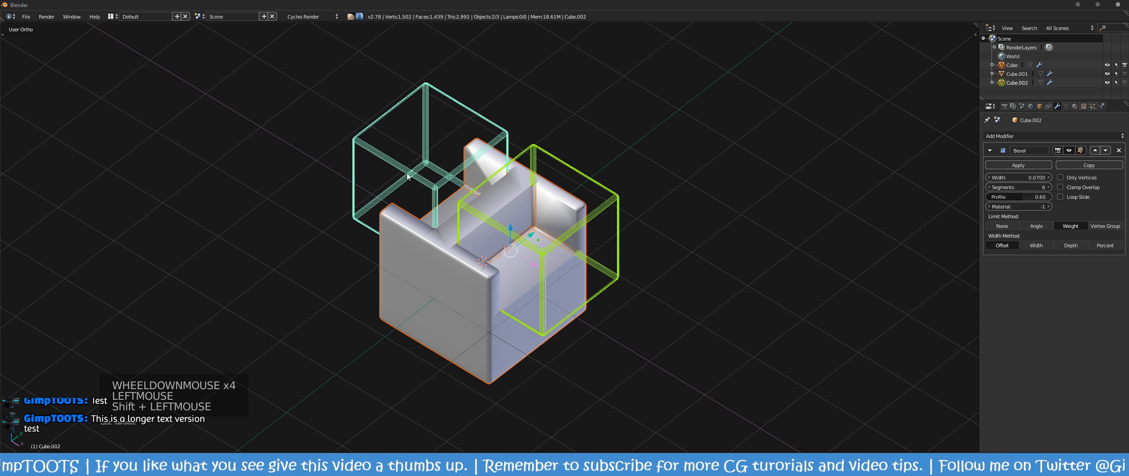
click(443, 311)
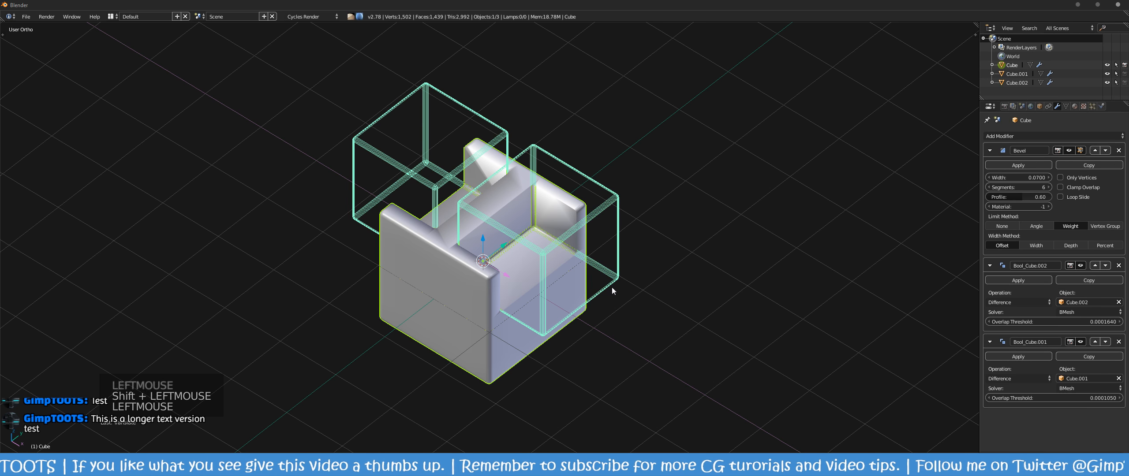
shift+click(551, 233)
shift+click(415, 173)
shift+click(414, 266)
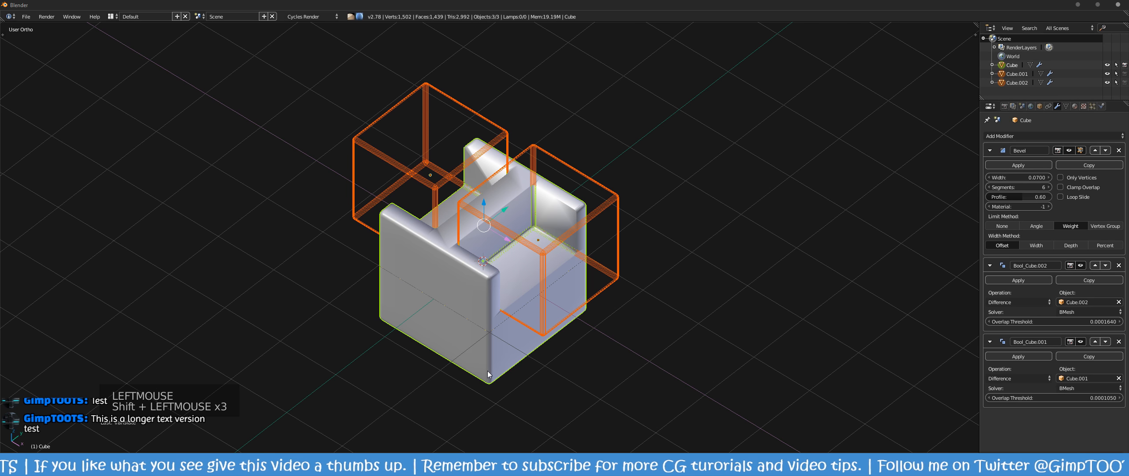
key(ctrl+shift+q)
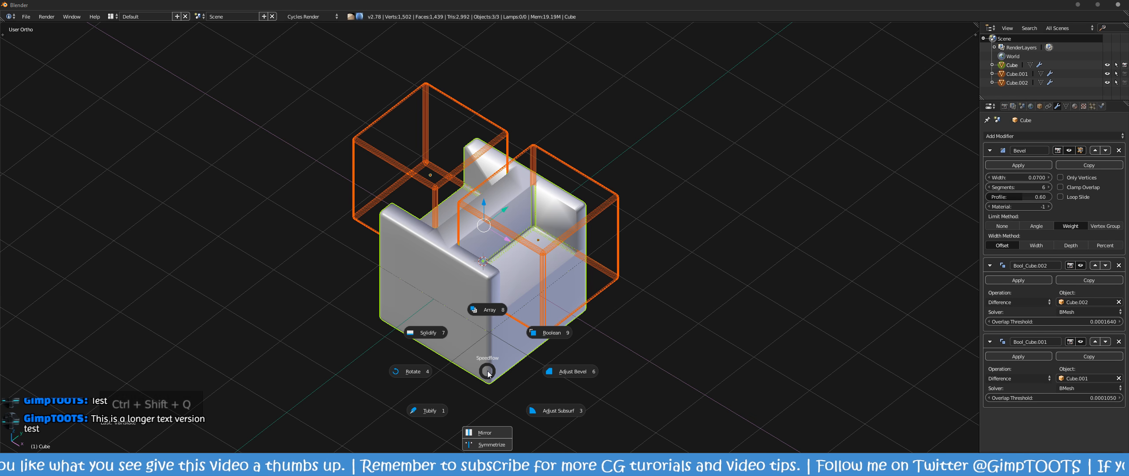
click(554, 333)
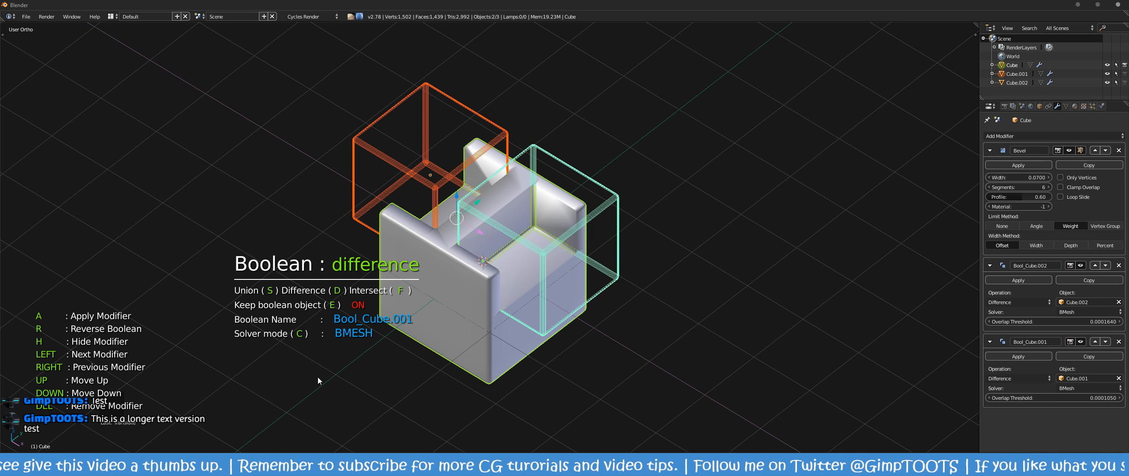
Step: Move Bool_Cube.001 to the top of the main cube's modifier stack, and move Bool_Cube.002 above the Bevel modifier
key(Up)
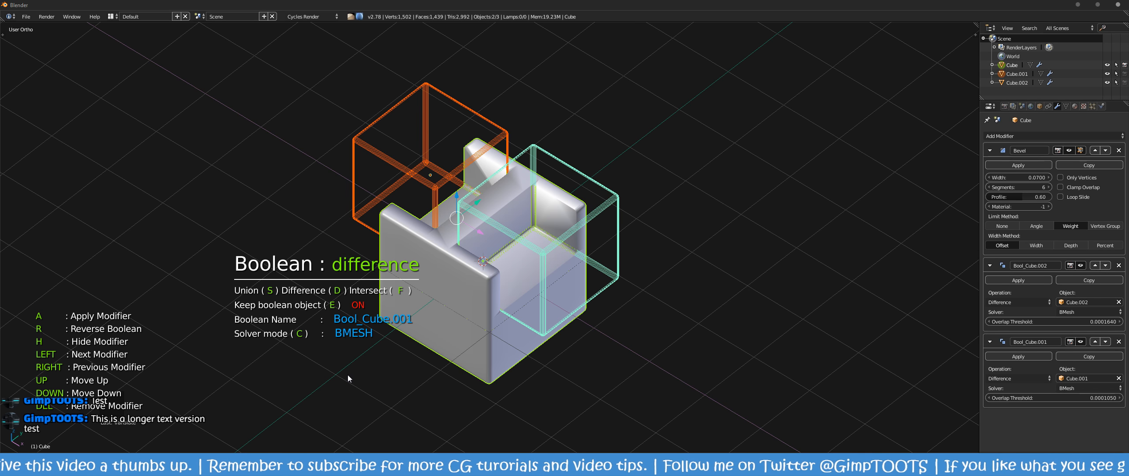
key(Up)
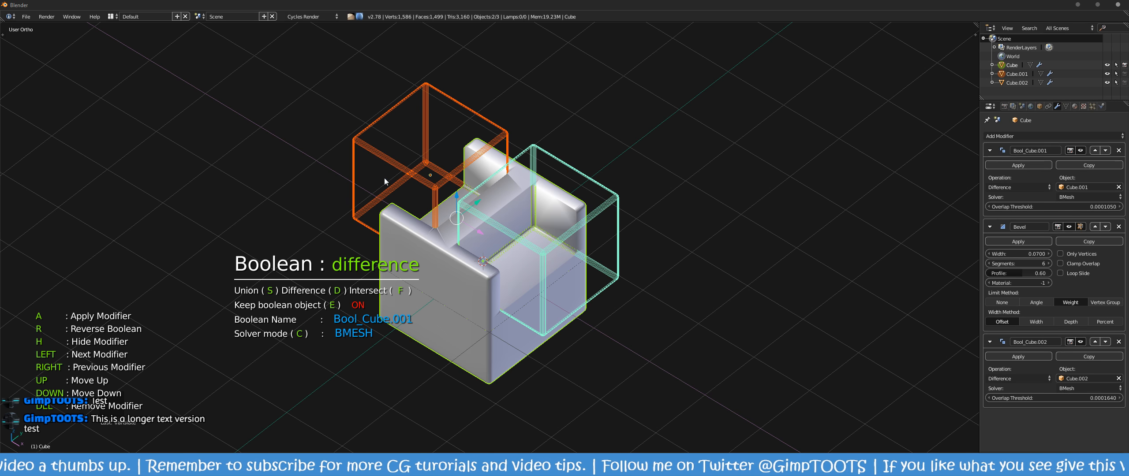
click(408, 167)
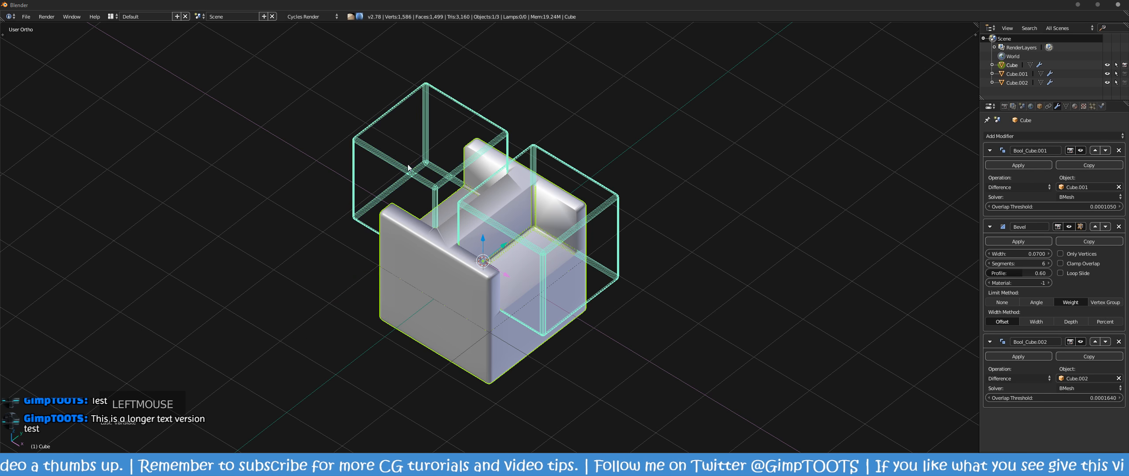
click(1096, 342)
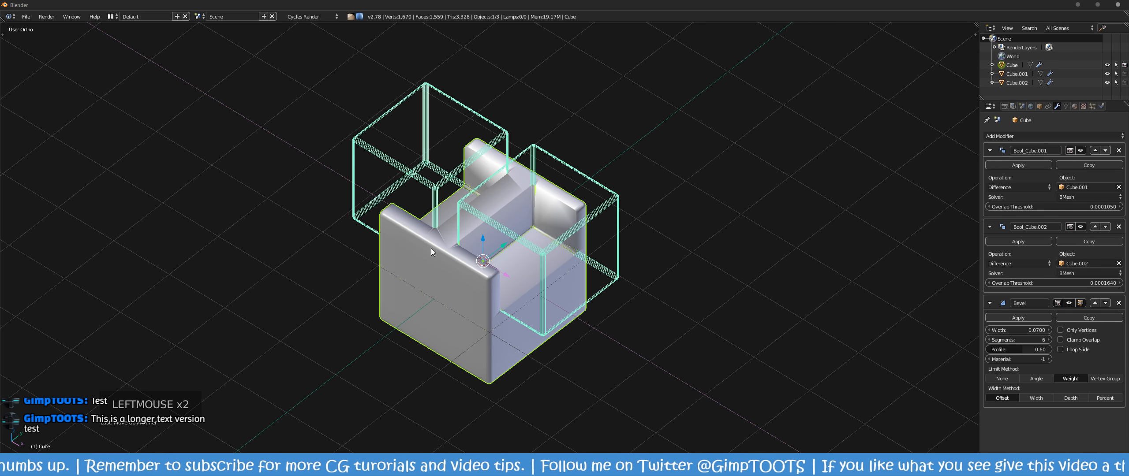
Step: Swap the order of the main cube's two Boolean modifiers, and restore Bool_Cube.001 to first place
scroll(480, 261, up, 2)
middle_drag(479, 261, 527, 257)
scroll(547, 267, up, 2)
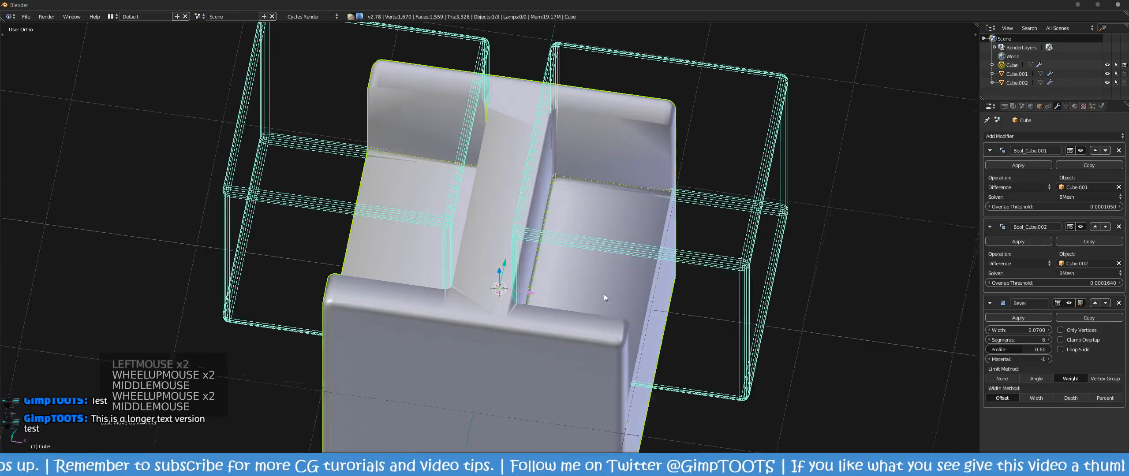
middle_drag(603, 294, 611, 282)
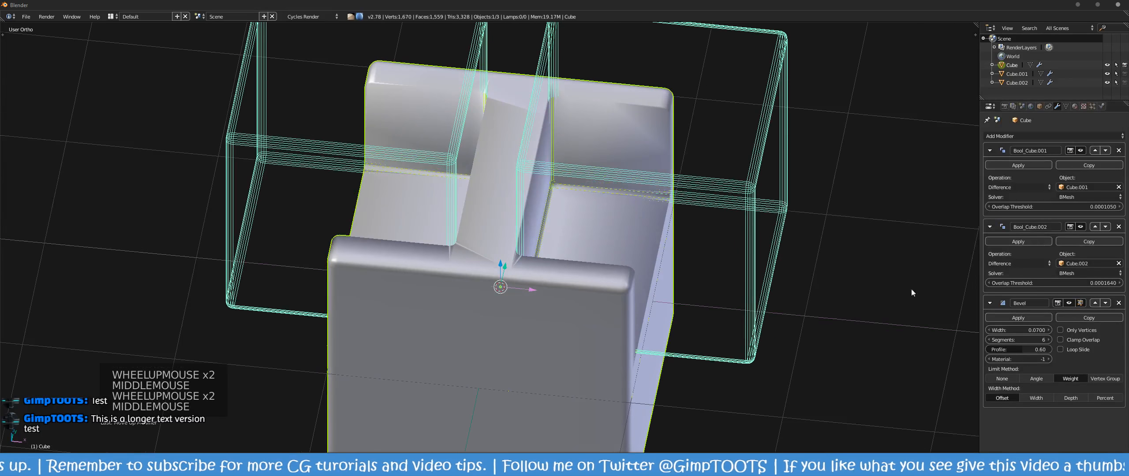
click(1095, 227)
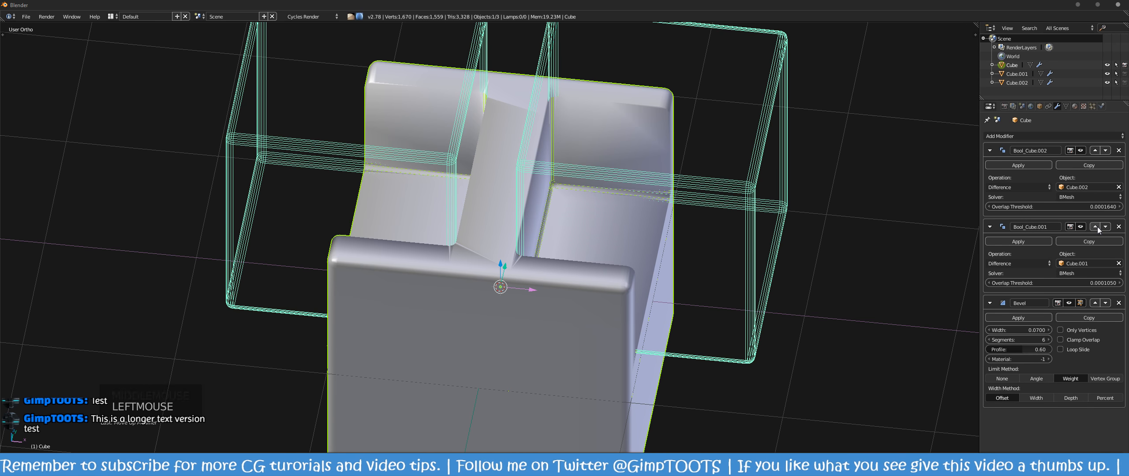
click(1108, 150)
Step: Remove the Bool_Cube.001 and Bool_Cube.002 modifiers from the main cube, keeping its Bevel modifier
middle_drag(679, 255, 758, 275)
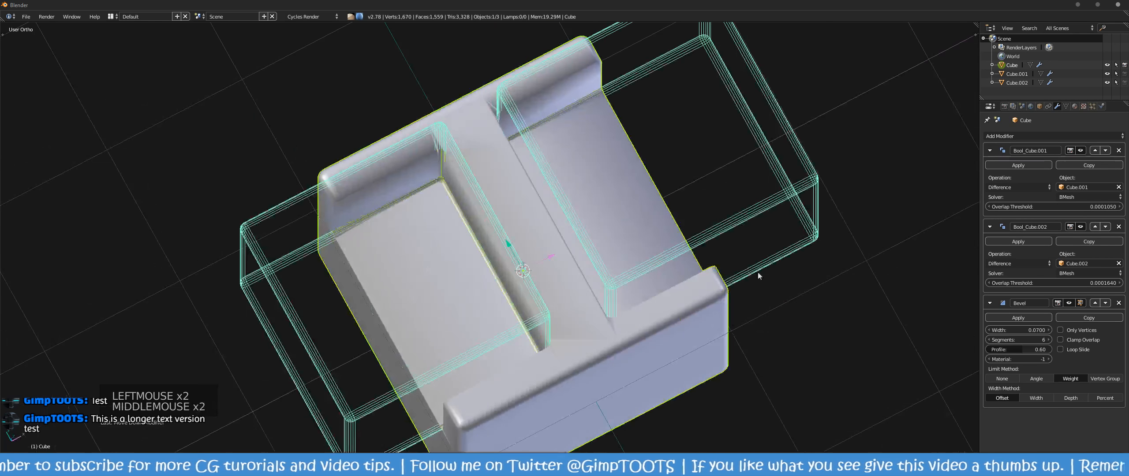
click(1119, 152)
click(1118, 151)
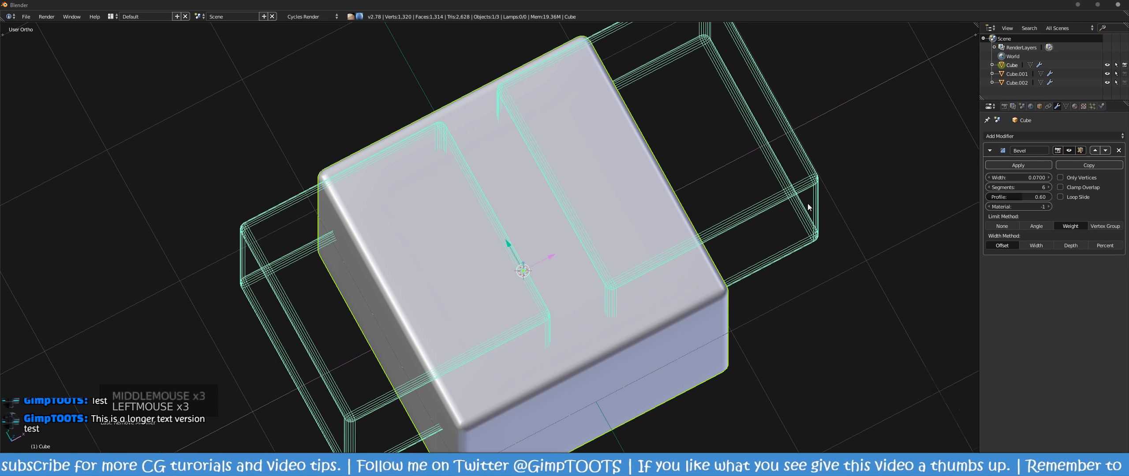
Step: Select both wireframe cutter cubes and delete them from the scene
scroll(481, 297, down, 2)
middle_drag(481, 297, 503, 256)
scroll(503, 279, down, 2)
scroll(574, 214, up, 2)
click(524, 224)
shift+click(374, 180)
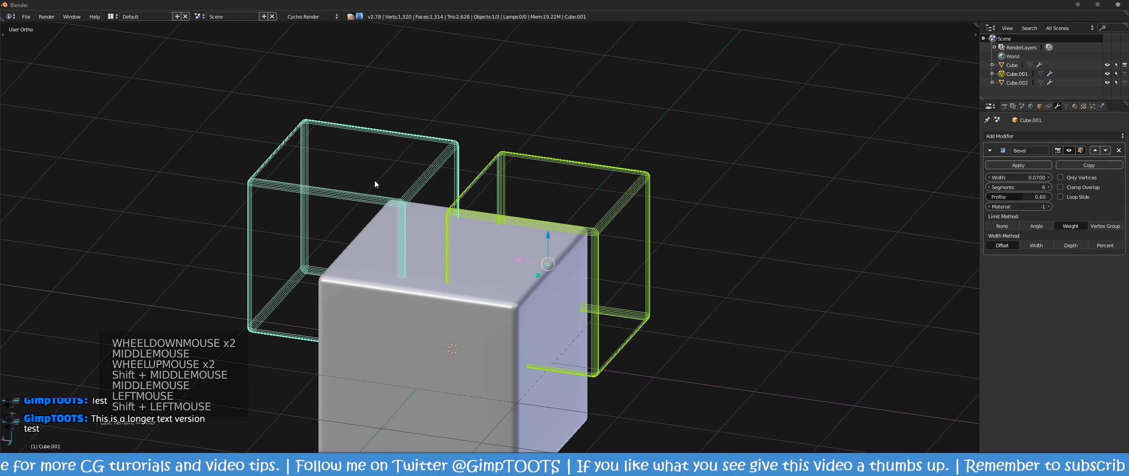
shift+click(358, 199)
key(x)
click(330, 200)
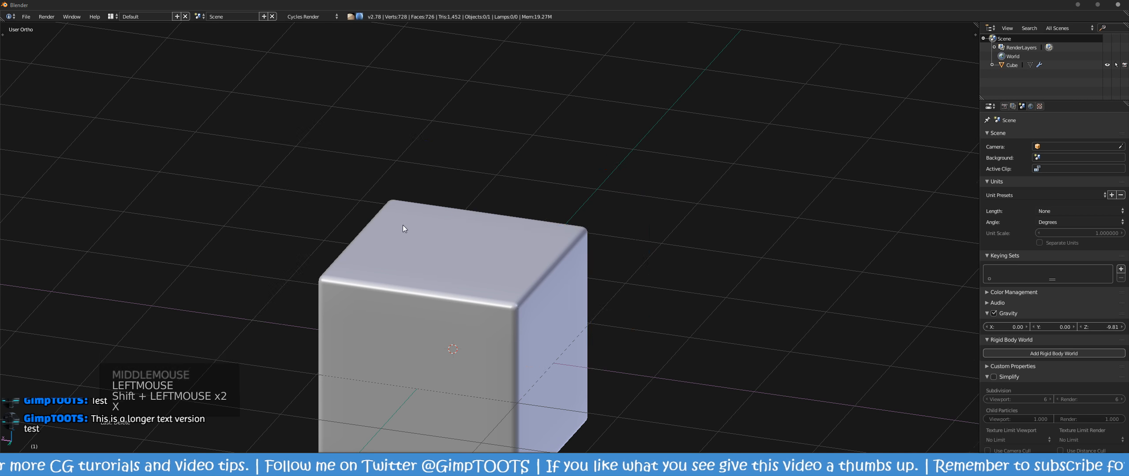
Step: Select the remaining bevelled cube and delete it to empty the scene
scroll(402, 225, down, 5)
middle_drag(403, 225, 440, 284)
scroll(506, 275, up, 6)
scroll(513, 298, down, 3)
scroll(485, 289, up, 2)
scroll(498, 287, down, 3)
click(476, 283)
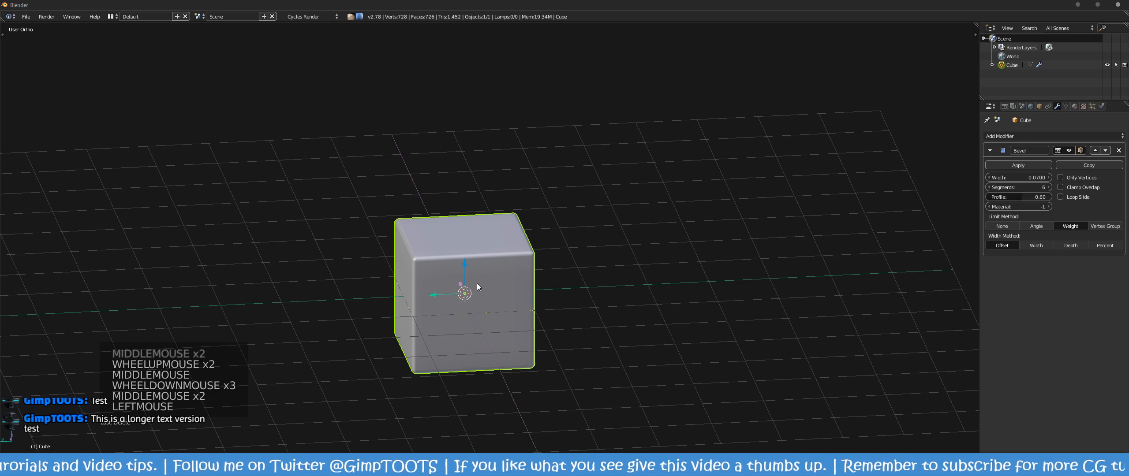
key(x)
click(473, 269)
Step: Close the emptied Blender scene and switch to the Blender window with Shaderball_V3.blend
middle_drag(454, 233, 480, 268)
scroll(453, 259, down, 4)
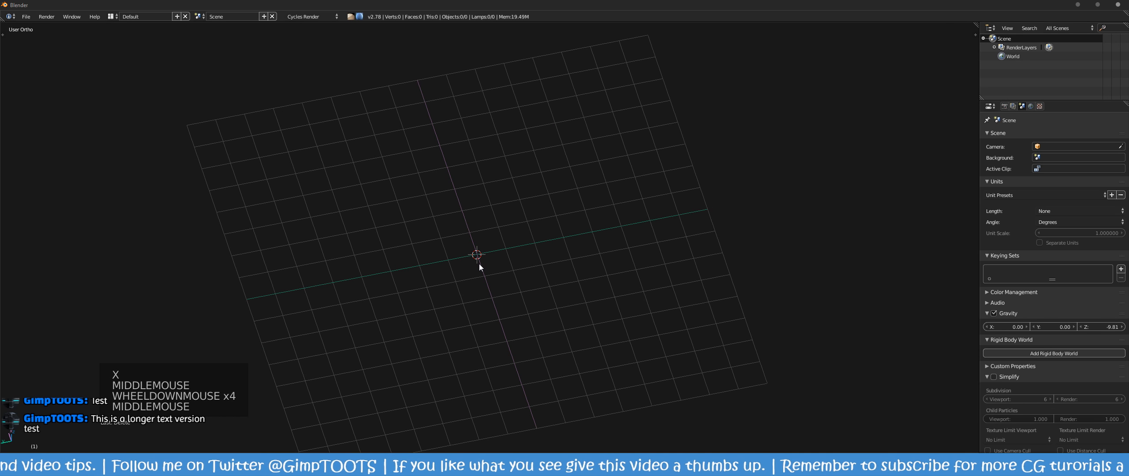
middle_drag(486, 257, 480, 243)
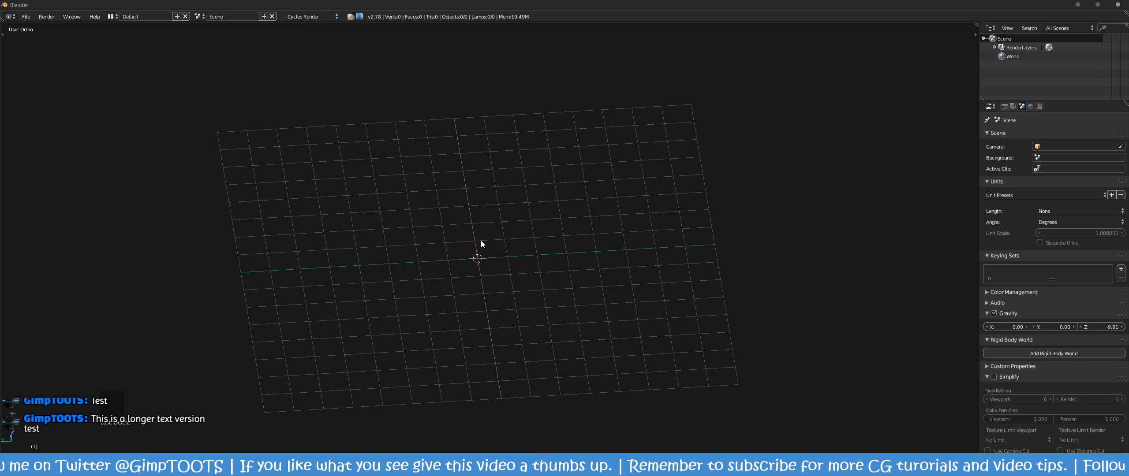
click(27, 17)
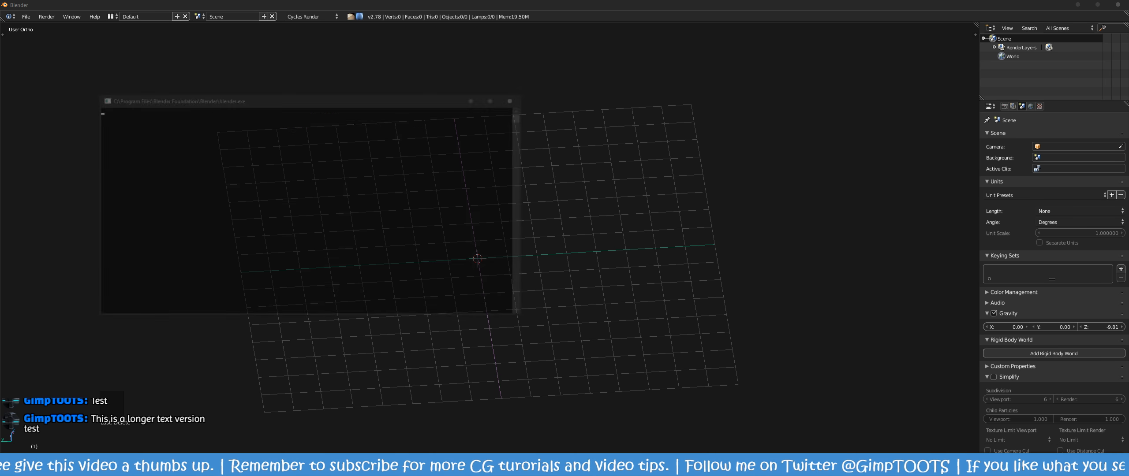
click(1116, 5)
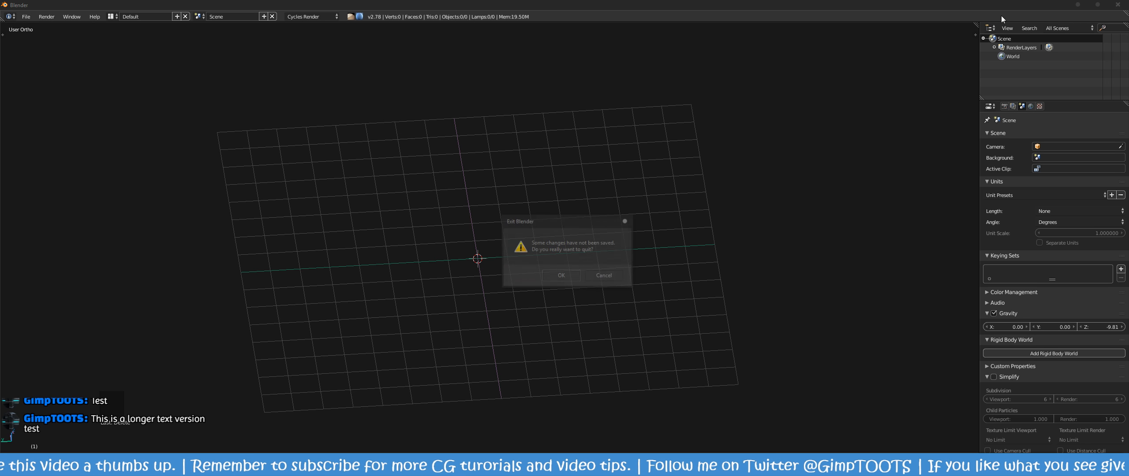
click(601, 275)
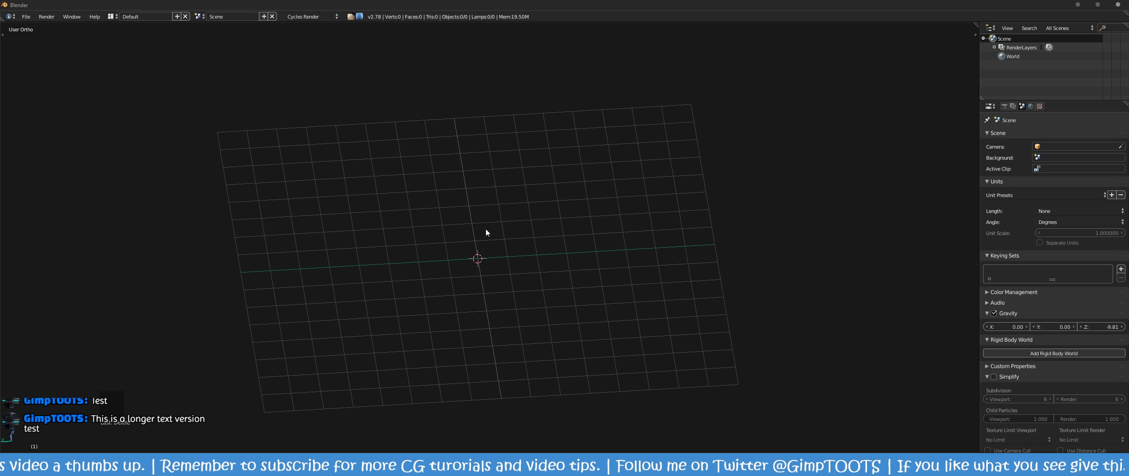
click(1116, 5)
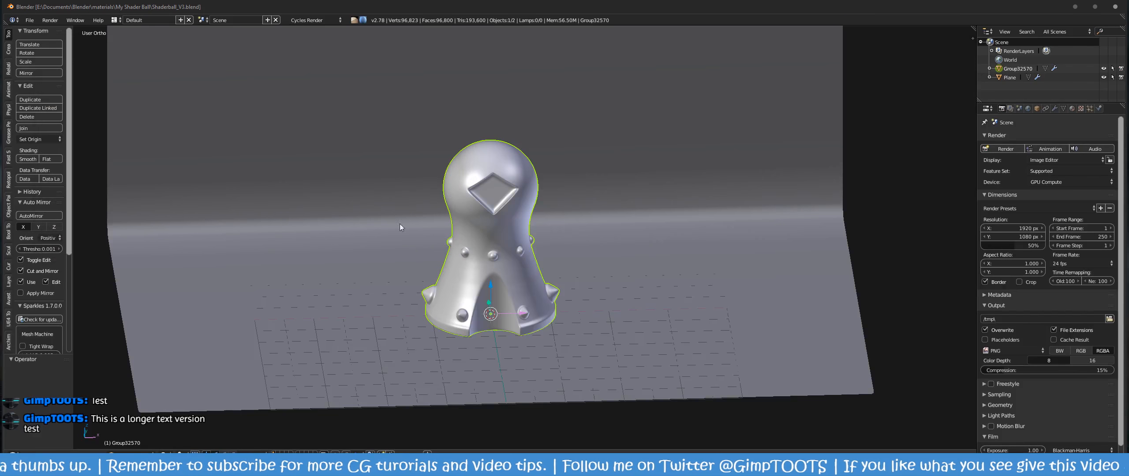
Step: Examine the shader ball model and its curved backdrop from the front, the side and above
scroll(529, 231, up, 6)
middle_drag(589, 201, 540, 202)
scroll(654, 185, down, 5)
scroll(654, 185, down, 4)
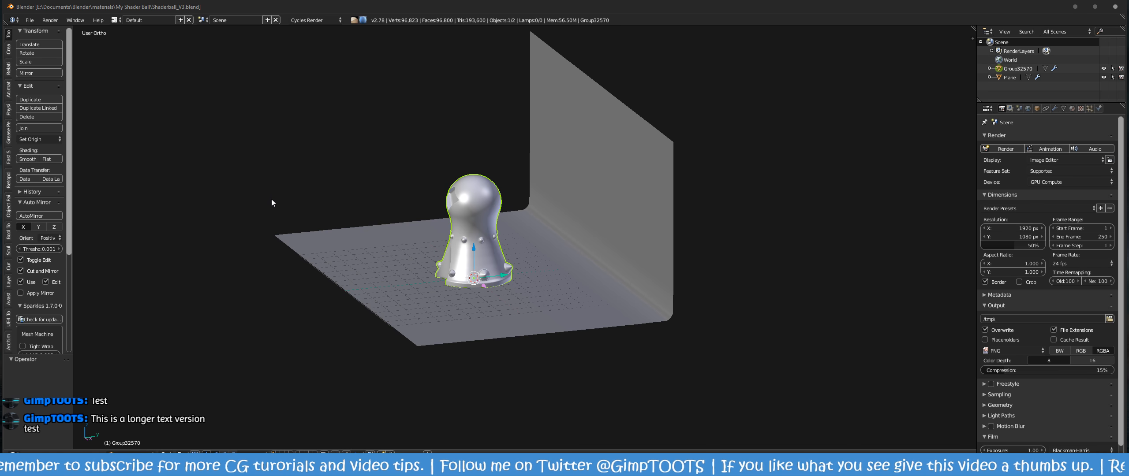
middle_drag(271, 200, 494, 229)
scroll(494, 229, up, 2)
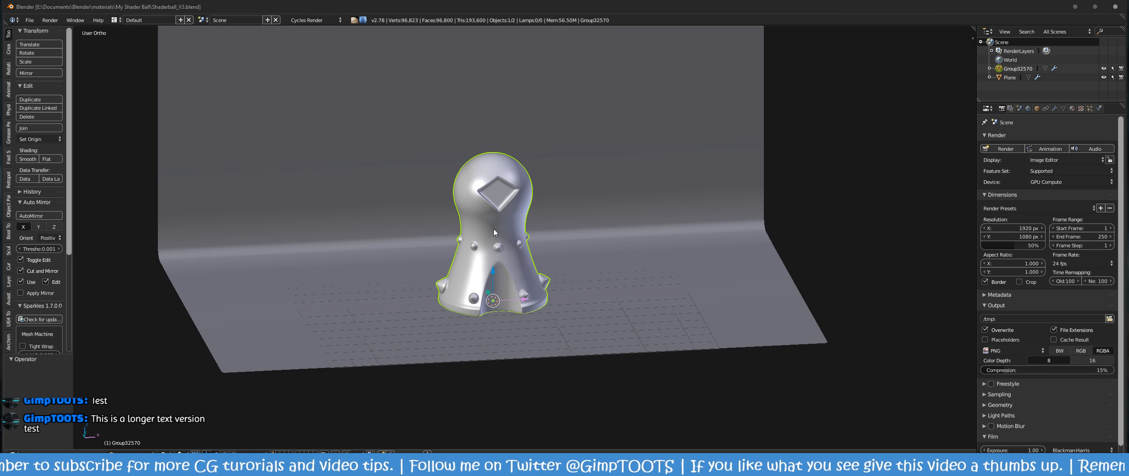
scroll(493, 230, up, 2)
scroll(498, 229, down, 3)
middle_drag(571, 223, 546, 239)
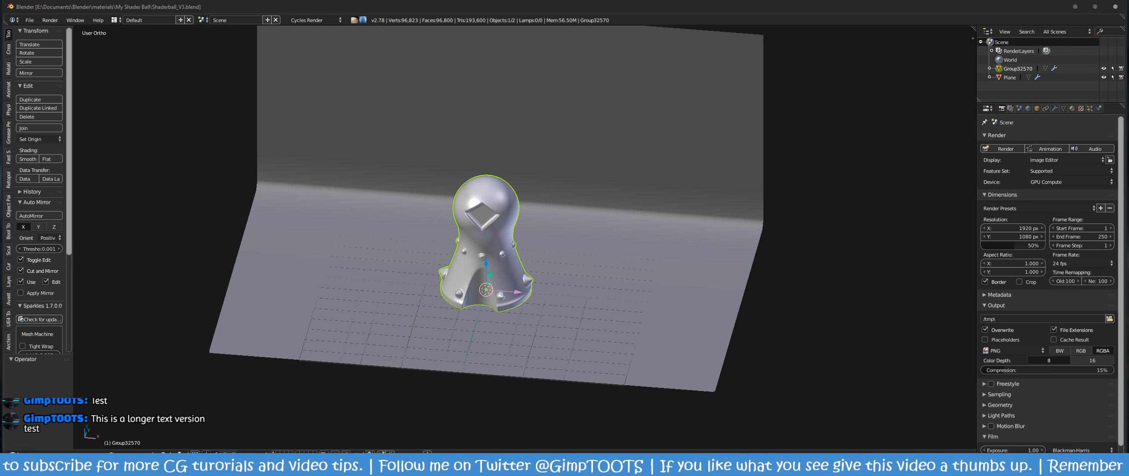
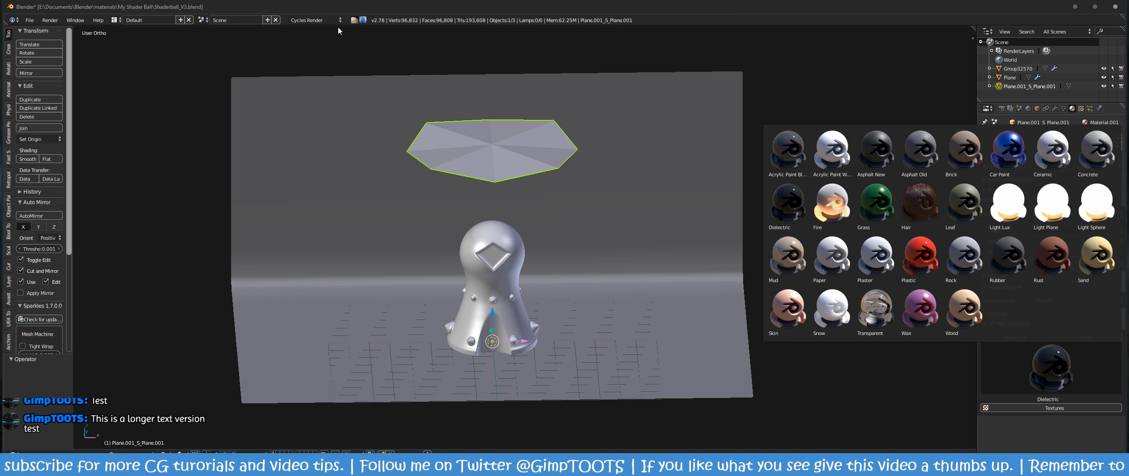
Step: Review the available render engines and the dielectric and metal PBR material presets for the octagonal plane
click(328, 20)
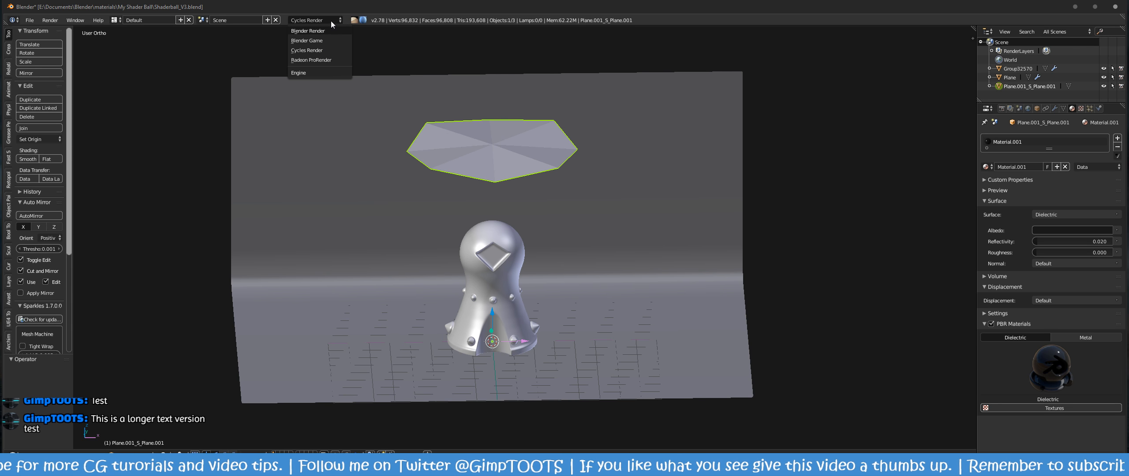
click(1072, 363)
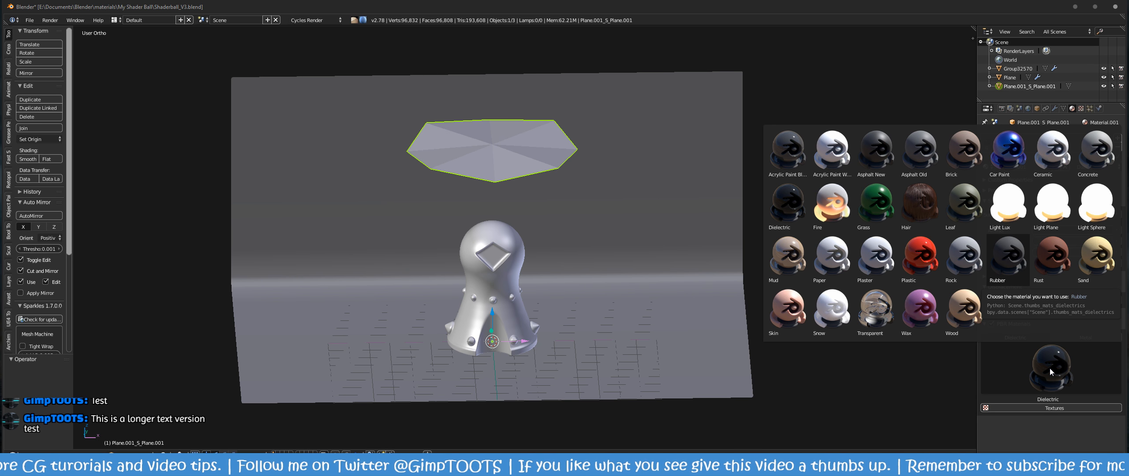
click(1084, 340)
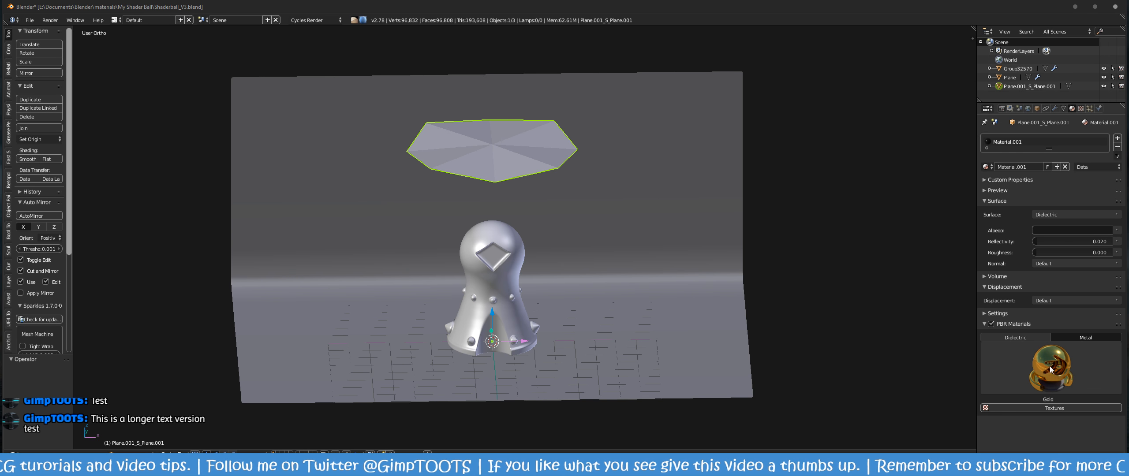
click(1058, 370)
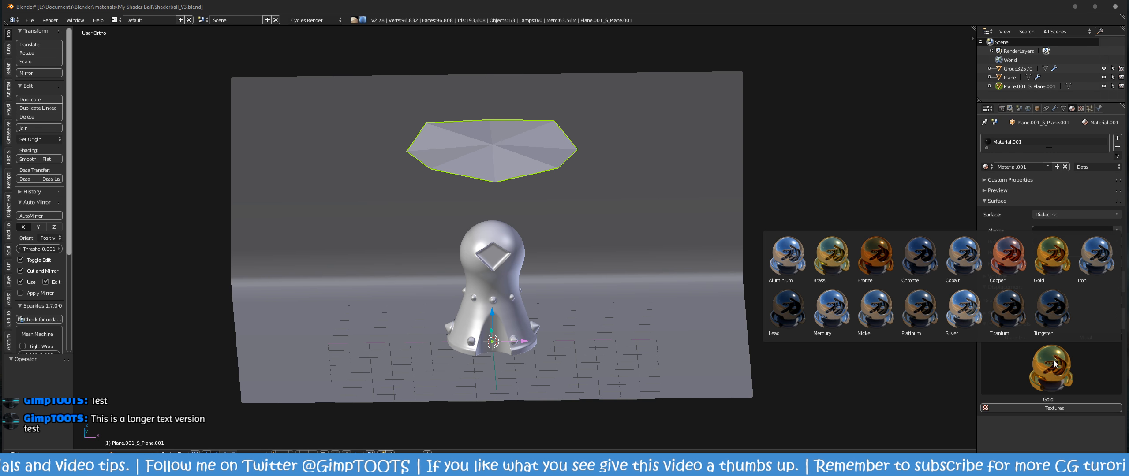
Step: Assign the dielectric Light Lux PBR preset to the octagonal plane above the shader ball
click(1017, 337)
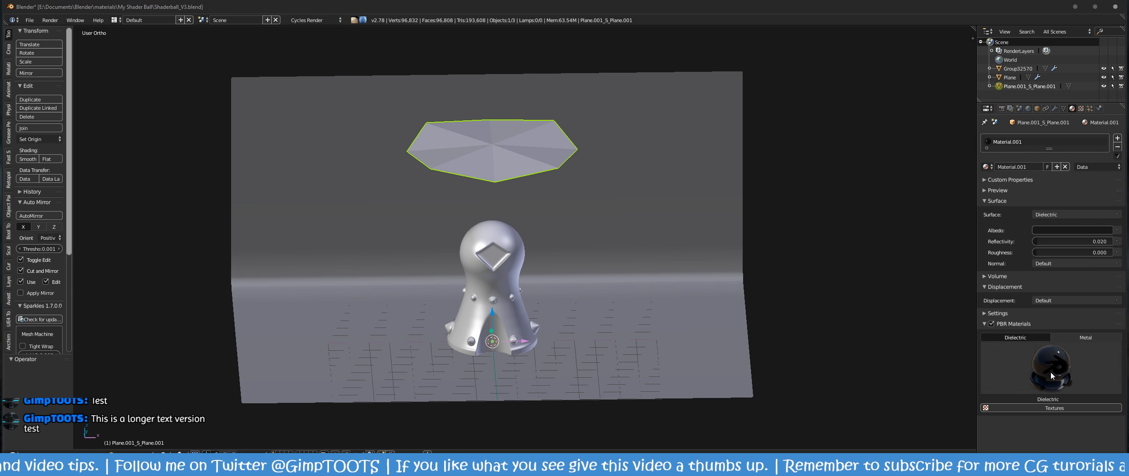
click(1051, 369)
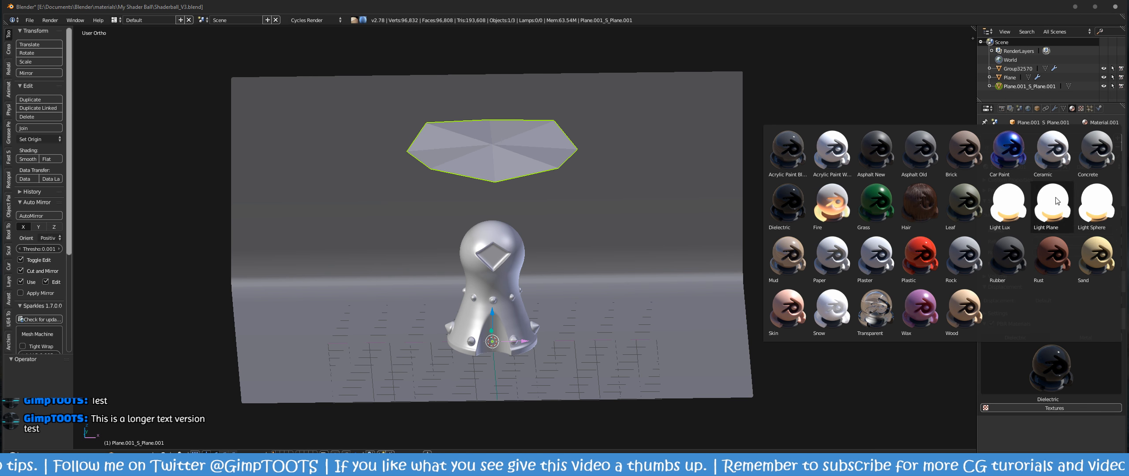
click(1009, 206)
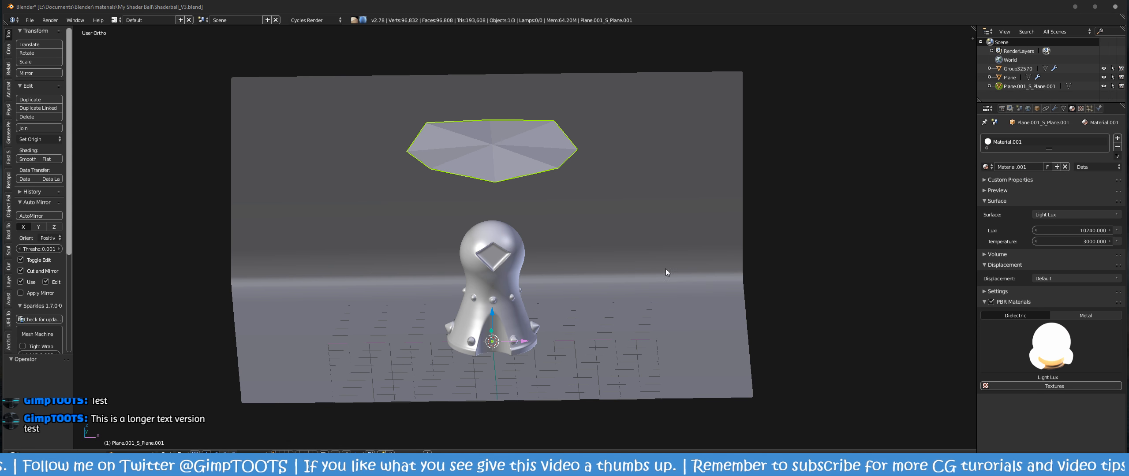
Step: Duplicate the octagonal light plane in top view and place the copy off to the front side of the original
scroll(674, 215, up, 3)
middle_drag(674, 214, 552, 213)
scroll(539, 277, up, 3)
scroll(572, 278, down, 4)
right_click(552, 213)
right_click(489, 209)
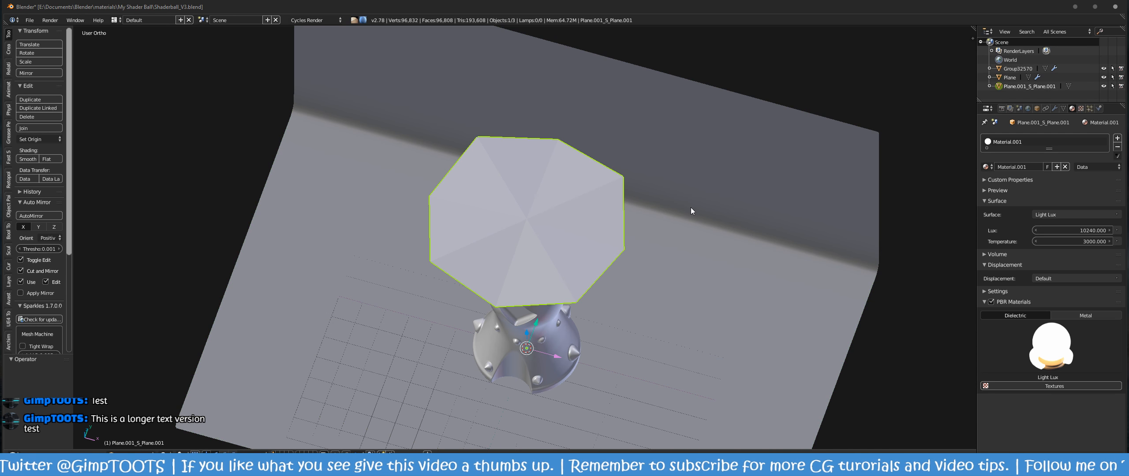
key(KP_7)
scroll(641, 239, down, 4)
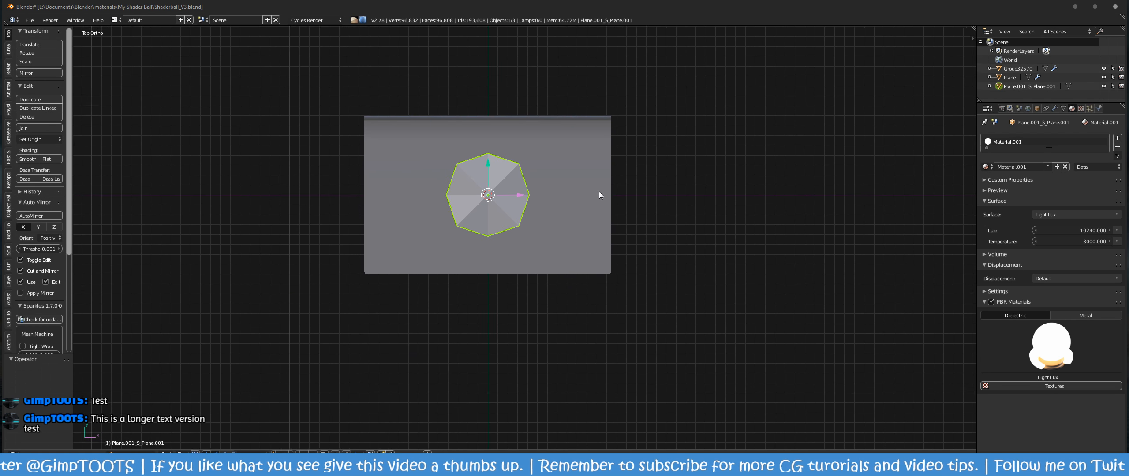
key(shift+d)
click(652, 219)
key(KP_3)
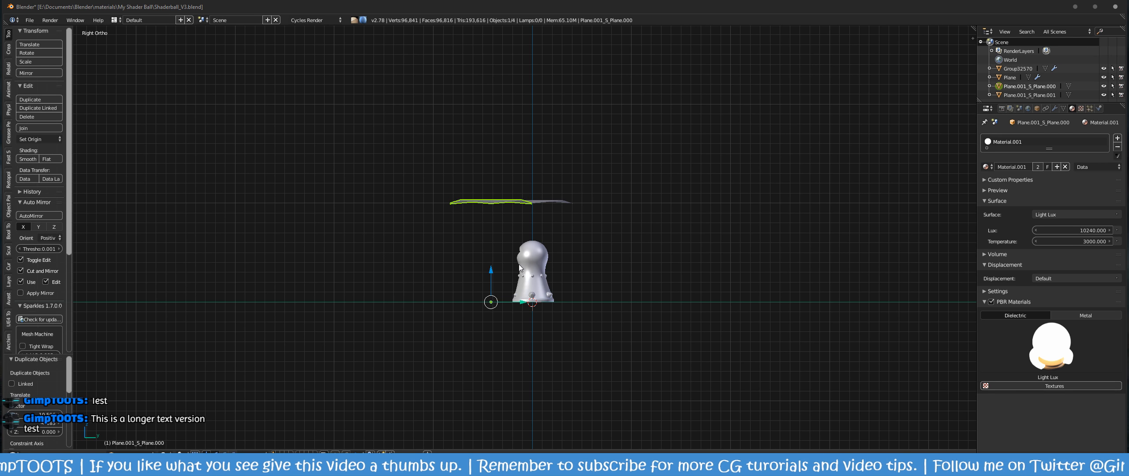
key(r)
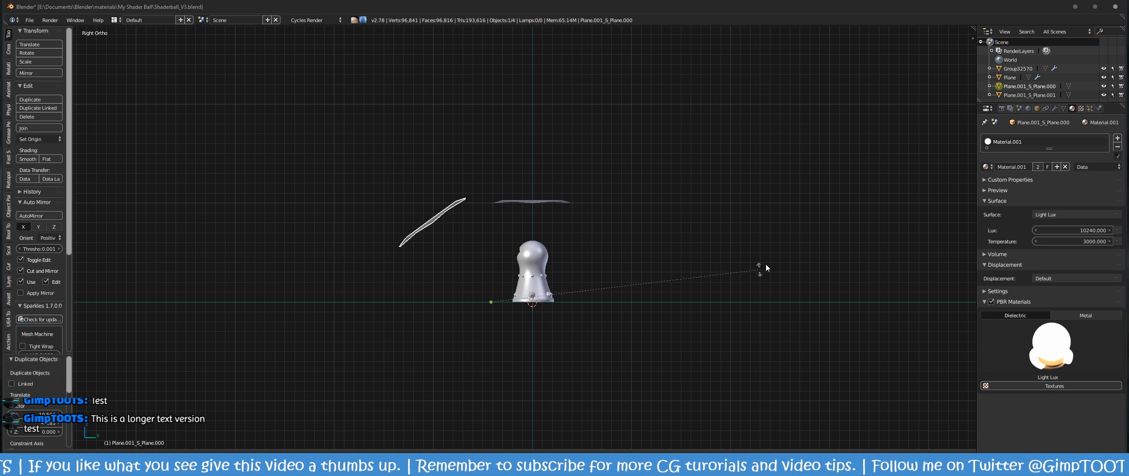
right_click(783, 248)
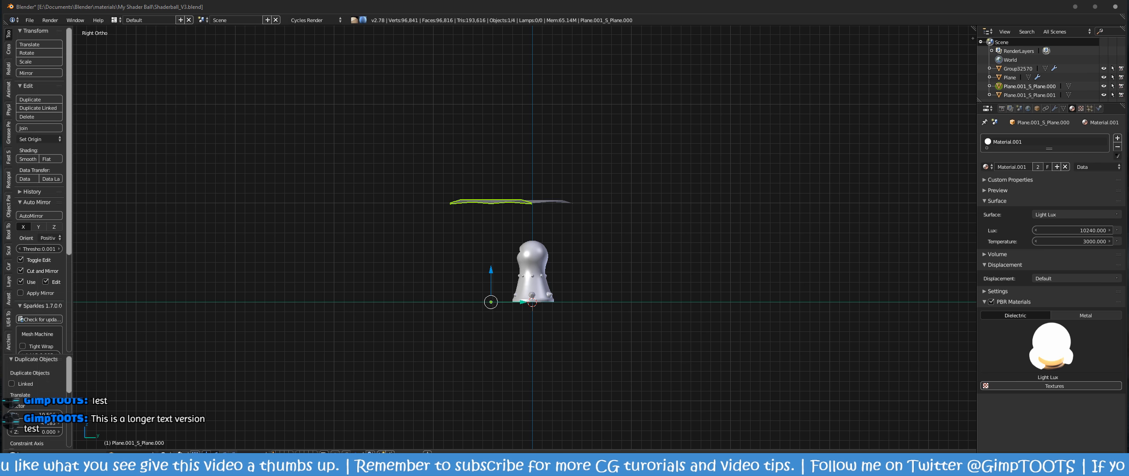
click(181, 453)
click(217, 415)
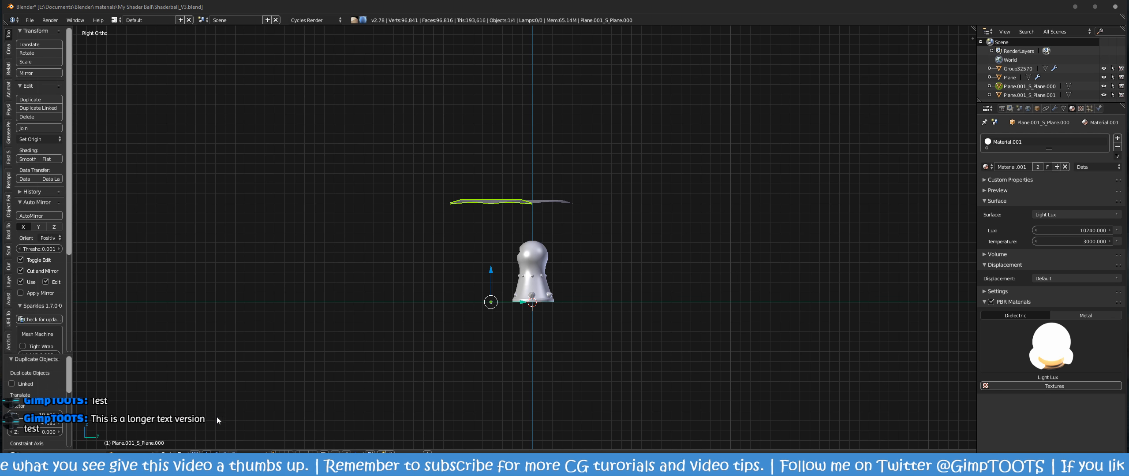
Step: Set the duplicated light plane's origin to its geometry
scroll(577, 308, up, 3)
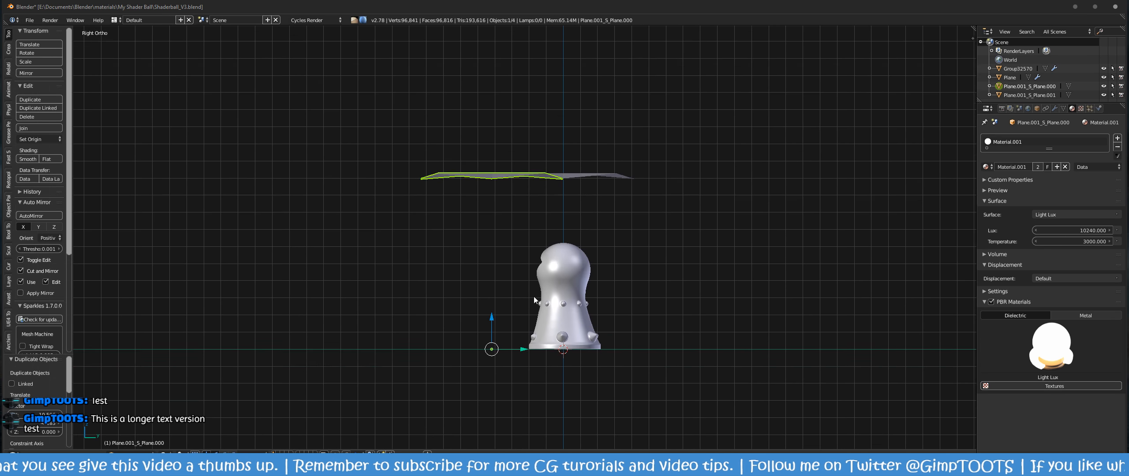
middle_drag(552, 233, 541, 261)
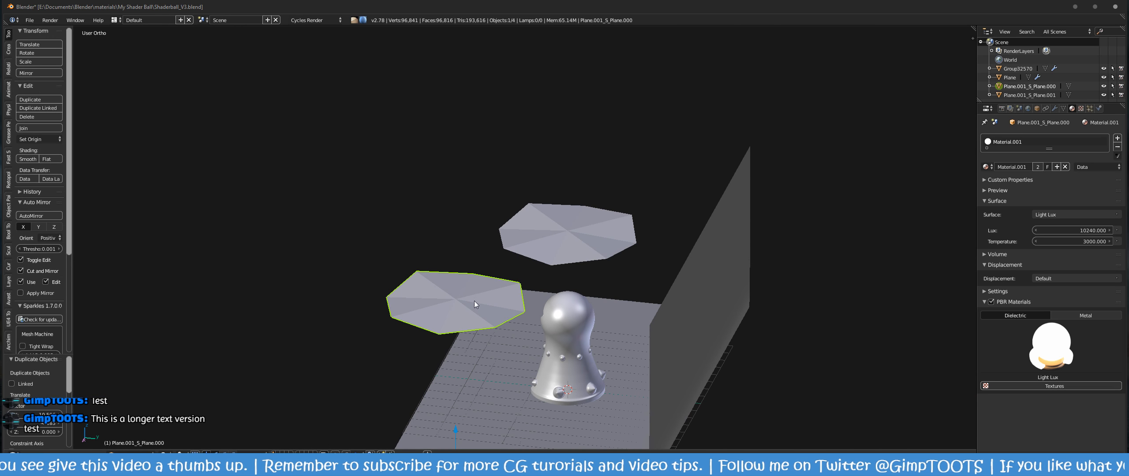
key(ctrl+s)
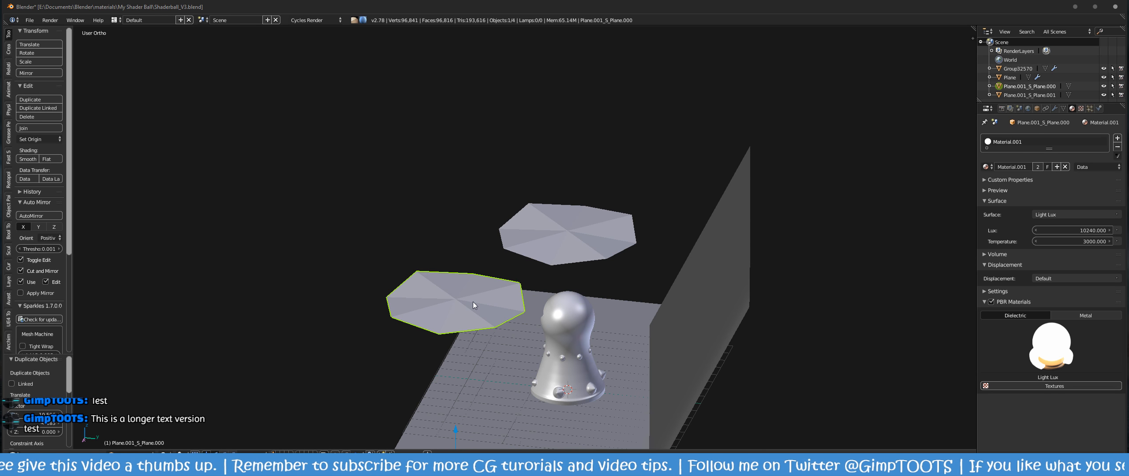
key(shift+s)
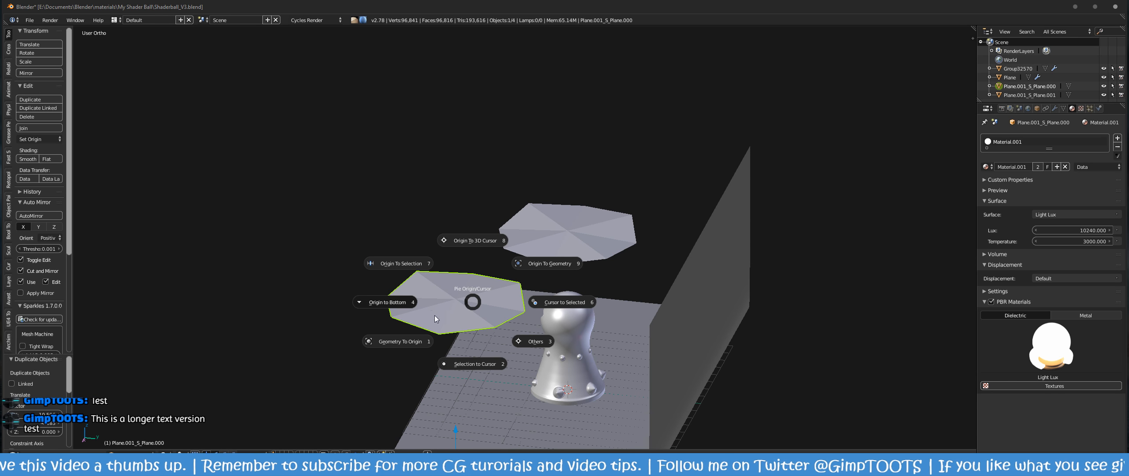
click(539, 263)
Step: Rotate the duplicated light plane 90° about Y and 45° about Z to stand it upright at an angle
scroll(469, 298, down, 3)
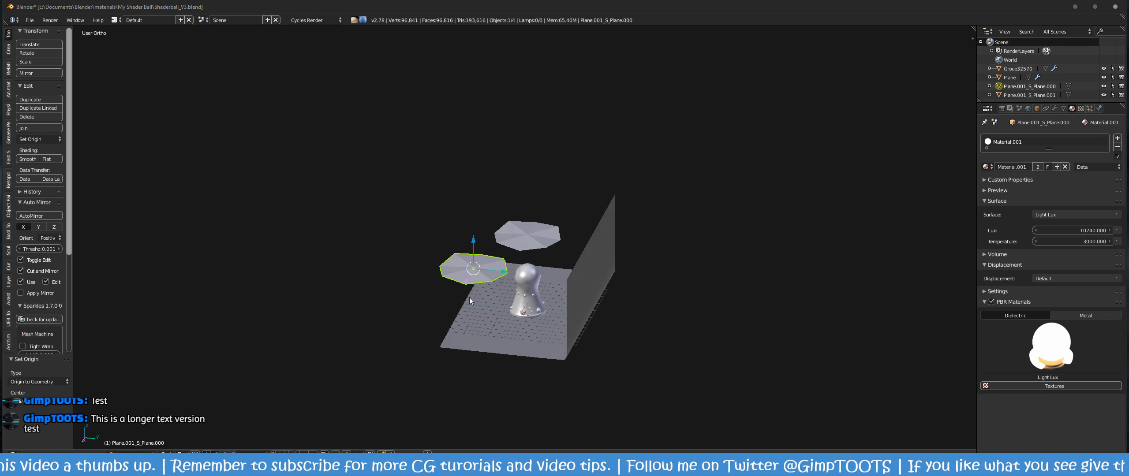
middle_drag(469, 297, 526, 277)
key(s)
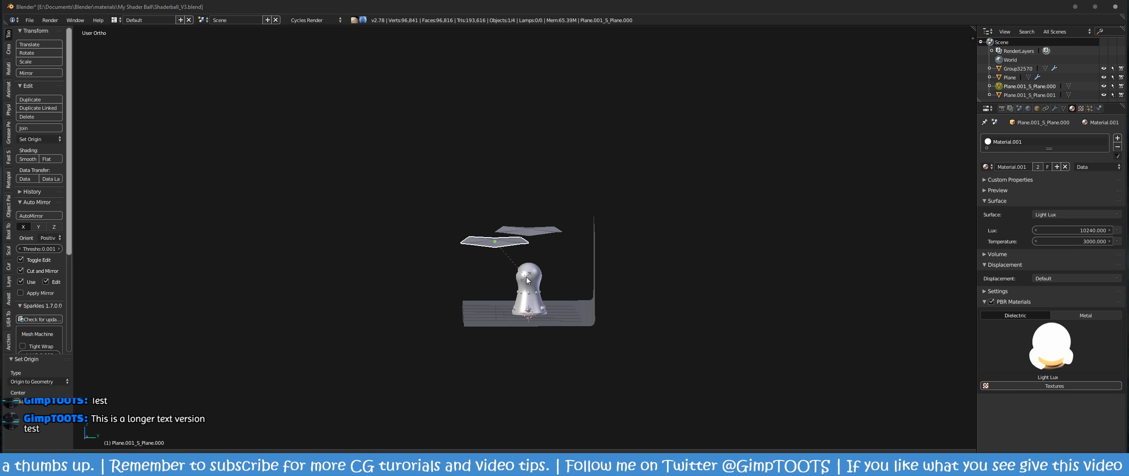
text(y90)
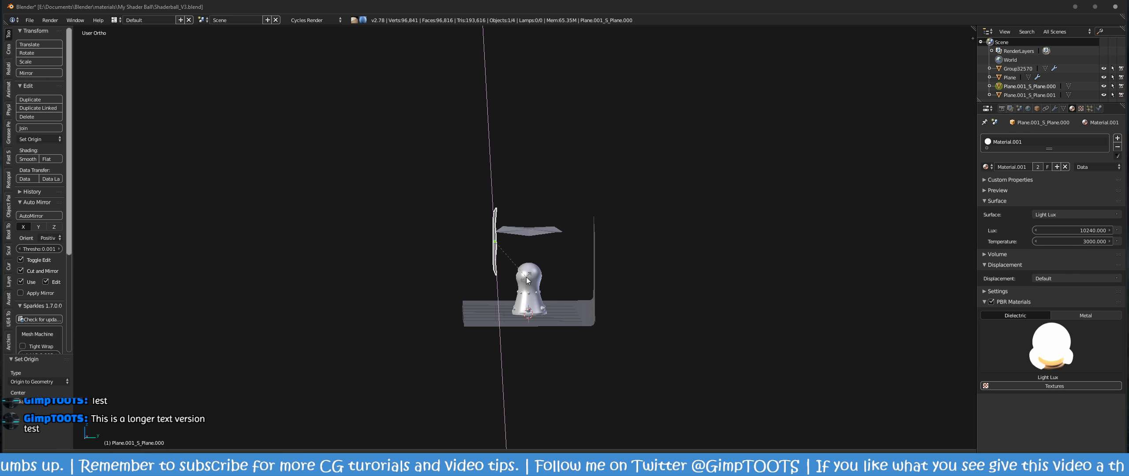
key(Return)
key(r)
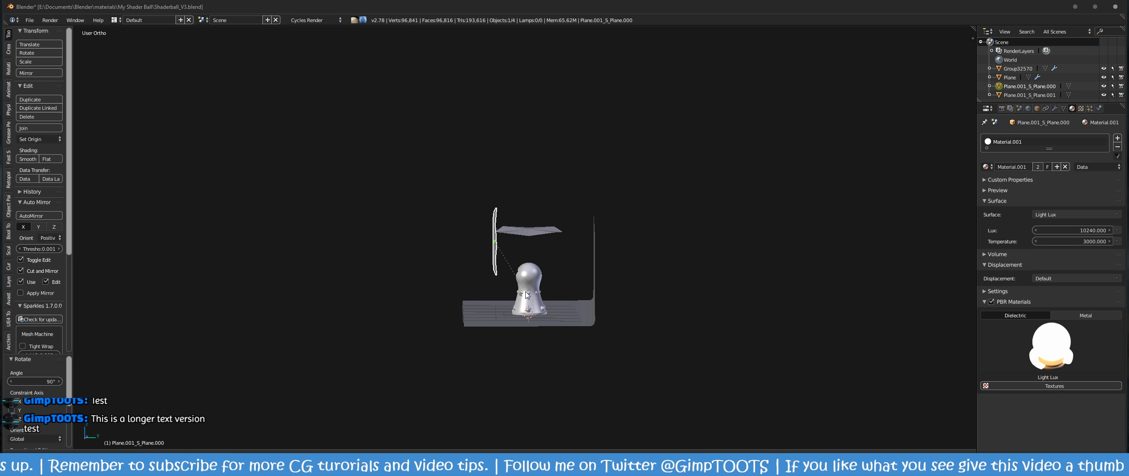
text(z45)
key(Return)
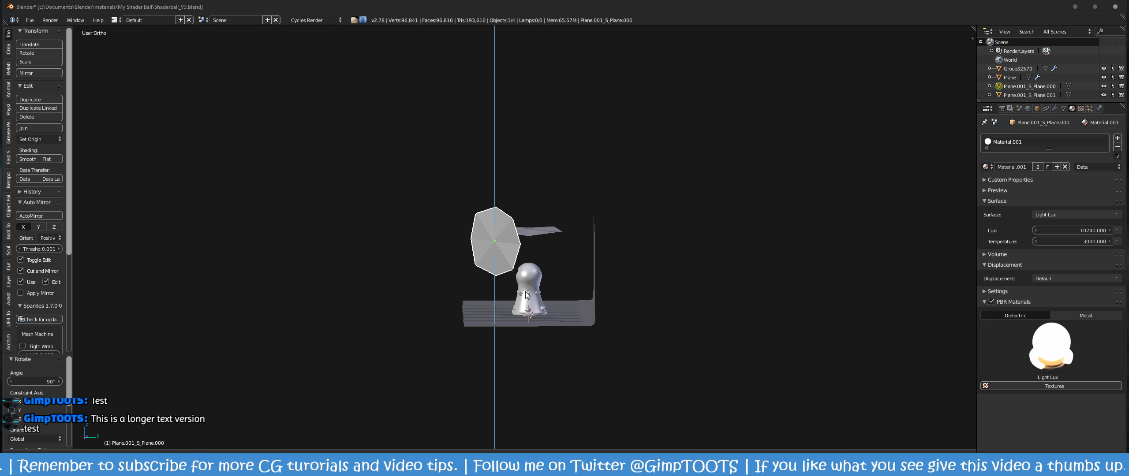
Step: Rotate the upright light plane freehand by about 27.5° to tilt it beside the shader ball
middle_drag(525, 294, 437, 244)
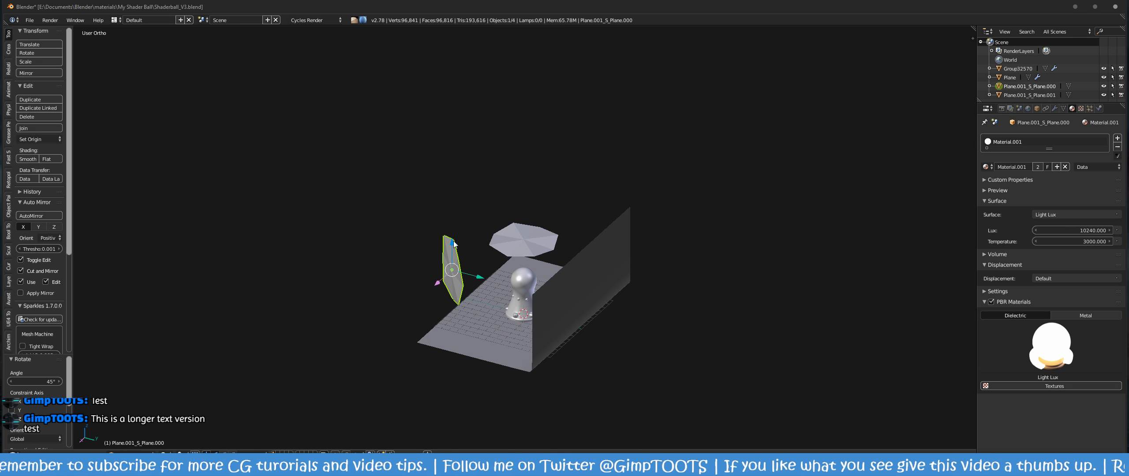
key(r)
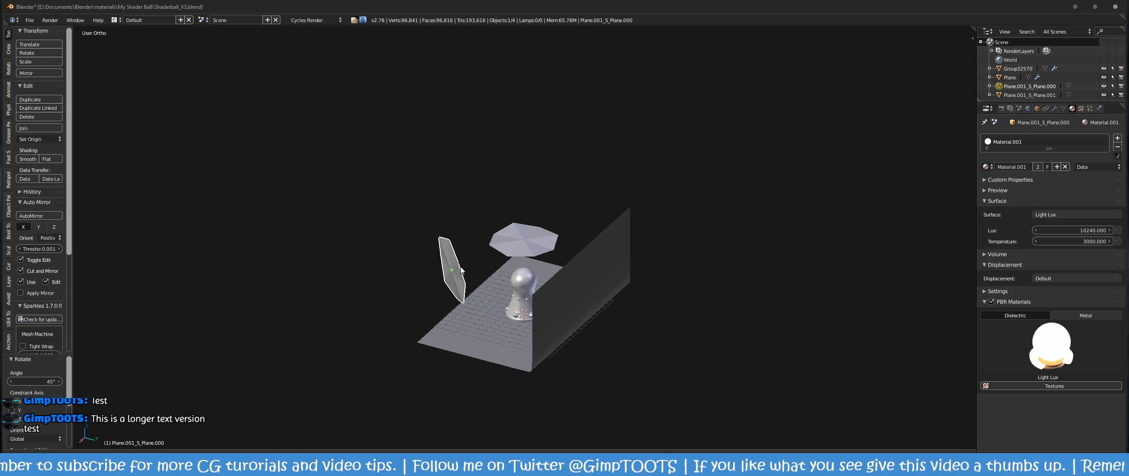
click(496, 298)
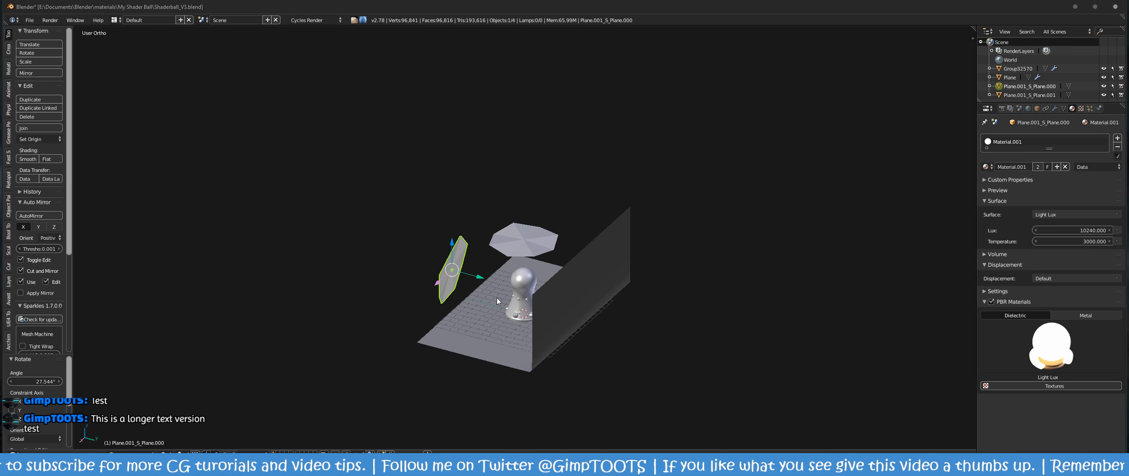
Step: Rotate the selected light plane about 20.5° in the top view, at the right side of the backdrop
middle_drag(494, 299, 516, 314)
key(KP_7)
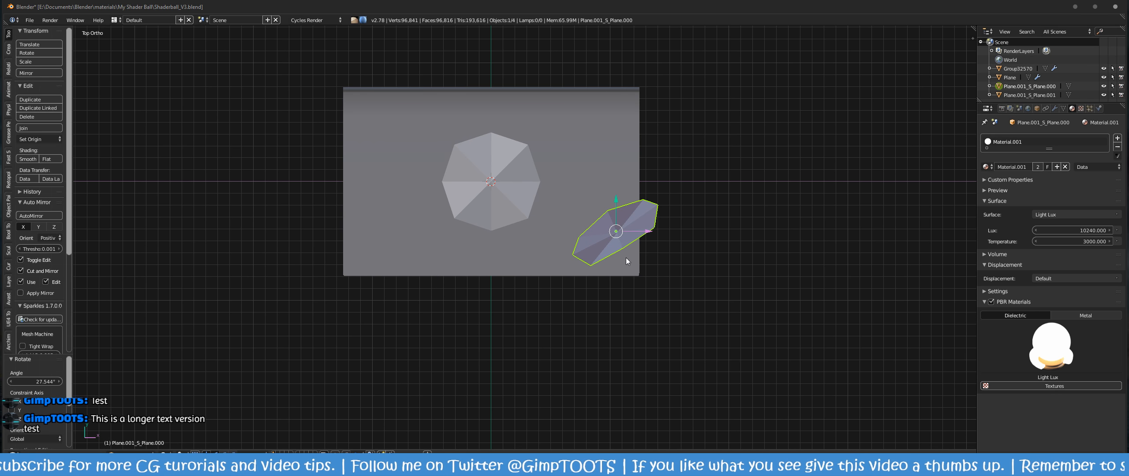
key(r)
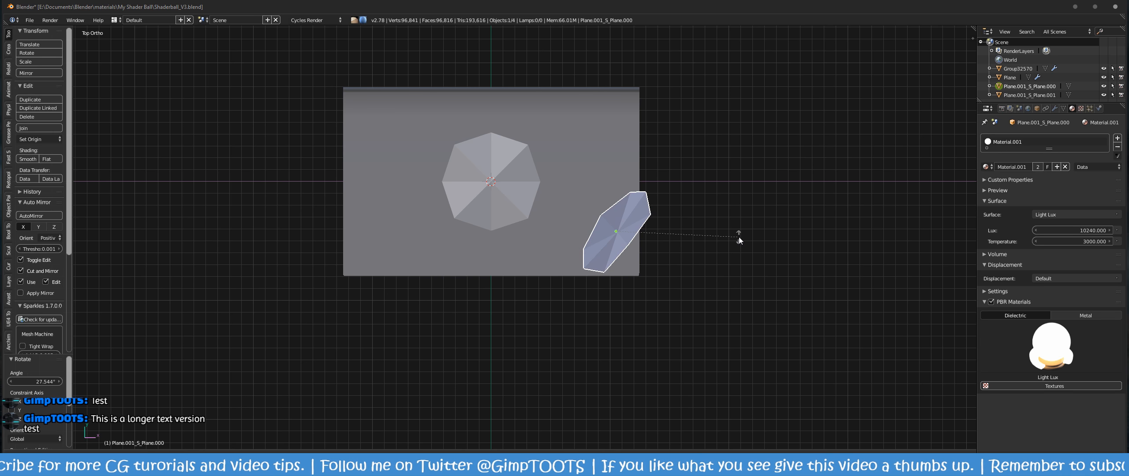
click(664, 245)
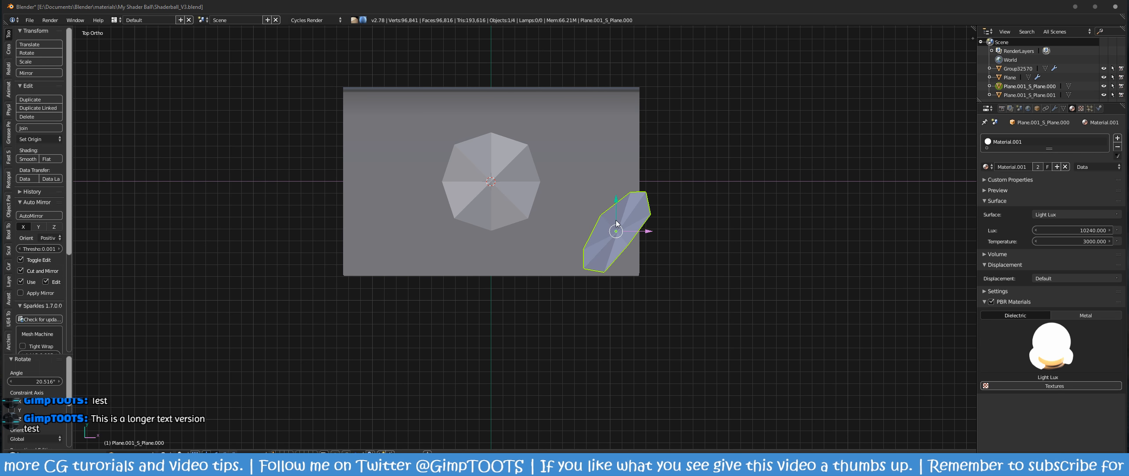
Step: Duplicate the right light plane to the front-left corner of the backdrop and rotate the copy about -107°
key(shift+d)
click(360, 261)
key(r)
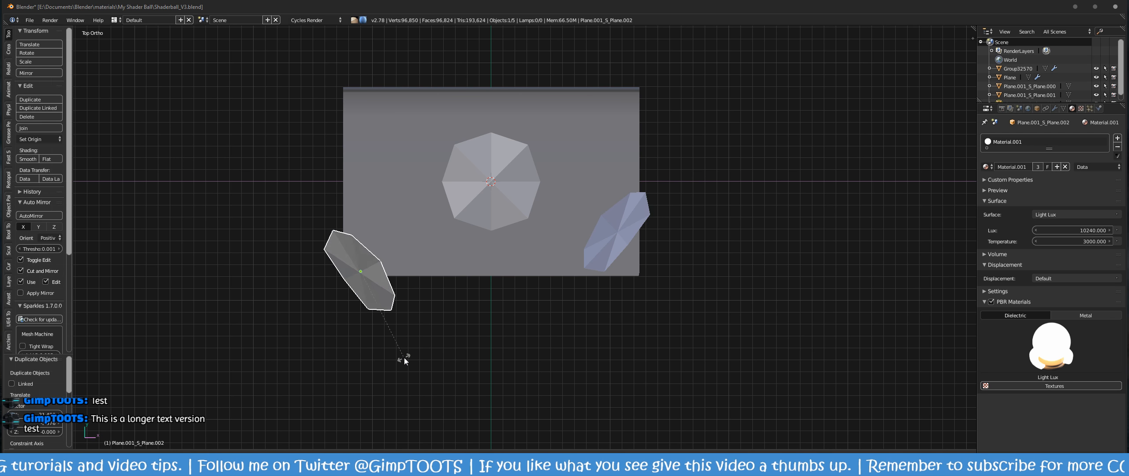
click(399, 355)
Step: Enlarge the left light plane, and scale the right light plane up by about 2.05
middle_drag(399, 355, 425, 292)
key(s)
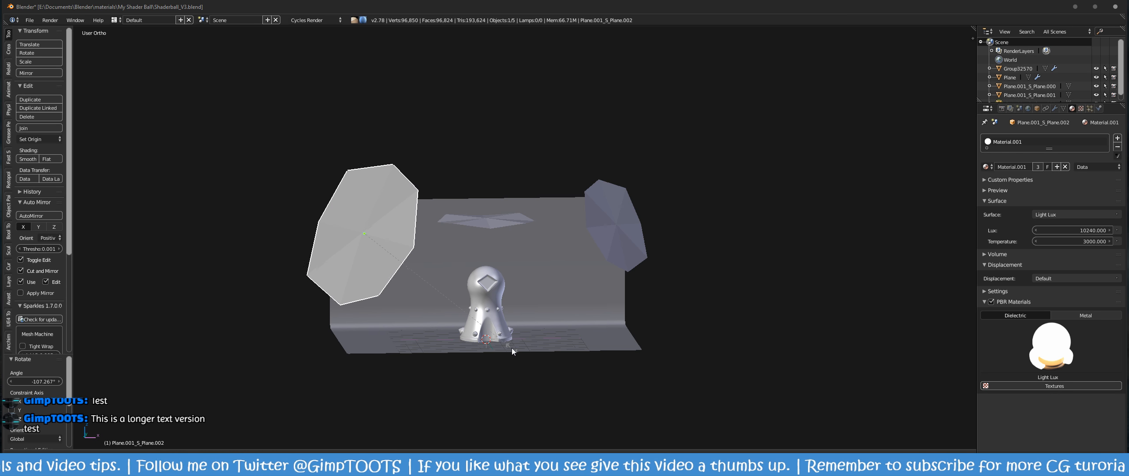
click(511, 348)
right_click(629, 209)
key(s)
click(772, 336)
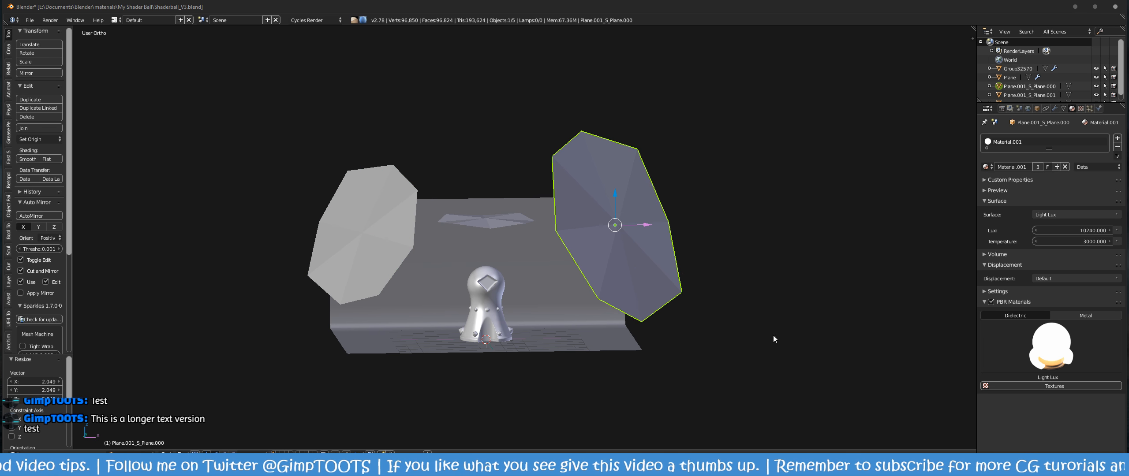
Step: Set the overhead light plane's origin to its geometry and scale the plane up by about 1.27
right_click(486, 226)
key(s)
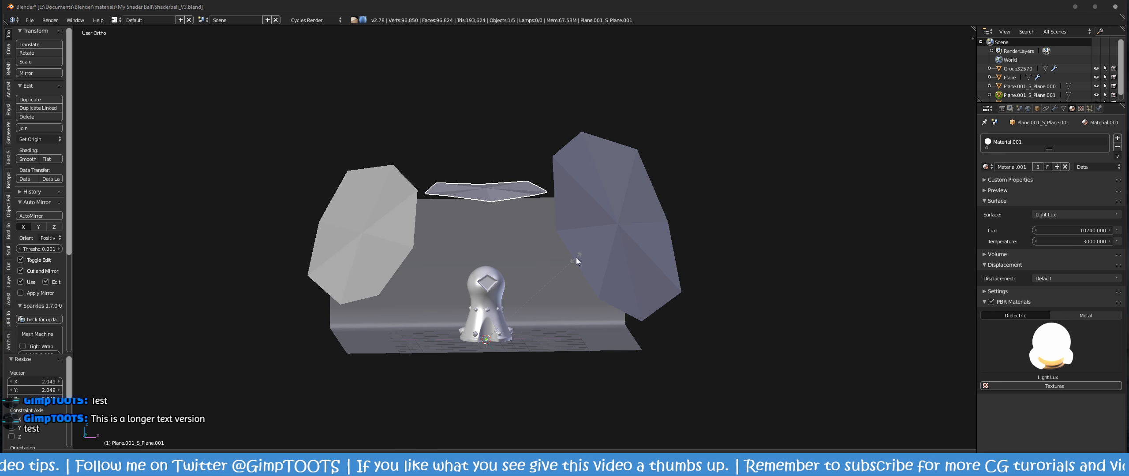
right_click(575, 257)
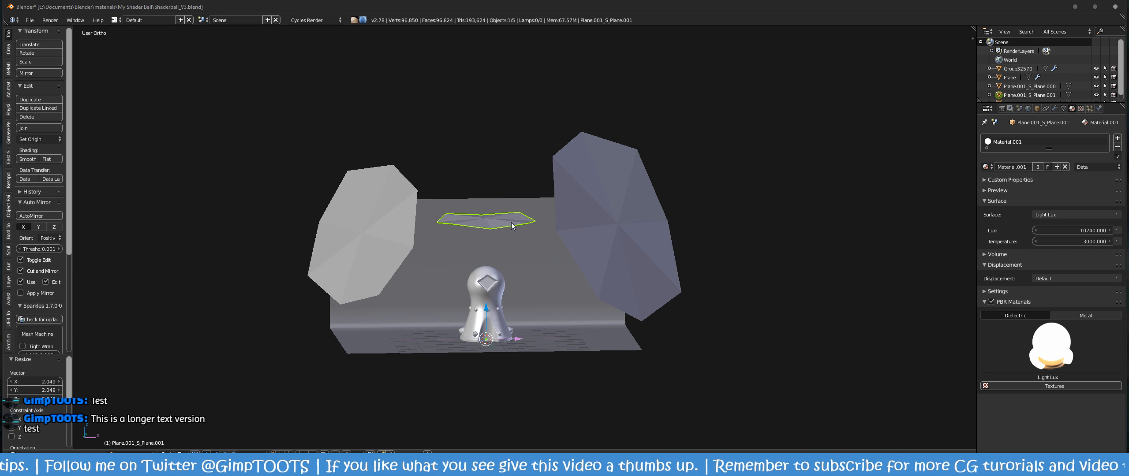
key(ctrl+shift+alt+c)
click(472, 229)
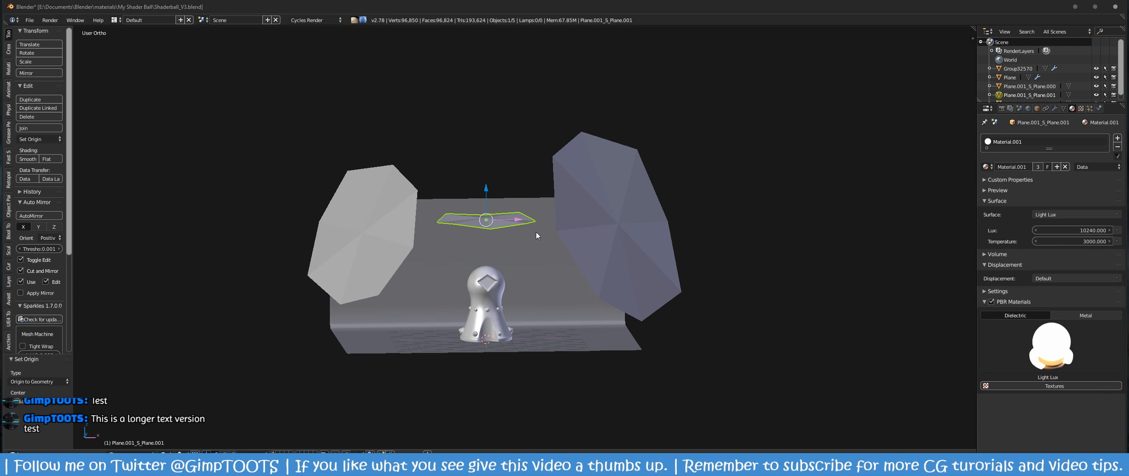
key(s)
click(558, 227)
Step: Give the right and left light planes their own single-user copies of the shared light material
middle_drag(488, 210, 649, 249)
right_click(650, 253)
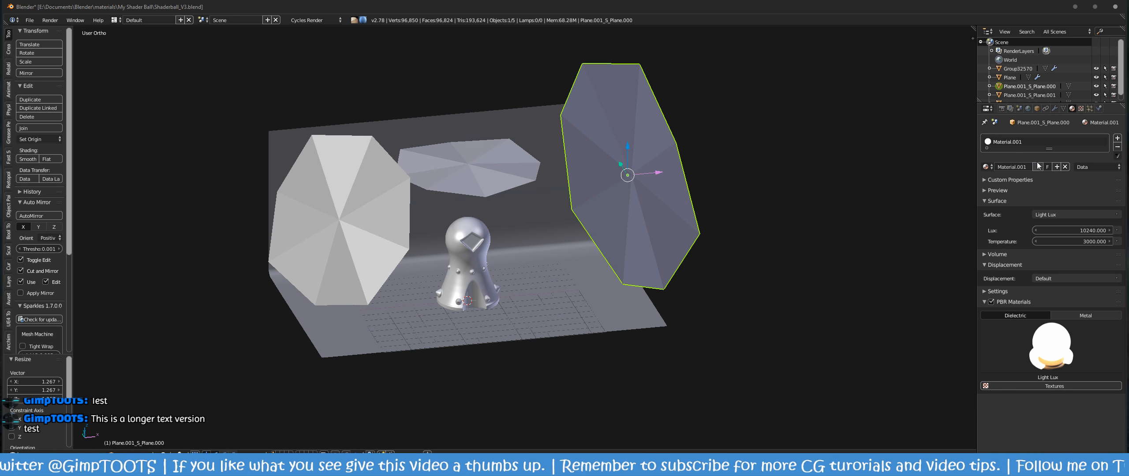
right_click(344, 200)
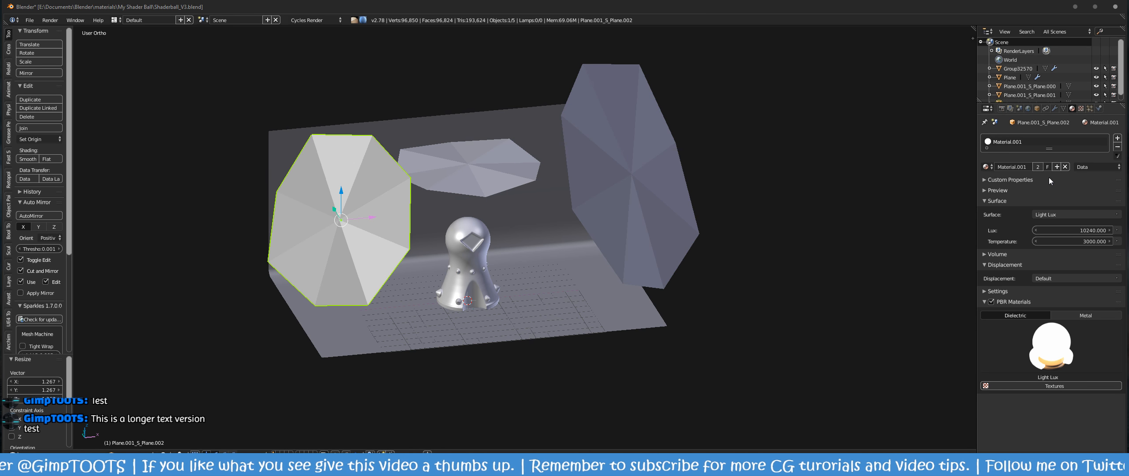
click(1042, 166)
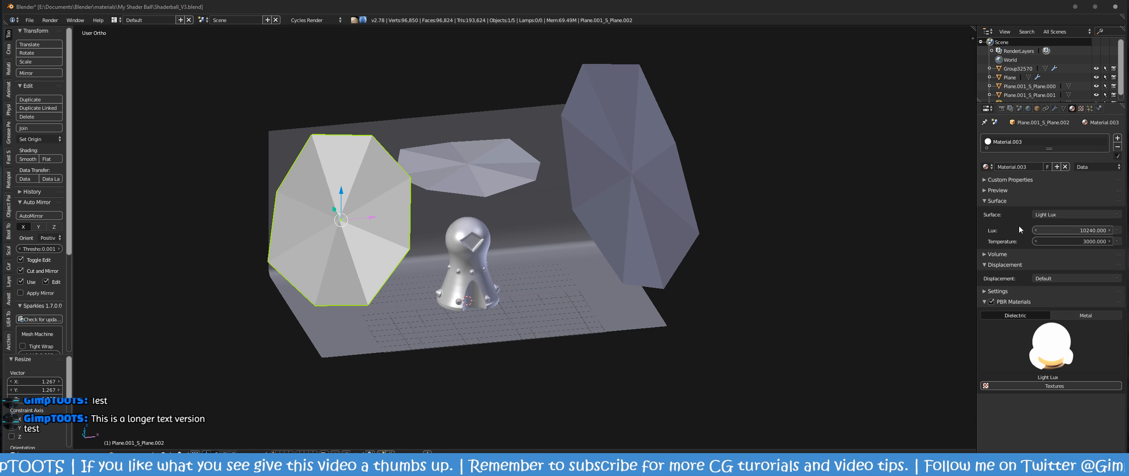
Step: Set the overhead light plane's material temperature to 20000
right_click(469, 159)
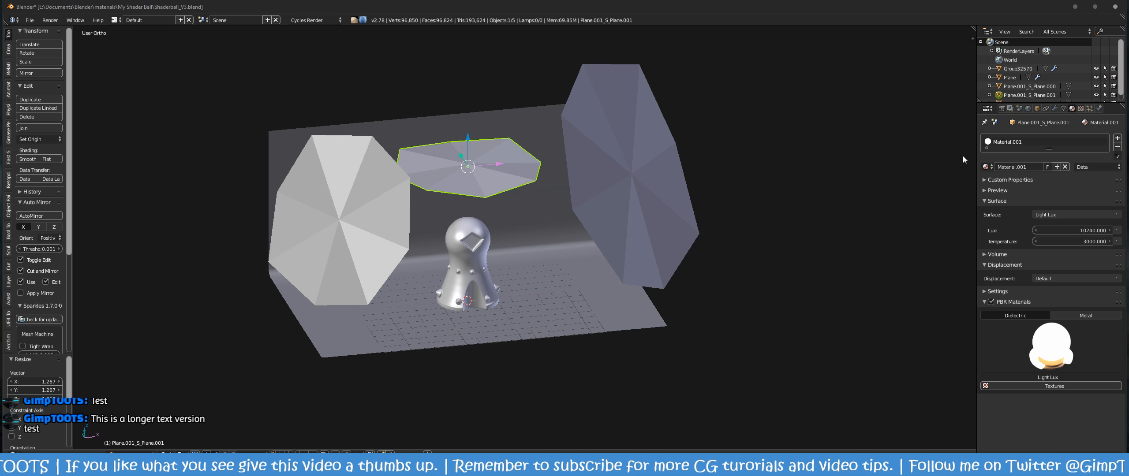
click(1079, 242)
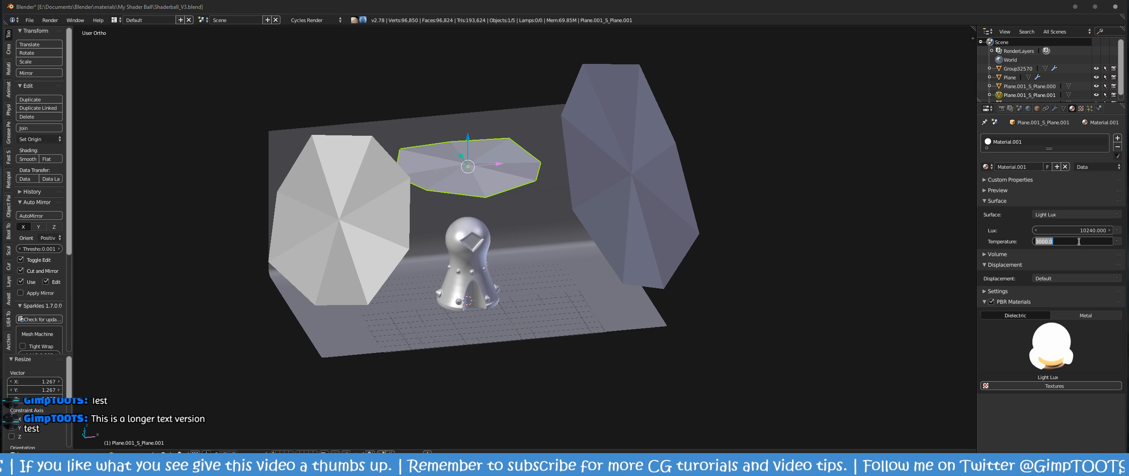
text(2)
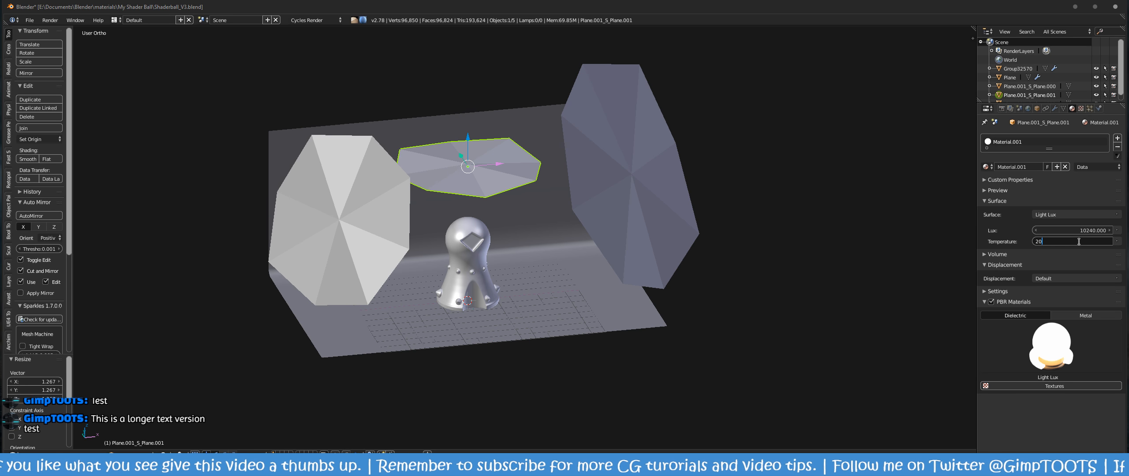
key(Return)
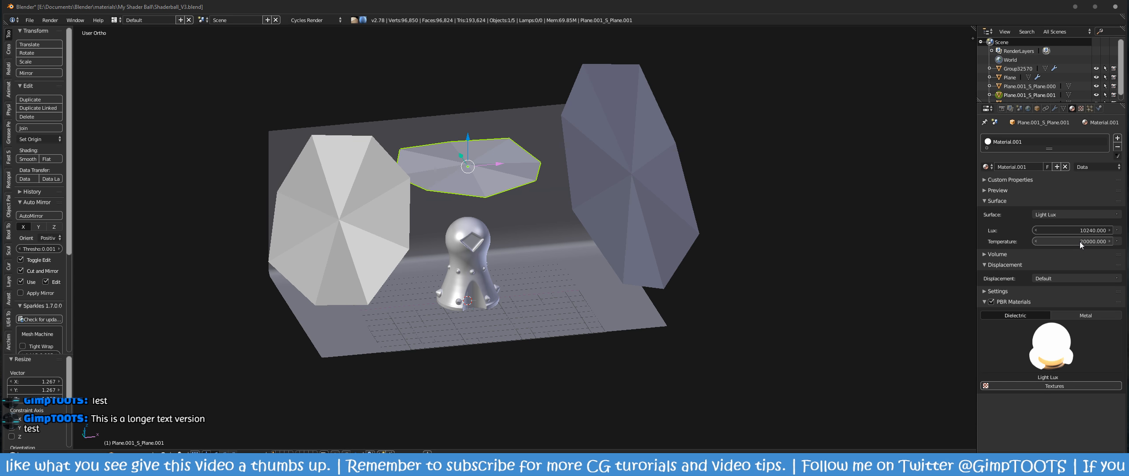
Step: Try temperatures of 7, 1000 and 12 on the right light plane's material
right_click(672, 177)
middle_drag(895, 245, 834, 230)
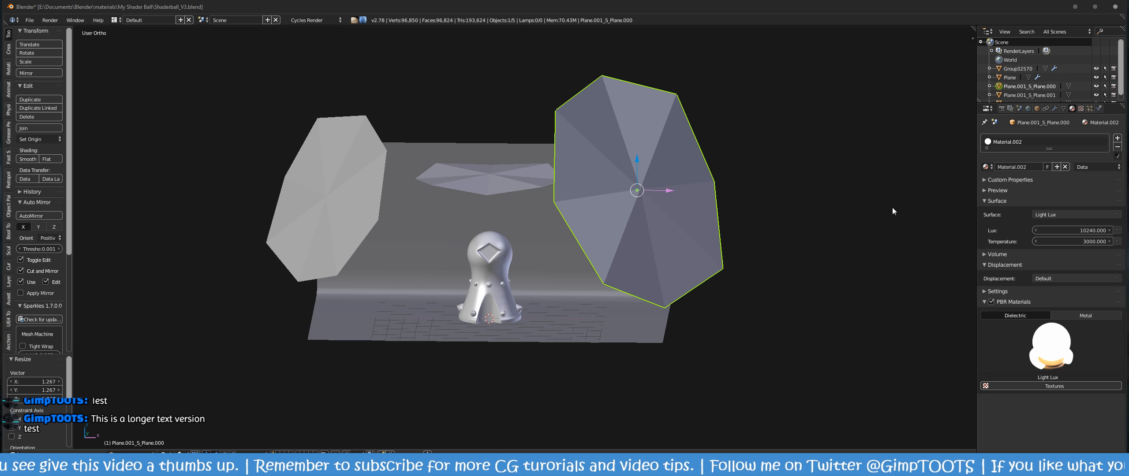
click(1090, 241)
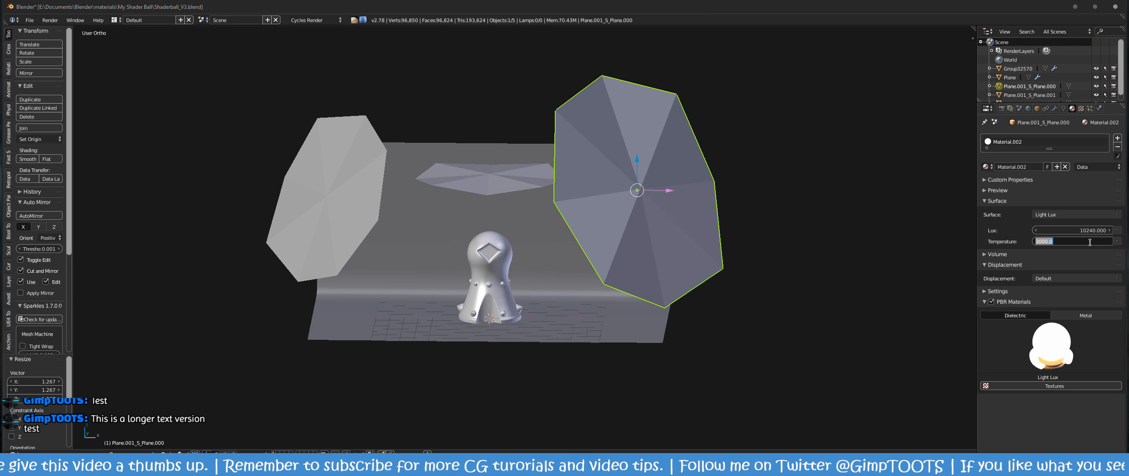
text(7)
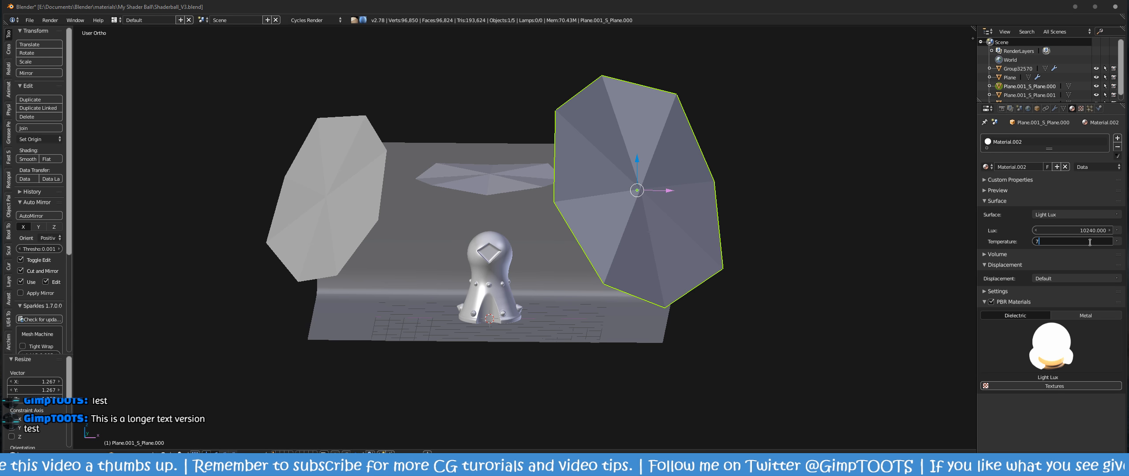
key(Return)
click(1089, 241)
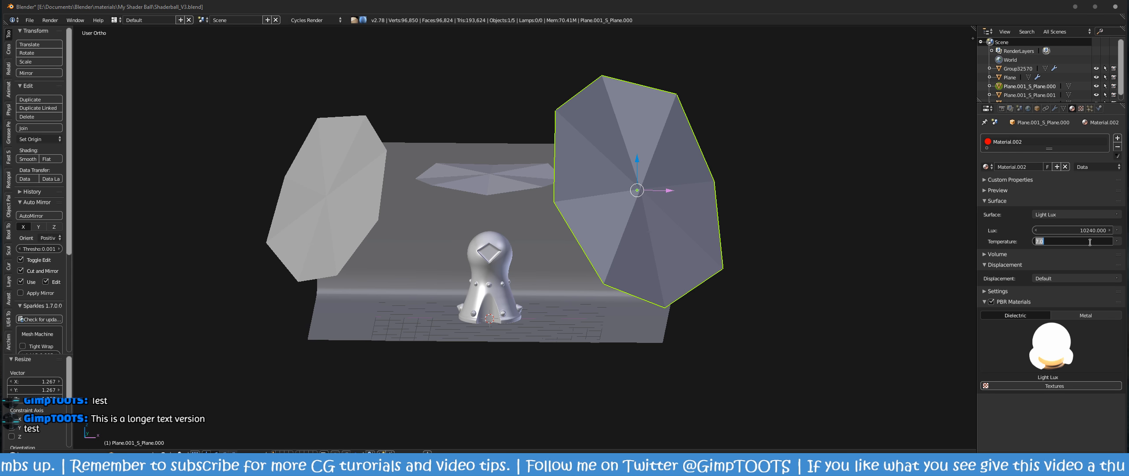
text(10)
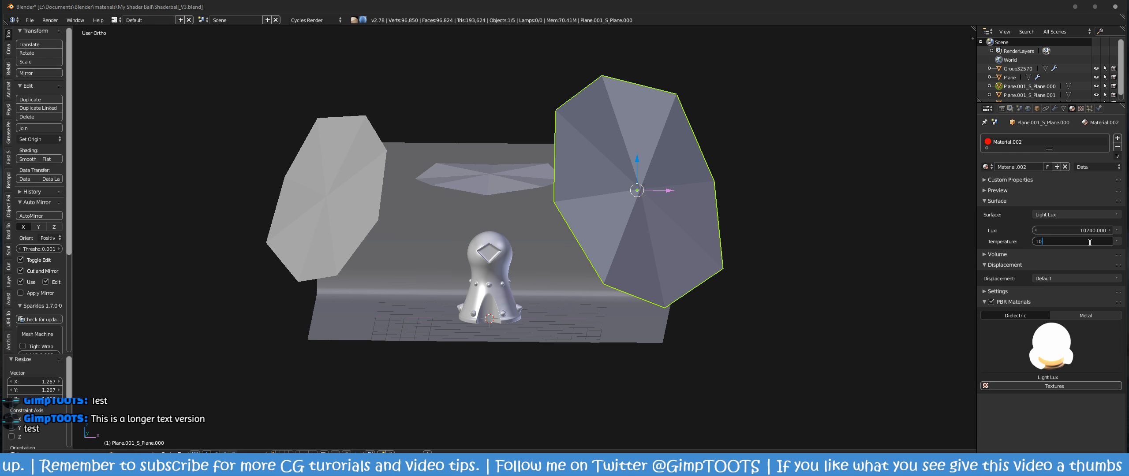
text(00)
key(Return)
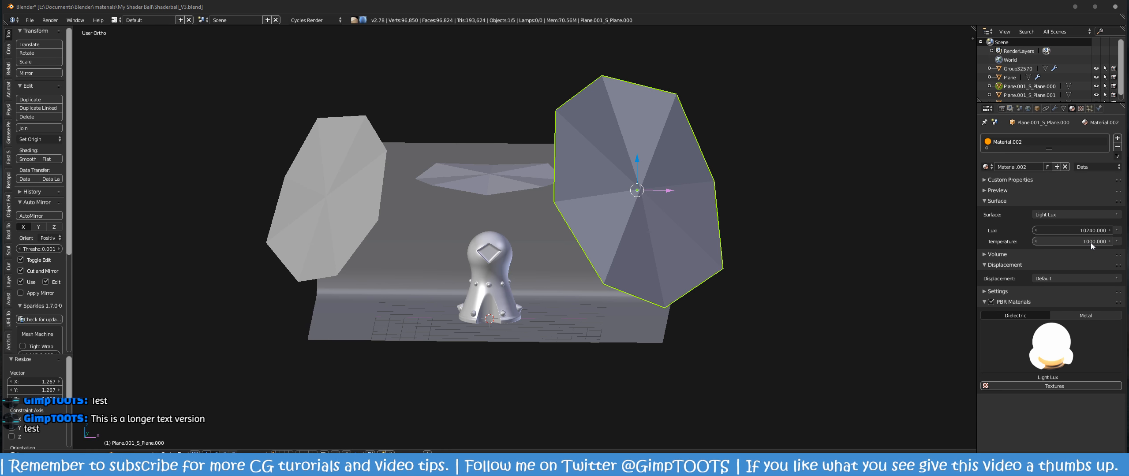
click(1089, 242)
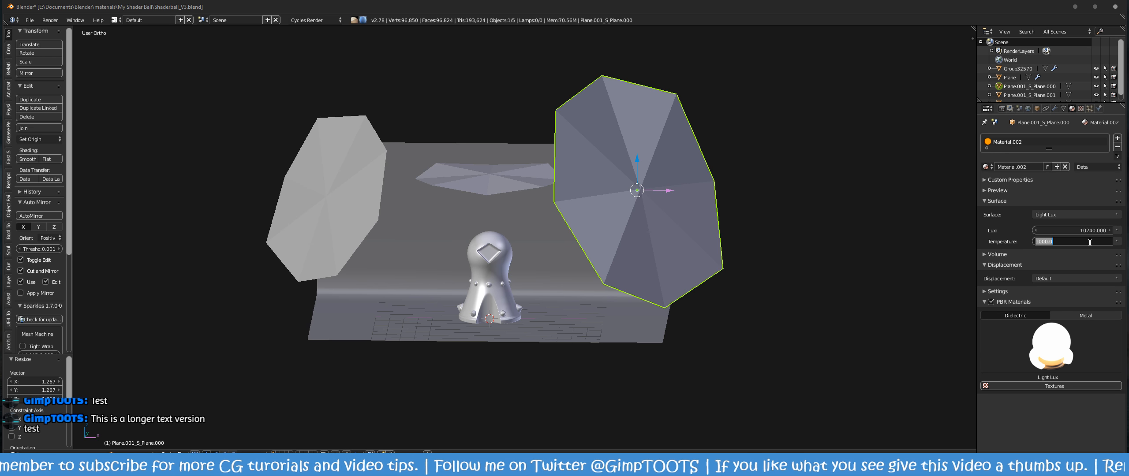
text(12)
key(Return)
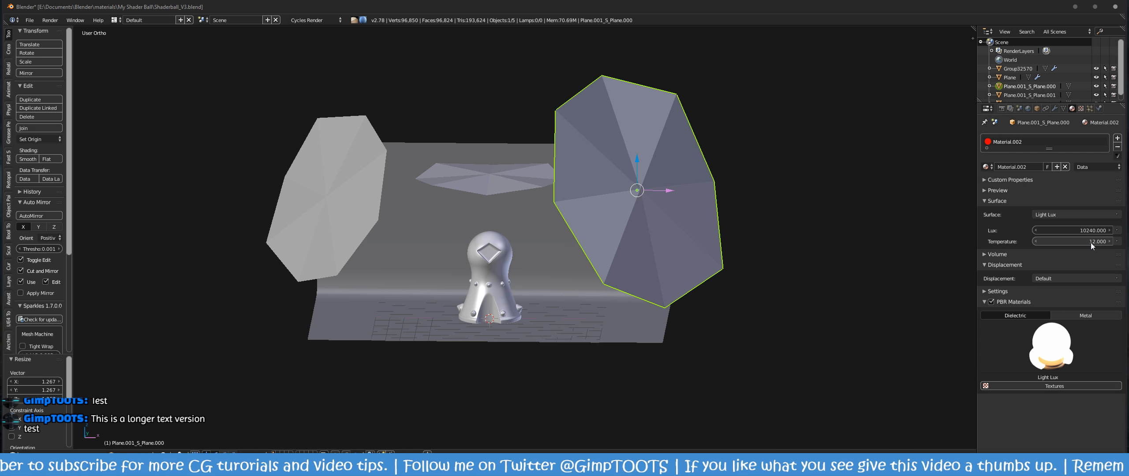
Step: Set the right light plane's material temperature to 12000
click(1090, 242)
text(1)
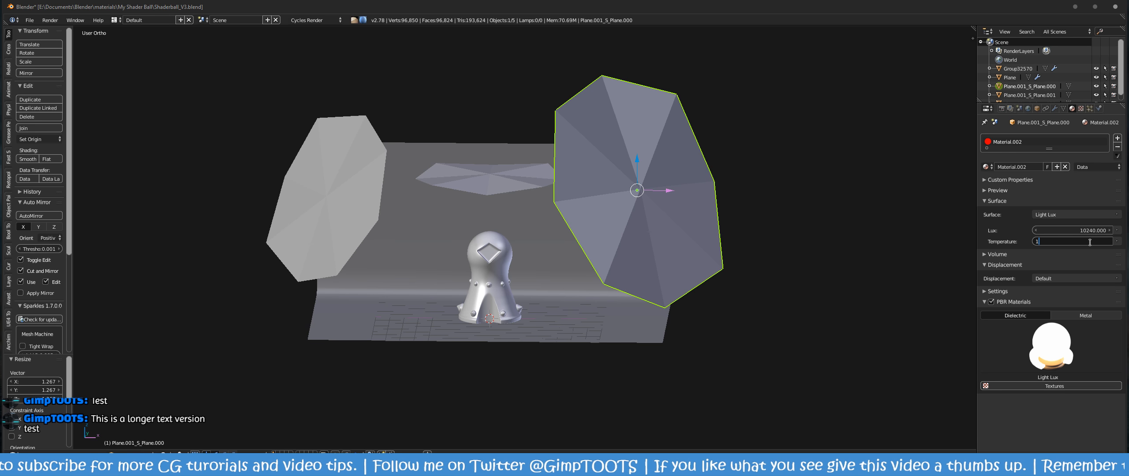
text(2000)
key(Return)
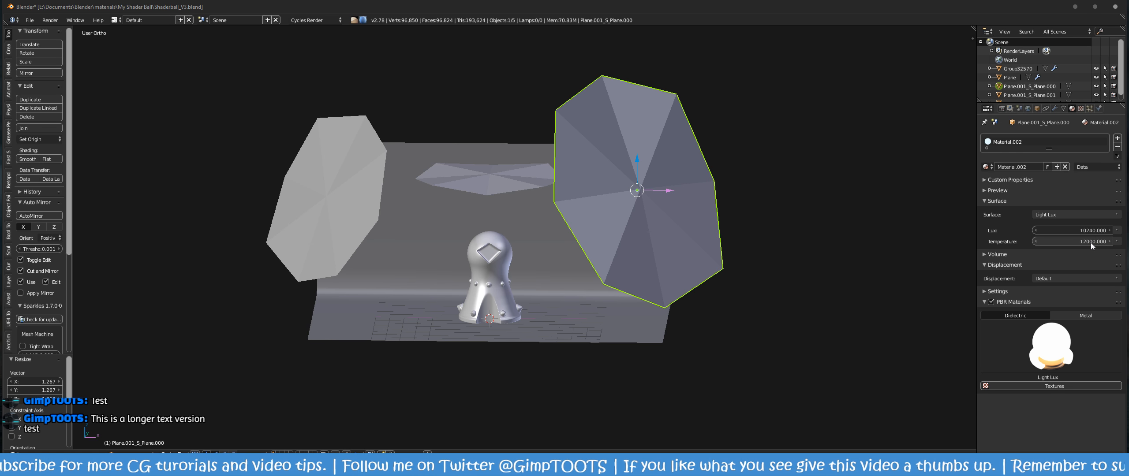
Step: Set the right light plane's Lux value to 1024
click(1090, 229)
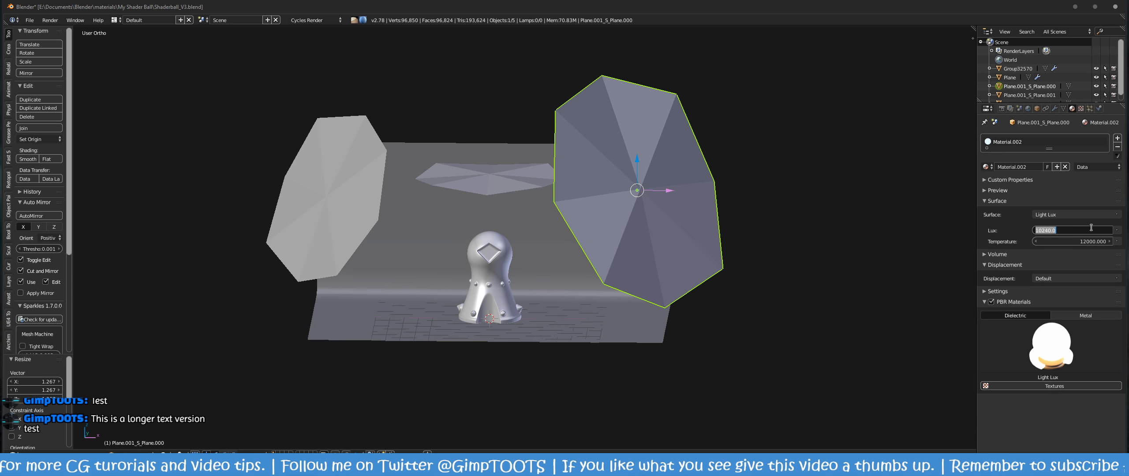
text(1020)
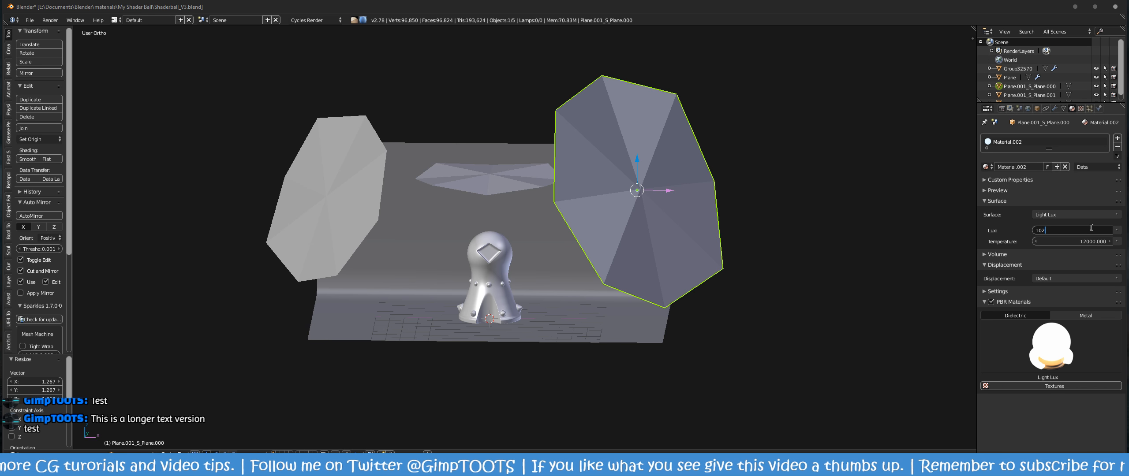
key(Return)
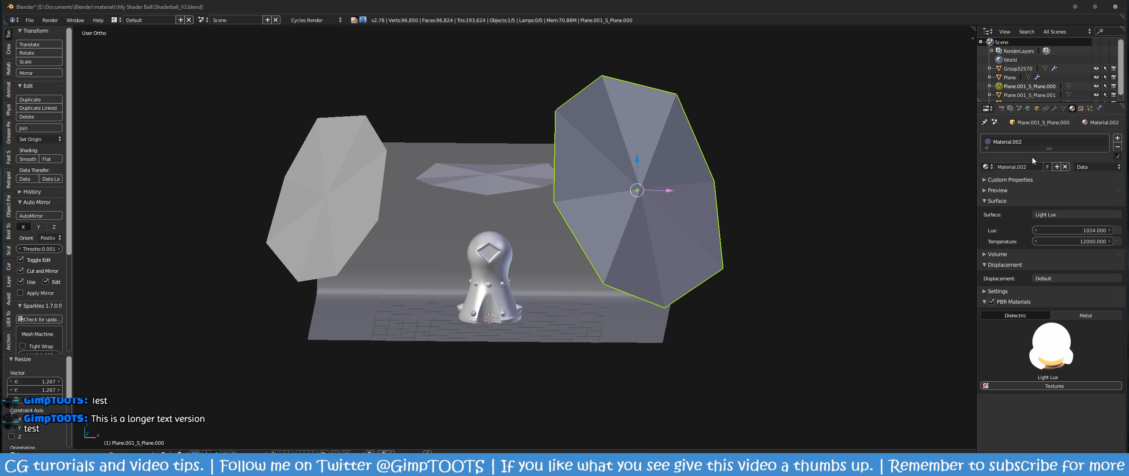
Step: Show the material preview and compare the light materials of the left and overhead planes
click(992, 190)
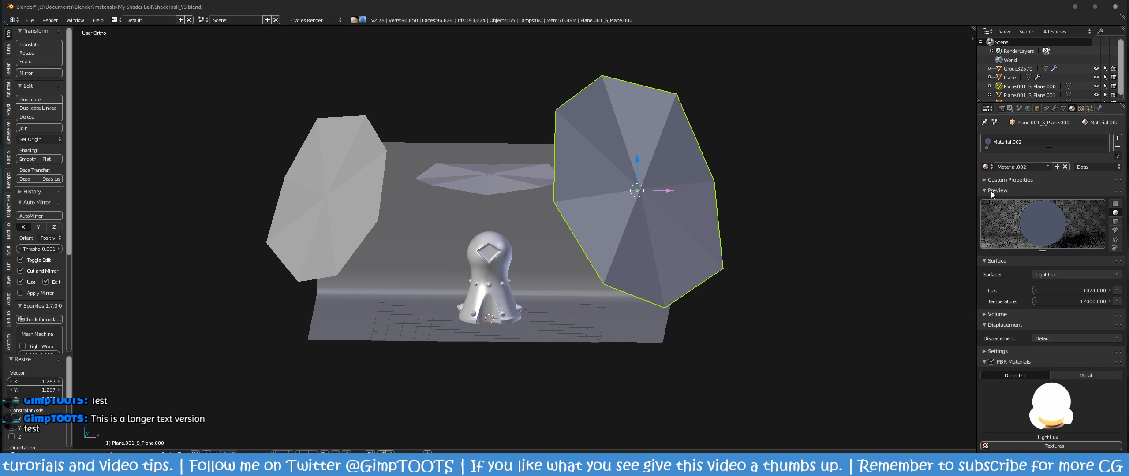
scroll(357, 189, up, 3)
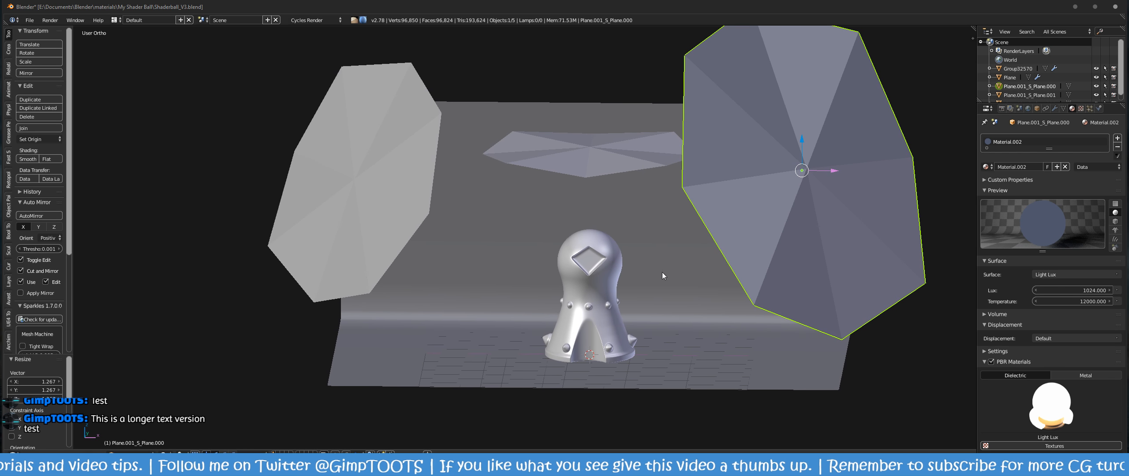
right_click(358, 188)
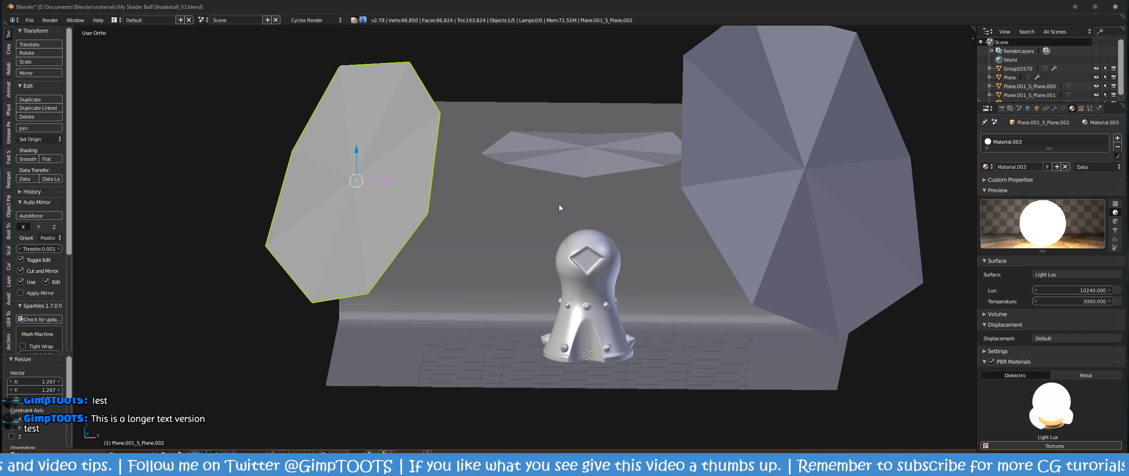
scroll(559, 209, down, 1)
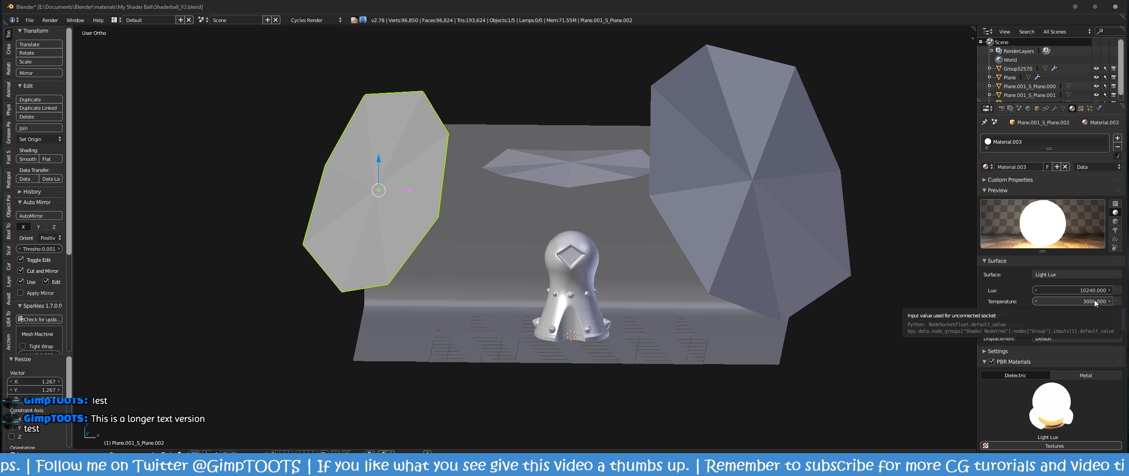
right_click(520, 167)
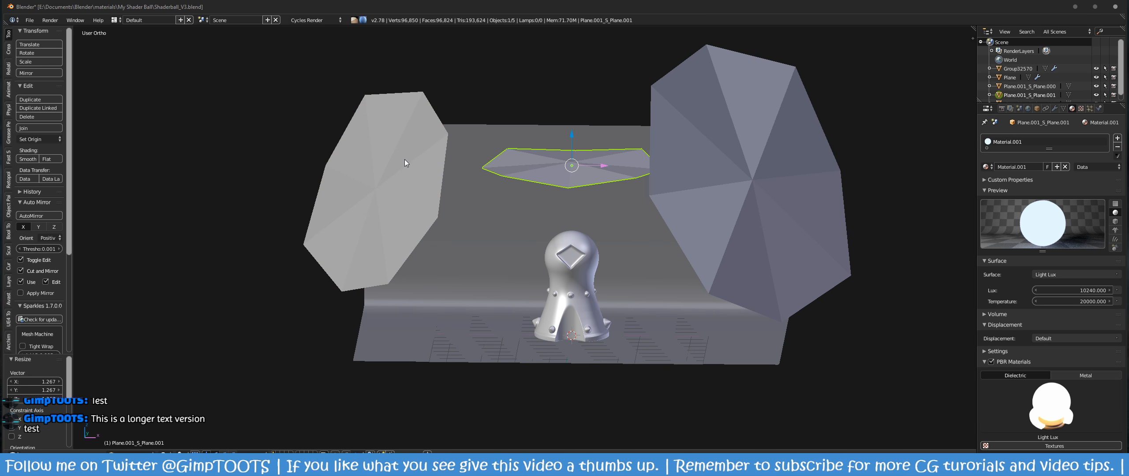
Step: Try a Lux value of 10000 on the left light plane's material and settle on 5000
right_click(364, 162)
click(1074, 302)
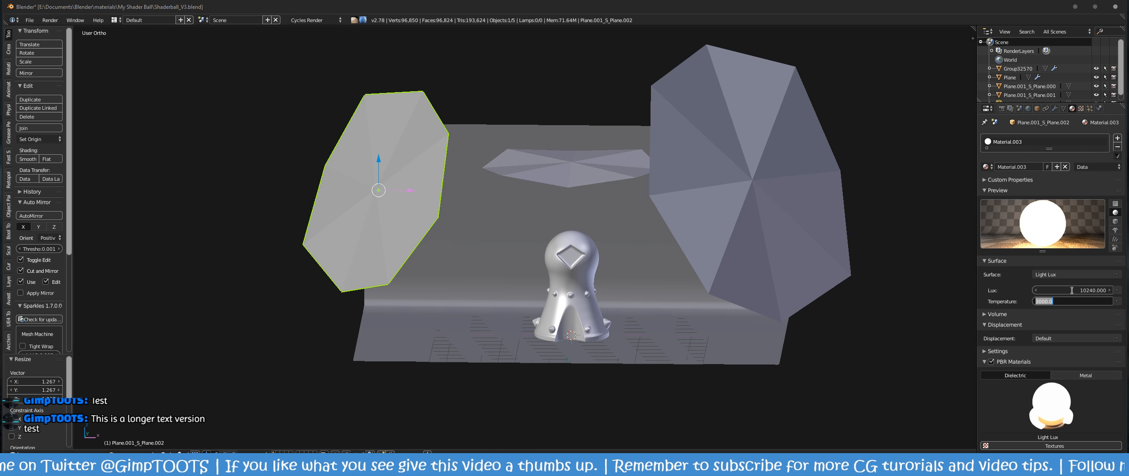
click(1071, 290)
click(1072, 289)
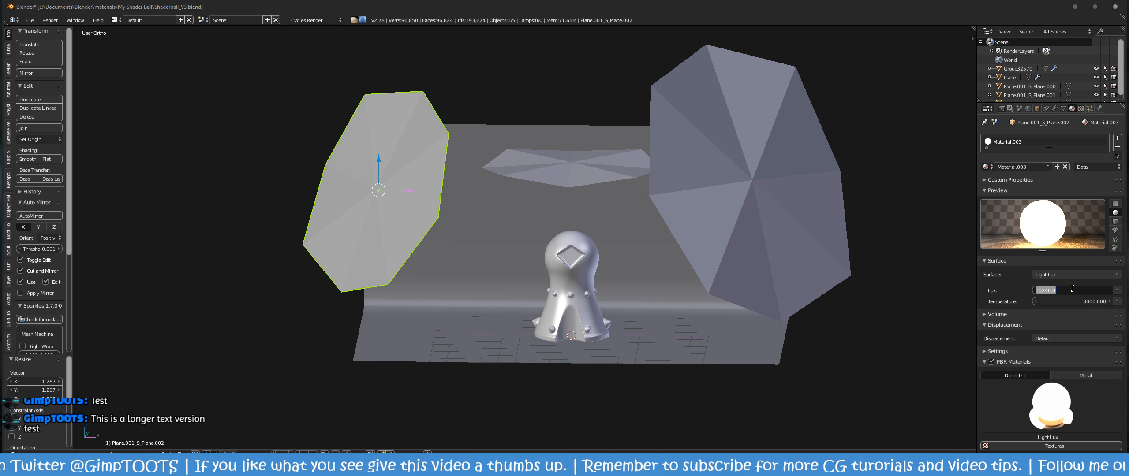
text(1)
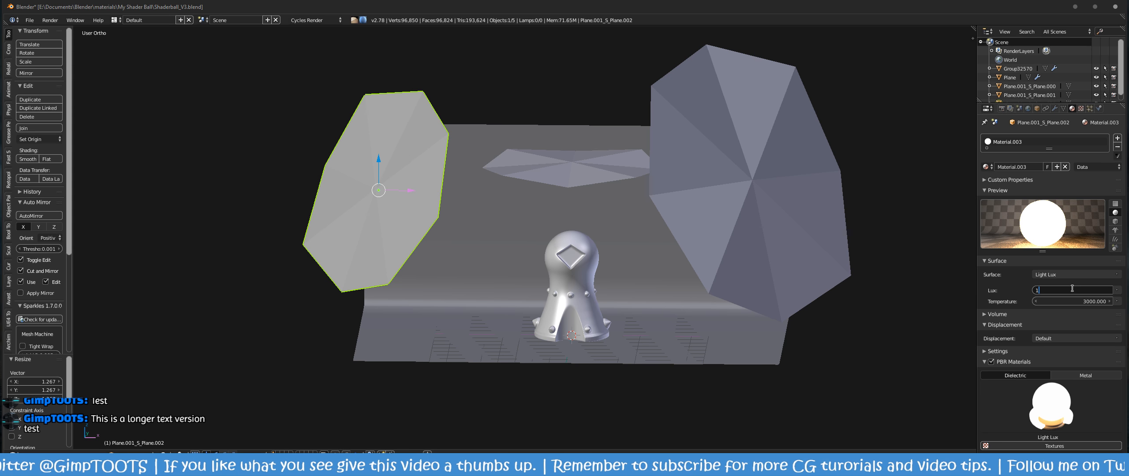
text(0000.000)
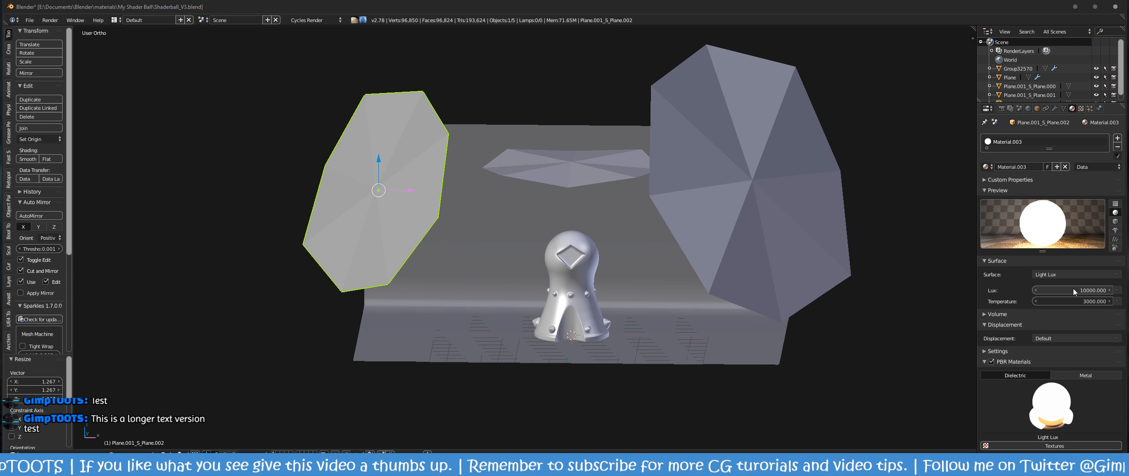
click(1072, 289)
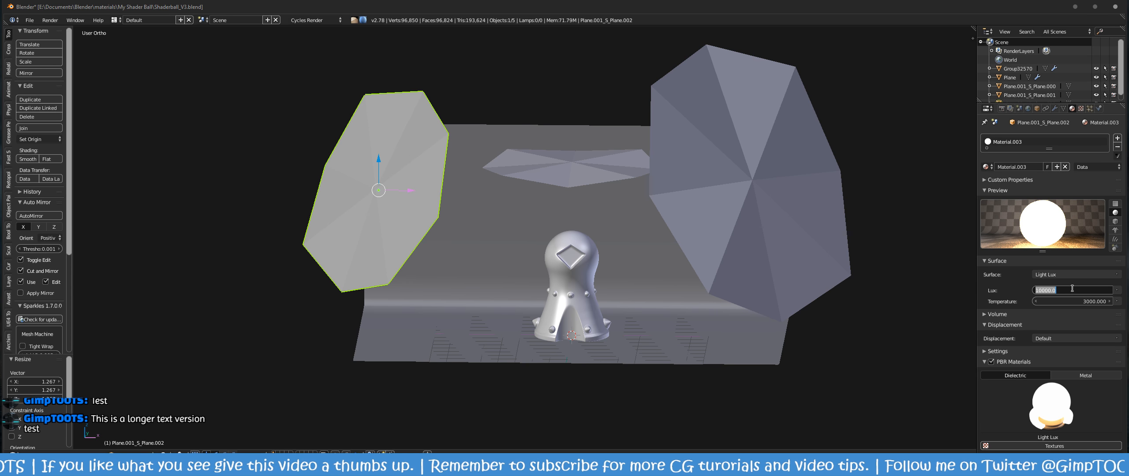
text(5000)
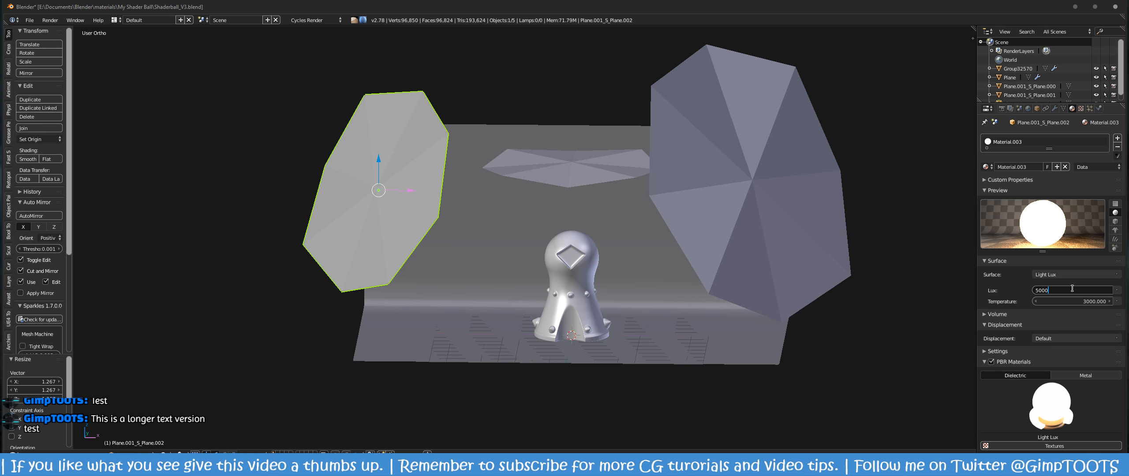
key(Return)
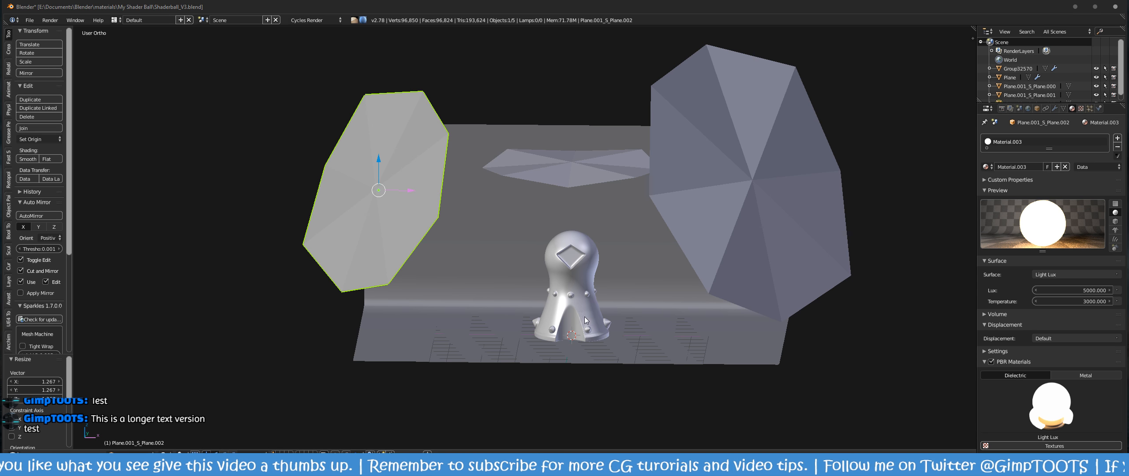
Step: Check the lighting on a close-up of the shader ball in rendered shading, and return to solid shading
scroll(710, 329, up, 6)
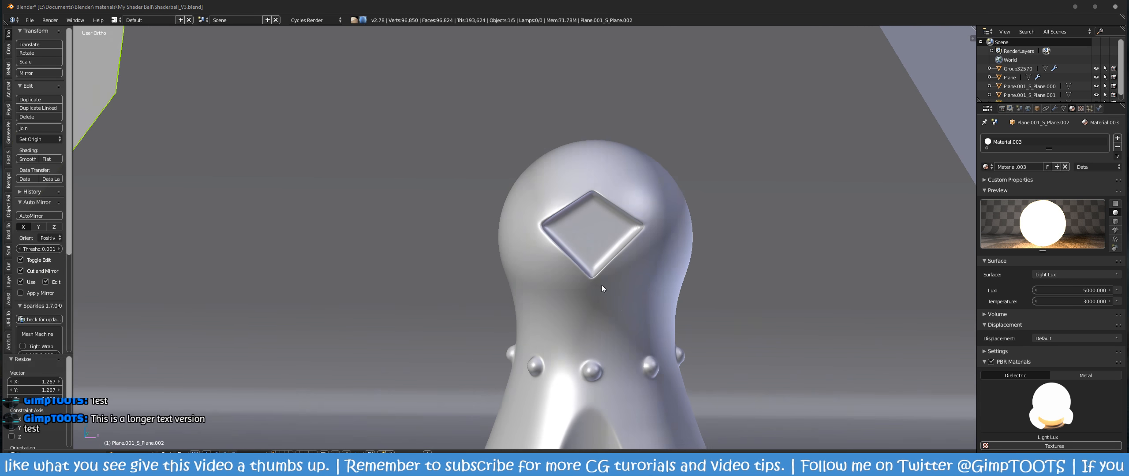
shift+middle_drag(623, 315, 562, 253)
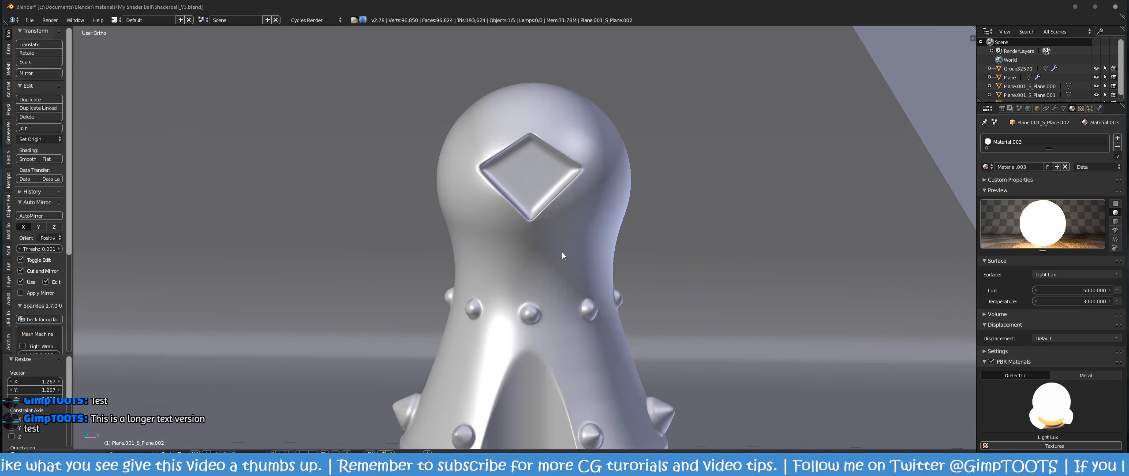
scroll(617, 276, up, 3)
shift+middle_drag(675, 300, 605, 247)
scroll(545, 245, down, 1)
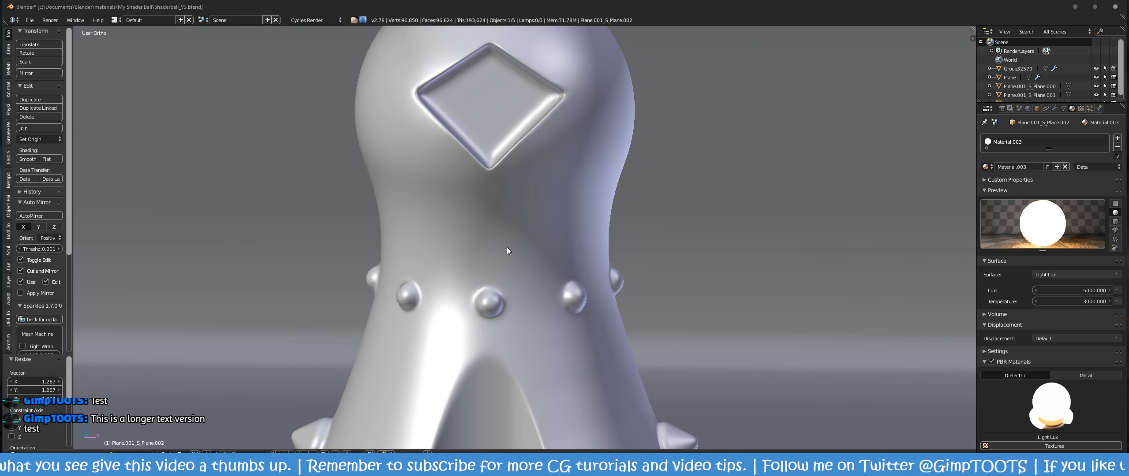
key(z)
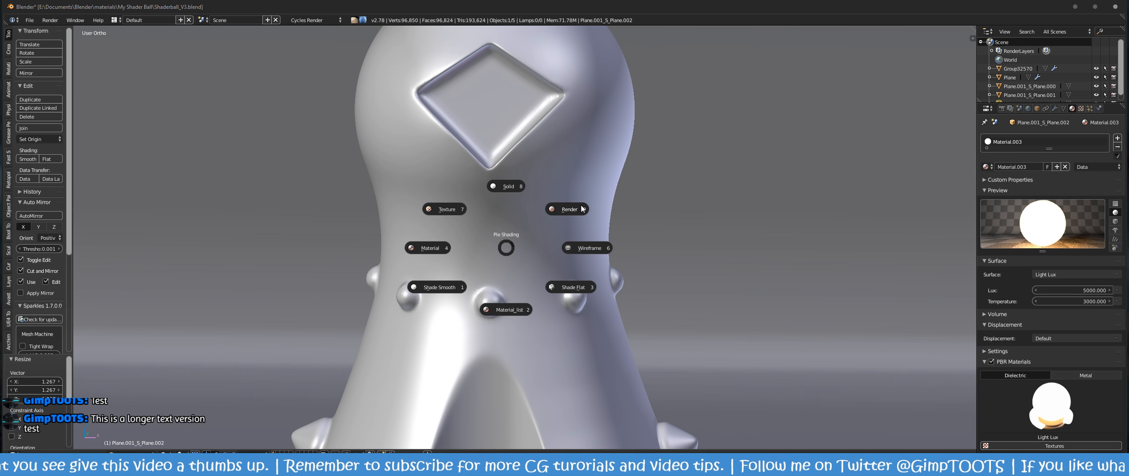
click(744, 215)
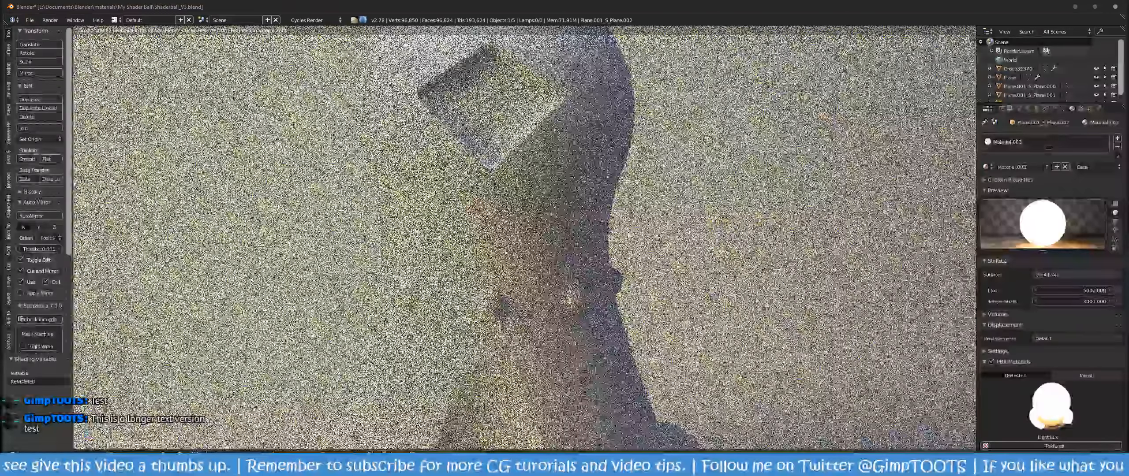
key(z)
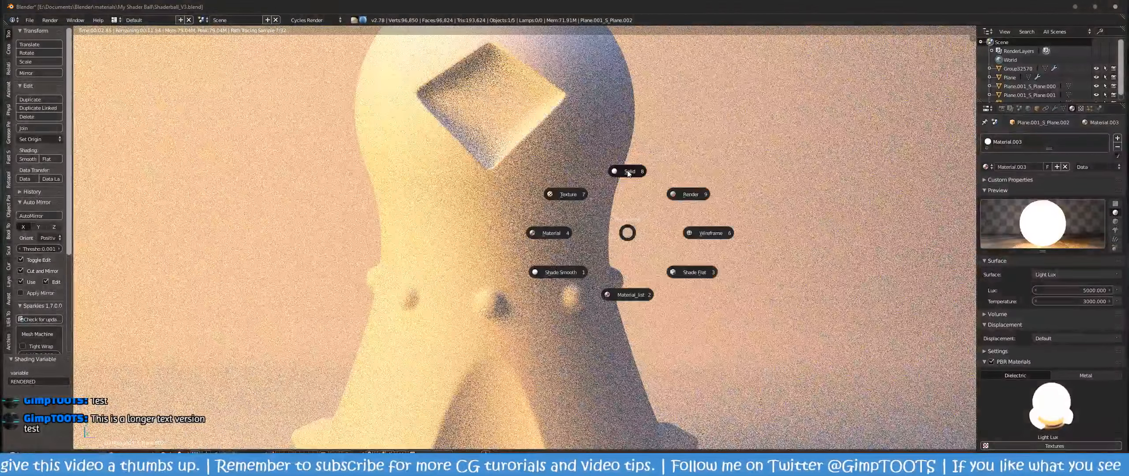
click(627, 171)
Step: Select the backdrop plane, split the 3D viewport vertically and turn the new area into a UV/Image Editor
scroll(621, 183, down, 6)
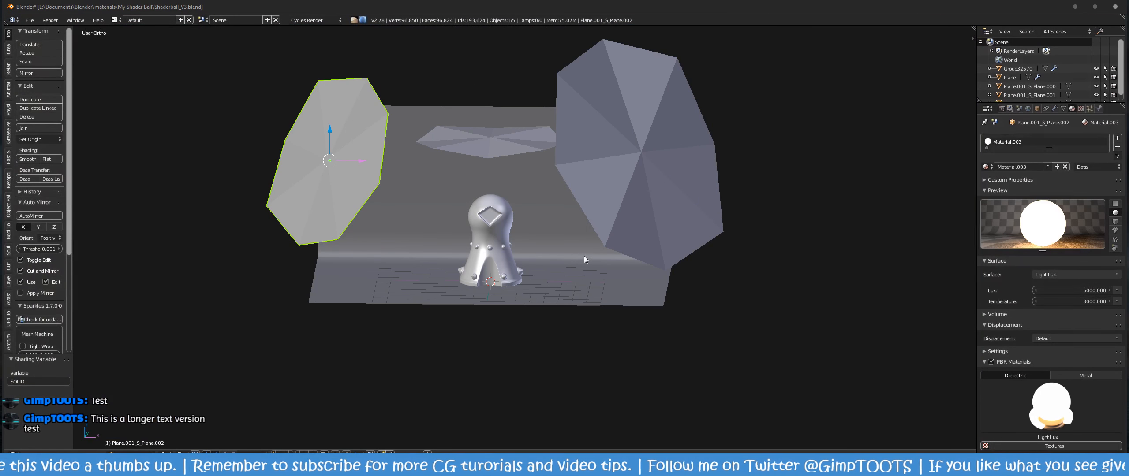
right_click(571, 280)
drag(975, 28, 366, 353)
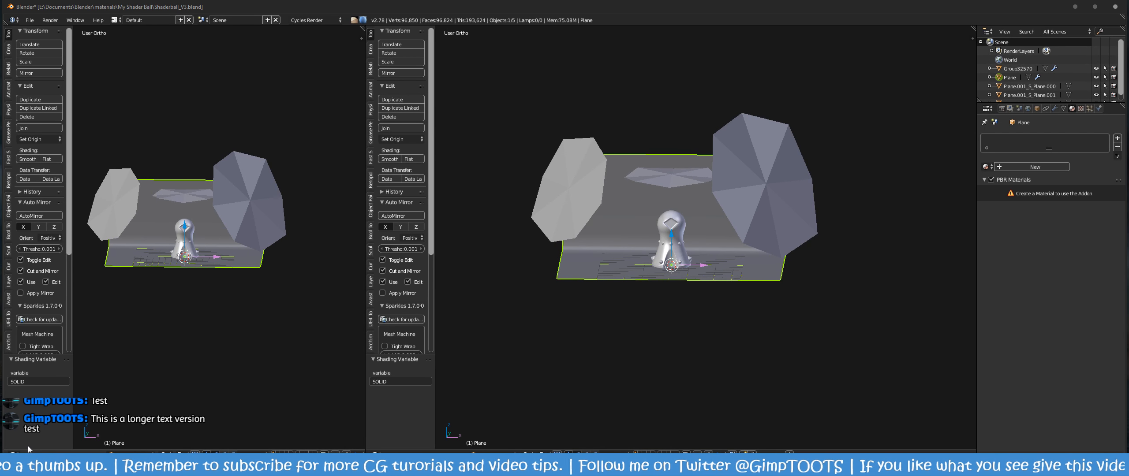
click(14, 454)
click(38, 387)
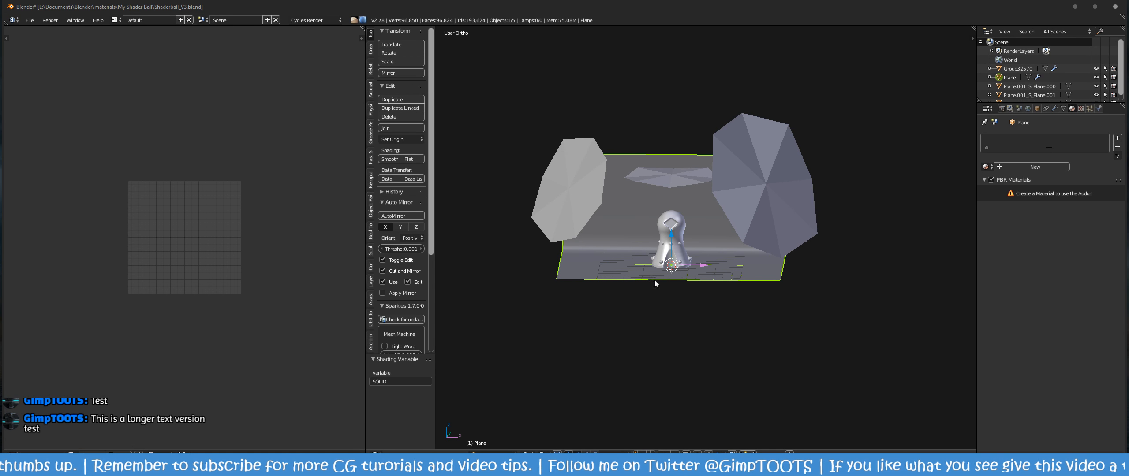
Step: Select the backdrop's whole mesh in Edit Mode and convert its UVs with UV Squares' To Grid By Shape
key(ctrl+Tab)
click(722, 254)
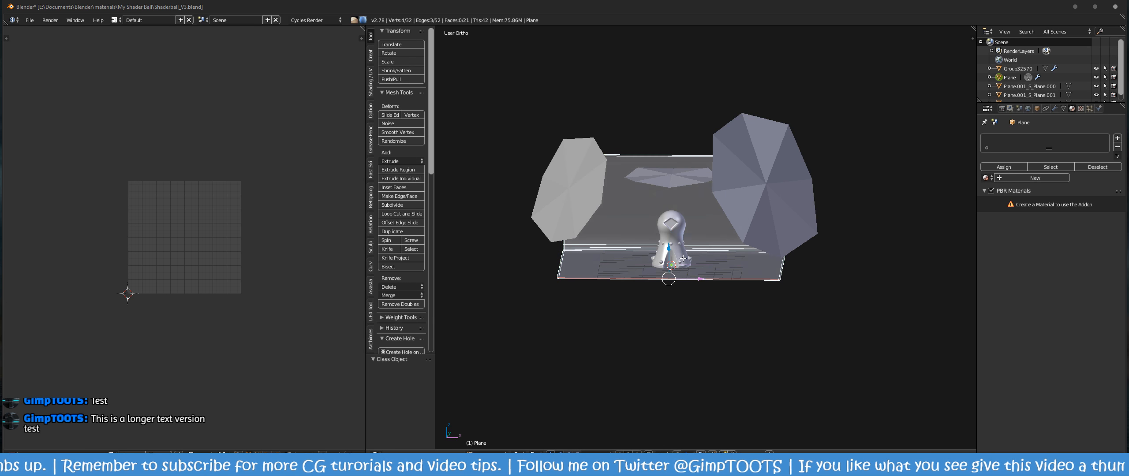
key(a)
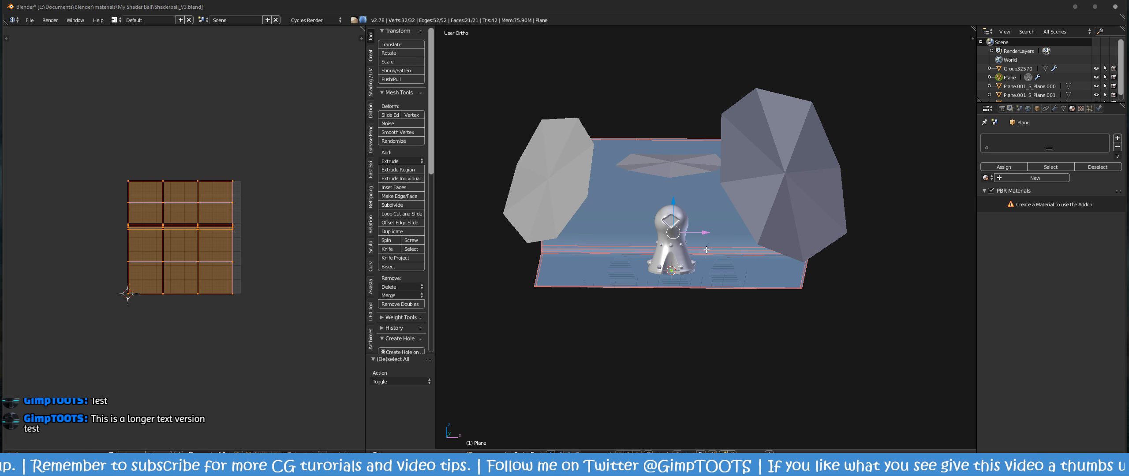
scroll(214, 270, up, 1)
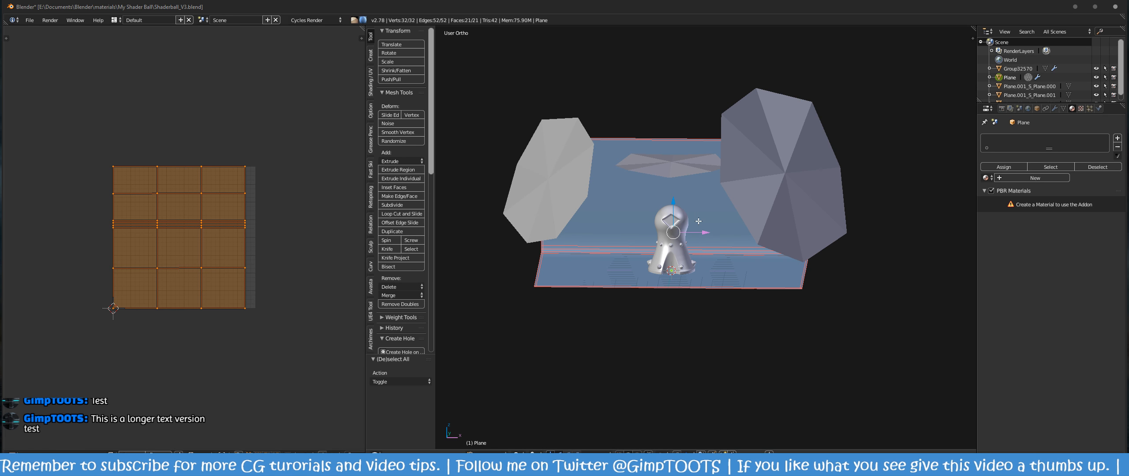
key(t)
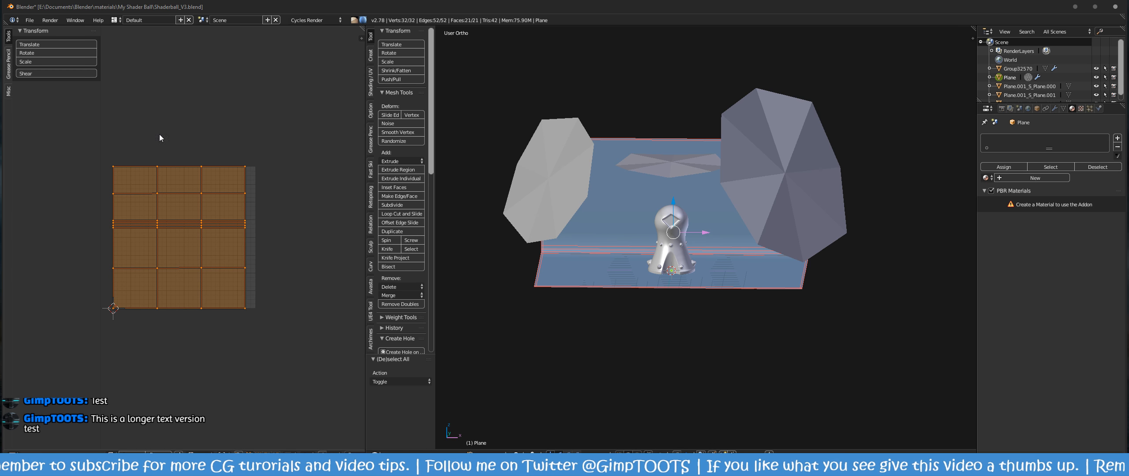
click(8, 90)
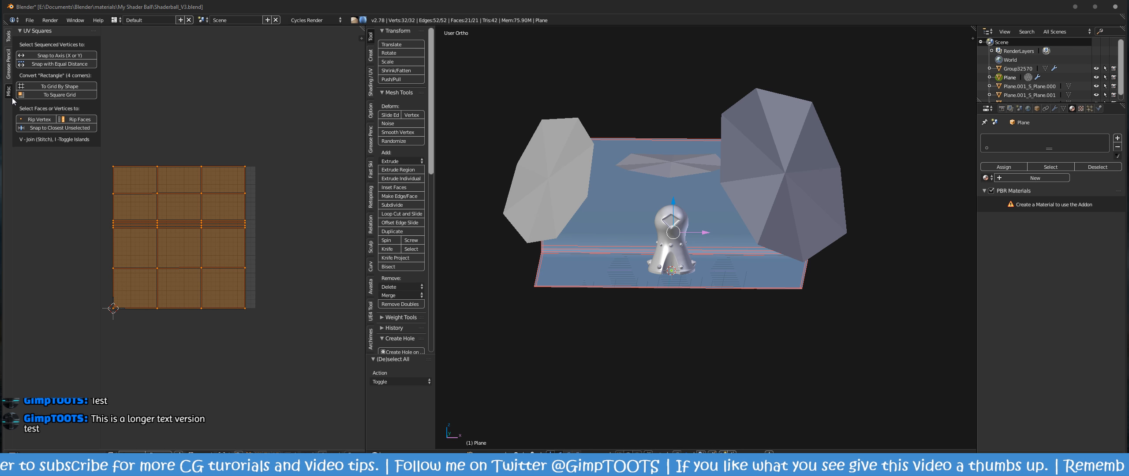
click(70, 95)
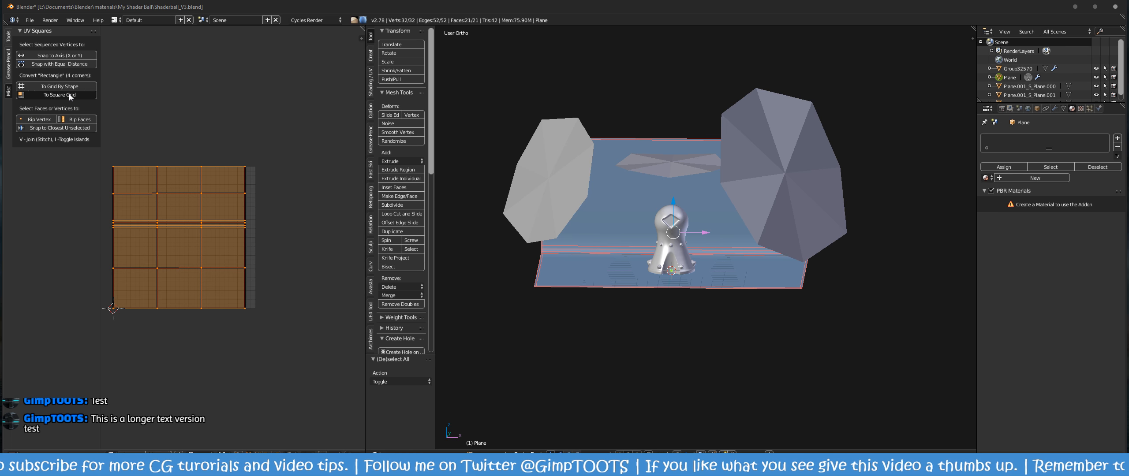
click(69, 88)
Step: Scale the oversized backdrop UV layout by about 0.08 and move it up to the UV tile
scroll(217, 171, down, 10)
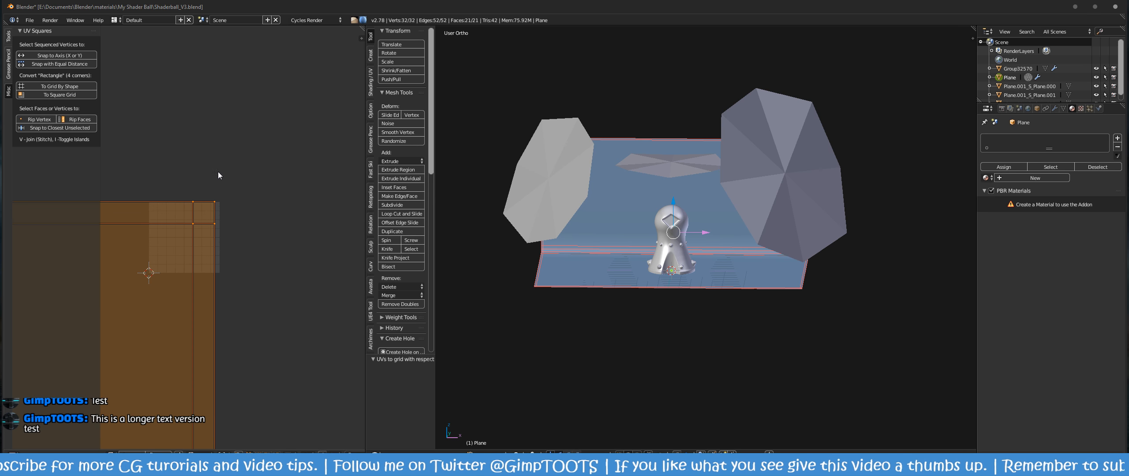
middle_drag(263, 309, 94, 152)
scroll(176, 182, down, 6)
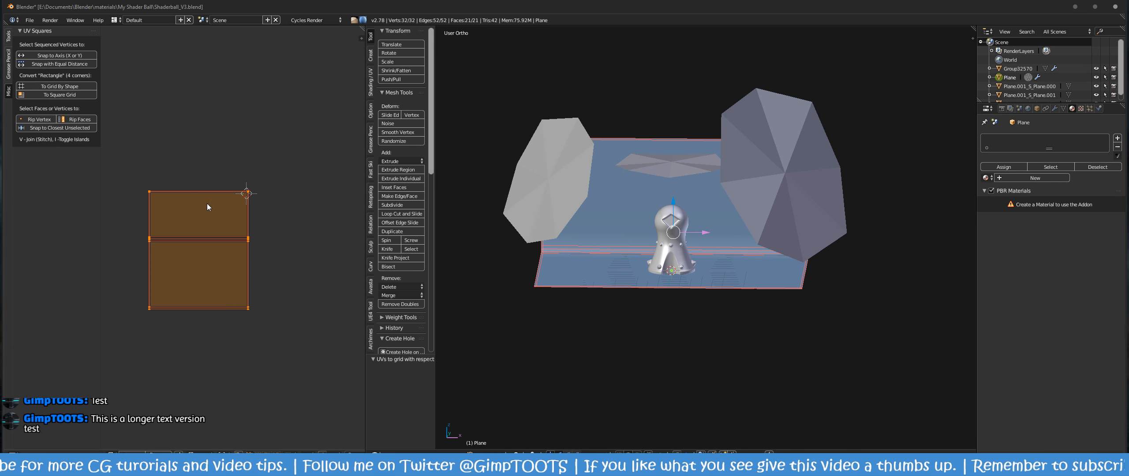
key(s)
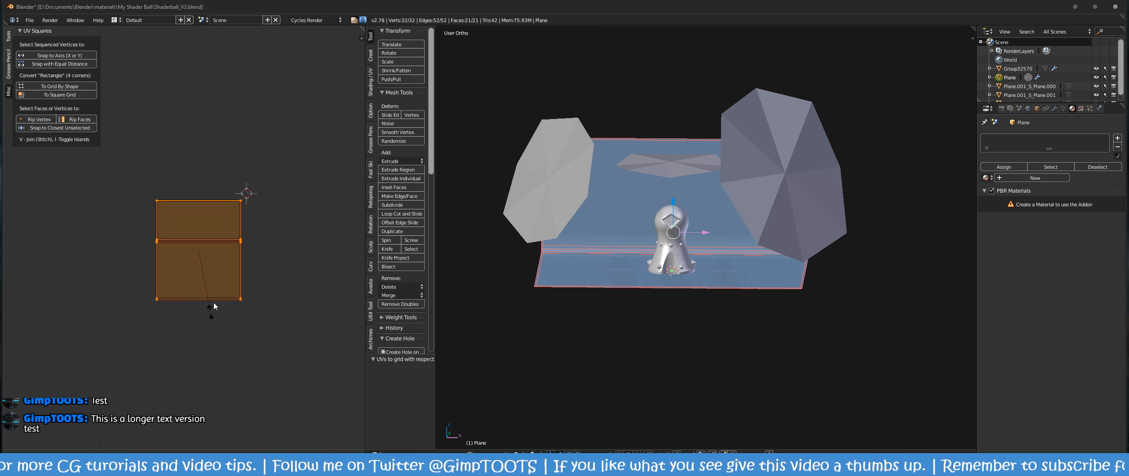
click(198, 261)
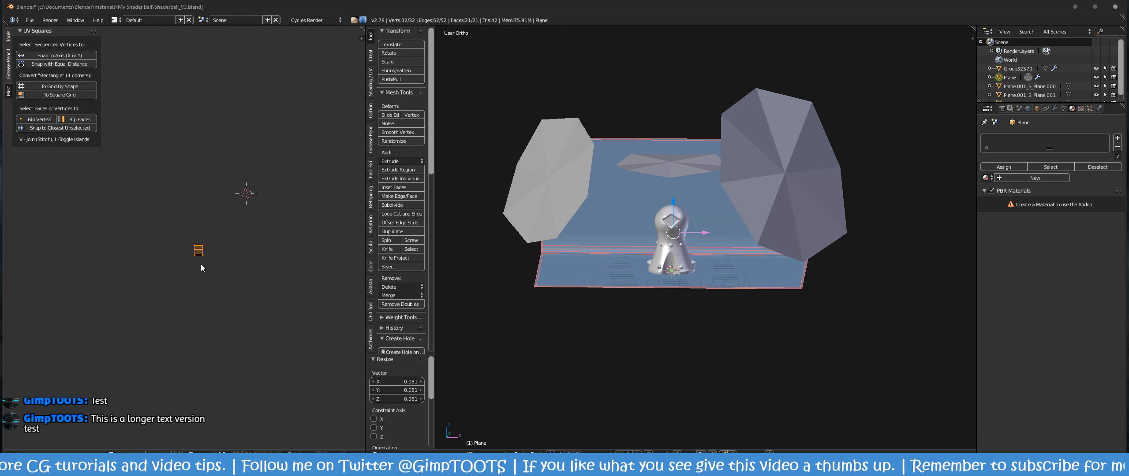
click(249, 208)
Step: Shrink the backdrop's UV layout further, scaling it by about 0.47
scroll(248, 208, up, 6)
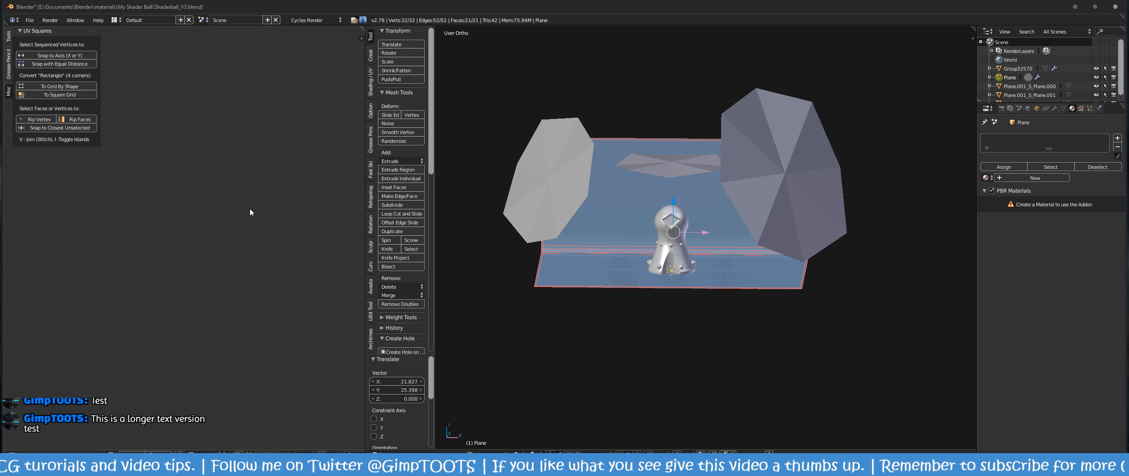
middle_drag(295, 188, 154, 269)
middle_drag(303, 172, 221, 227)
mouse_move(307, 192)
middle_down()
mouse_move(220, 233)
mouse_move(226, 289)
middle_up()
scroll(255, 213, up, 3)
key(s)
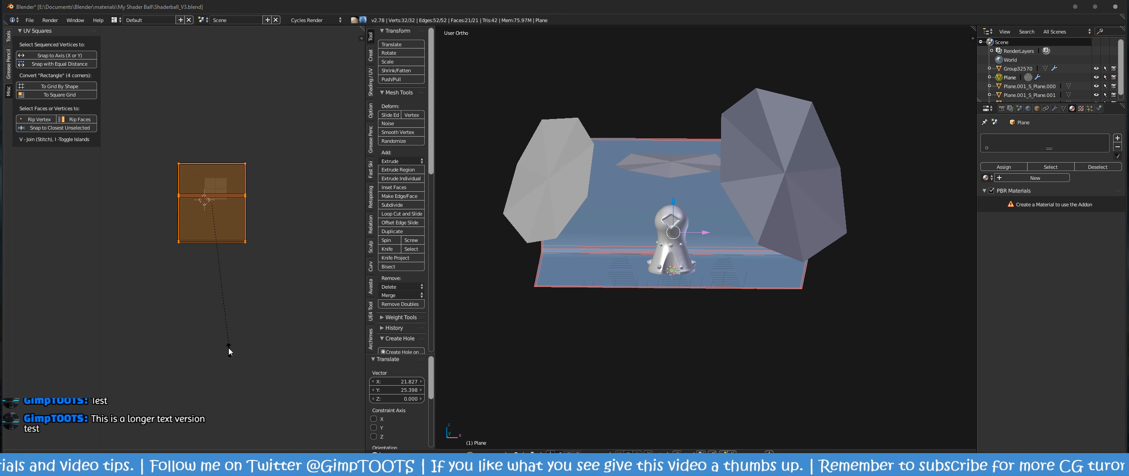
click(216, 287)
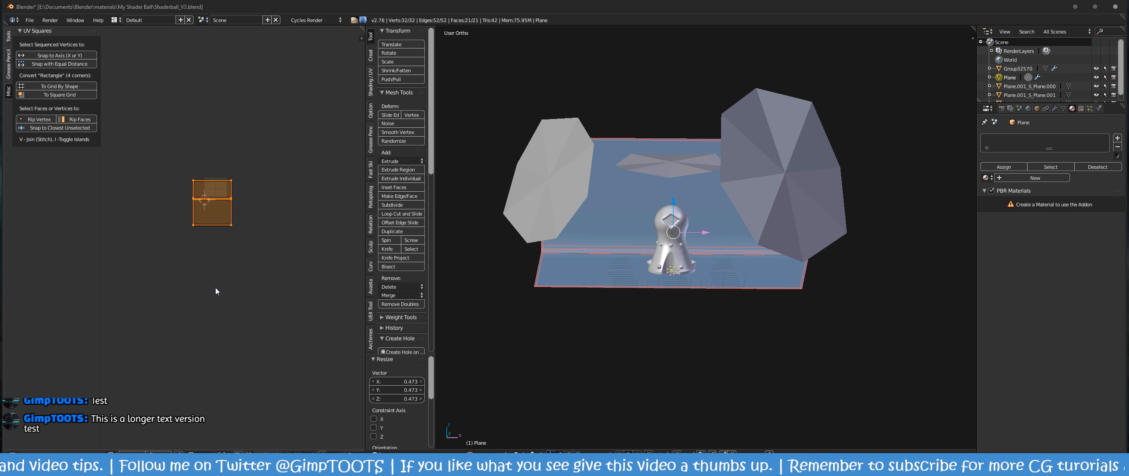
Step: Scale the backdrop's UV layout by about 0.52 and move it over the UV tile
scroll(218, 285, up, 5)
middle_drag(265, 243, 153, 388)
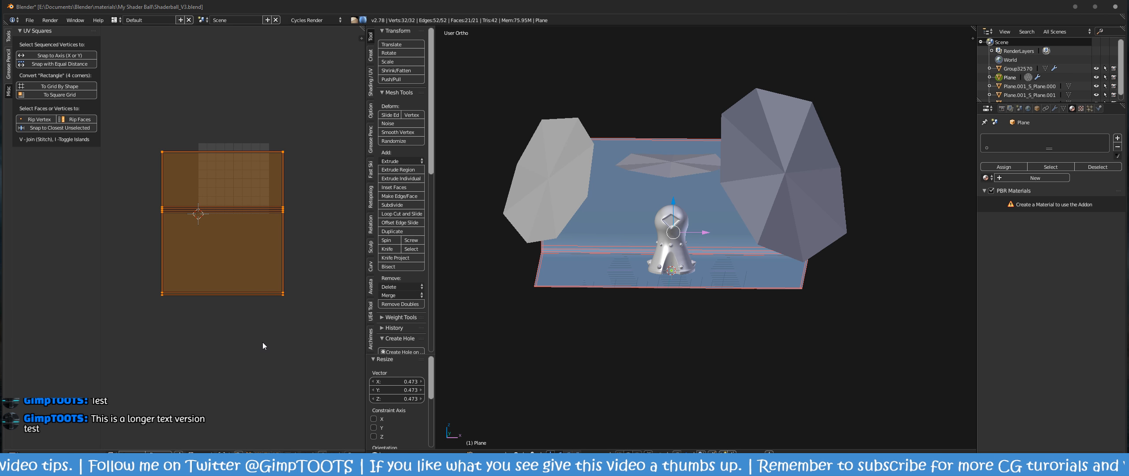
key(s)
click(236, 290)
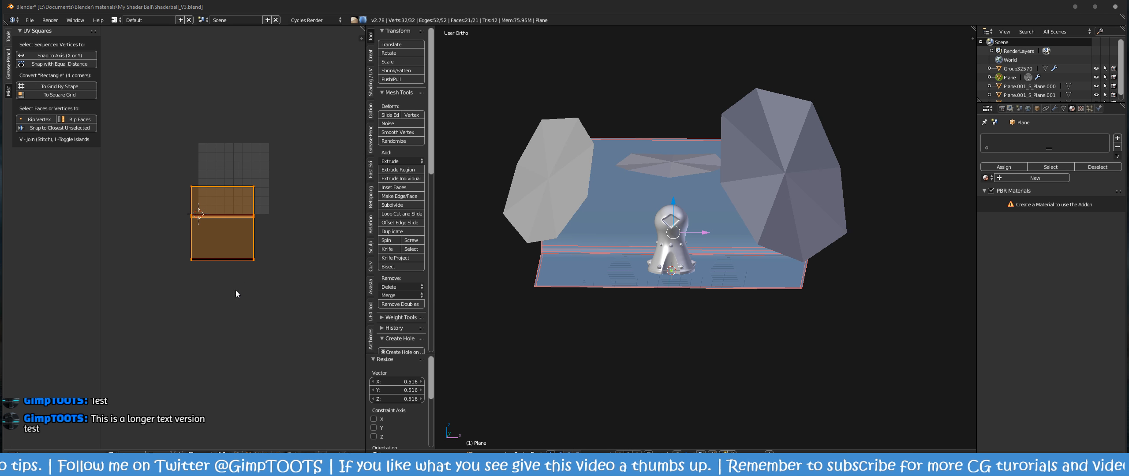
key(g)
click(218, 247)
Step: Scale the backdrop's UV layout by about 0.9, nudge it slightly upward inside the UV tile, and bring up the mode choices
ctrl+middle_drag(258, 258, 223, 362)
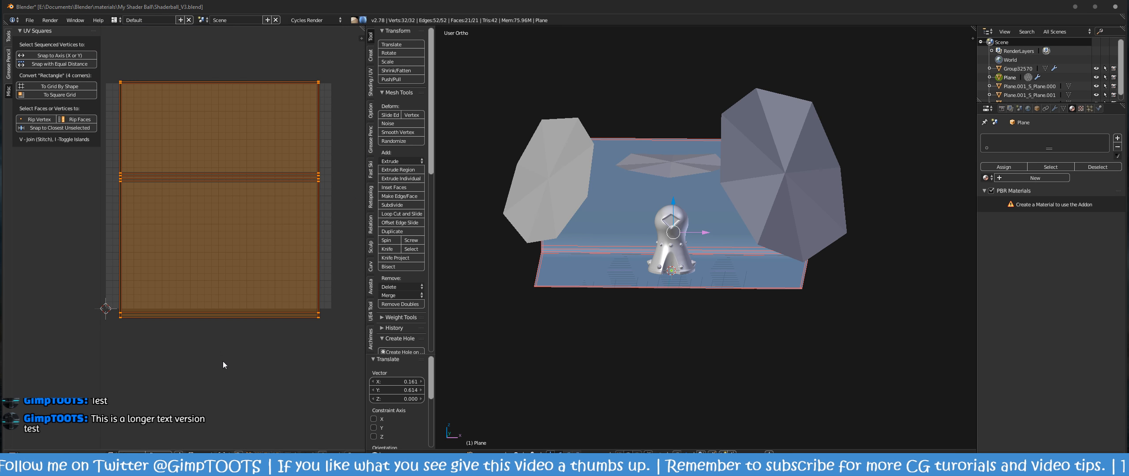
key(s)
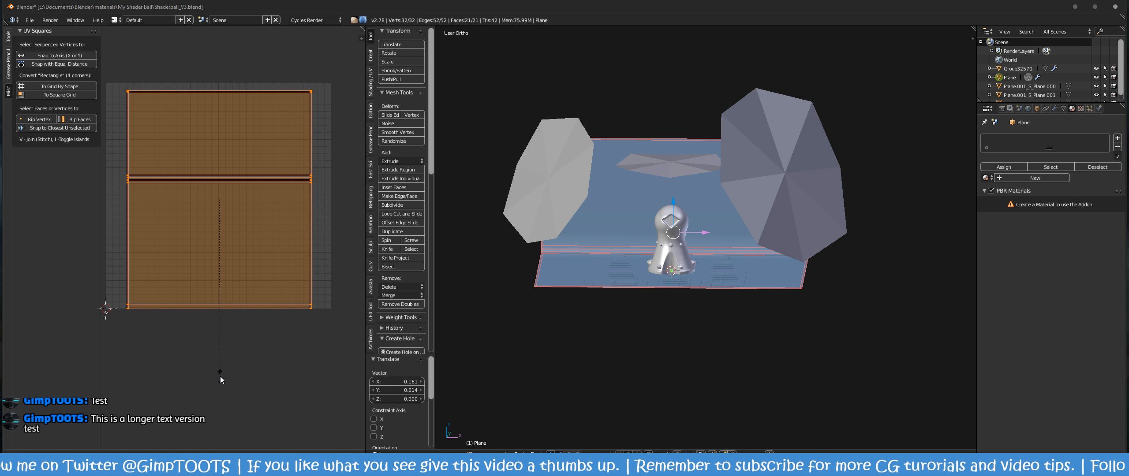
click(221, 374)
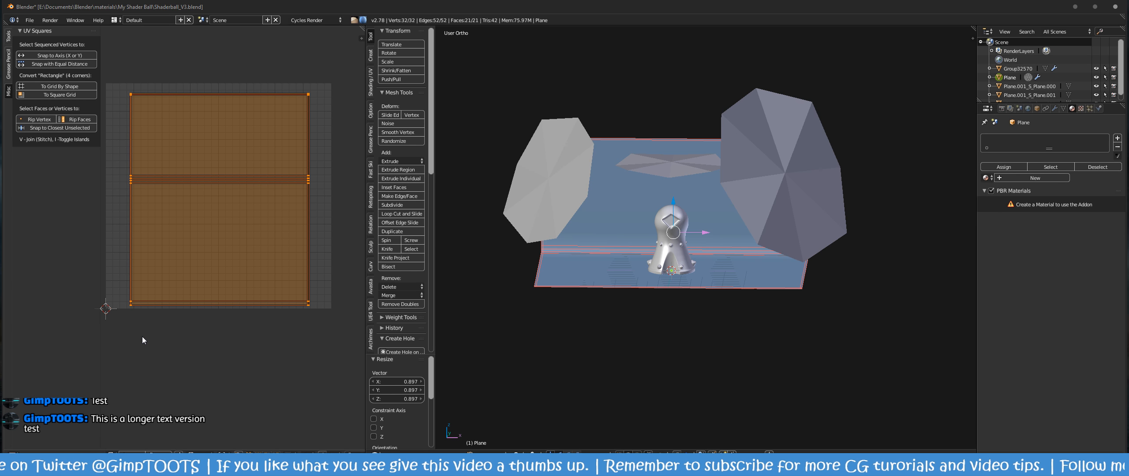
ctrl+middle_drag(142, 337, 145, 330)
key(Tab)
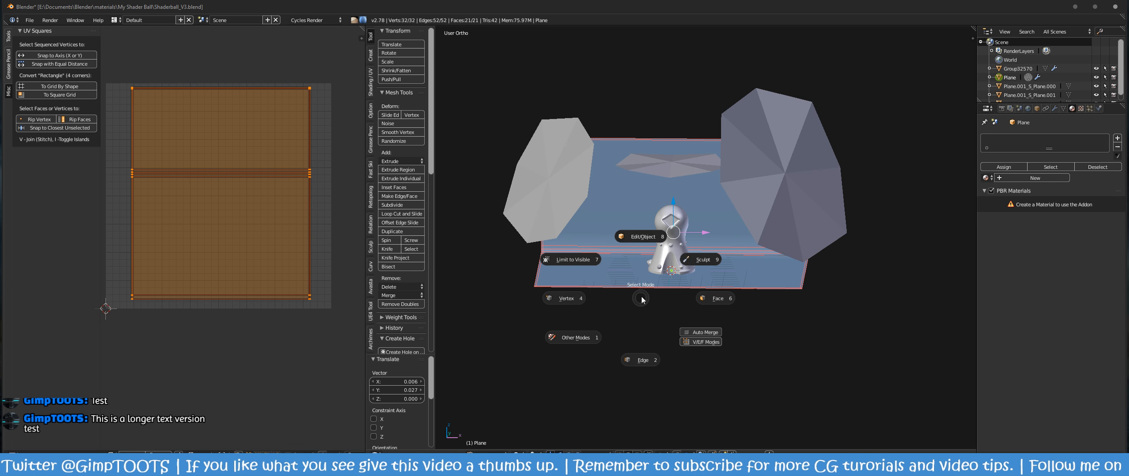
Step: Return the backdrop to object mode, start a new image in the UV editor and open its name for editing
click(603, 280)
key(alt+n)
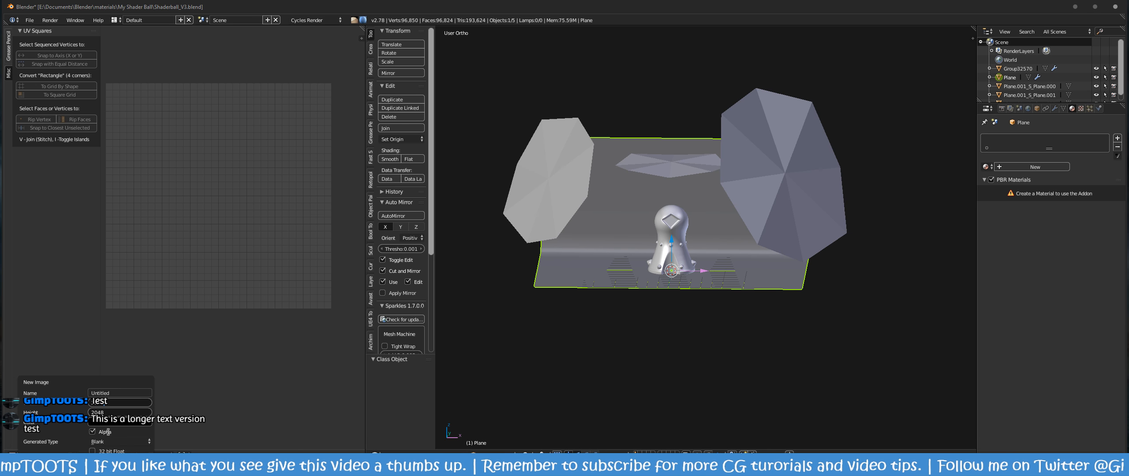
click(119, 393)
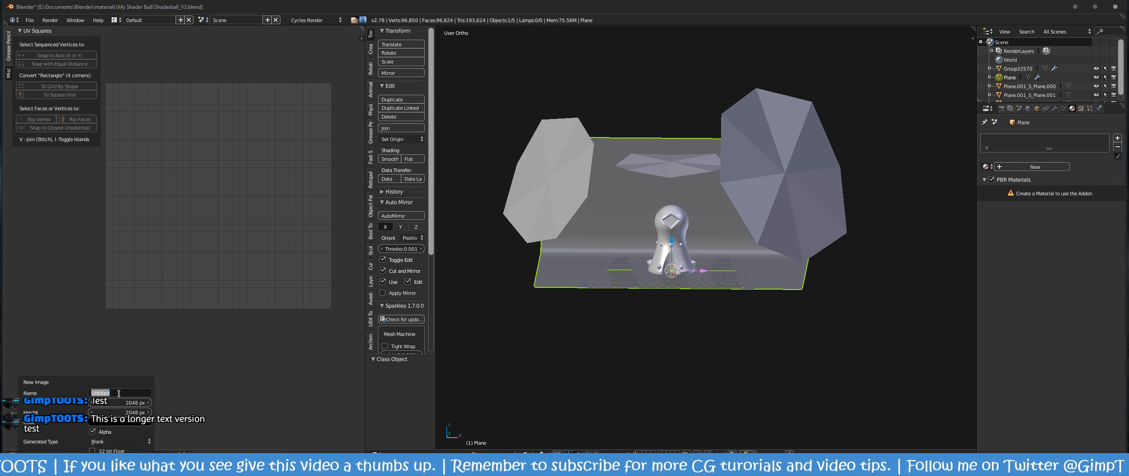
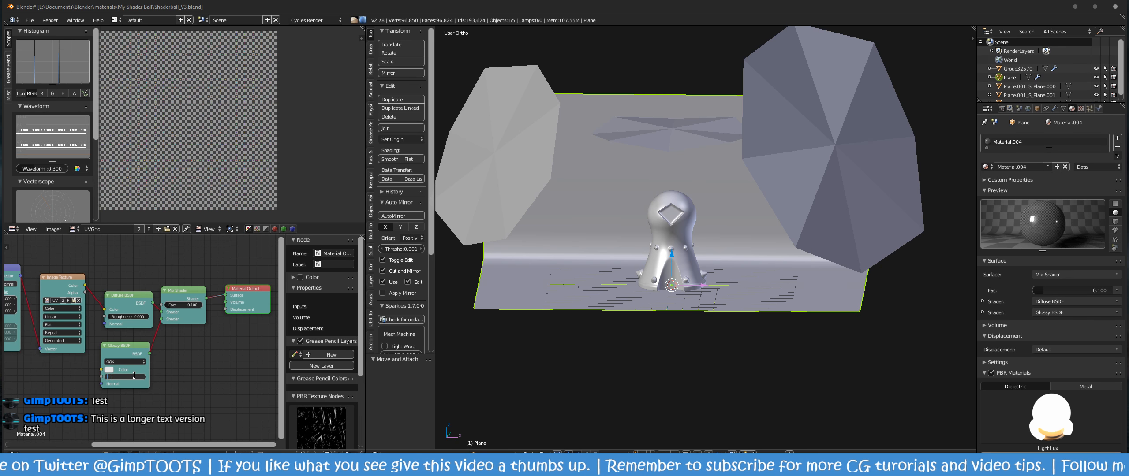
Step: Set the Glossy BSDF roughness to 0.01 in the backdrop's material
text(.01)
key(Return)
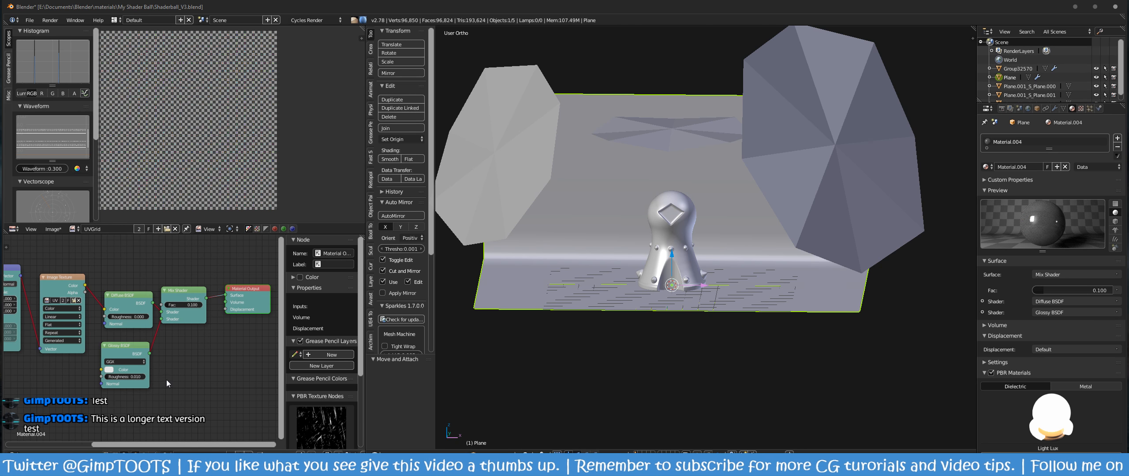
middle_drag(157, 350, 140, 364)
Step: Select the shader ball, collapse its material preview and apply the Car Paint dielectric PBR material to it
scroll(703, 223, up, 2)
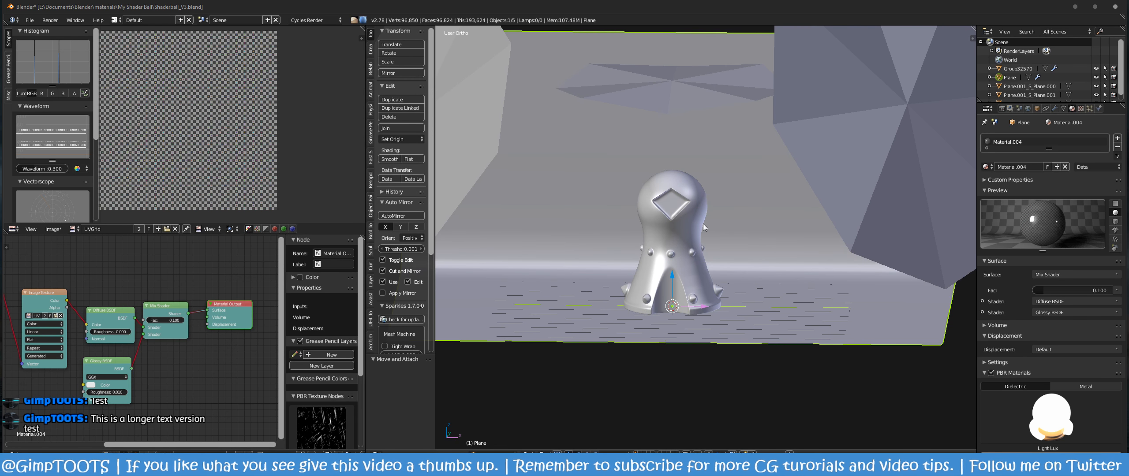
middle_drag(703, 224, 646, 218)
right_click(636, 201)
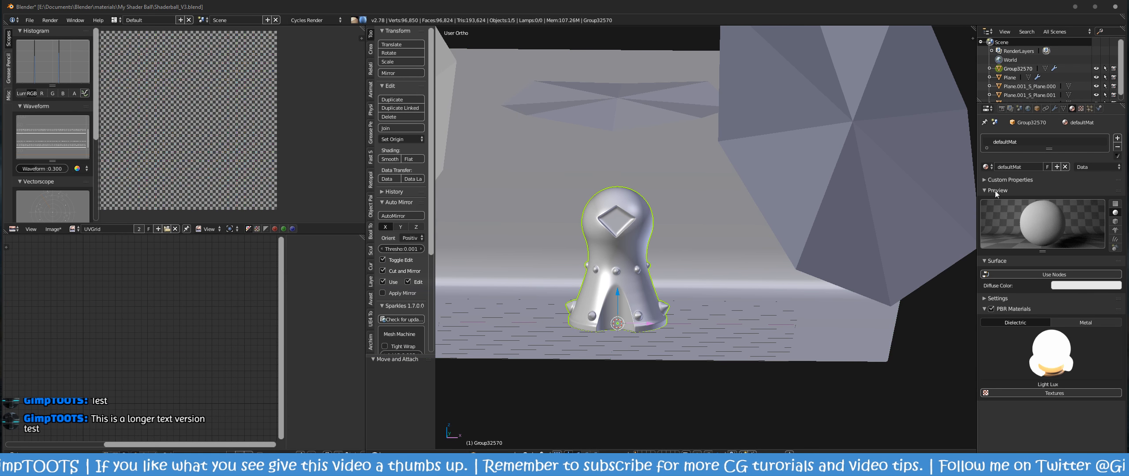
click(992, 191)
click(1044, 298)
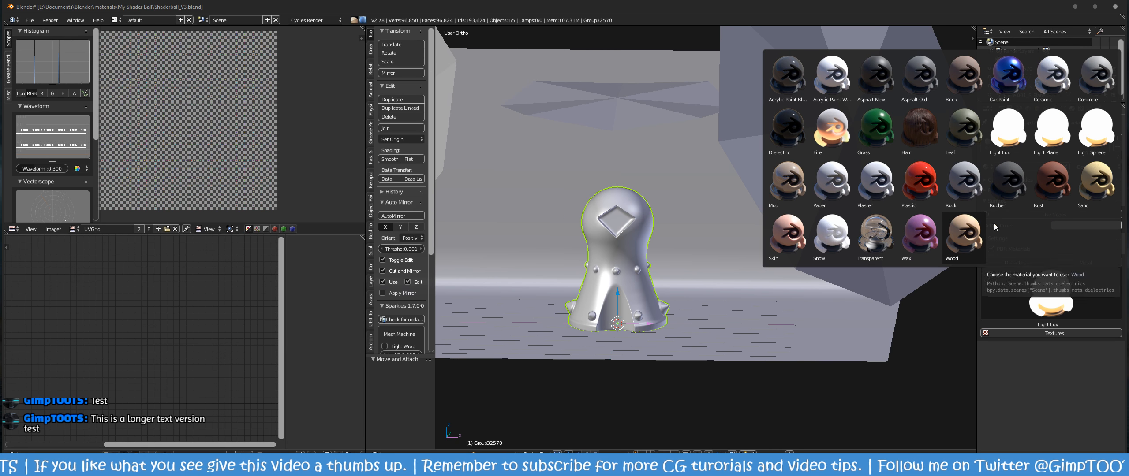
click(1015, 72)
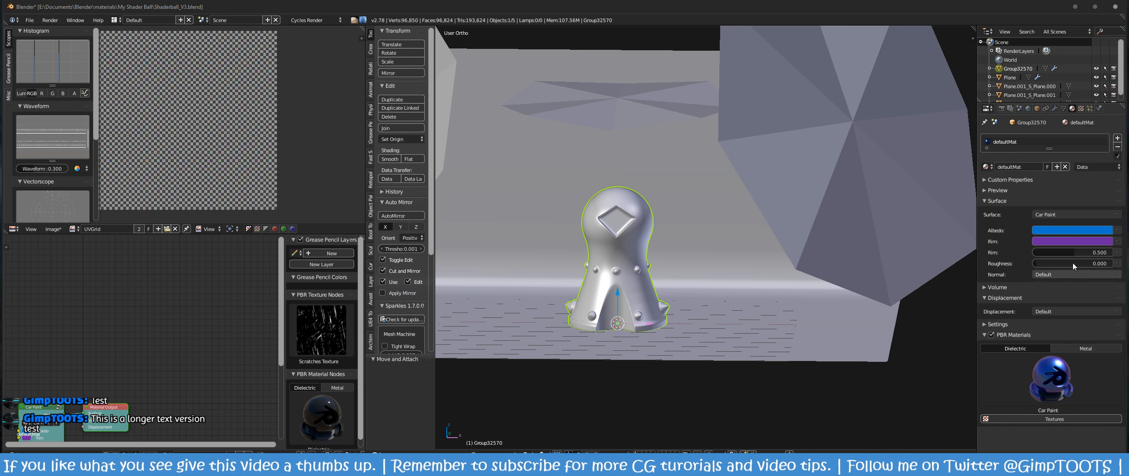
Step: Set the Car Paint albedo to red (R 0.604, G 0.005, B 0.066) and the rim color to green (R 0.043, G 0.774, B 0)
click(1079, 230)
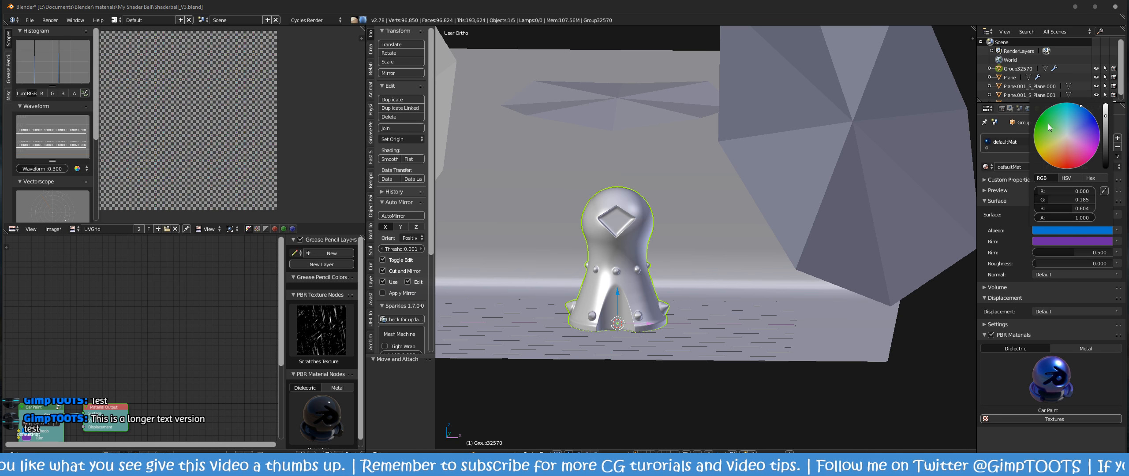
drag(1074, 150, 1076, 164)
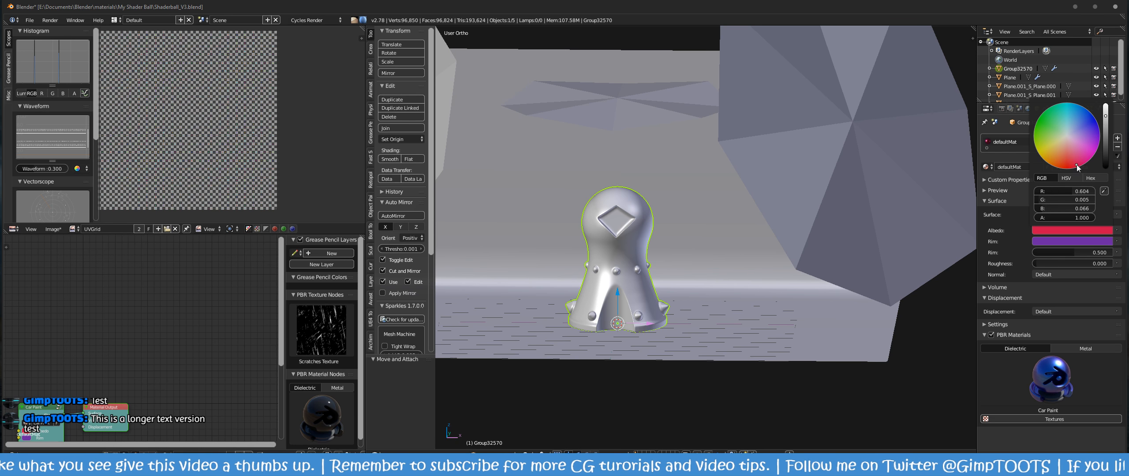
click(1071, 241)
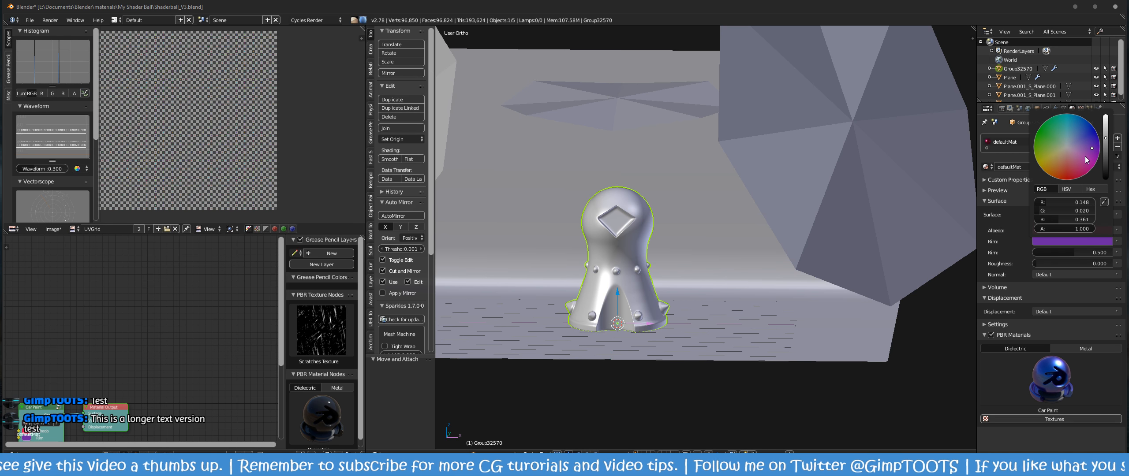
drag(1071, 141, 1034, 139)
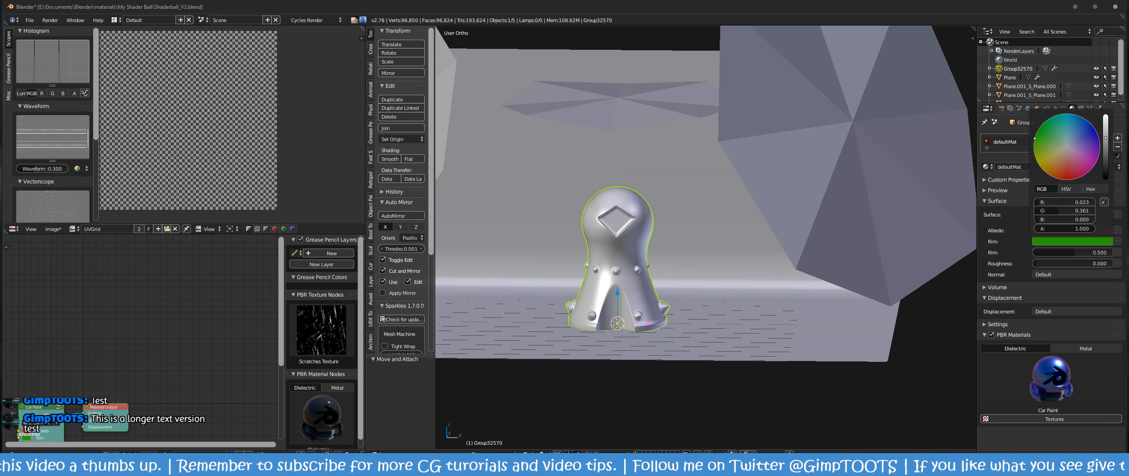
drag(1105, 139, 1105, 123)
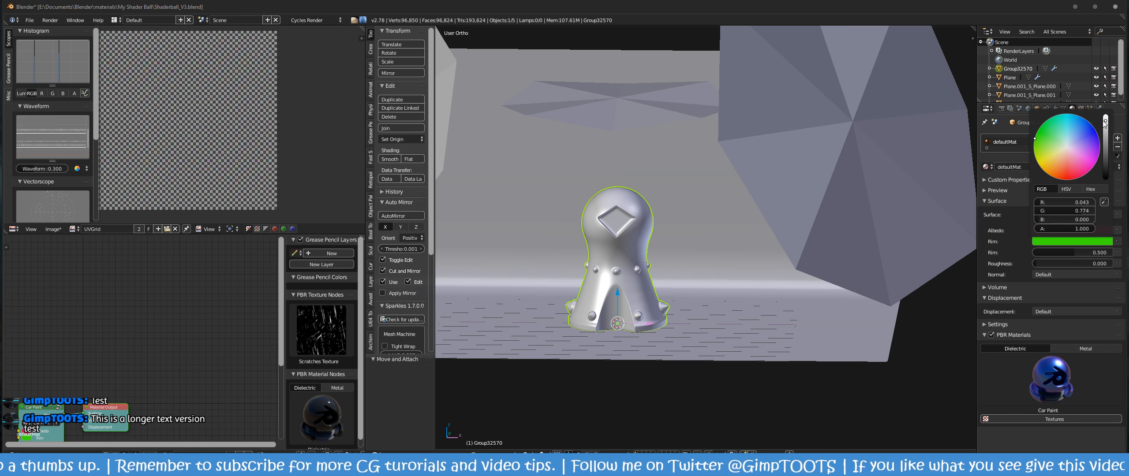
click(995, 192)
click(994, 192)
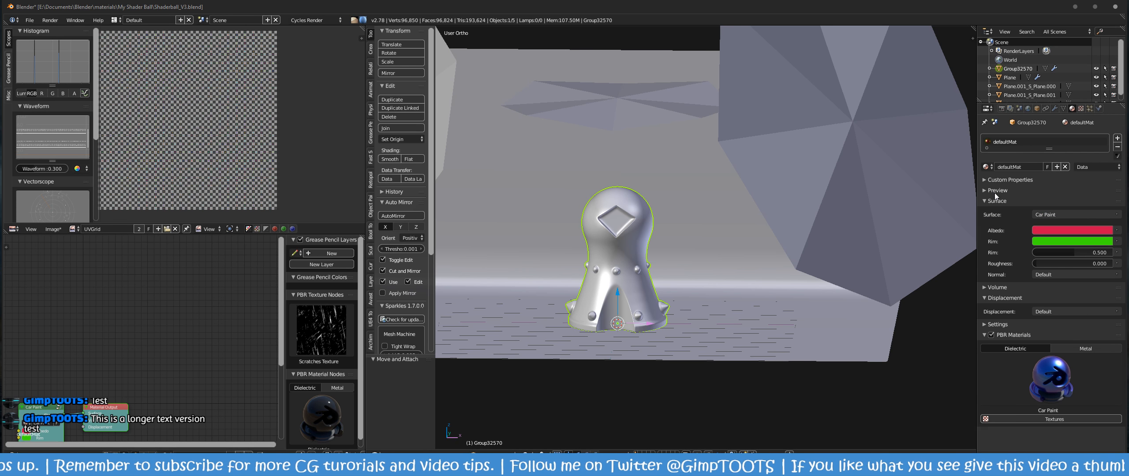
Step: Frame the shader ball closely and hide both side panels of the image editor showing the UV grid
scroll(580, 265, up, 4)
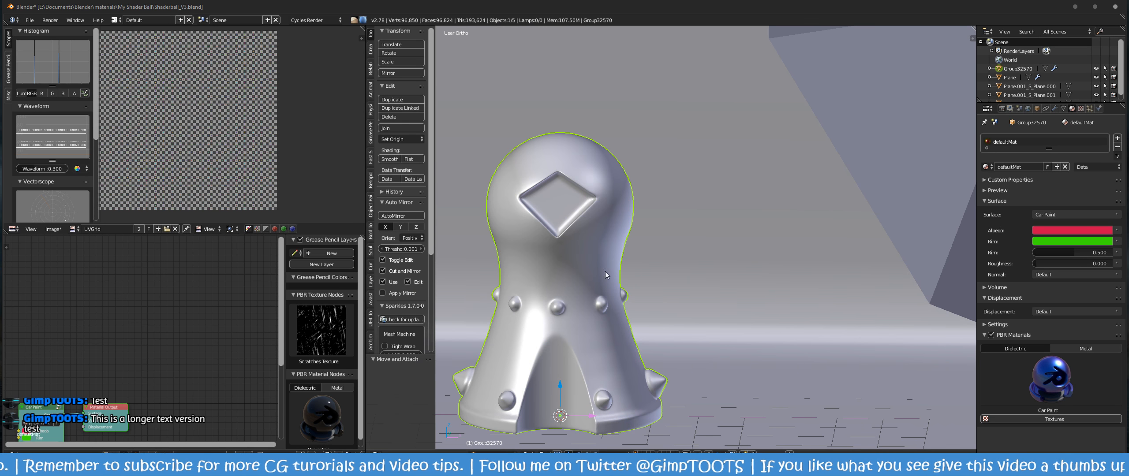
shift+middle_drag(605, 286, 724, 255)
scroll(701, 260, up, 3)
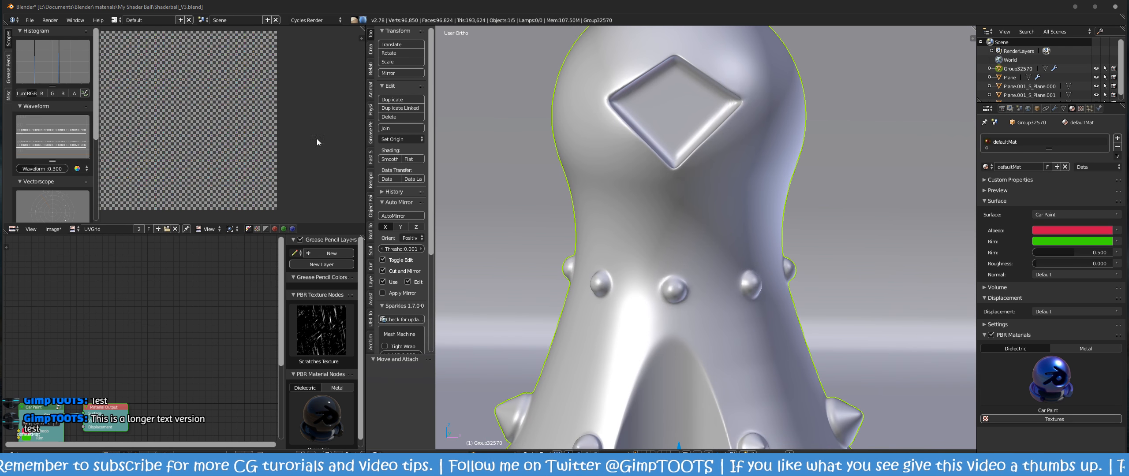
key(n)
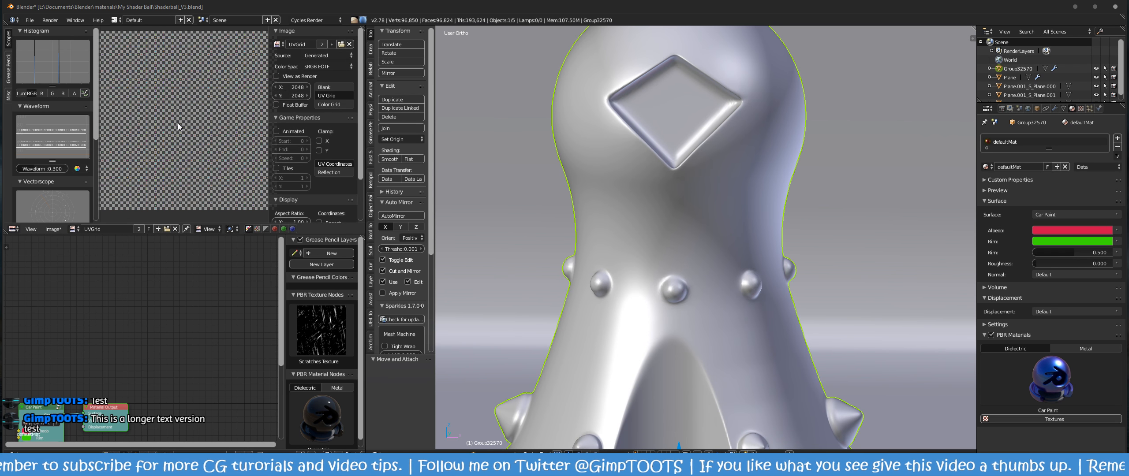
key(t)
key(n)
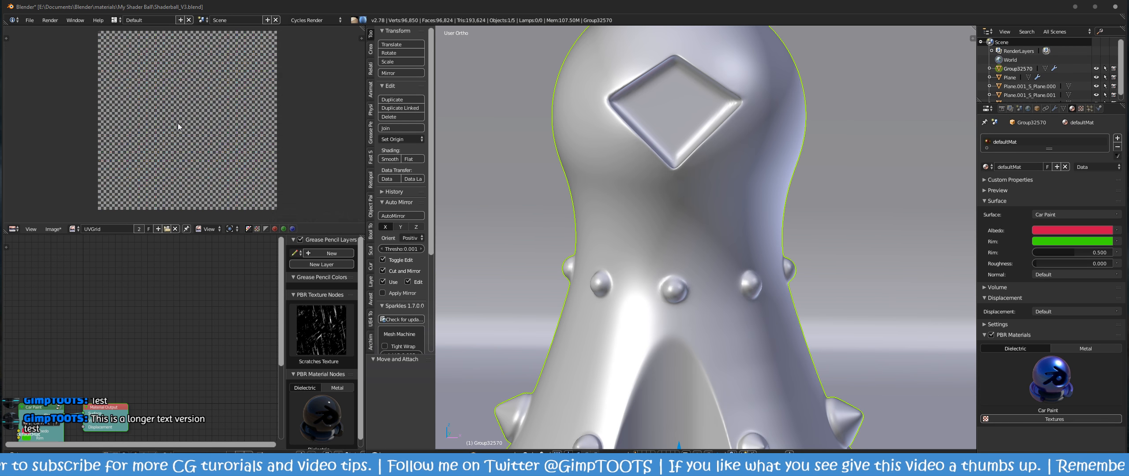
Step: Show the shader ball in rendered shading and hide the node editor's properties sidebar
shift+middle_drag(690, 193, 699, 195)
key(z)
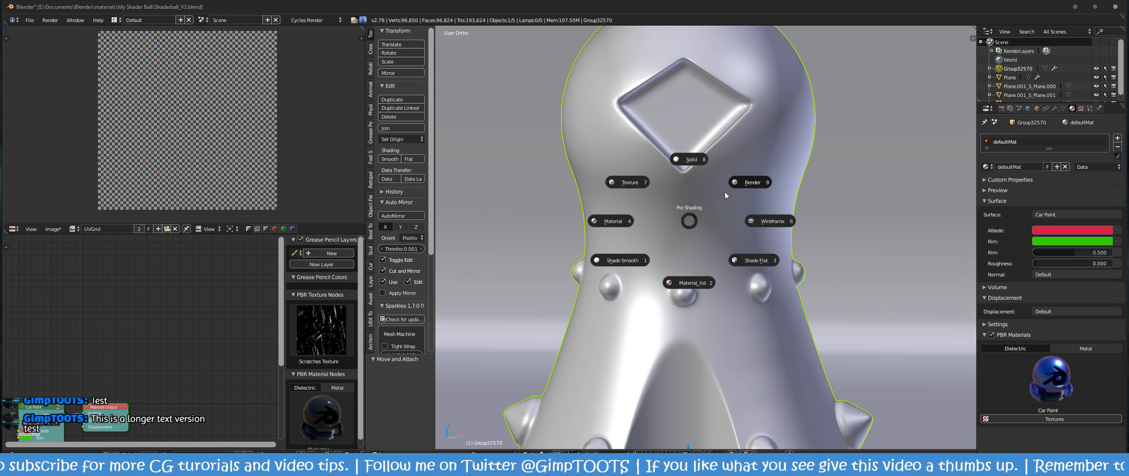
click(752, 183)
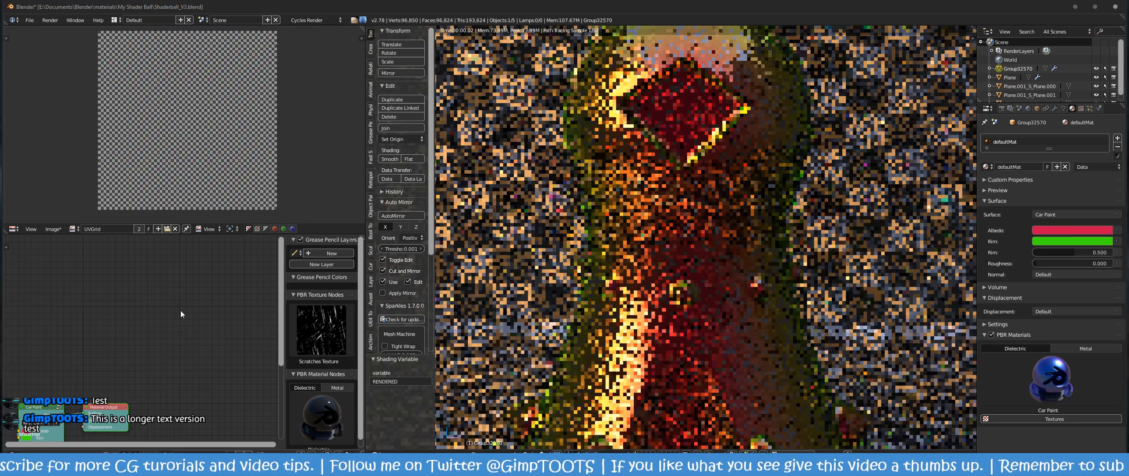
key(n)
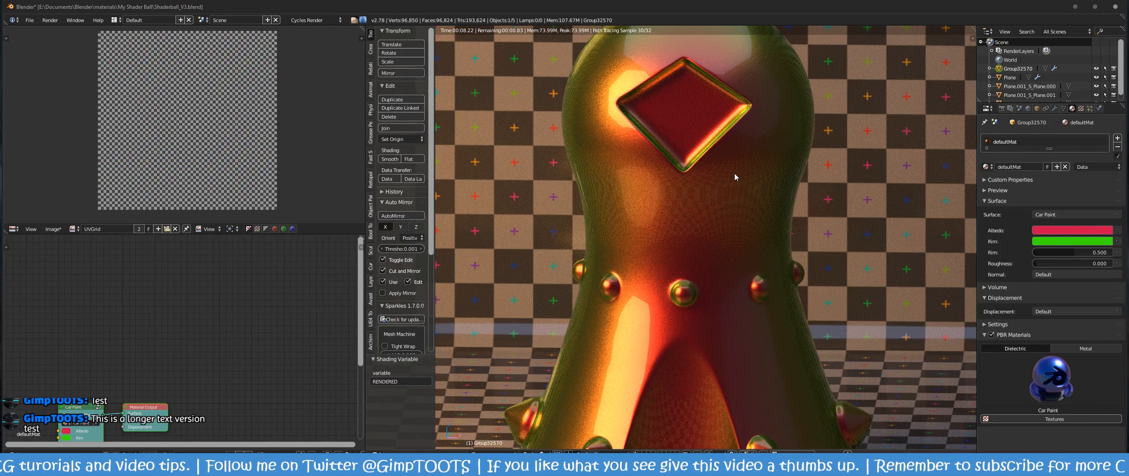
scroll(736, 186, down, 3)
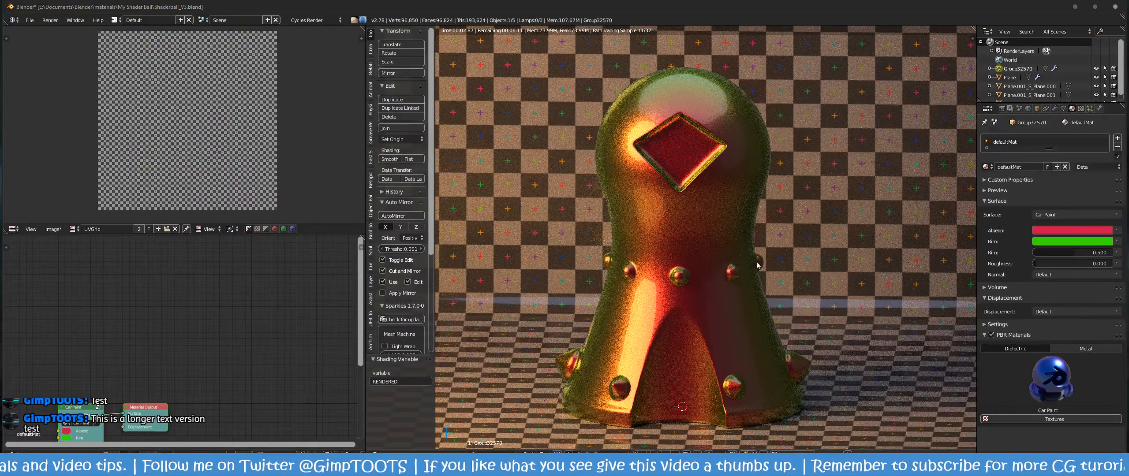
scroll(727, 258, down, 2)
scroll(717, 250, up, 2)
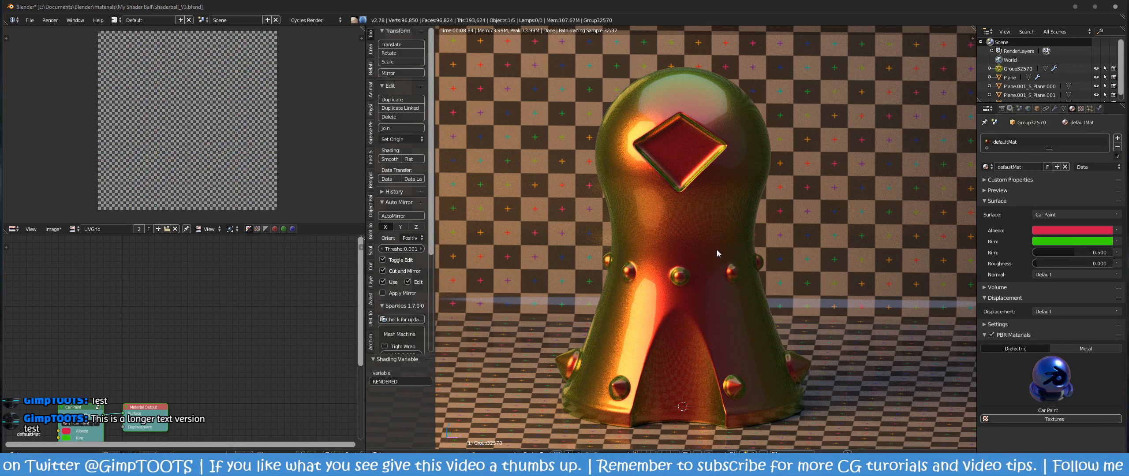
Step: Rename the mesh light Plane.001_S_Plane.000 as Light_02
click(1032, 86)
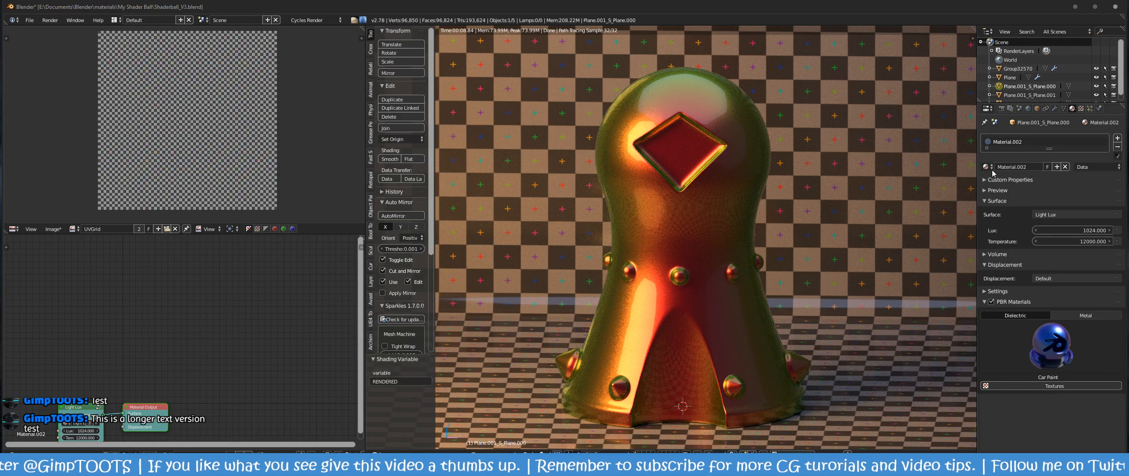
double_click(1018, 87)
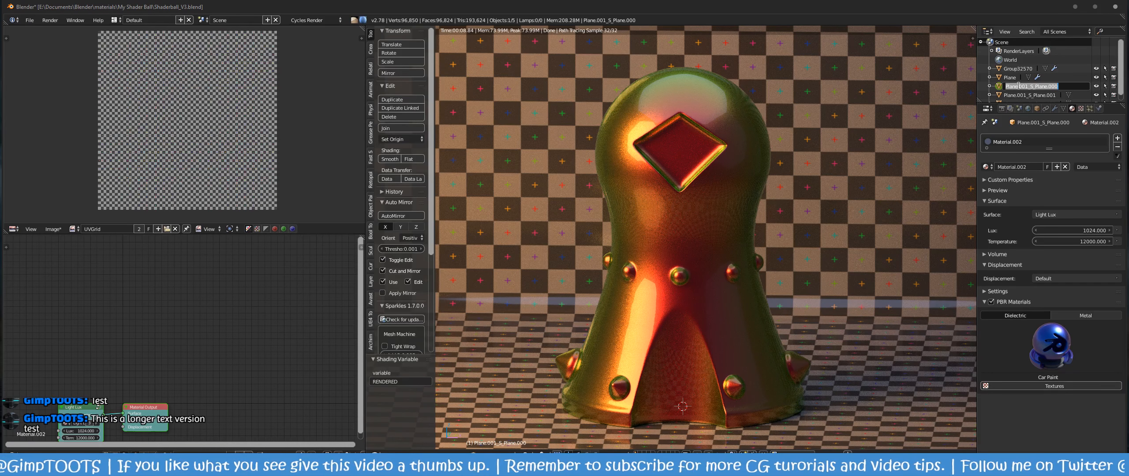
text(Light)
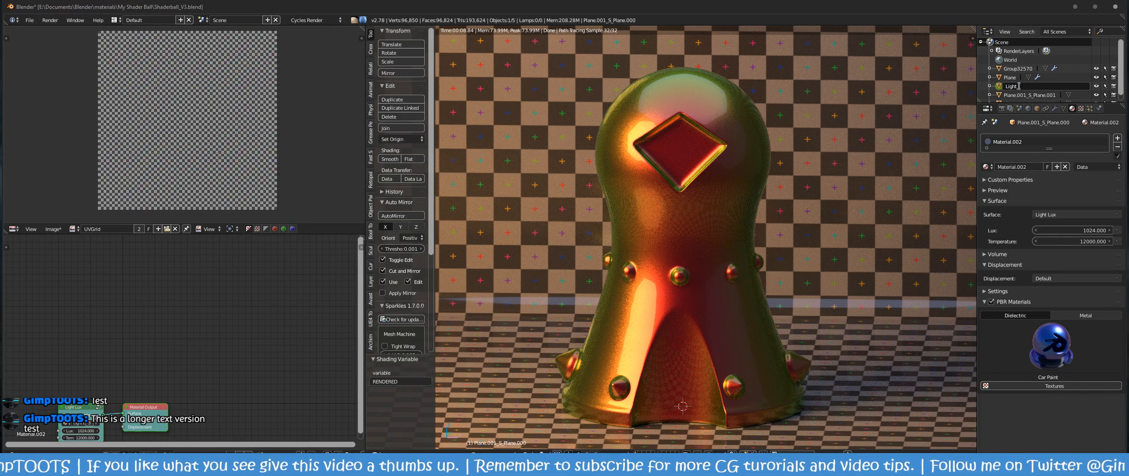
text(_02)
key(Return)
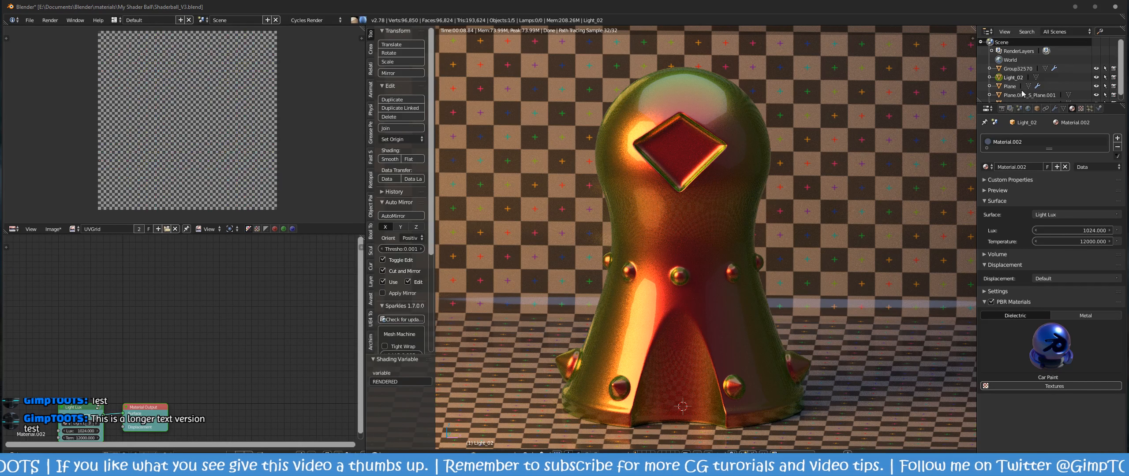
Step: Select the mesh light Plane.001_S_Plane.001 and return the viewport to solid shading to identify which light it is
click(1011, 87)
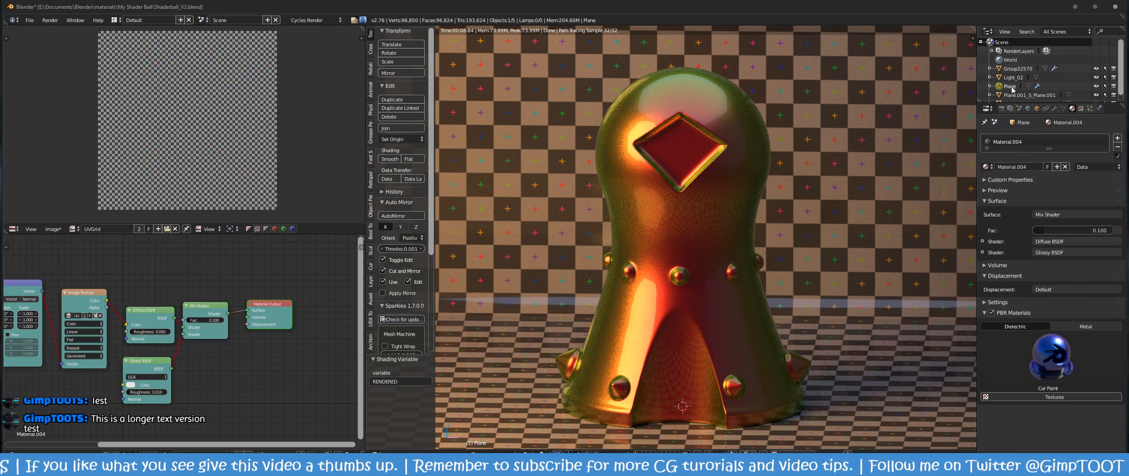
click(1011, 95)
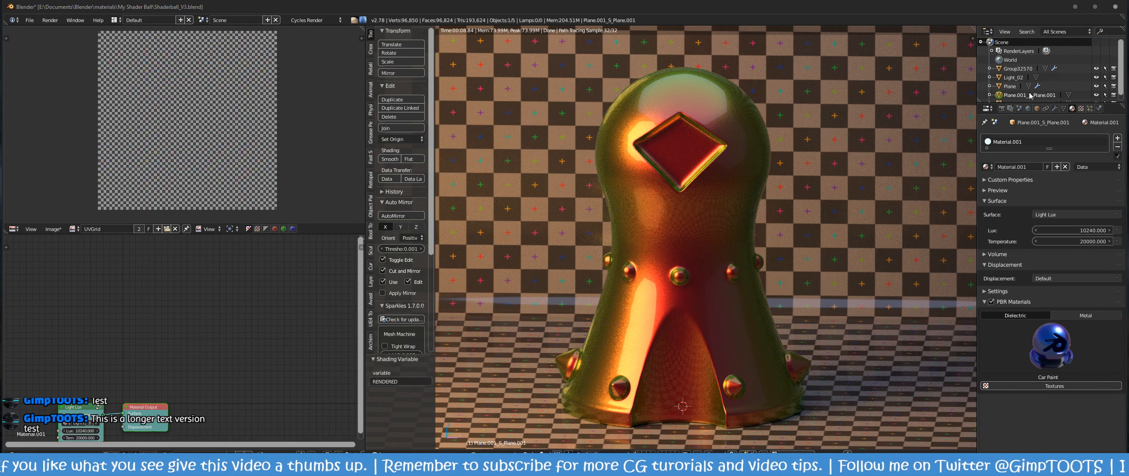
scroll(1016, 95, down, 1)
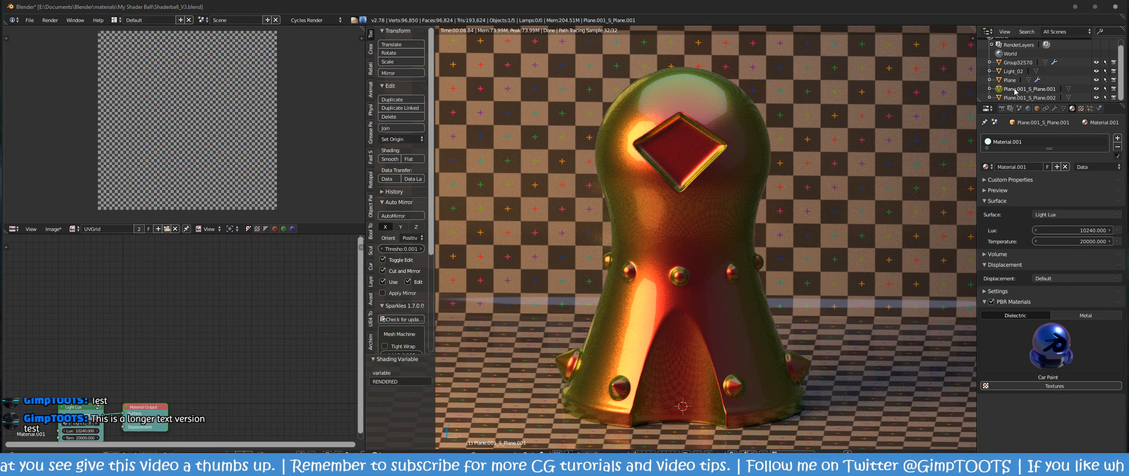
scroll(664, 209, down, 3)
key(z)
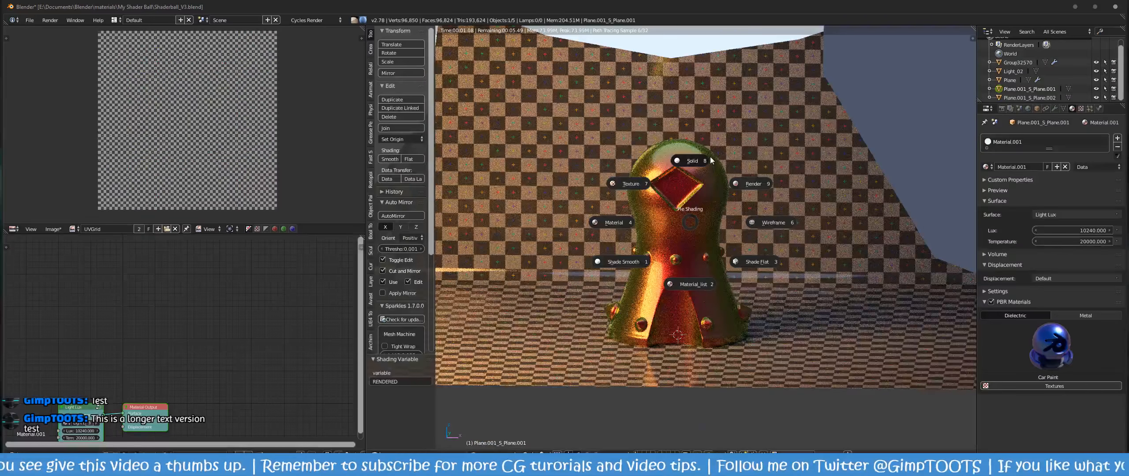
click(710, 160)
key(KP_0)
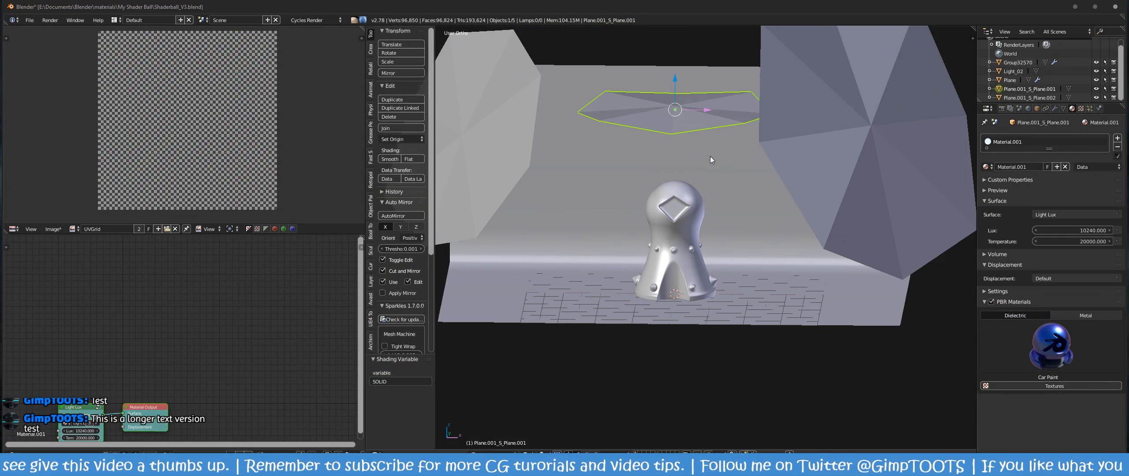
Step: Rename the mesh light above the shader ball as Light
double_click(1023, 89)
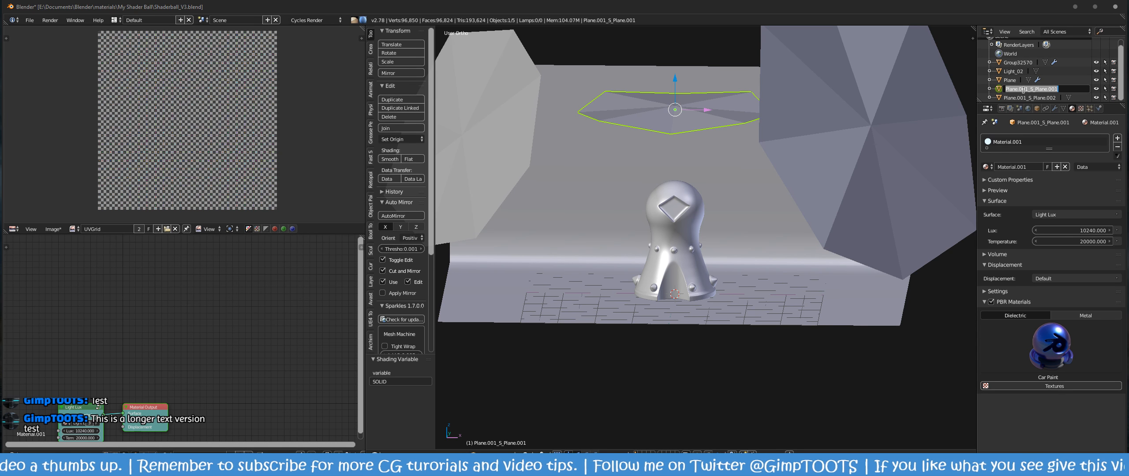
text(Light)
key(Return)
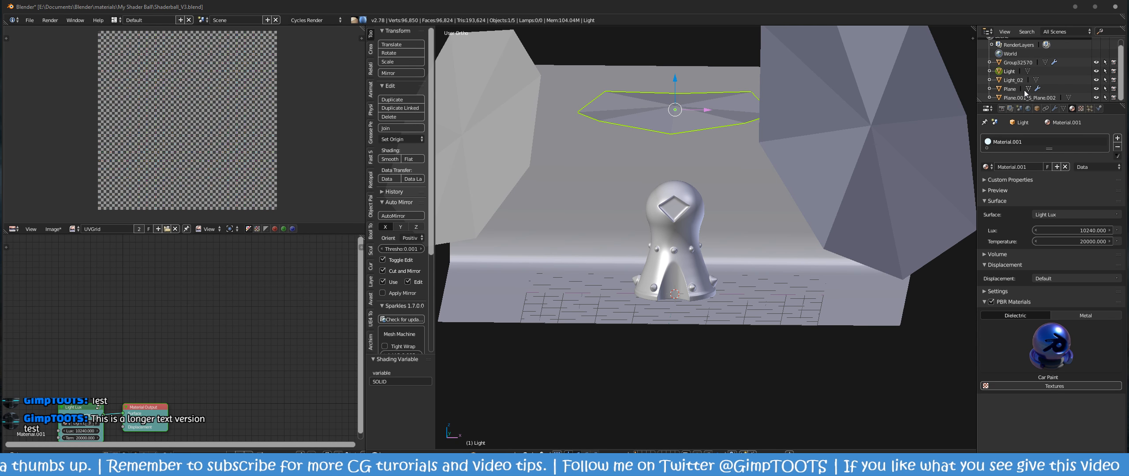
Step: Rename the mesh light Plane.001_S_Plane.002 as Light_03
double_click(1018, 97)
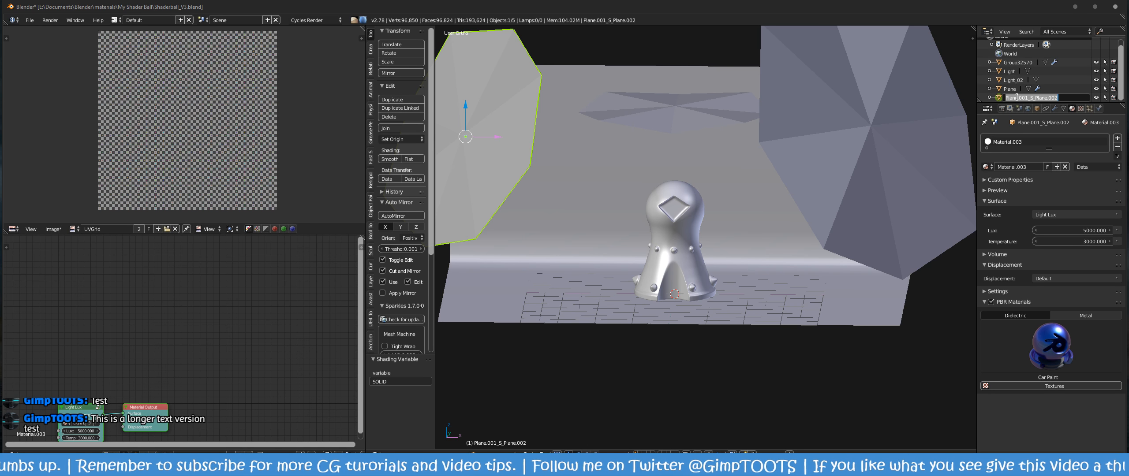
text(Light)
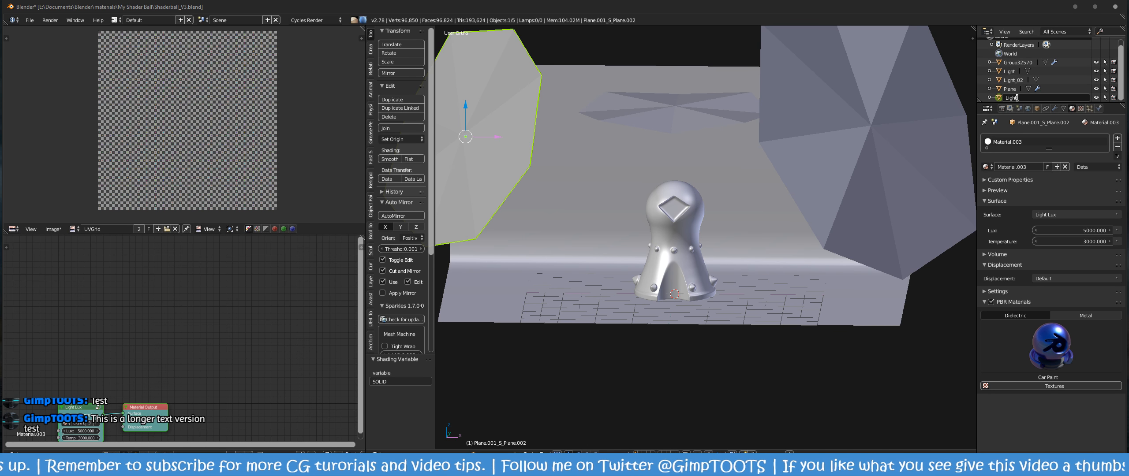
text(_03)
key(Return)
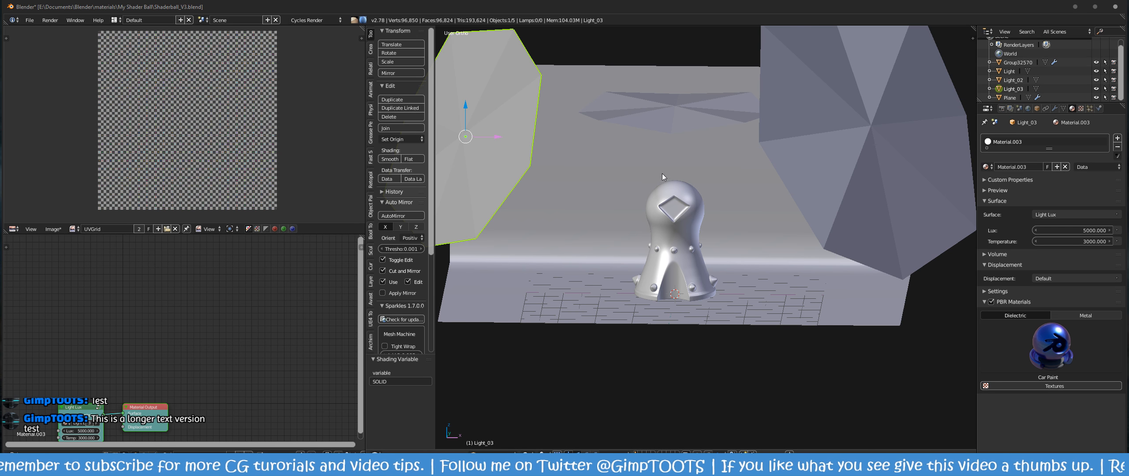
Step: Select Light_02, Light_03 and Light in turn in the scene to check which mesh each name belongs to
scroll(648, 174, down, 2)
middle_drag(647, 175, 750, 180)
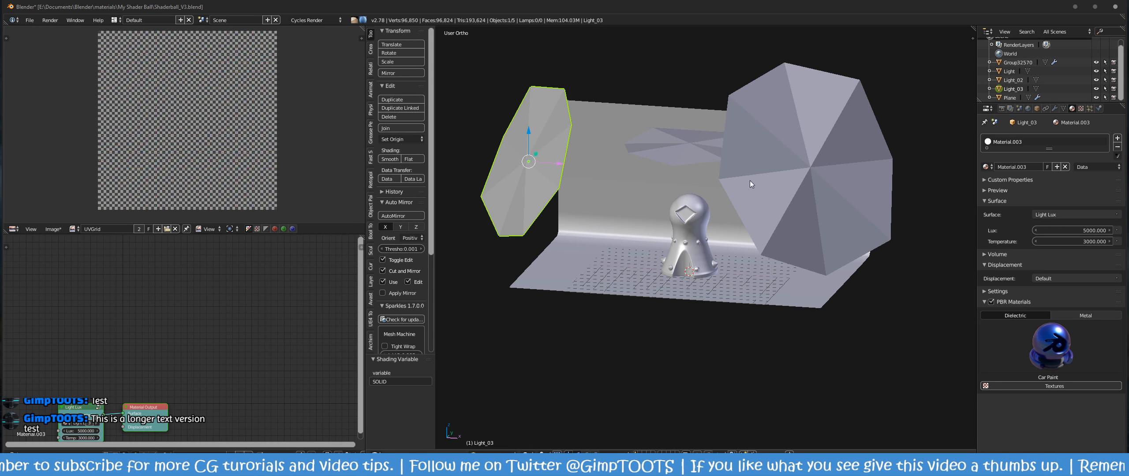
right_click(840, 178)
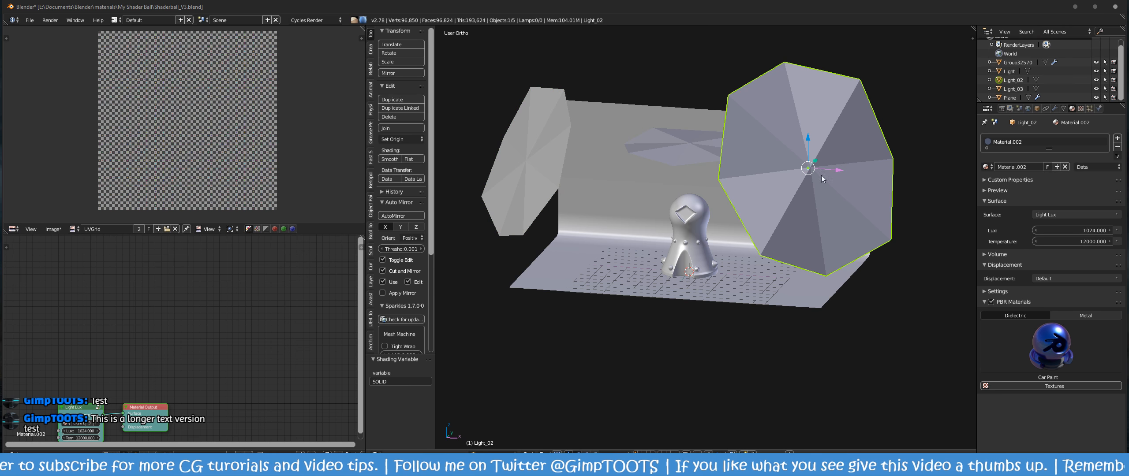
right_click(517, 158)
middle_drag(692, 178, 700, 196)
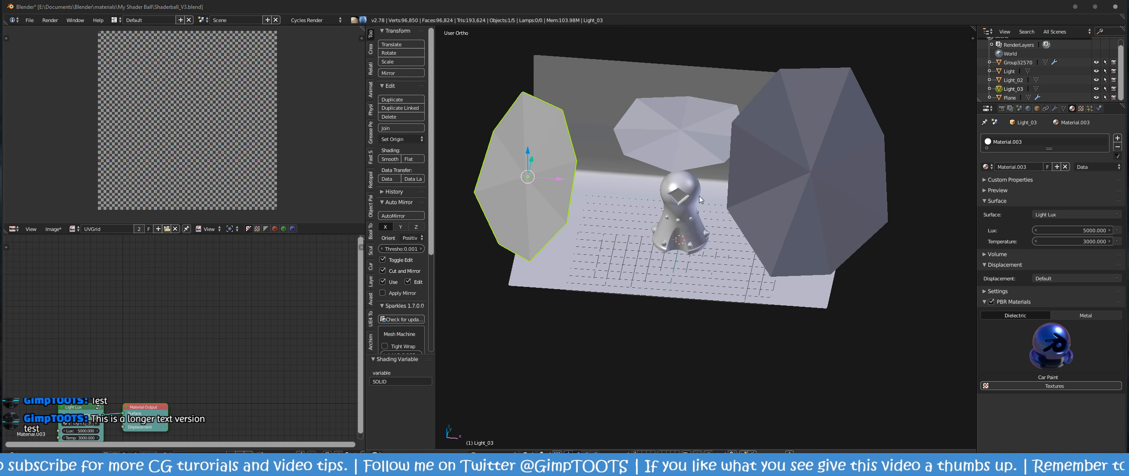
right_click(694, 151)
Step: Frame the shader ball closely from the front and show it in rendered shading
scroll(674, 178, up, 4)
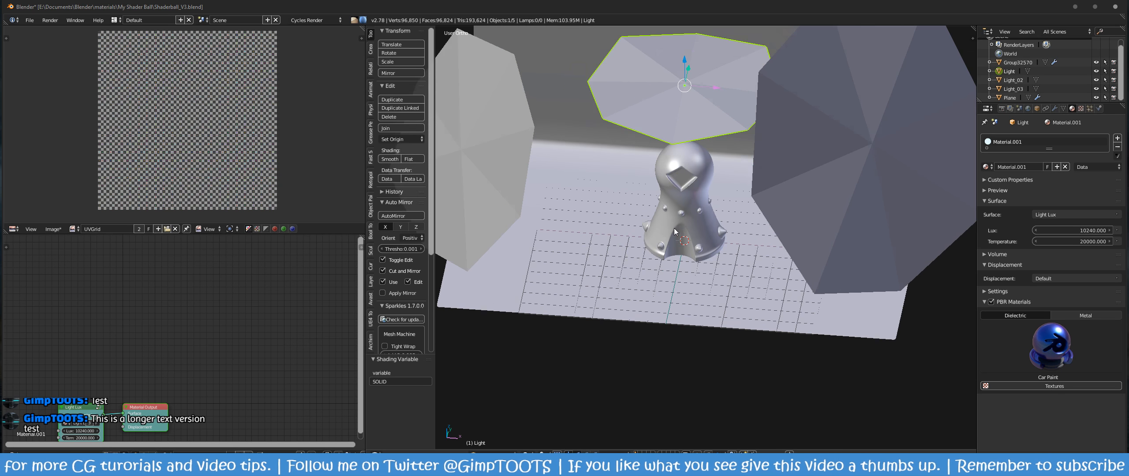
middle_drag(681, 216, 686, 224)
scroll(706, 230, up, 4)
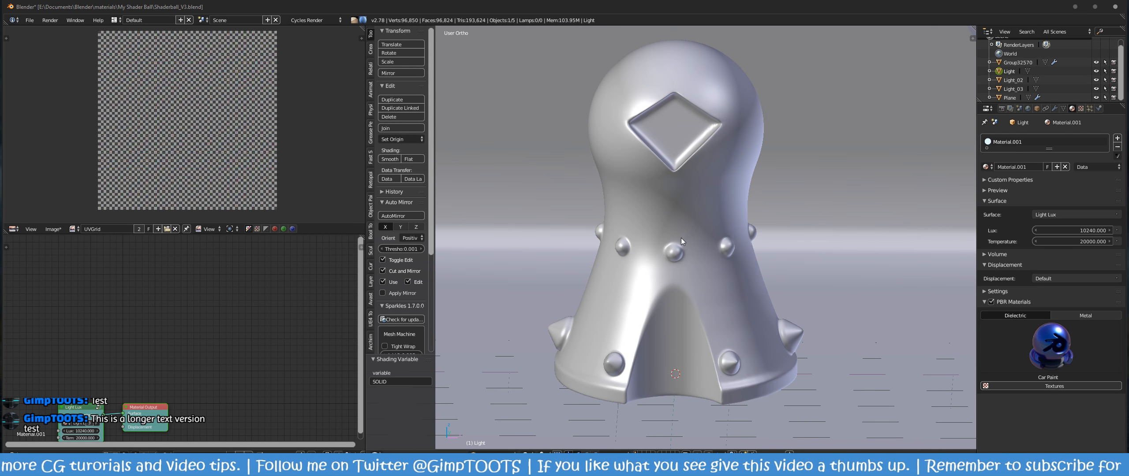
key(z)
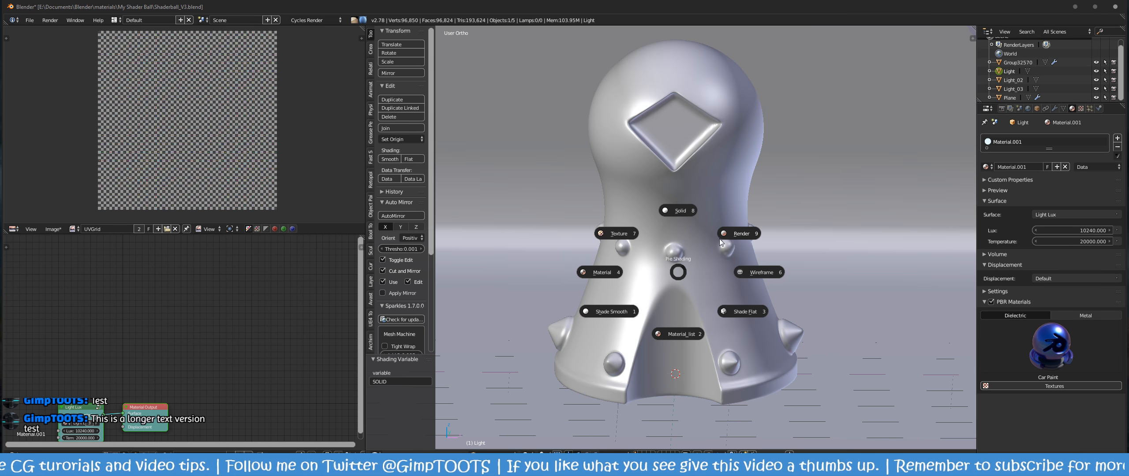
click(720, 238)
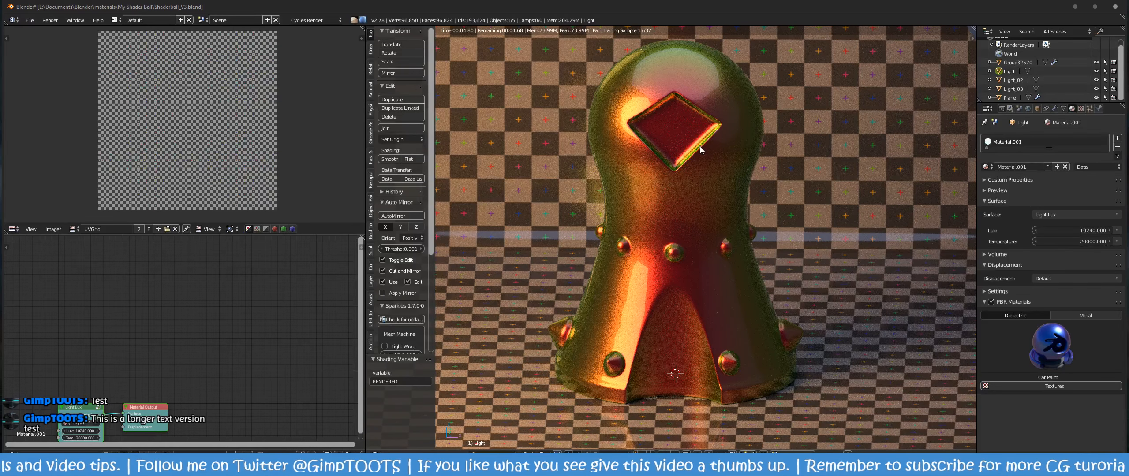
Step: Set the Lux value of Light_03's material to 1200, keeping its temperature at 3000
click(987, 194)
click(986, 194)
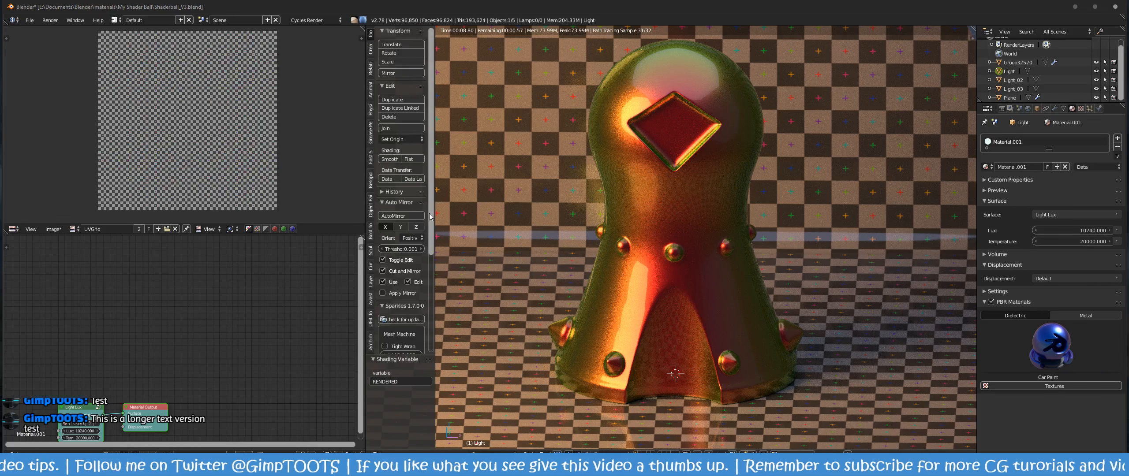
click(1012, 90)
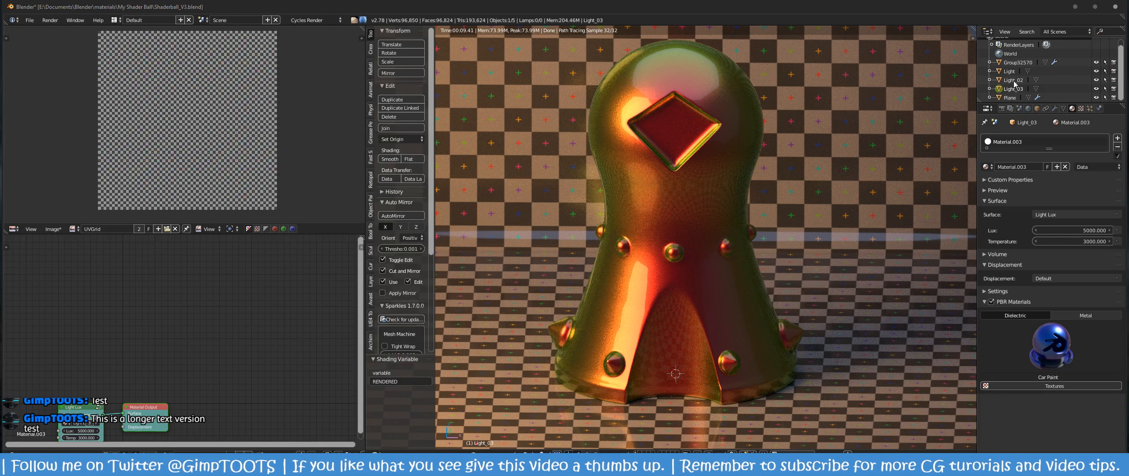
click(1013, 81)
click(1009, 89)
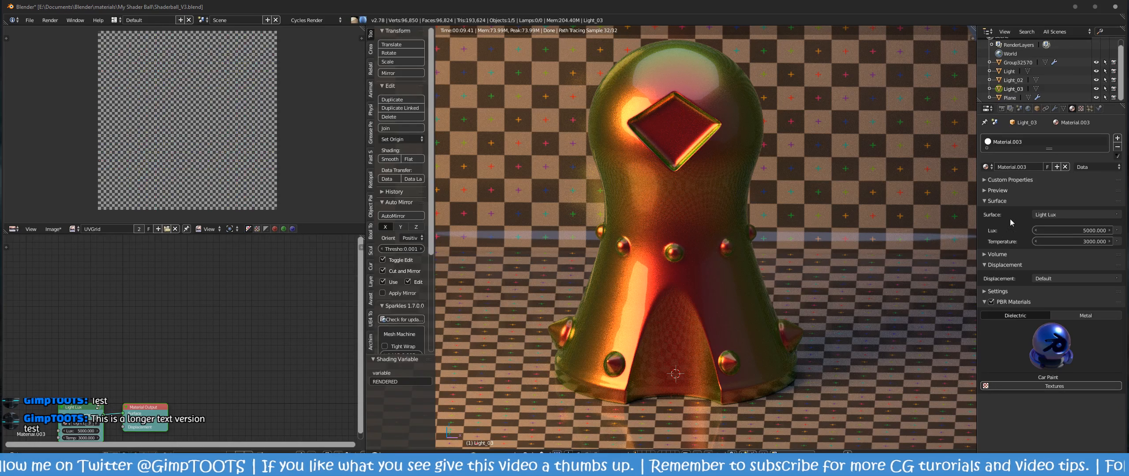
click(1078, 241)
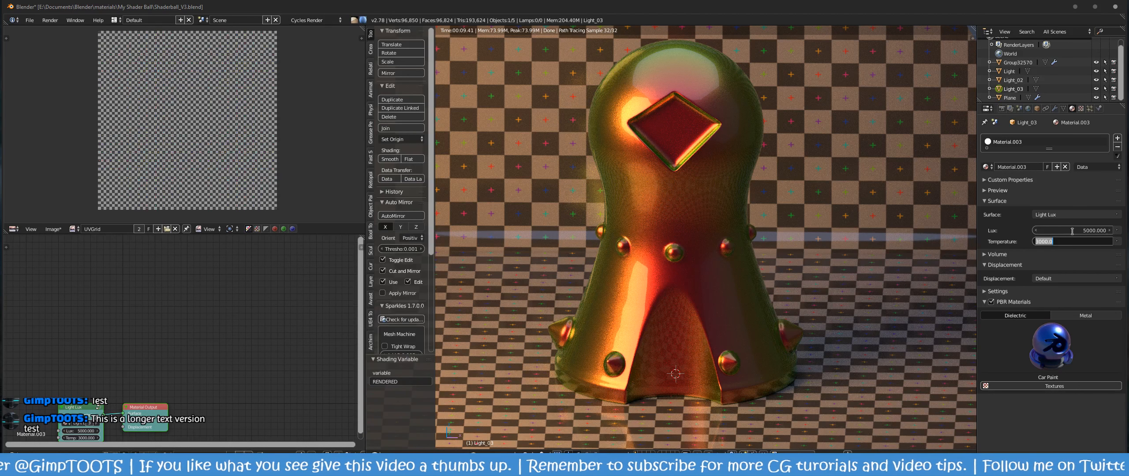
click(1072, 231)
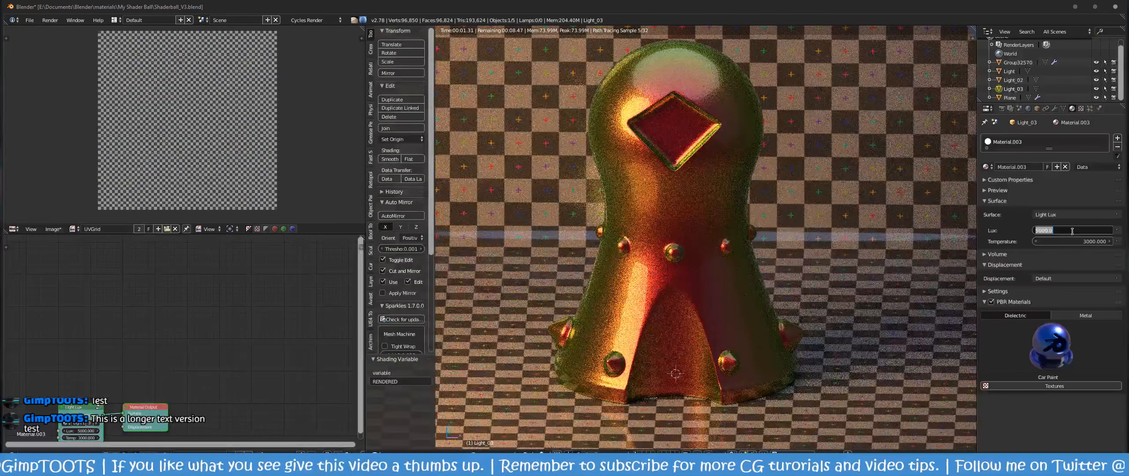
text(1)
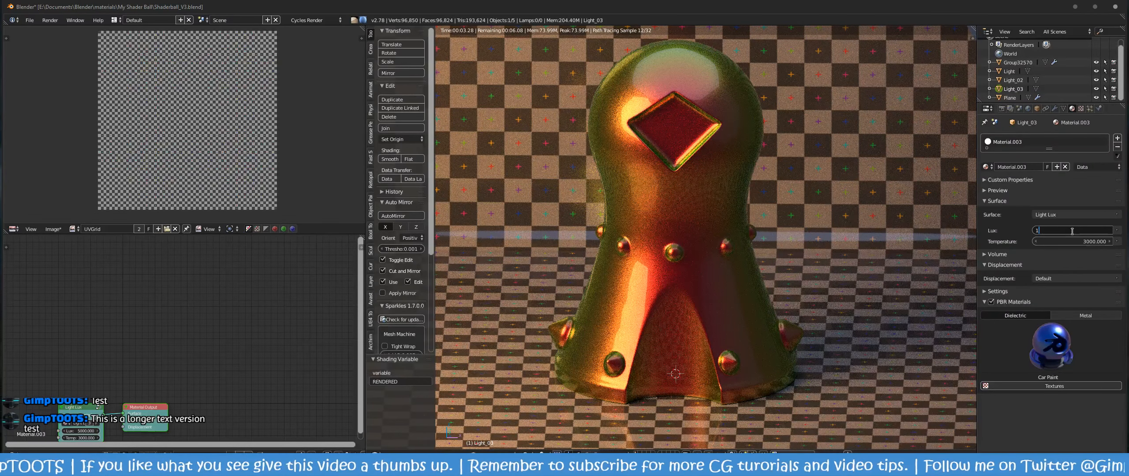
text(200)
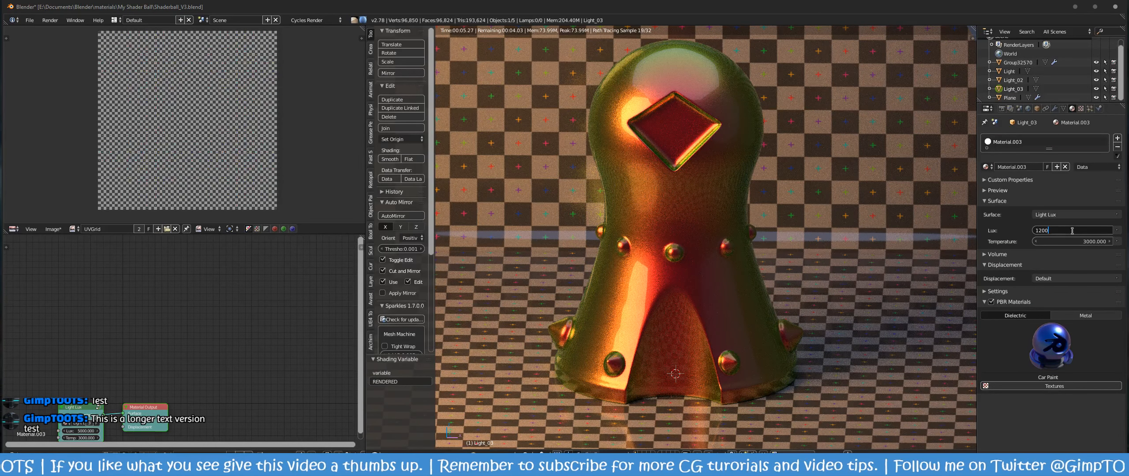
key(Return)
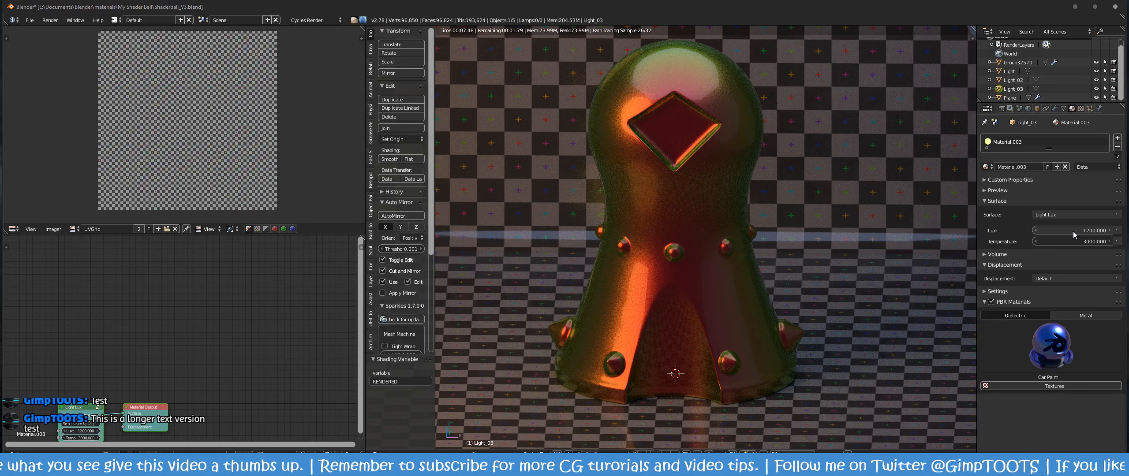
click(1085, 241)
key(Return)
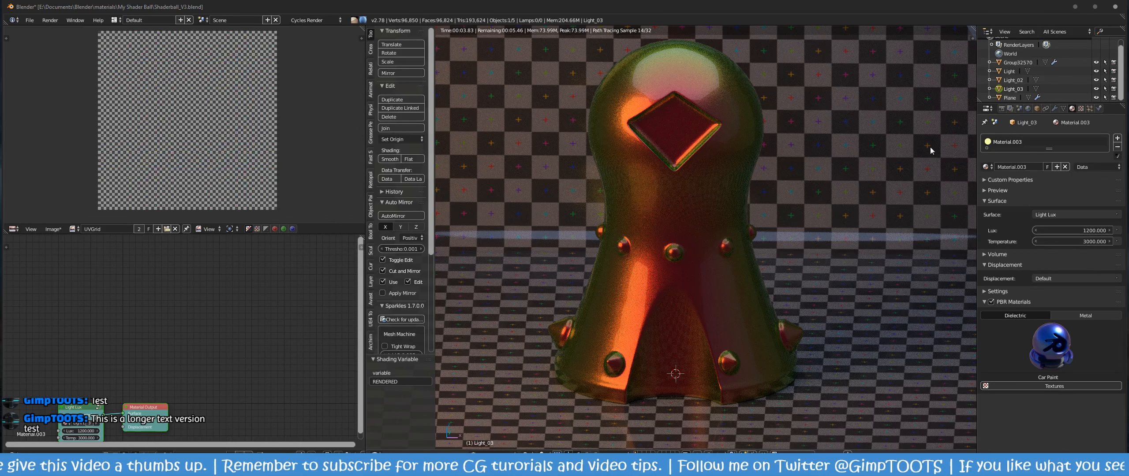
Step: Try Lux values of 1200 and then 1500 on Light_02's material
click(1009, 81)
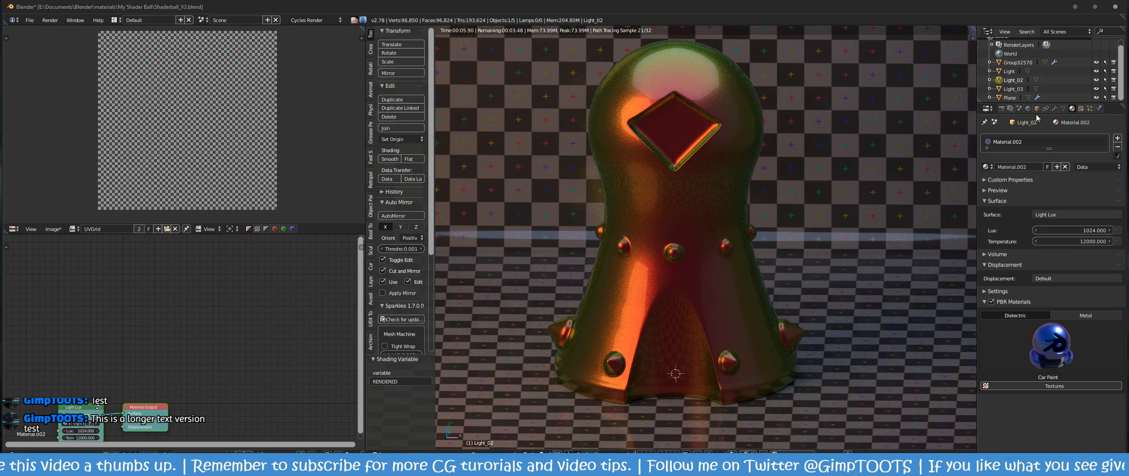
click(1065, 230)
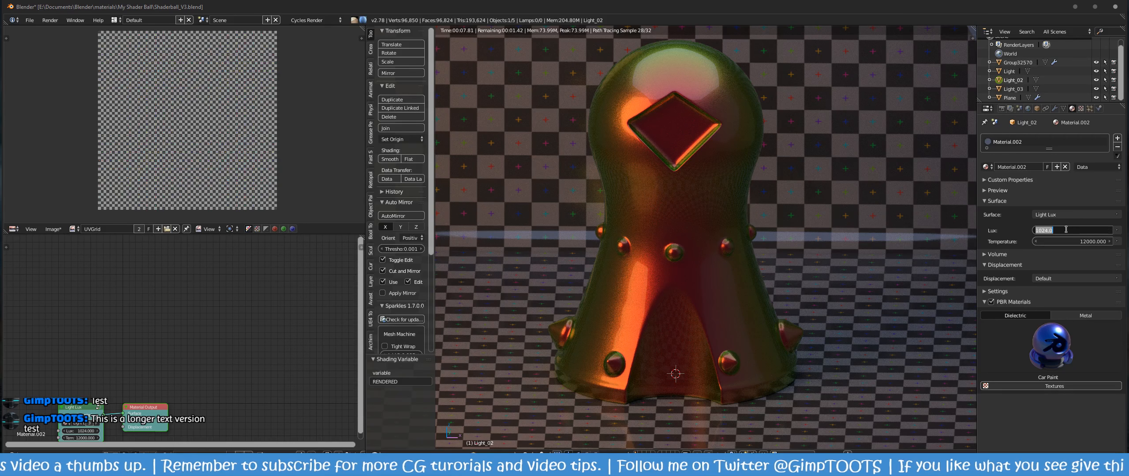
text(1200)
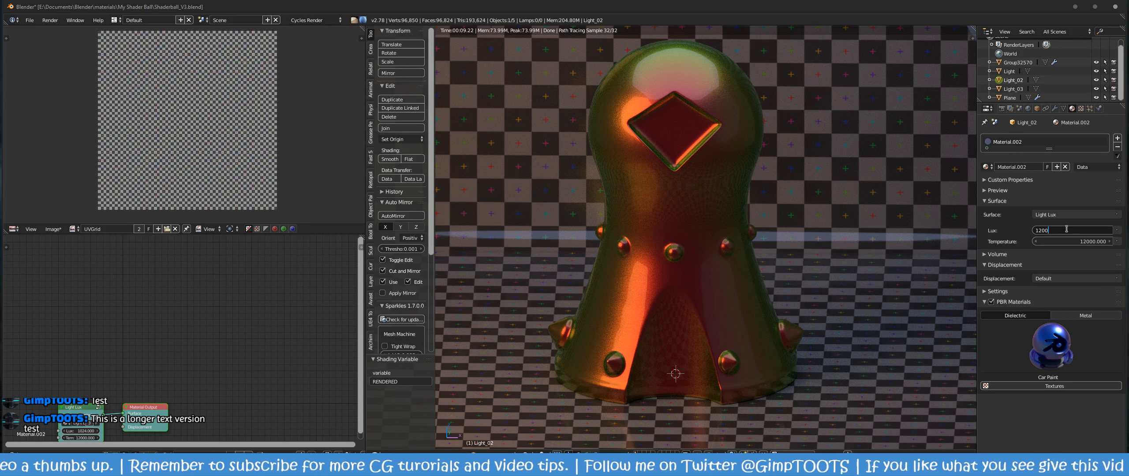
key(Return)
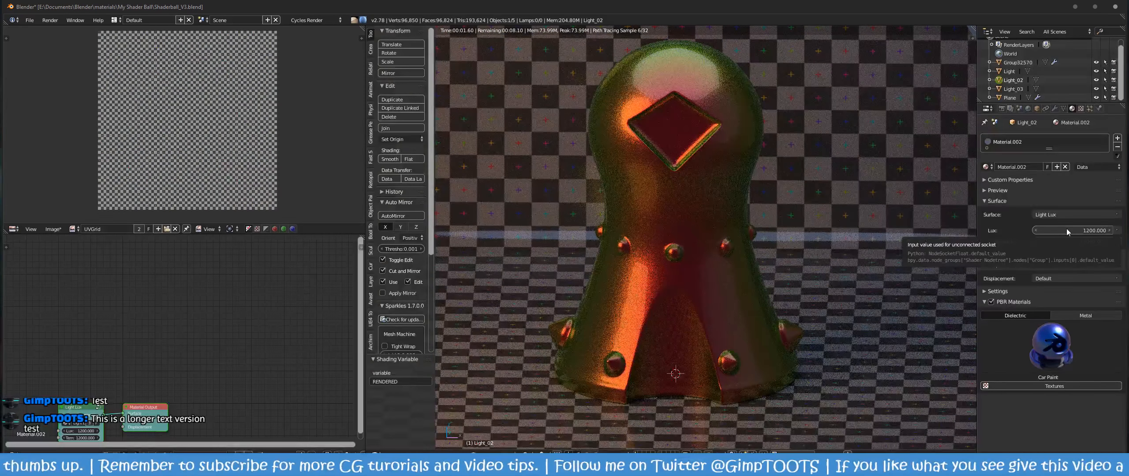
click(1066, 229)
text(1)
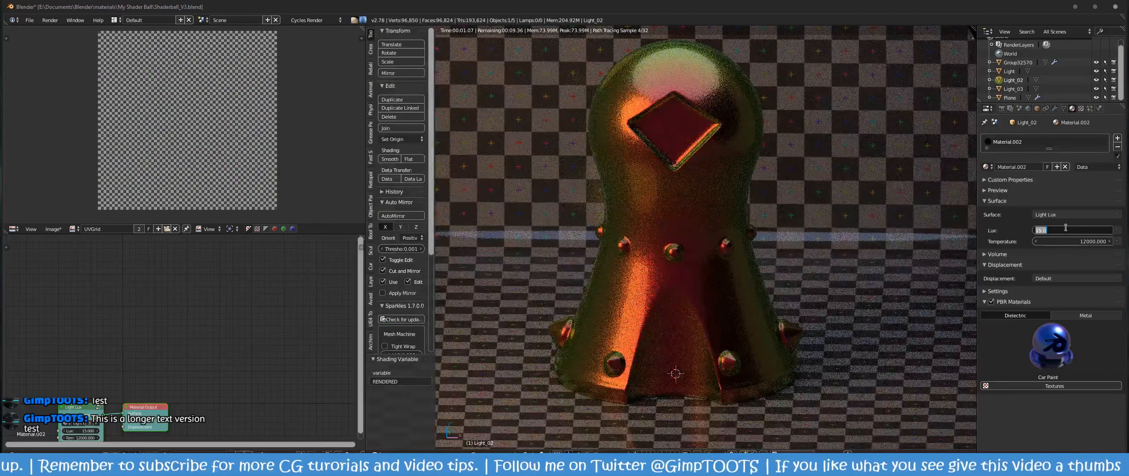
text(500)
key(Return)
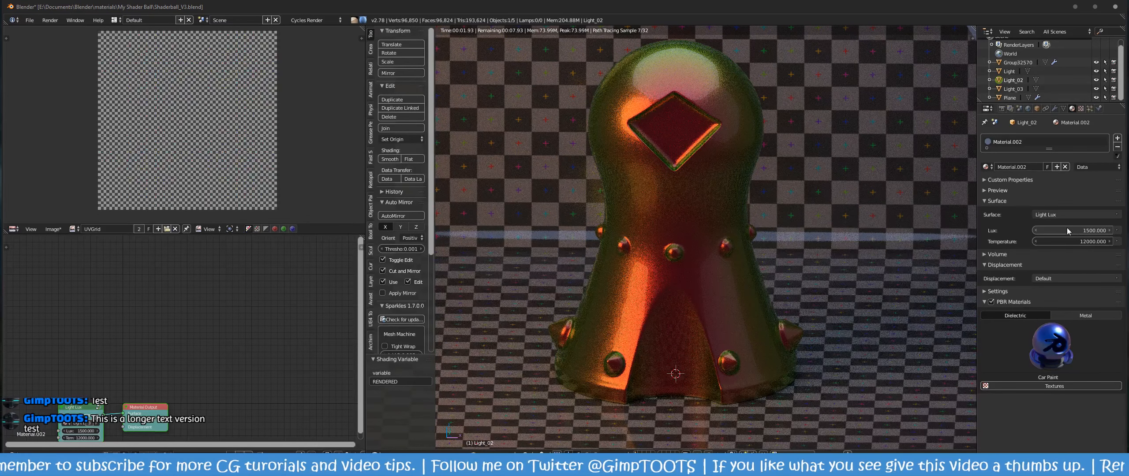
Step: Raise the Lux value of Light_02's material to 2500, then to 3000
click(1067, 229)
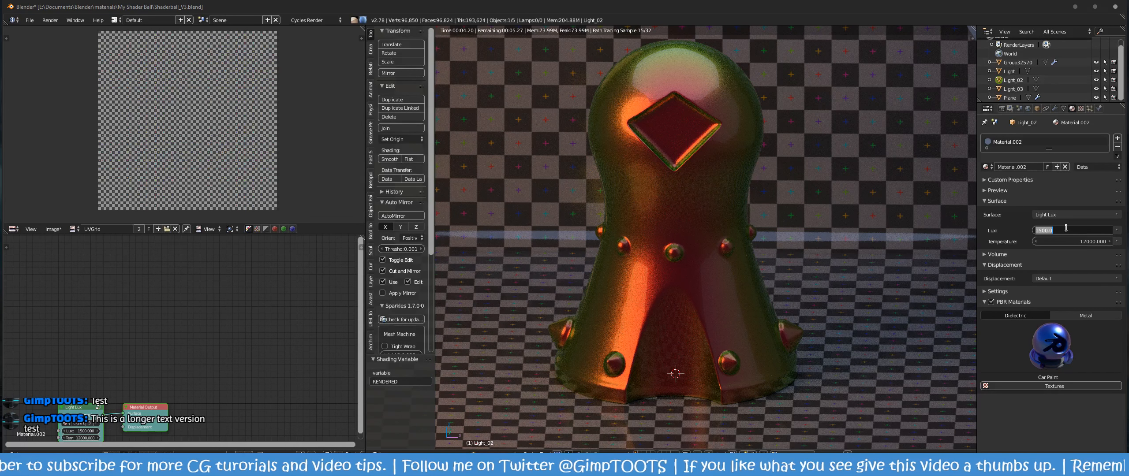
text(3)
key(BackSpace)
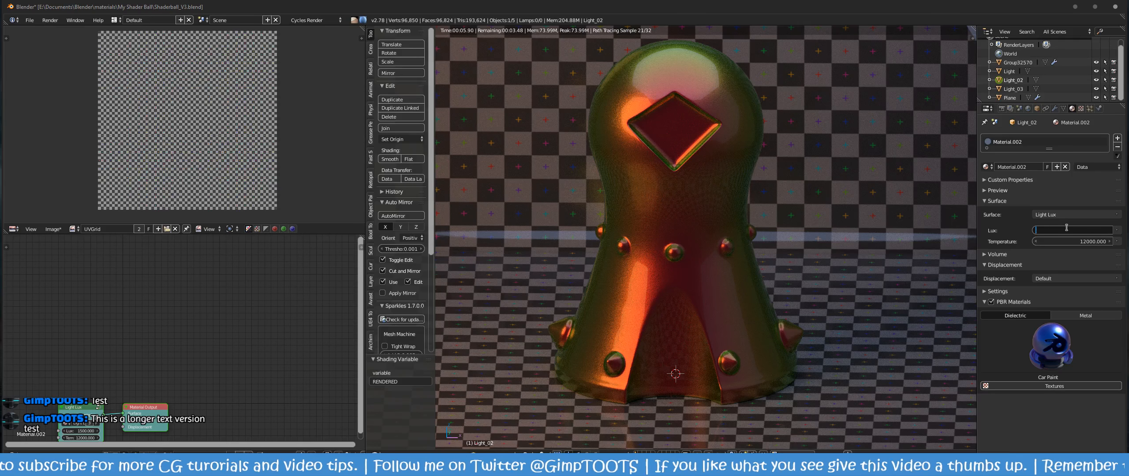
text(2500)
key(Return)
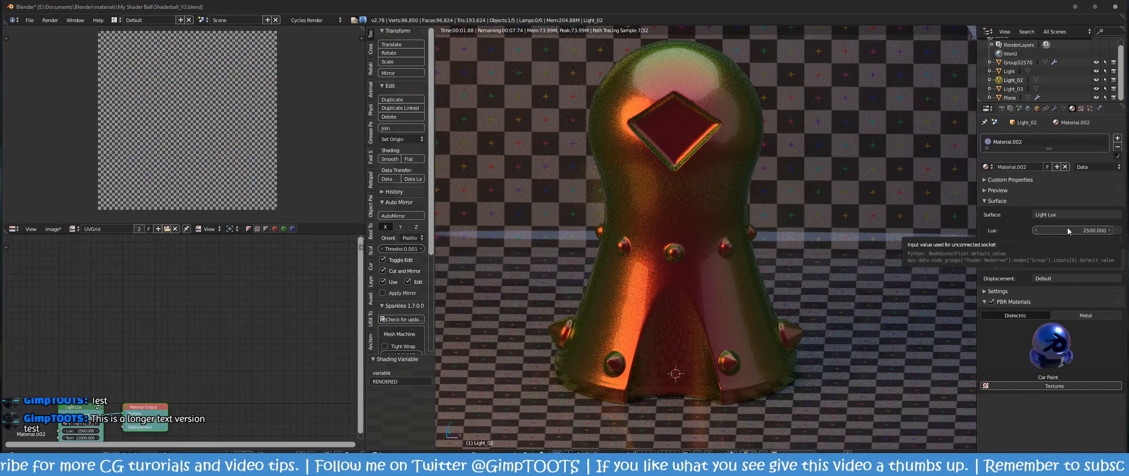
click(1071, 226)
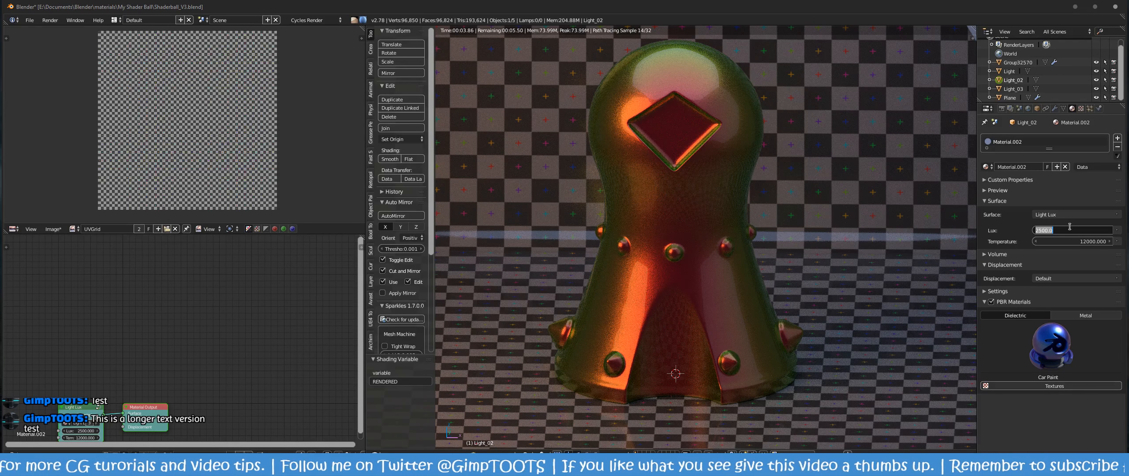
text(30)
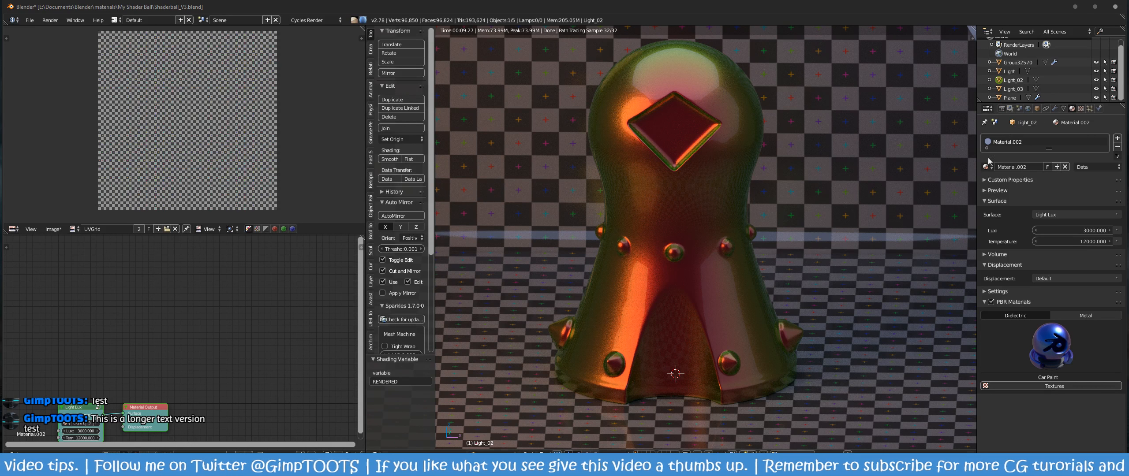
Step: Set the temperature of Light_03's material to 5000 and show the material's preview
click(1010, 89)
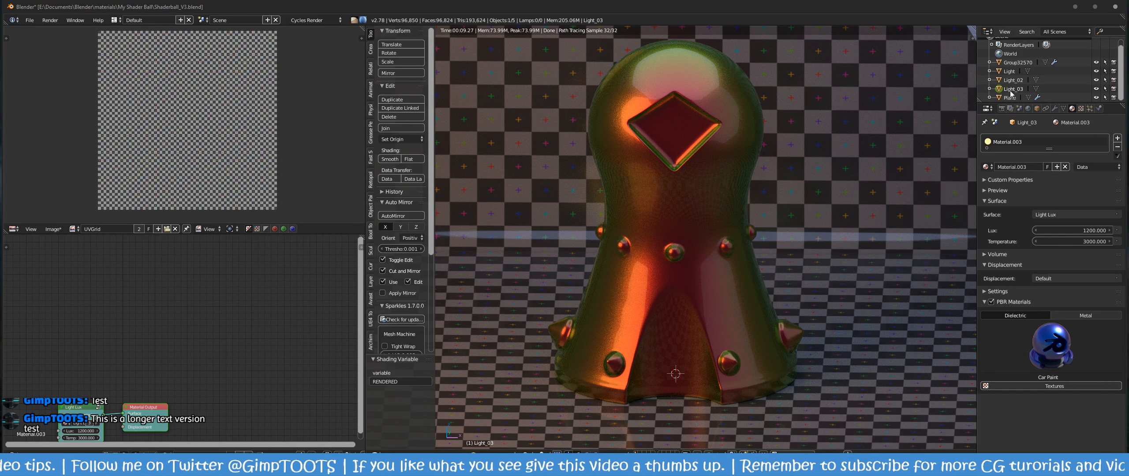
click(1061, 238)
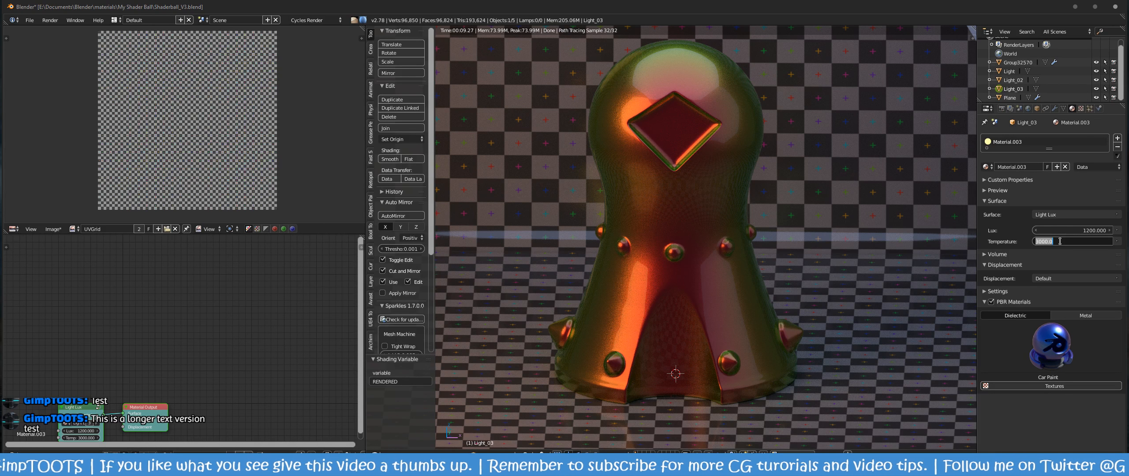
text(500)
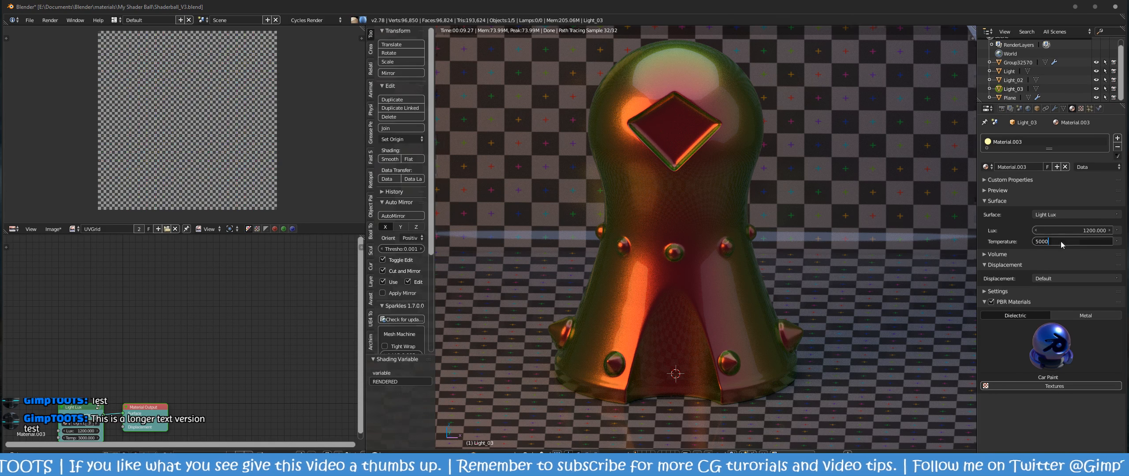
text(0)
key(Return)
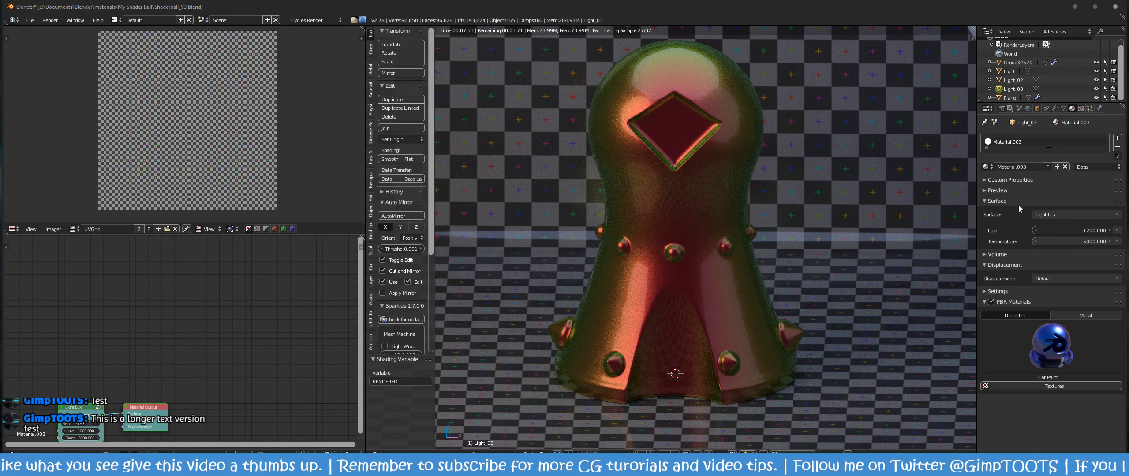
click(991, 191)
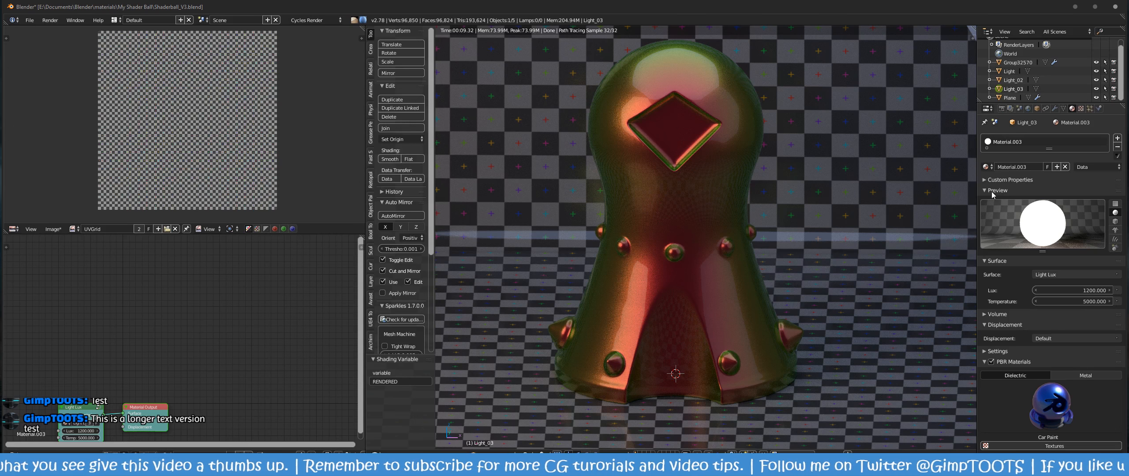
Step: Collapse the material preview and examine the rendered shader ball at several zoom levels
click(991, 191)
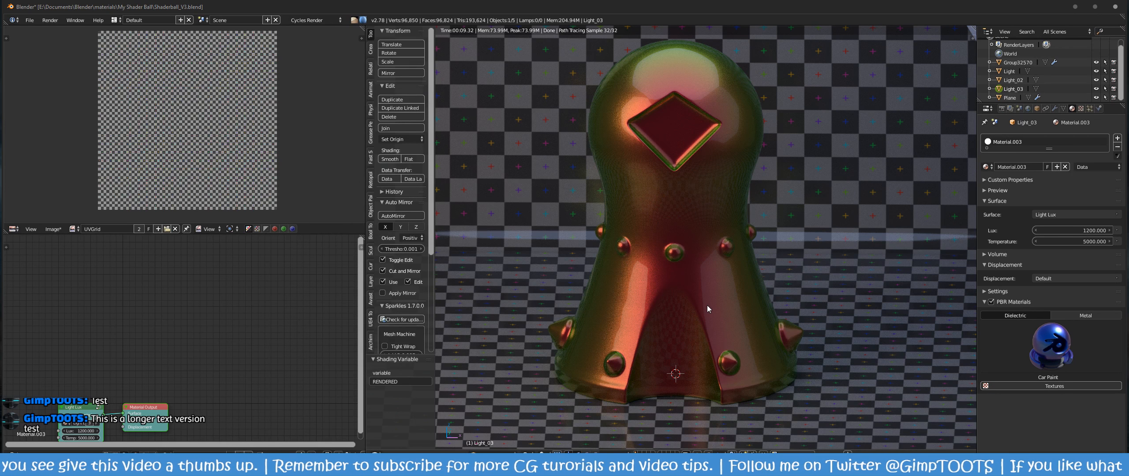
scroll(768, 285, down, 2)
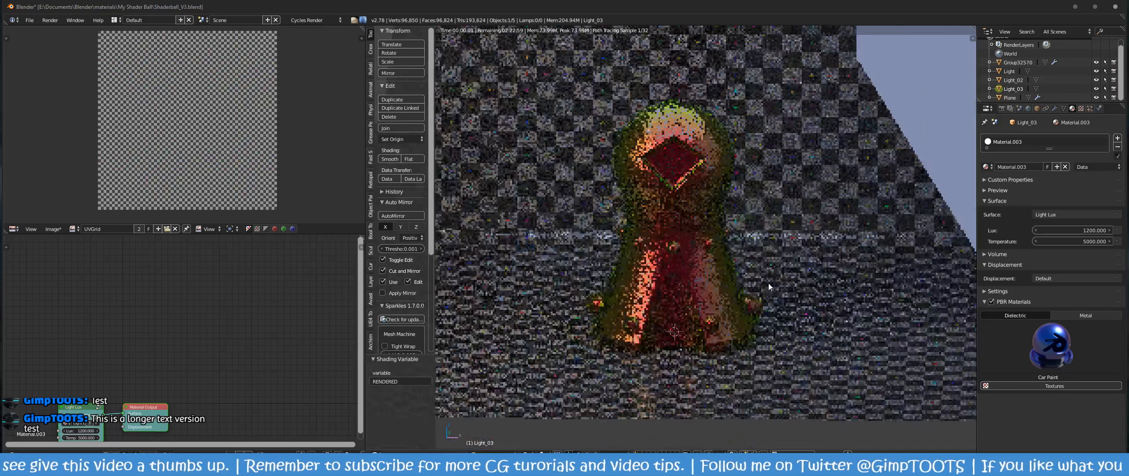
scroll(767, 286, up, 3)
middle_drag(785, 310, 769, 311)
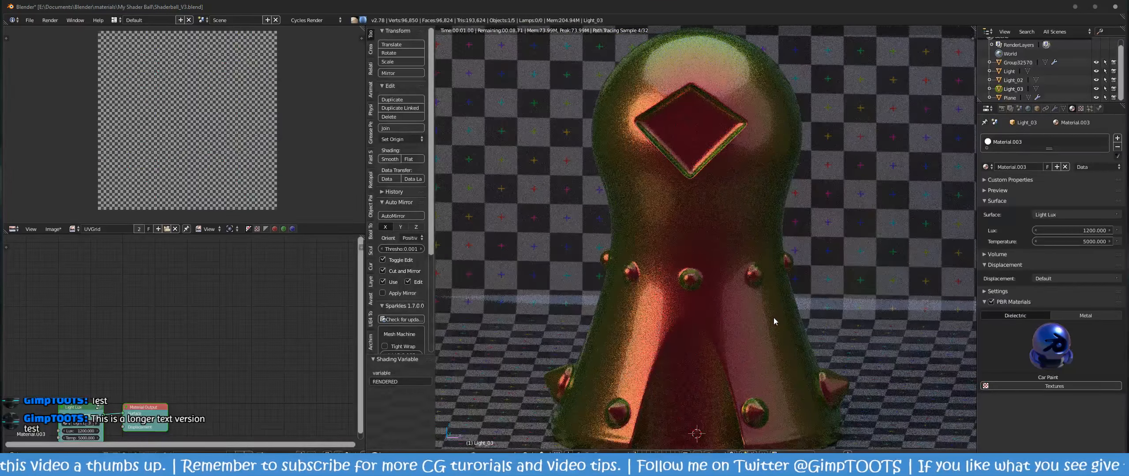
scroll(774, 318, down, 1)
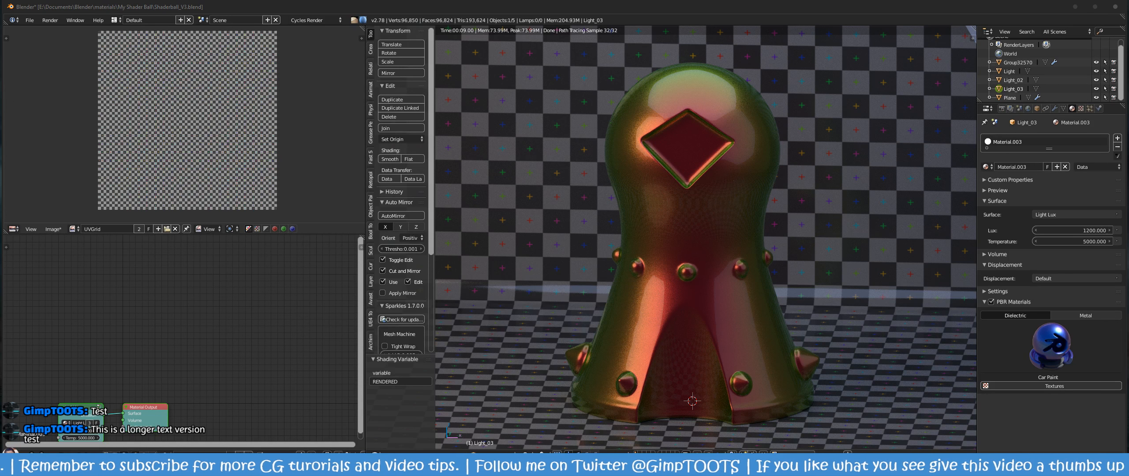
Step: Switch to the browser, look through the PBR Materials 2 page and its Dielectrics list, and return to Blender
drag(0, 40, 226, 1)
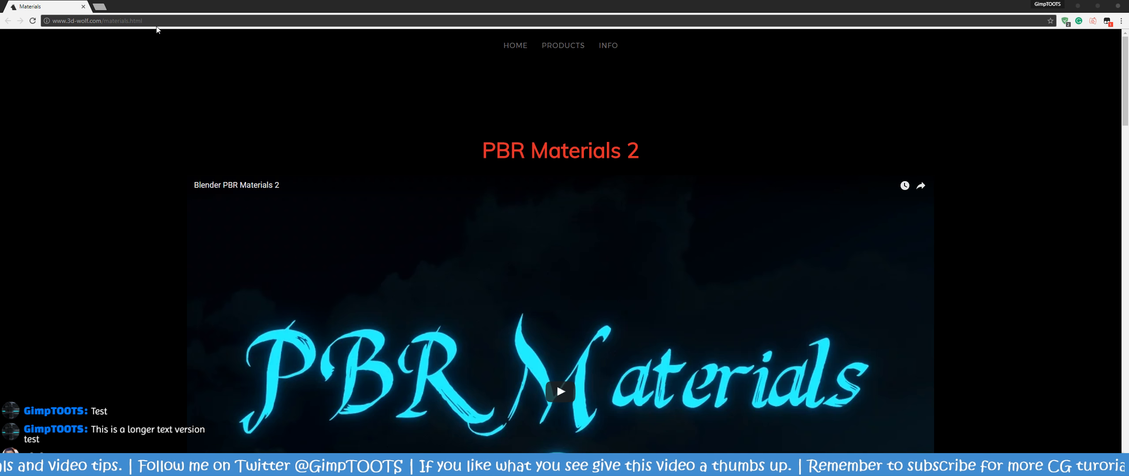
scroll(515, 213, down, 12)
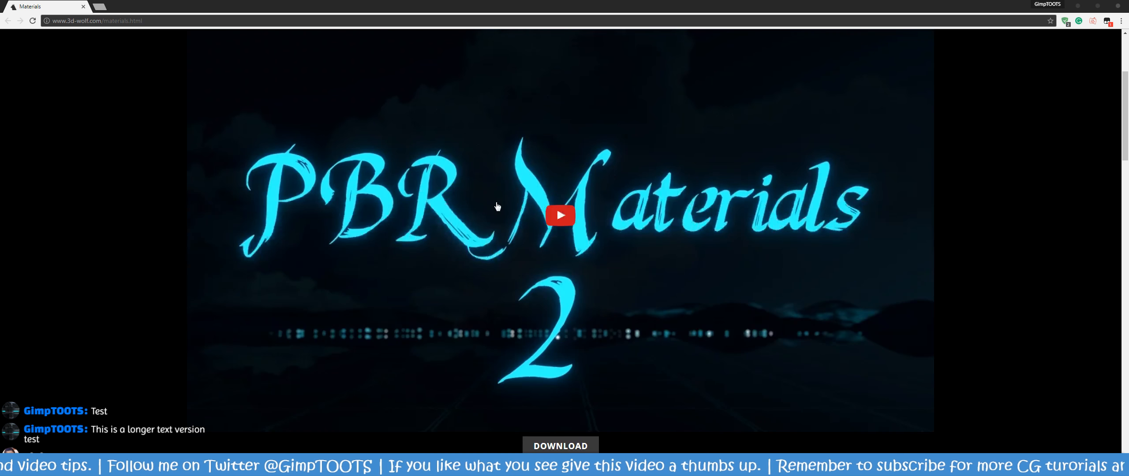
scroll(515, 213, down, 18)
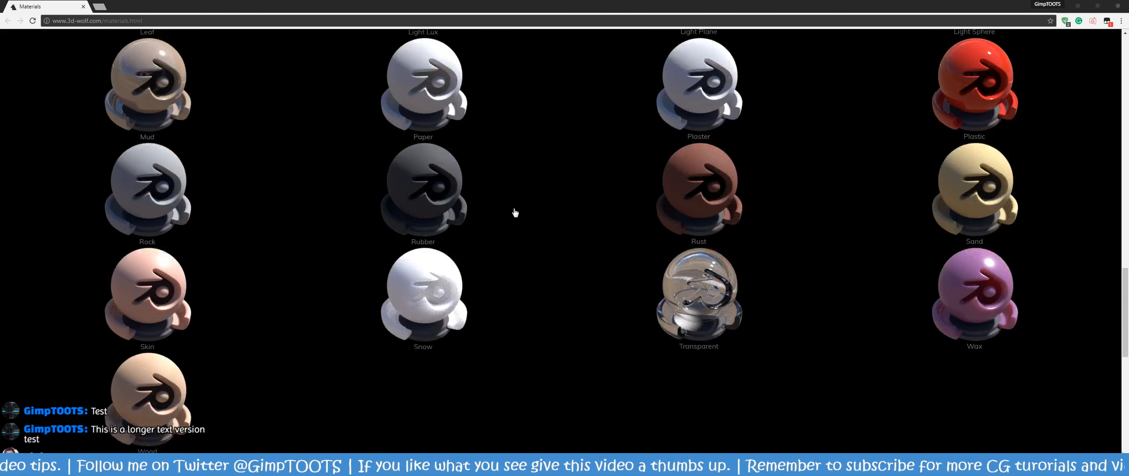
scroll(515, 212, down, 5)
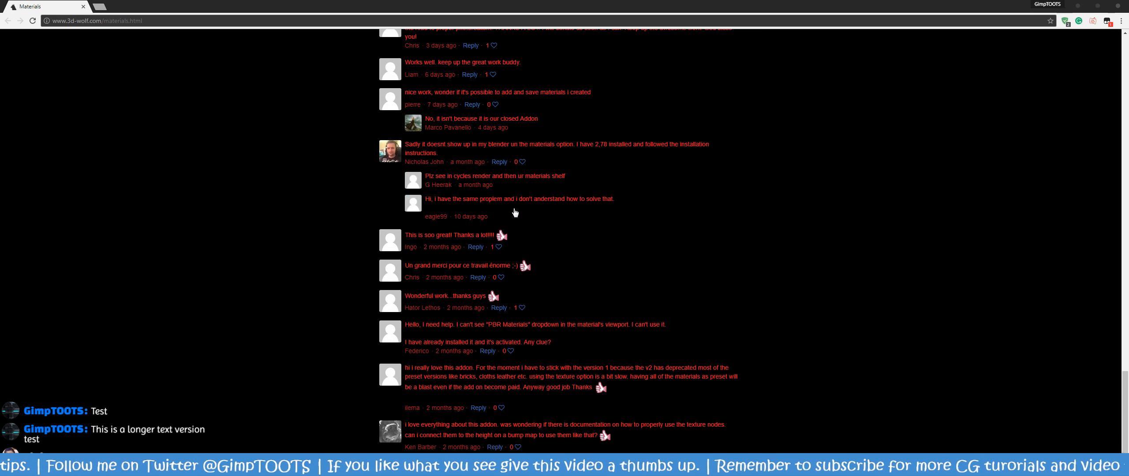
scroll(514, 212, up, 5)
scroll(508, 252, up, 20)
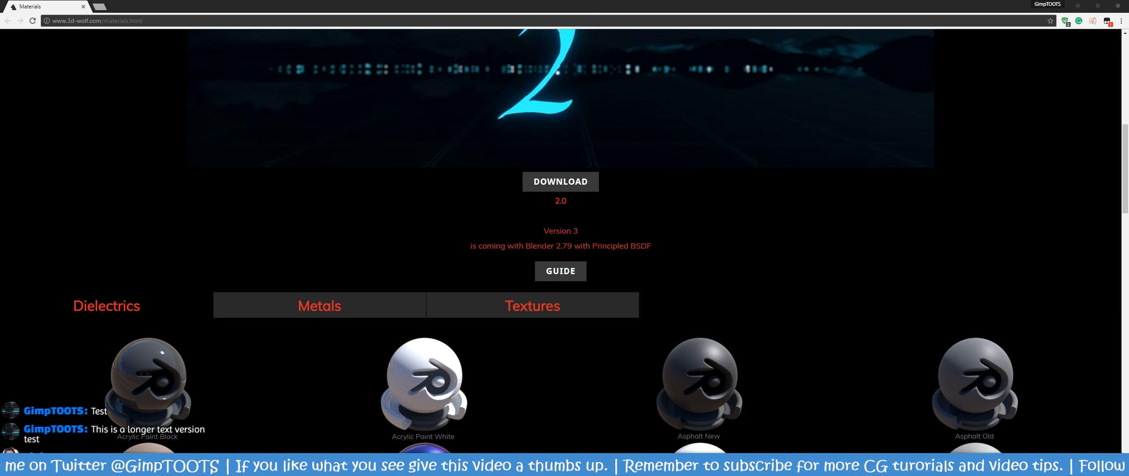
key(alt+Tab)
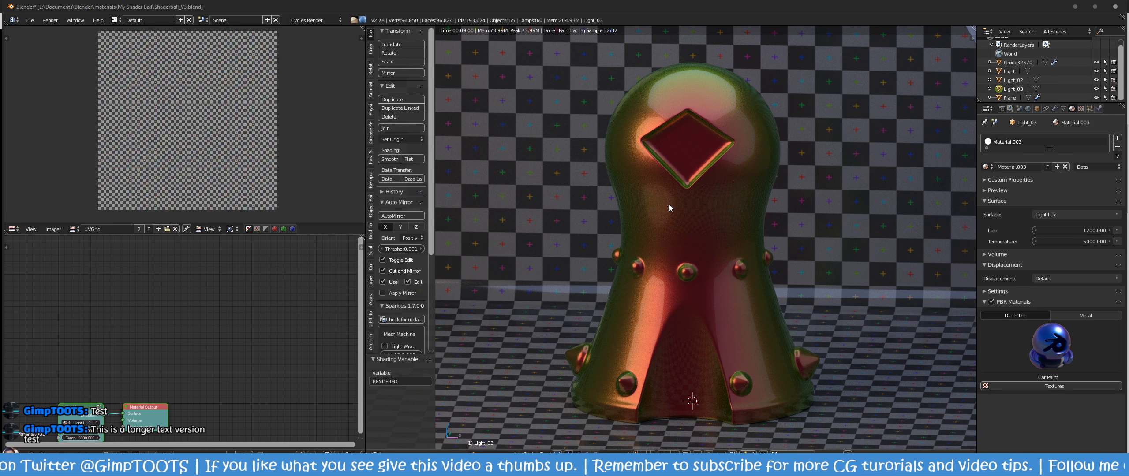
Step: Show the viewport in Solid shading and check the PBR Materials add-on entry in the user preferences
key(z)
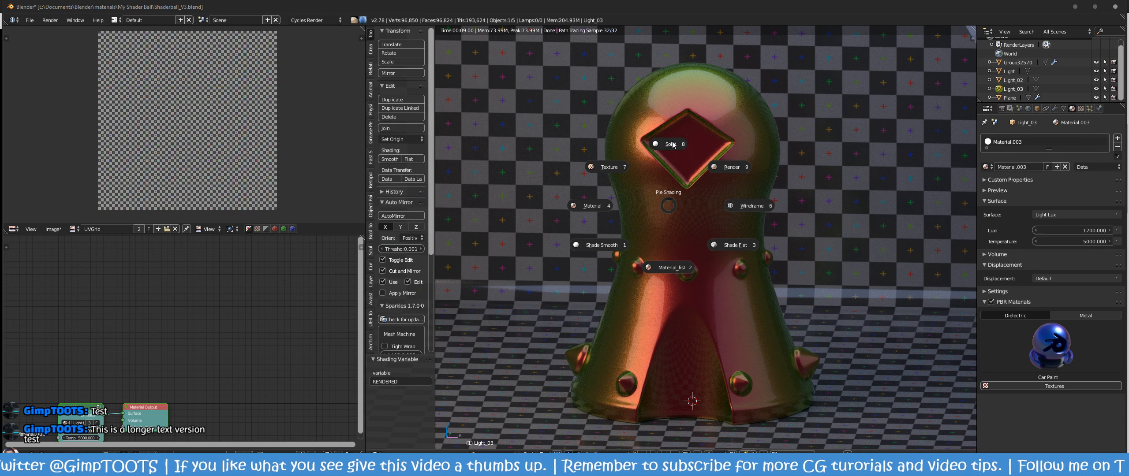
click(669, 268)
click(29, 20)
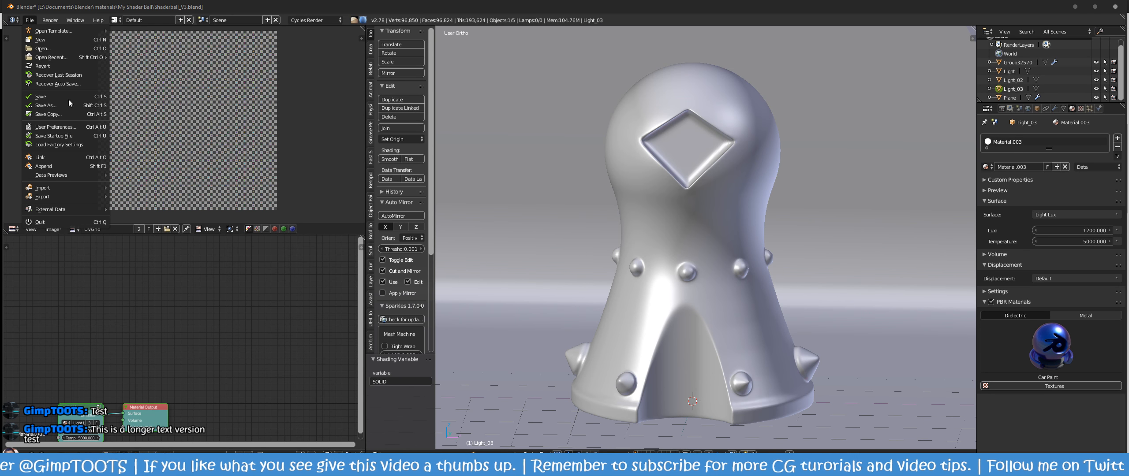
click(58, 132)
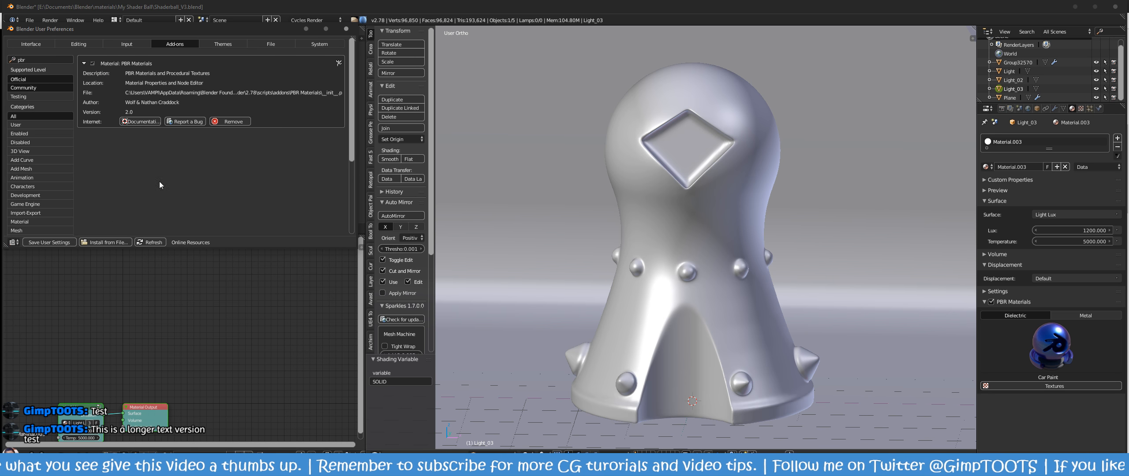
click(346, 28)
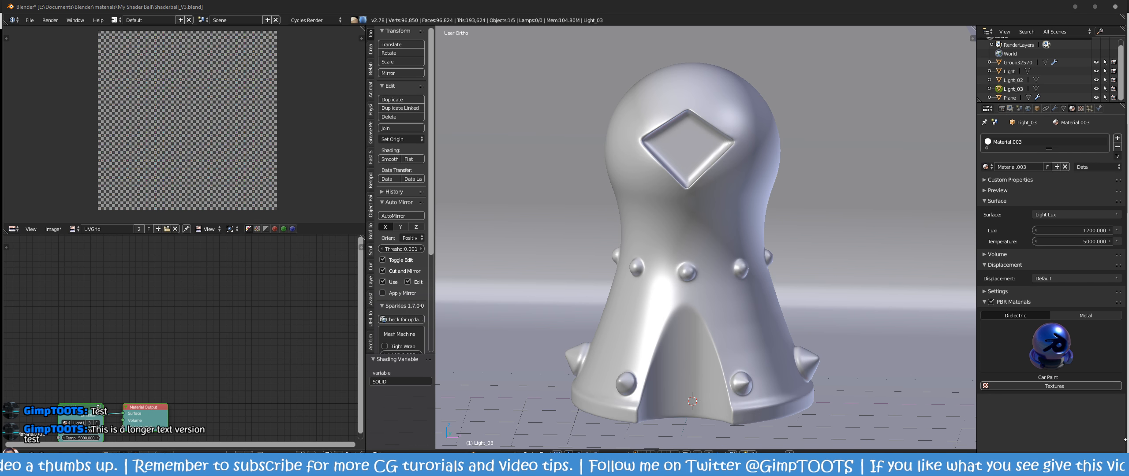
Step: Select the shader ball and frame its Car Paint nodes with free space before them in the node editor
middle_drag(213, 365, 231, 300)
scroll(198, 384, up, 2)
middle_drag(218, 371, 230, 367)
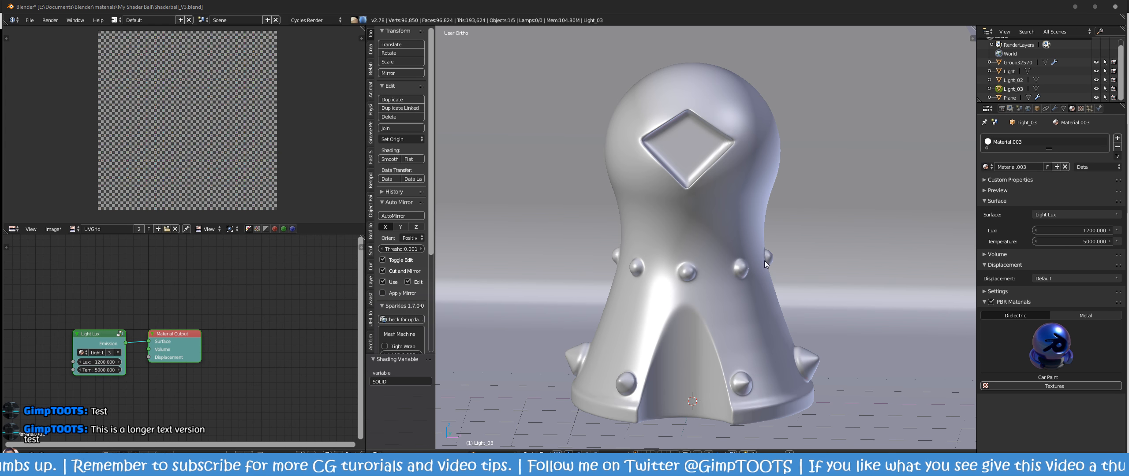
right_click(763, 261)
scroll(197, 370, up, 3)
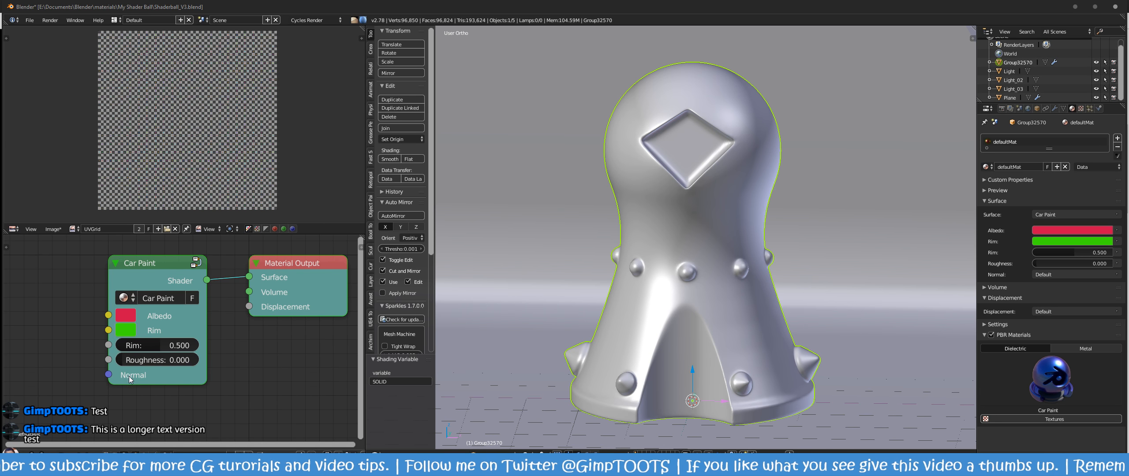
scroll(235, 353, down, 2)
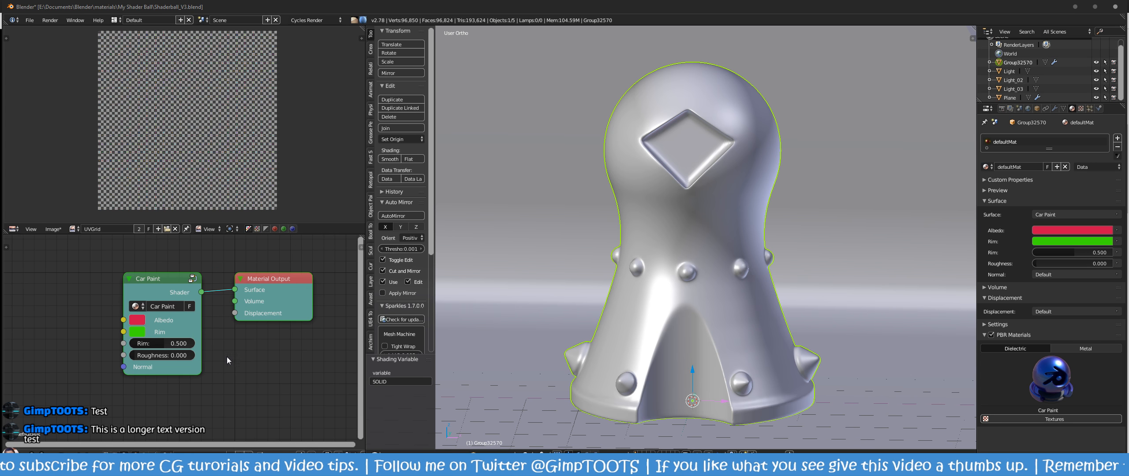
middle_drag(75, 367, 128, 368)
scroll(115, 356, down, 2)
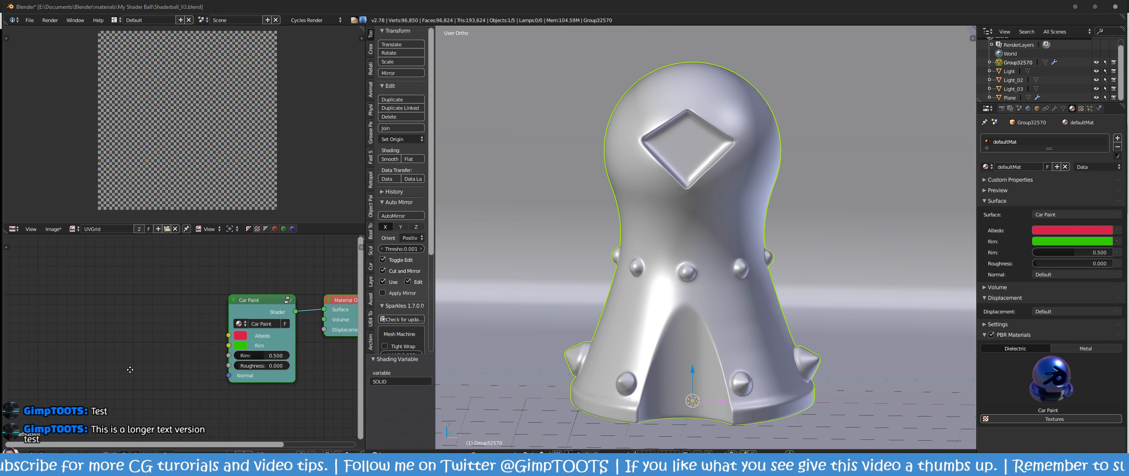
Step: Add a Noise Texture node and place it well ahead of the Car Paint node
key(shift+a)
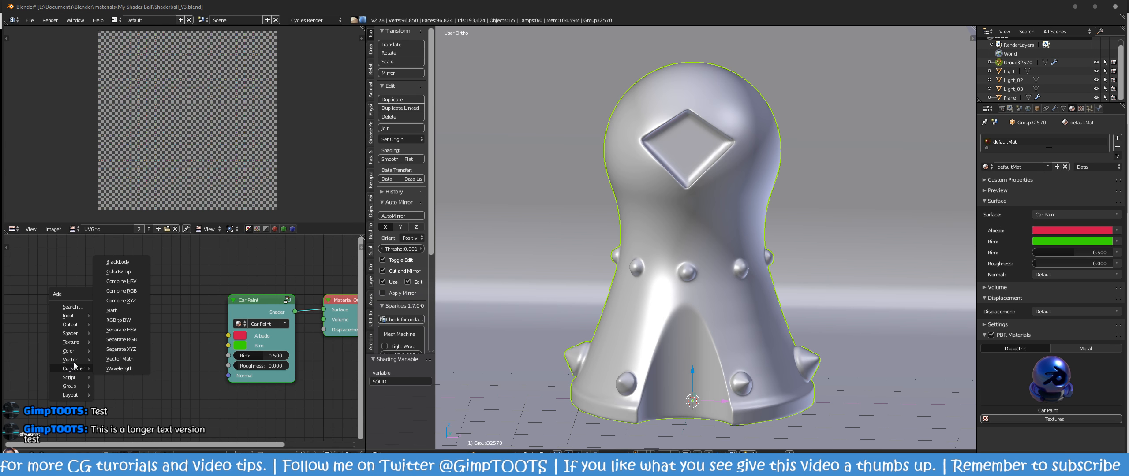
mouse_move(71, 360)
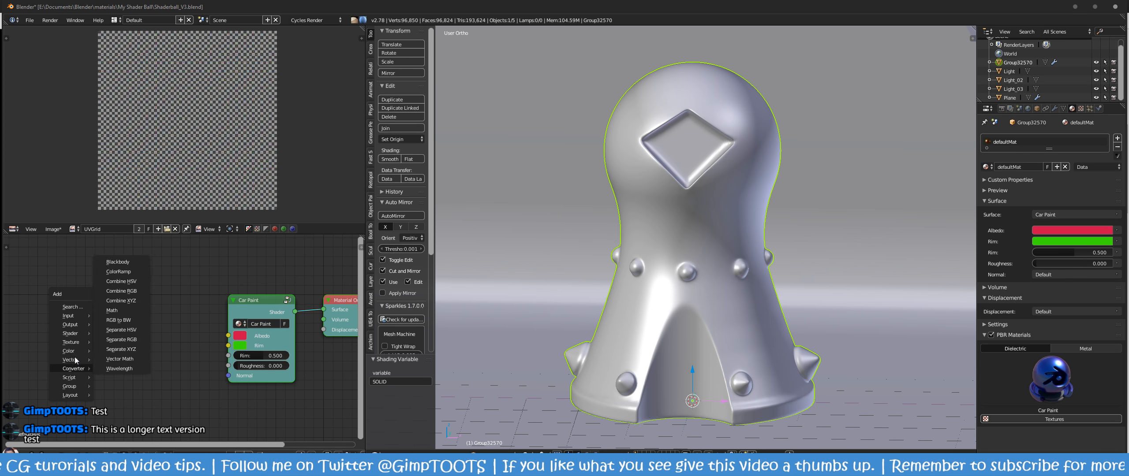
mouse_move(72, 344)
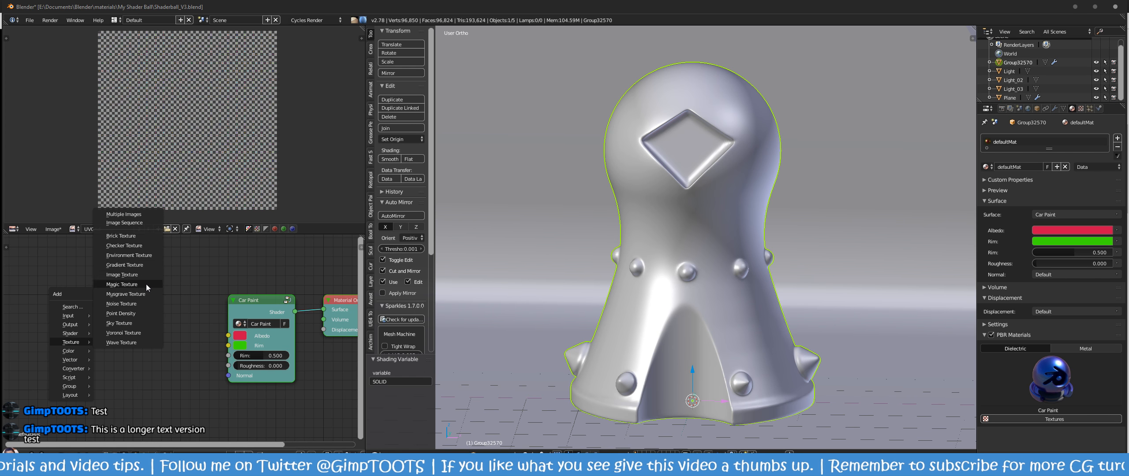
click(152, 304)
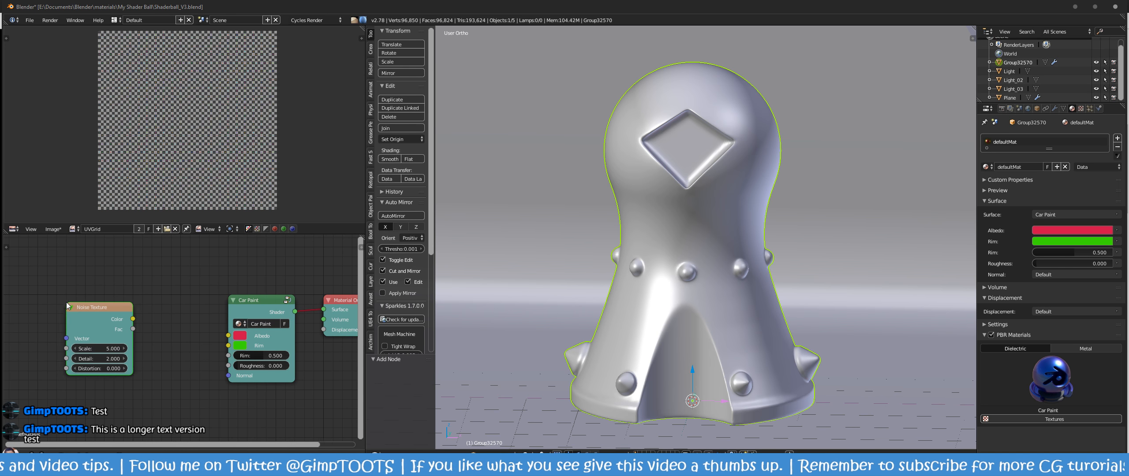
click(46, 329)
drag(46, 329, 29, 331)
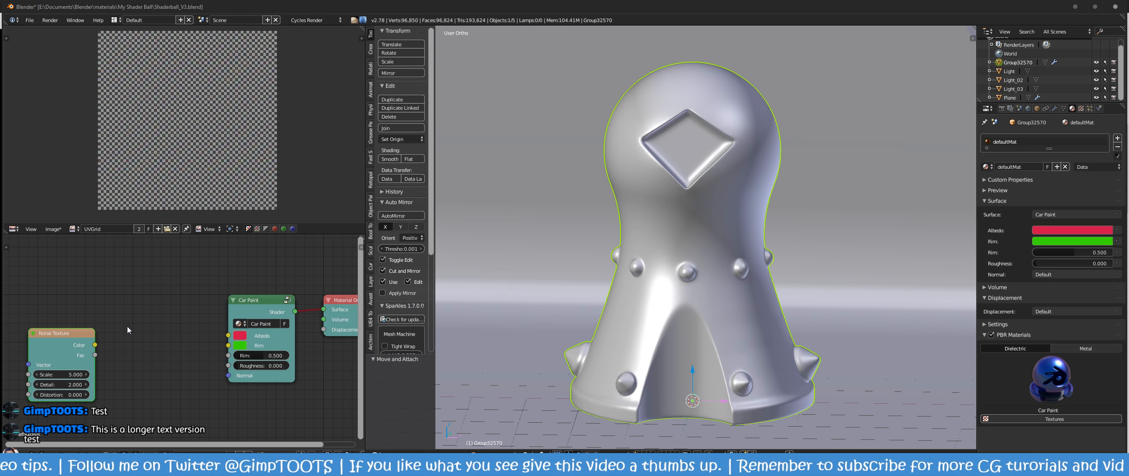
Step: Add a Bump node between the Noise Texture and Car Paint nodes
key(shift+a)
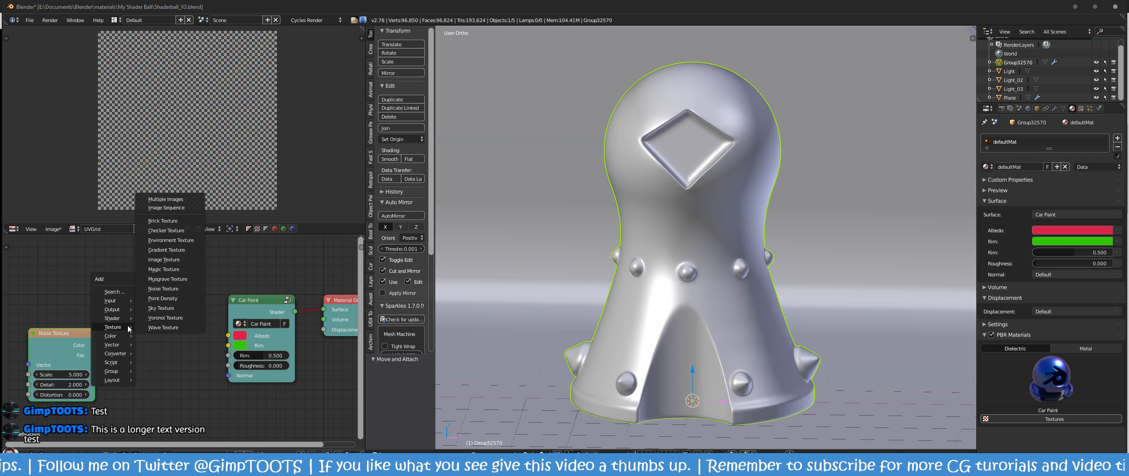
mouse_move(124, 353)
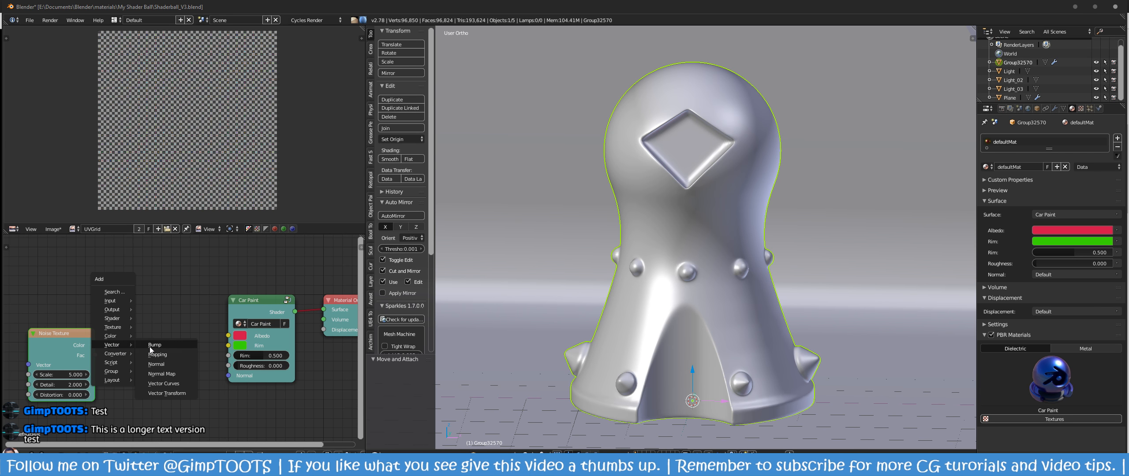
click(154, 355)
click(125, 322)
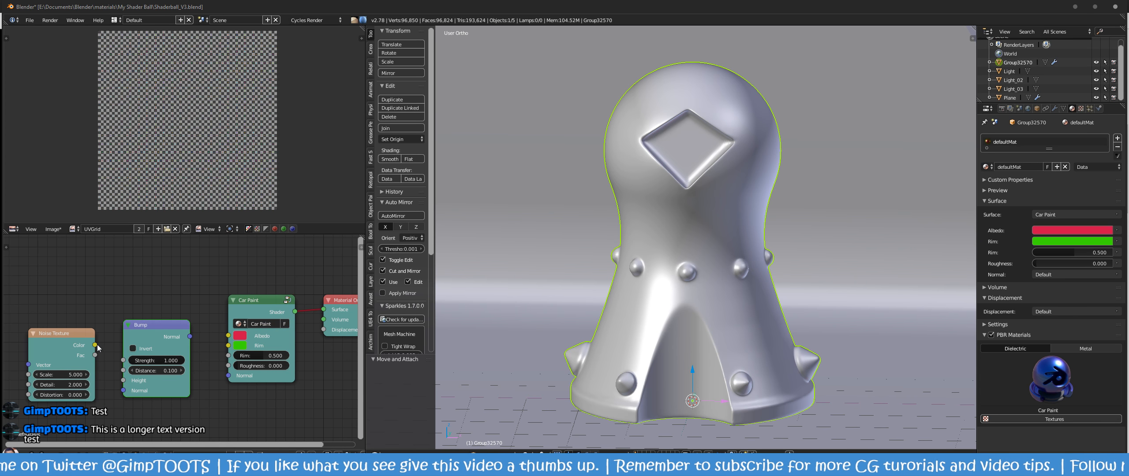
Step: Link the noise's Fac to the Bump height and the Bump normal to Car Paint's Normal, and show the viewport rendered
drag(95, 355, 123, 380)
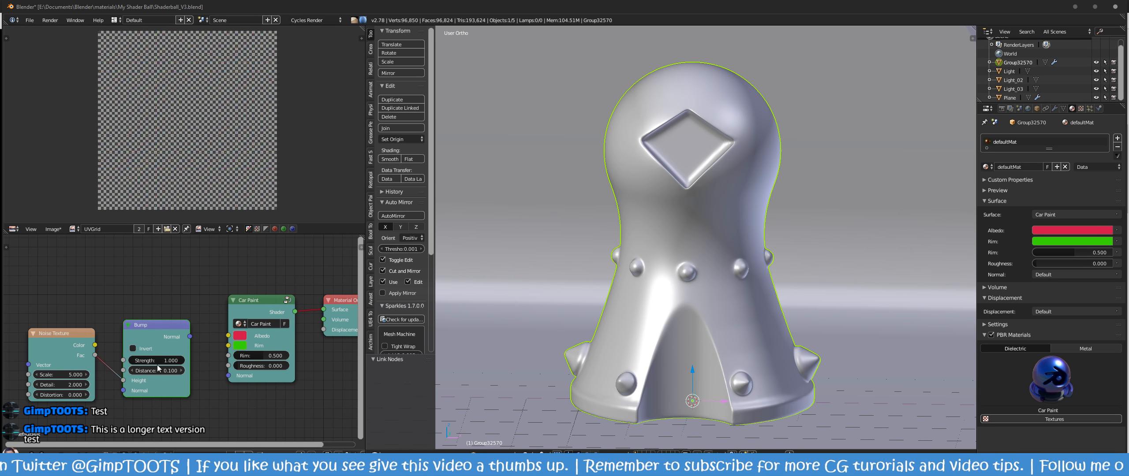
drag(190, 337, 234, 382)
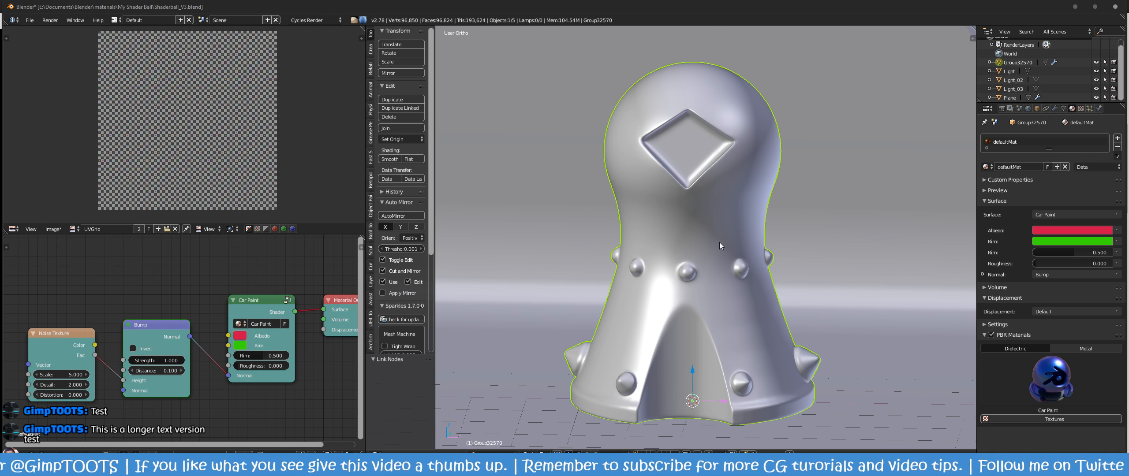
key(z)
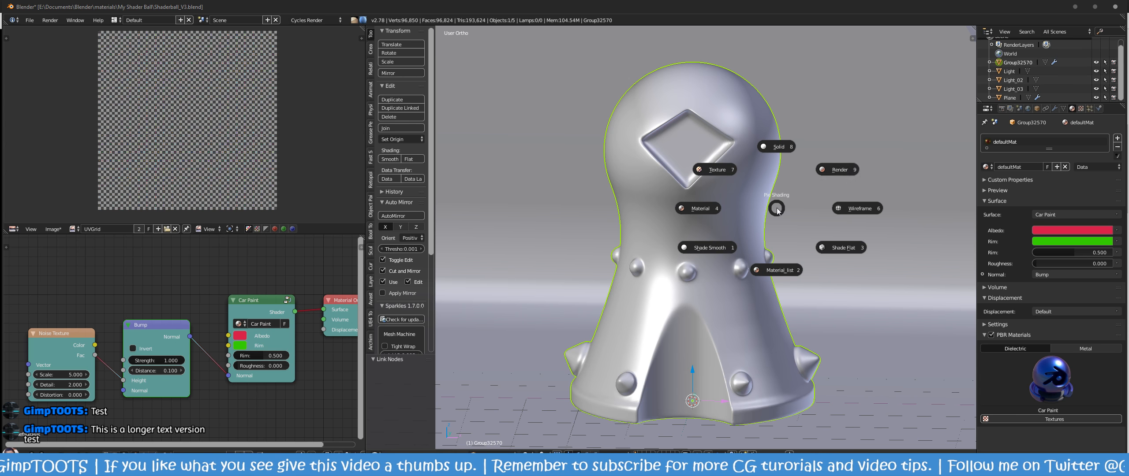
click(838, 173)
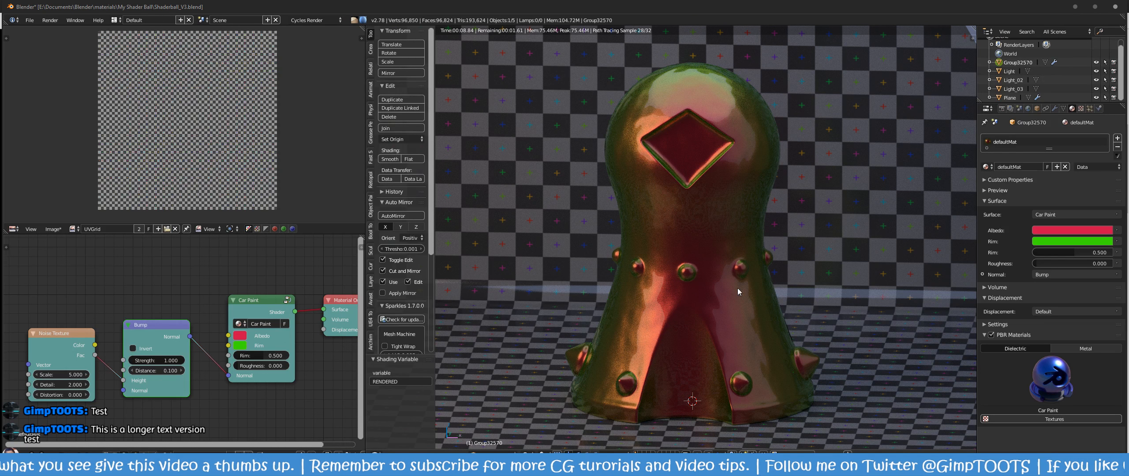
Step: Preview the Noise Texture on the shader ball through an emission viewer, feeding the viewer from the Fac output
middle_drag(67, 346, 50, 342)
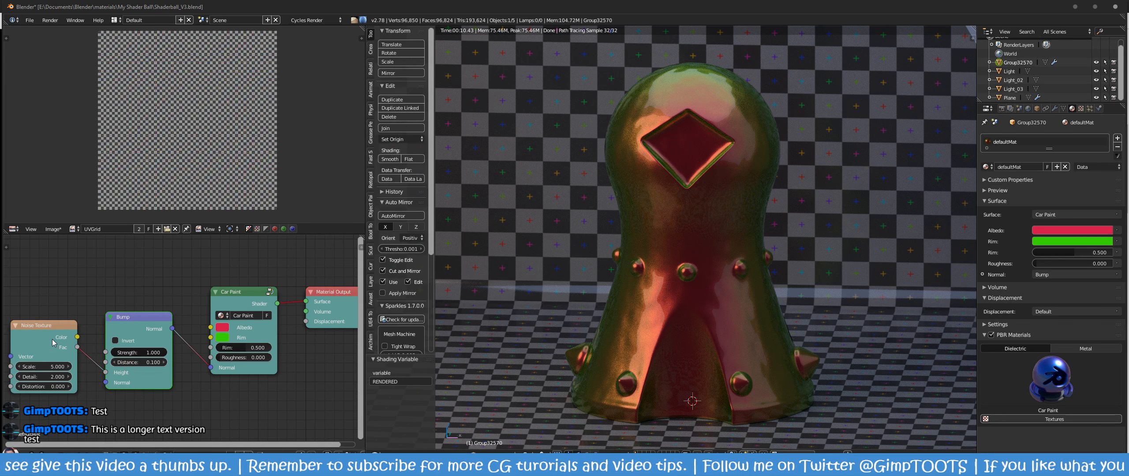
ctrl+shift+click(52, 339)
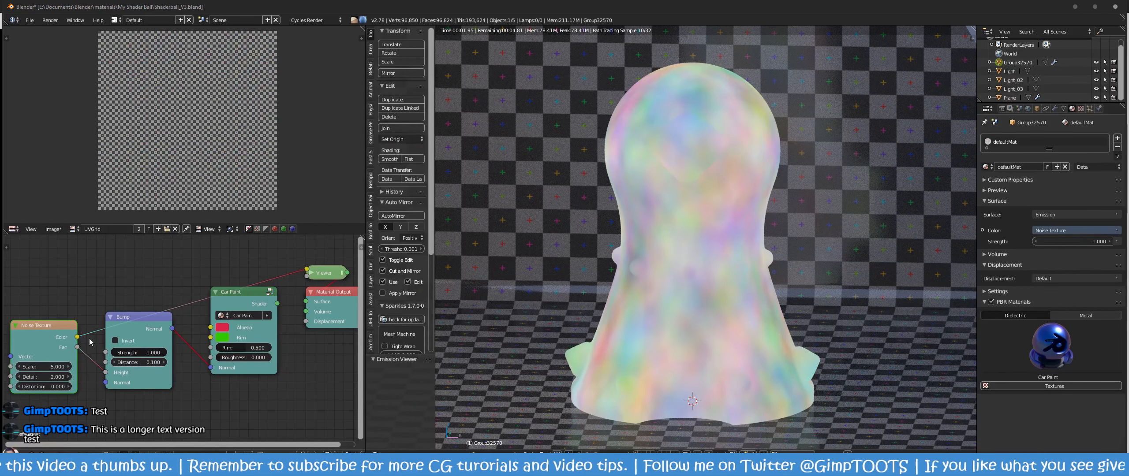
drag(86, 344, 307, 268)
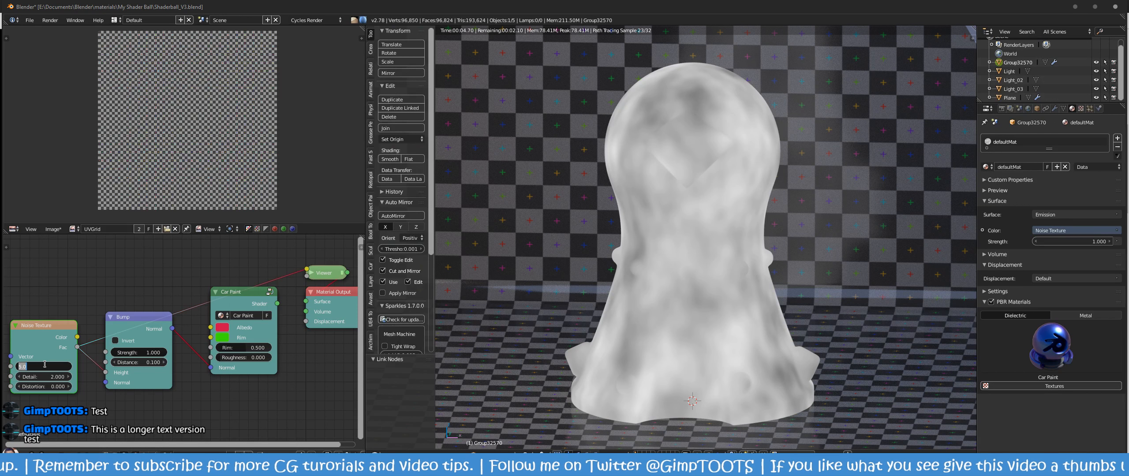
Step: Try a Noise Texture scale of 1, and set it to 10
key(Return)
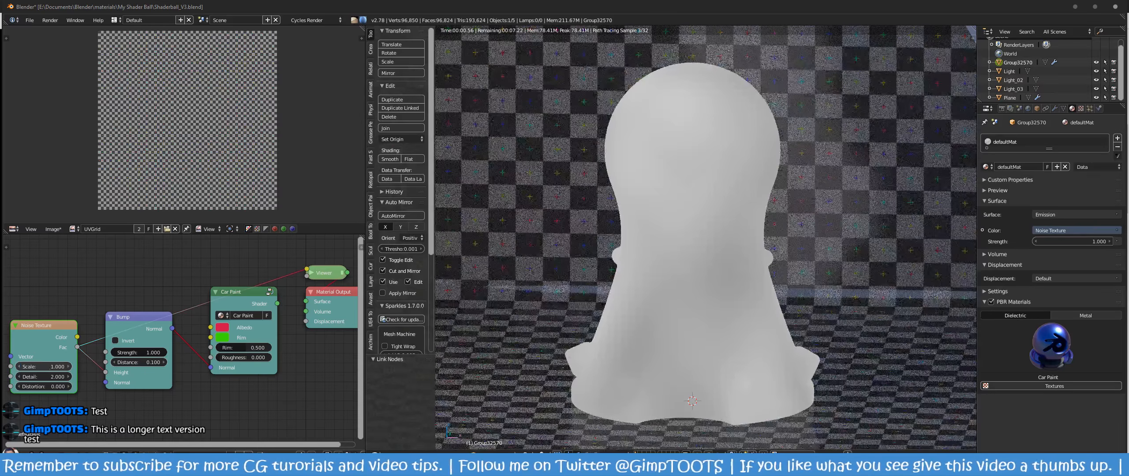
click(45, 364)
text(10)
key(Return)
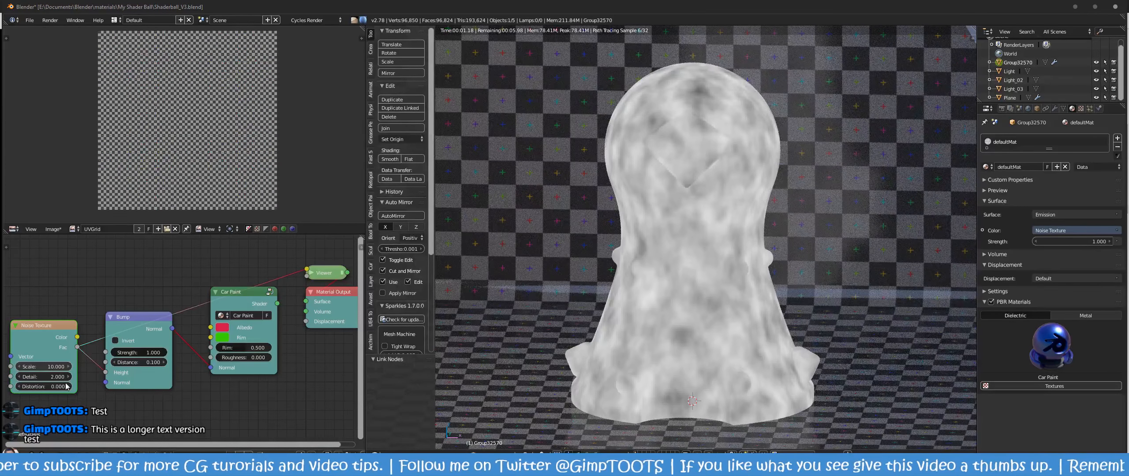
Step: Set the Noise Texture detail to 6.5 and switch the shader ball's preview back to the Car Paint material
drag(38, 376, 85, 384)
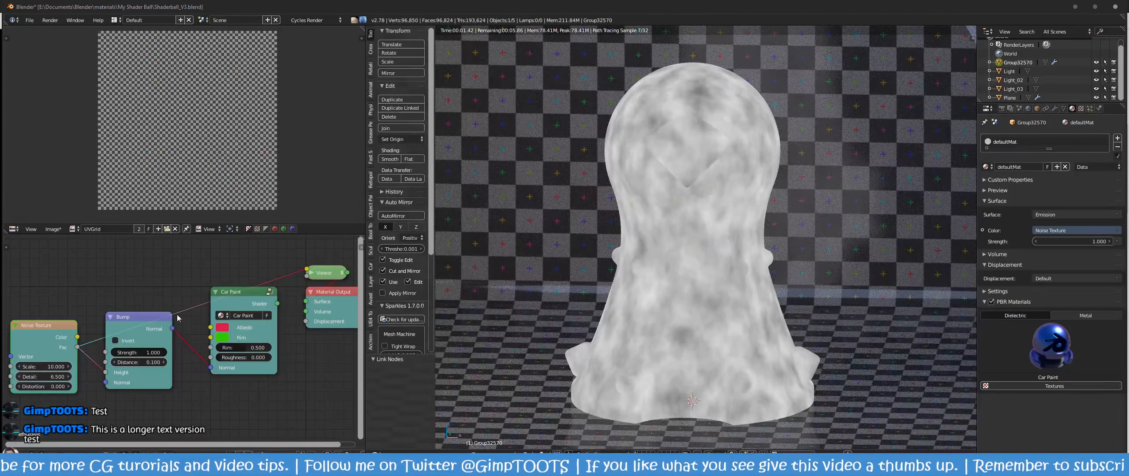
ctrl+shift+click(253, 300)
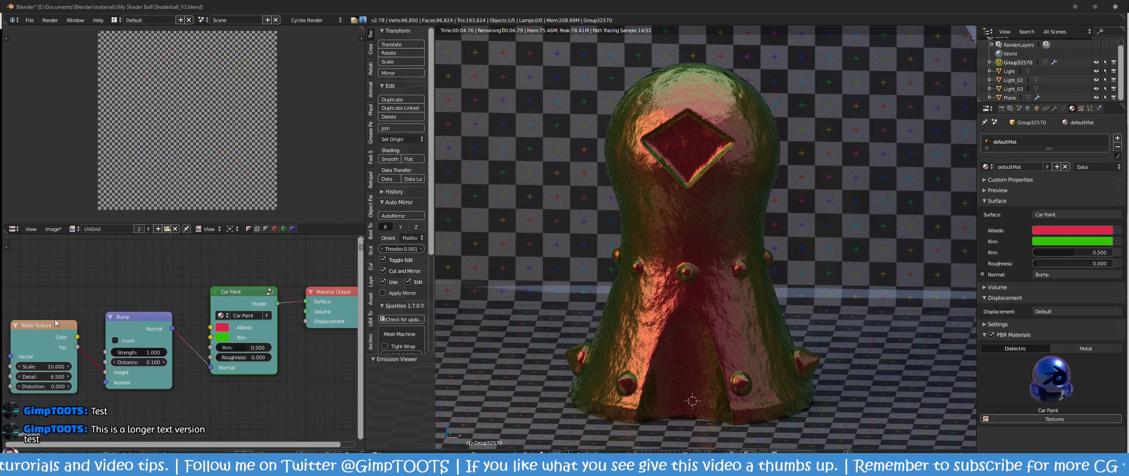
Step: Insert a ColorRamp between the Noise Texture and Bump nodes, with its black stop at 0.364 and white stop at 0.523
drag(29, 324, 354, 318)
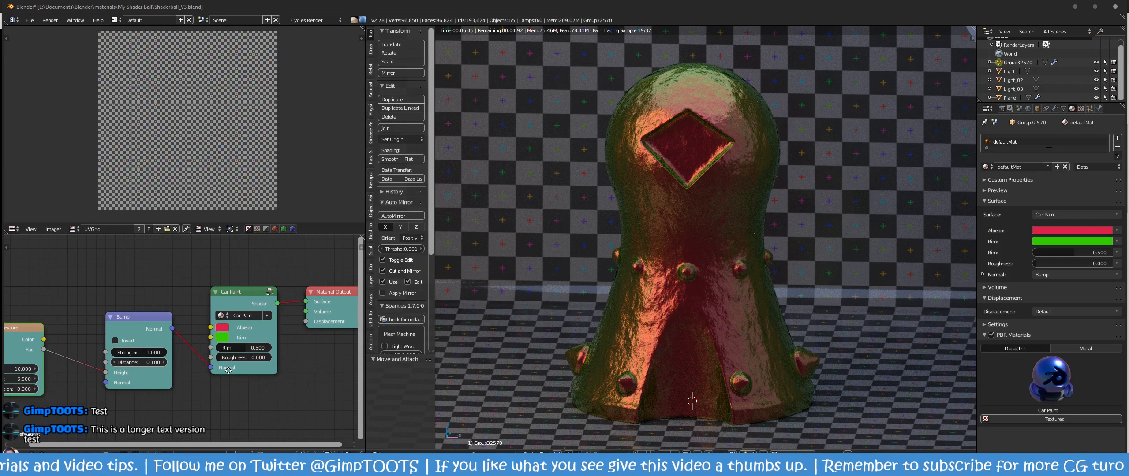
middle_drag(191, 394, 274, 358)
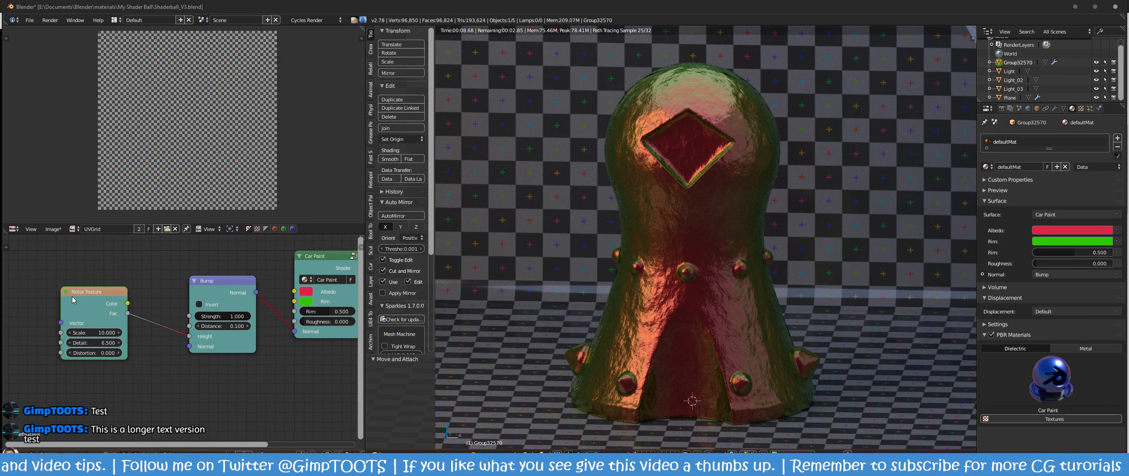
drag(72, 296, 27, 304)
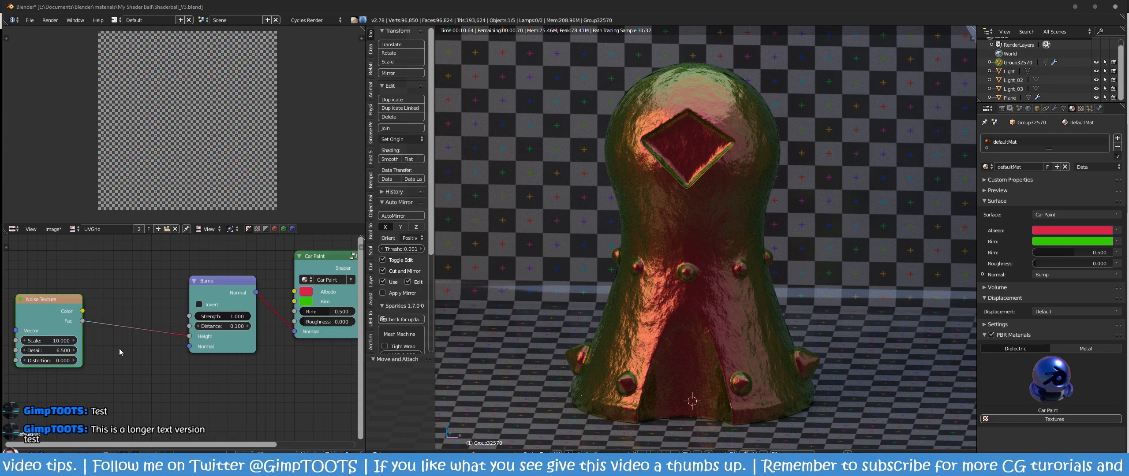
key(shift+a)
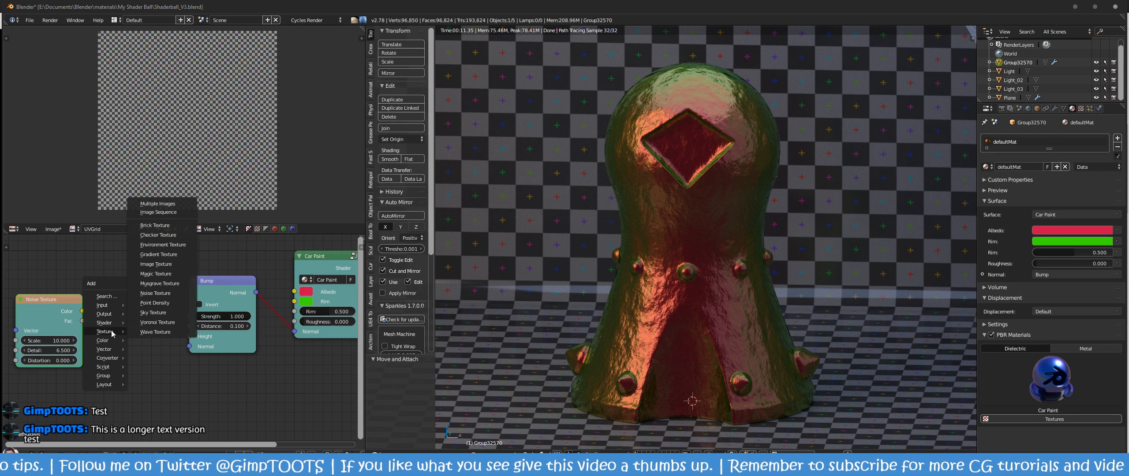
mouse_move(110, 343)
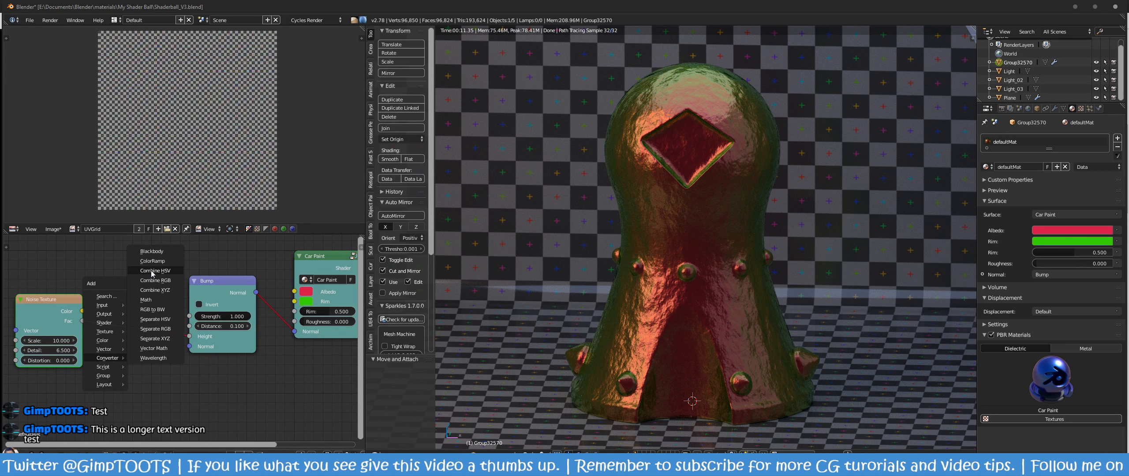
click(159, 257)
click(207, 352)
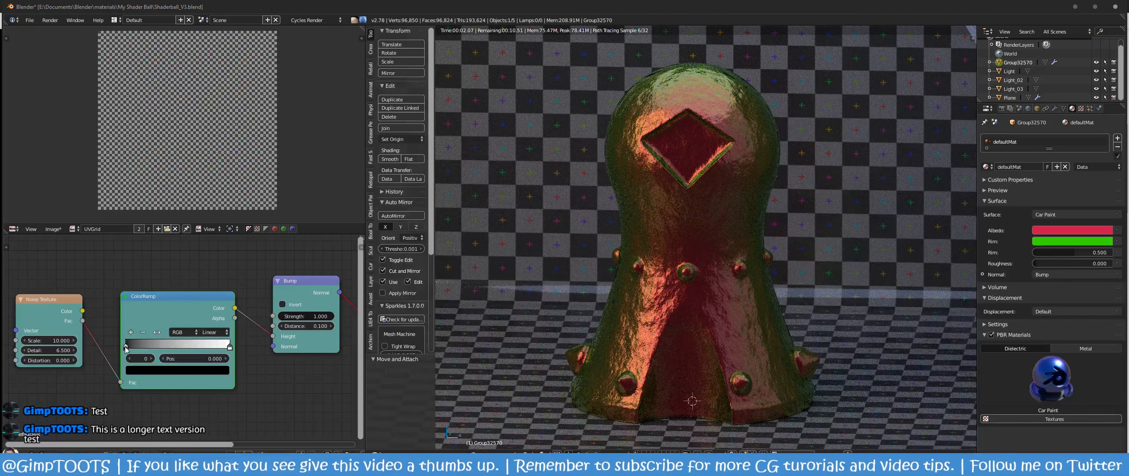
drag(126, 347, 186, 353)
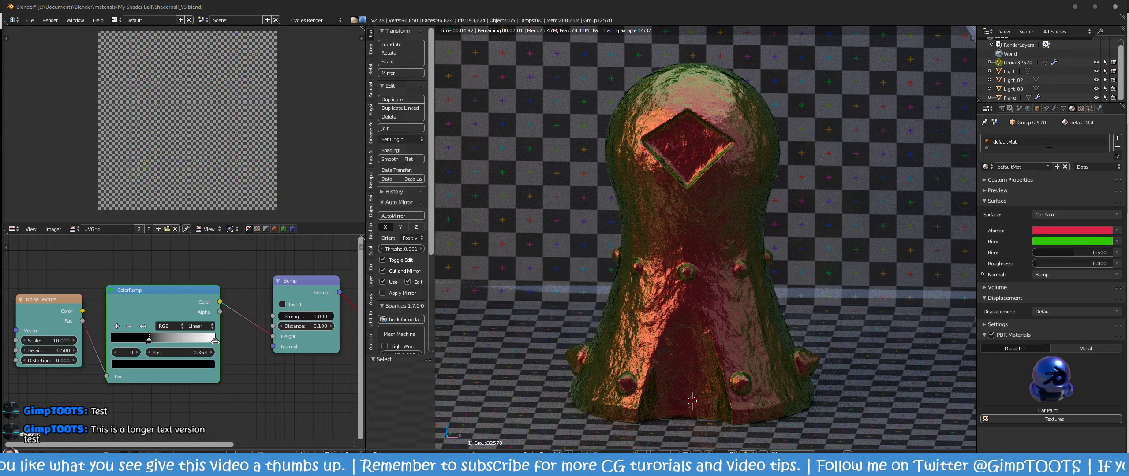
drag(216, 340, 166, 355)
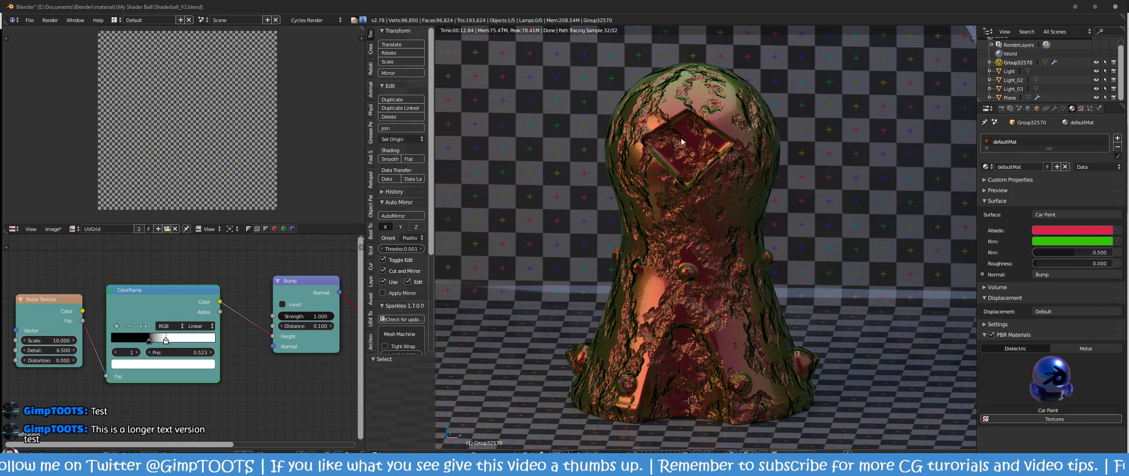
Step: Preview the ColorRamp through an emission viewer, set its black stop to 0.226, and return the output to Car Paint
mouse_move(260, 376)
middle_down()
mouse_move(205, 359)
mouse_move(300, 384)
middle_up()
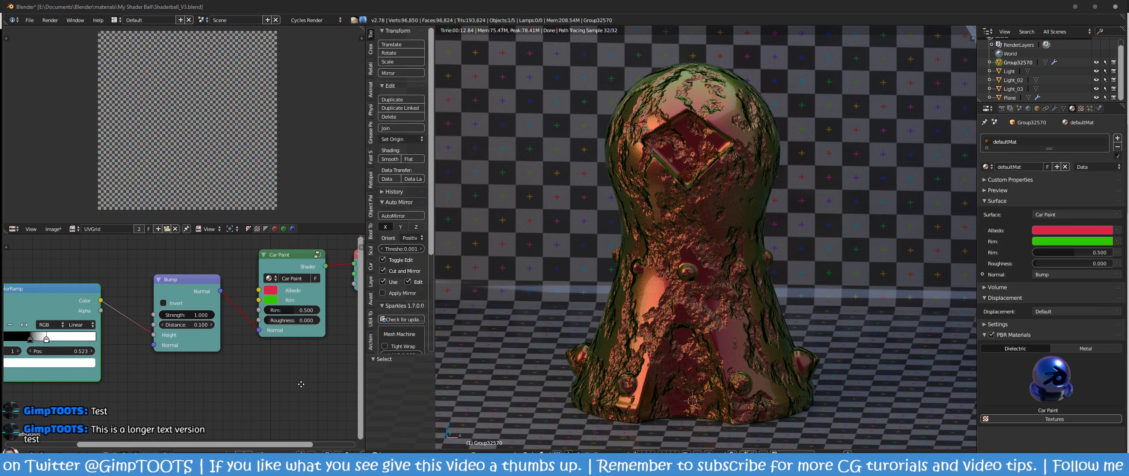
ctrl+shift+click(48, 302)
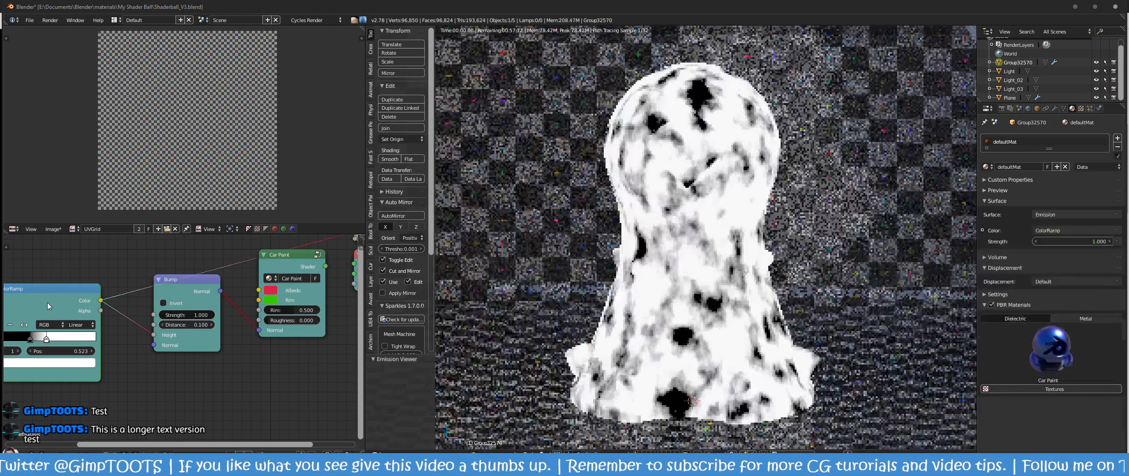
middle_drag(192, 385, 253, 372)
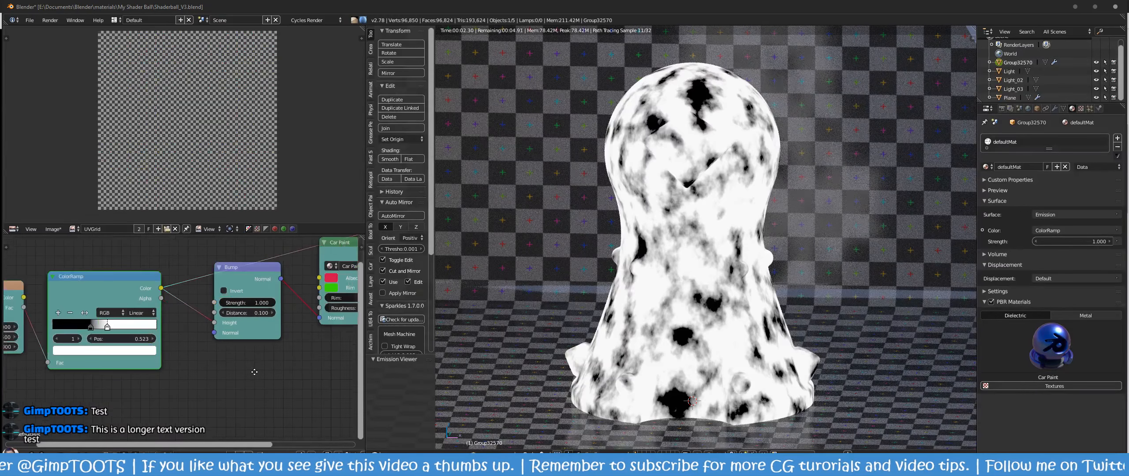
drag(92, 331, 81, 327)
click(89, 328)
drag(80, 328, 75, 327)
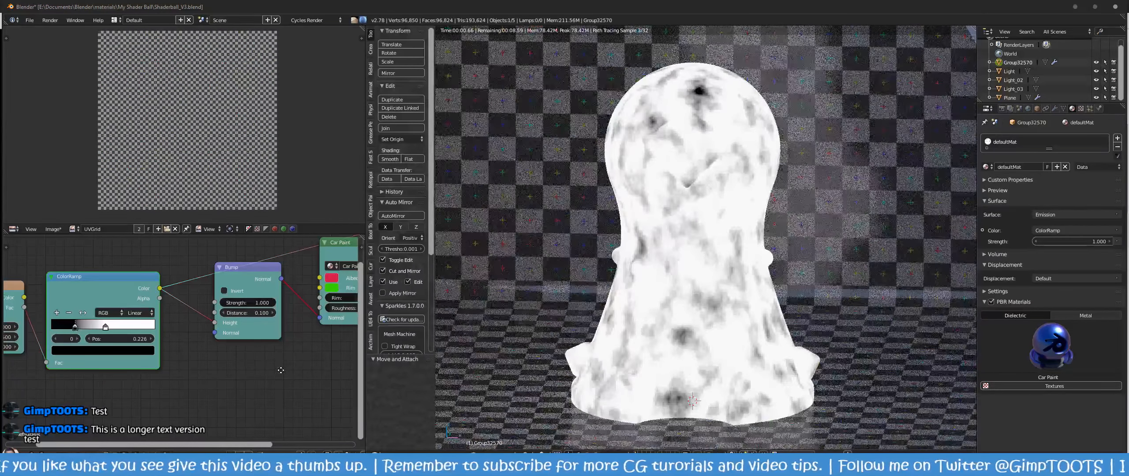
middle_drag(270, 370, 152, 378)
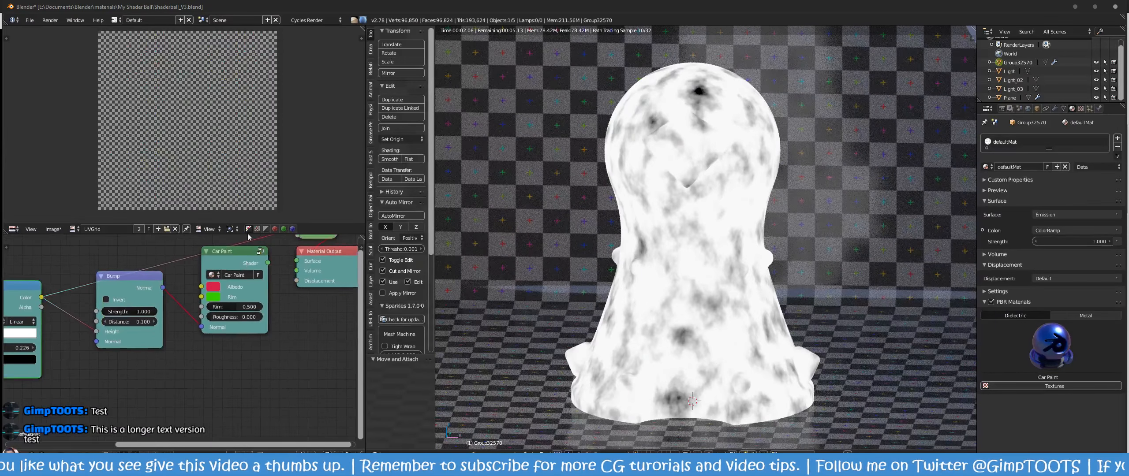
ctrl+shift+click(234, 266)
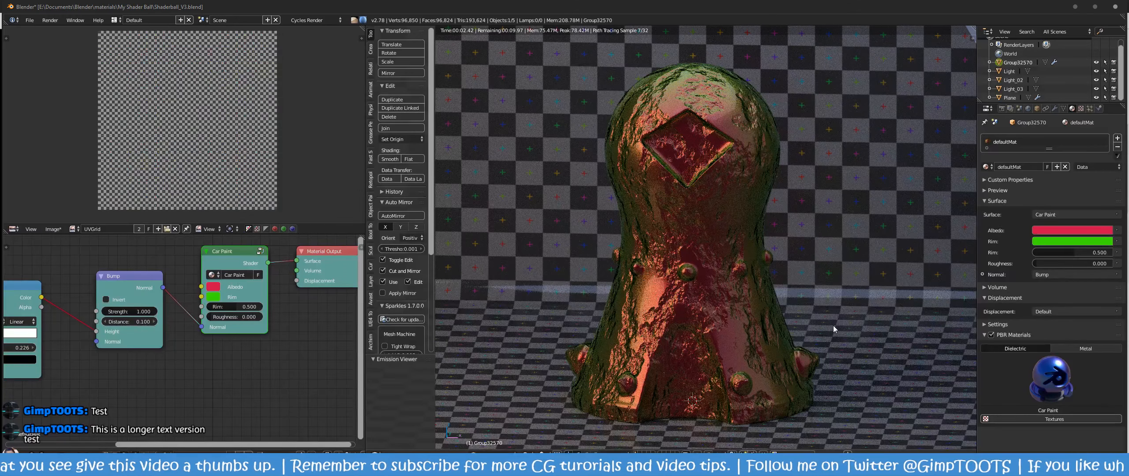
Step: Start the Screencast Keys display at position X 16, Y 10, and show mouse events as text
key(n)
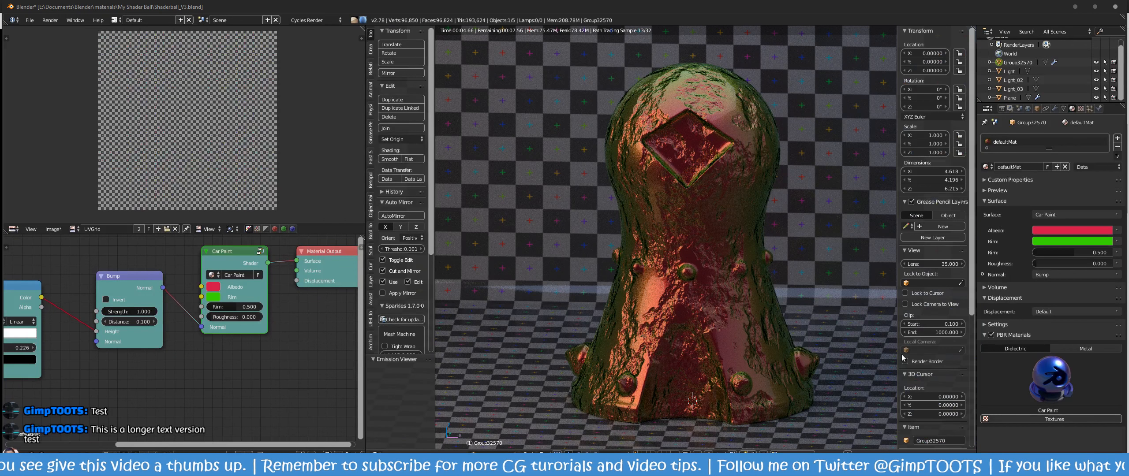
scroll(956, 365, down, 5)
scroll(939, 391, down, 7)
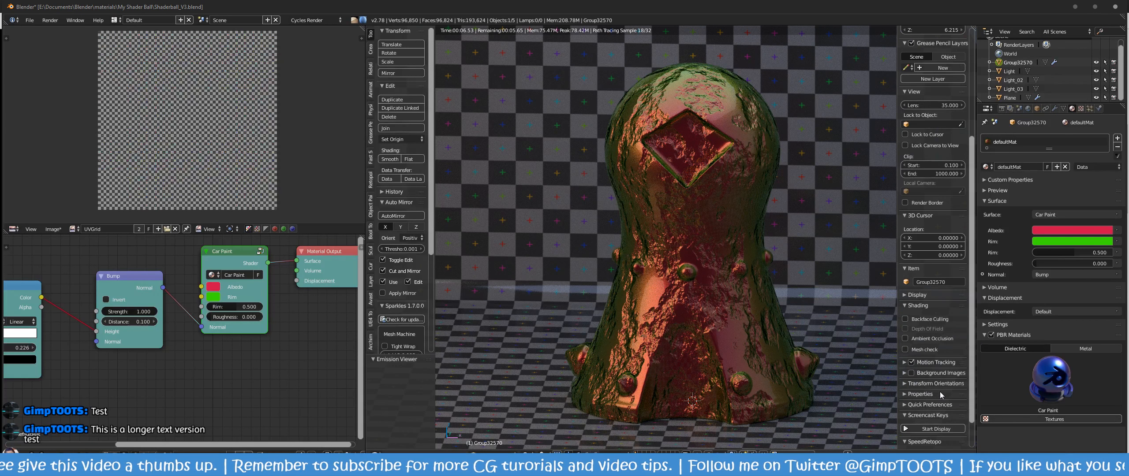
click(932, 394)
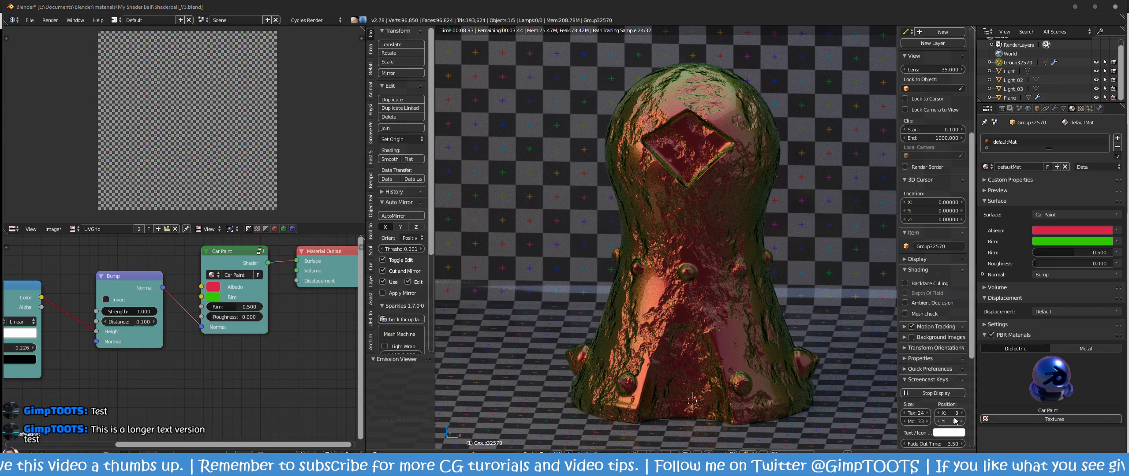
drag(948, 413, 970, 414)
scroll(930, 412, down, 7)
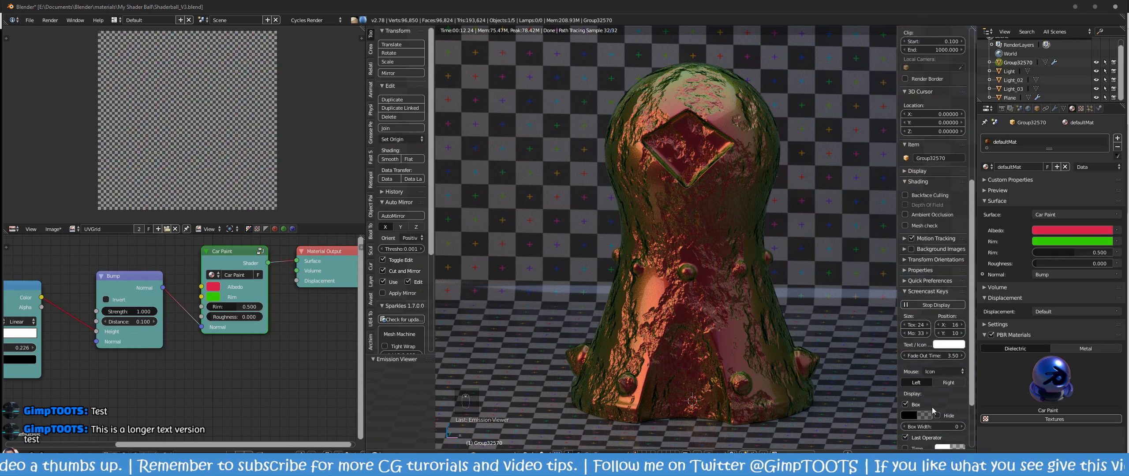
click(936, 335)
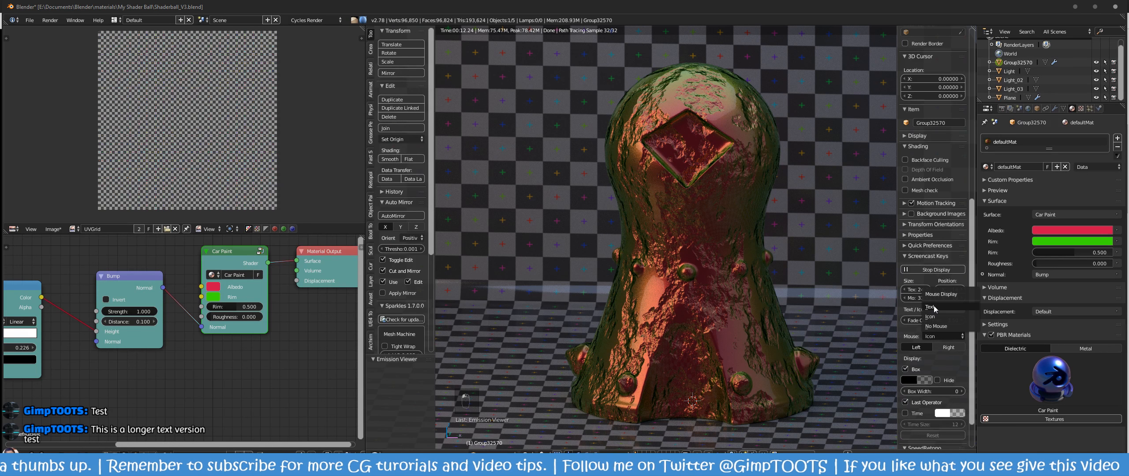
key(n)
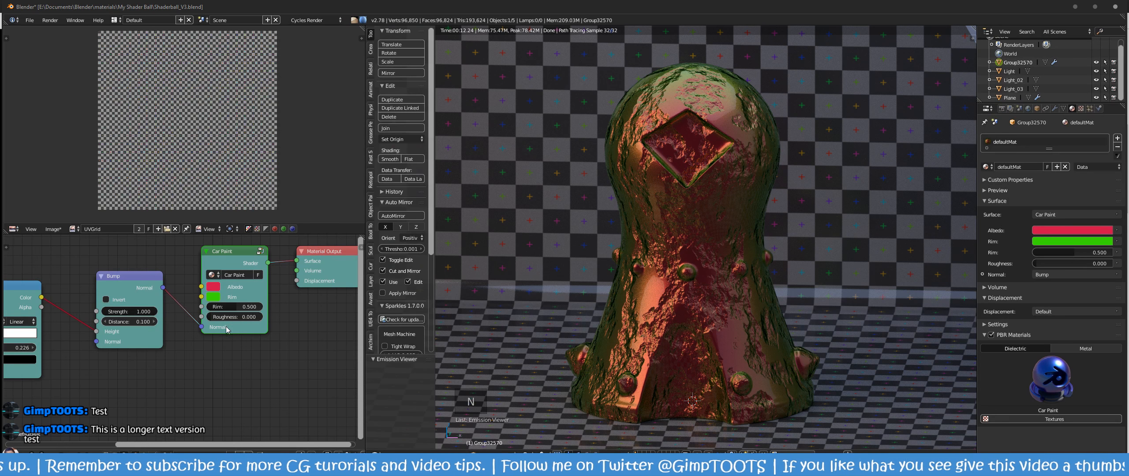
Step: Select the Bump node and nudge it slightly between the ColorRamp and Car Paint nodes
middle_drag(267, 340, 353, 320)
click(200, 268)
drag(200, 268, 205, 266)
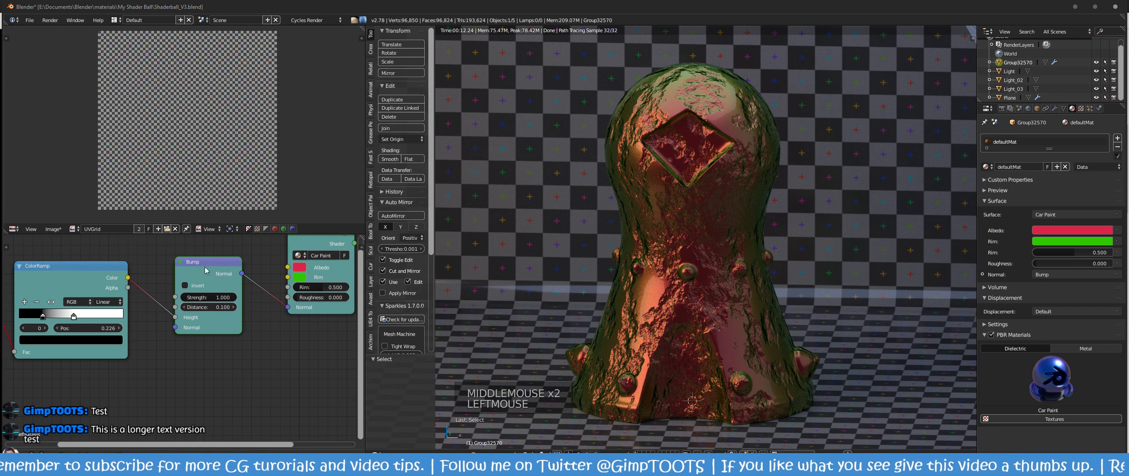
middle_drag(204, 266, 233, 255)
scroll(241, 355, down, 1)
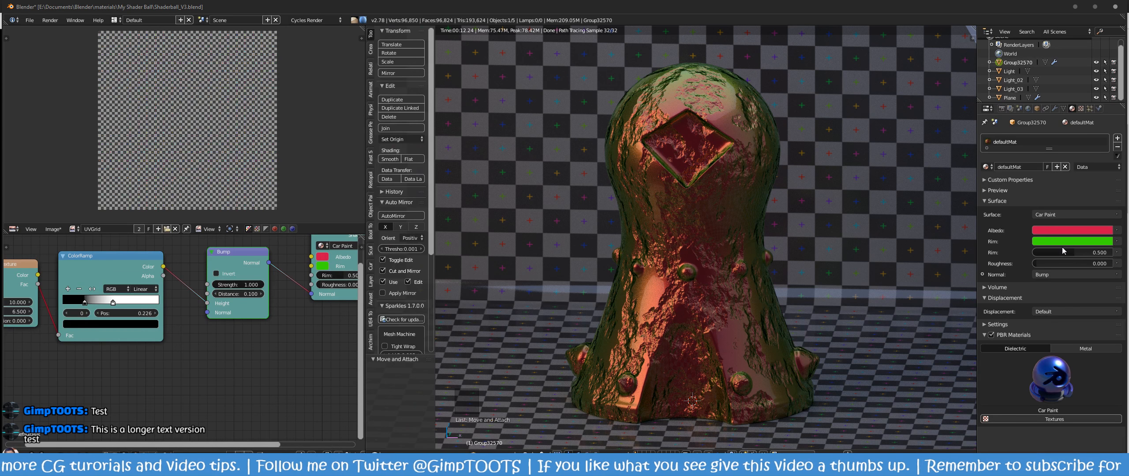
middle_drag(291, 317, 234, 325)
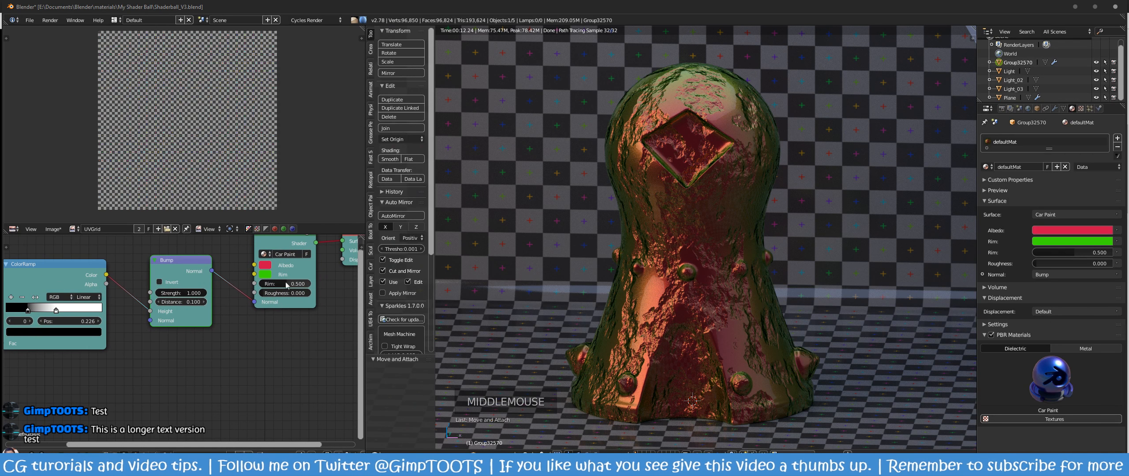
Step: Give Car Paint a blue albedo and a golden-yellow rim colour, and set the rim amount to 0.745
click(1055, 231)
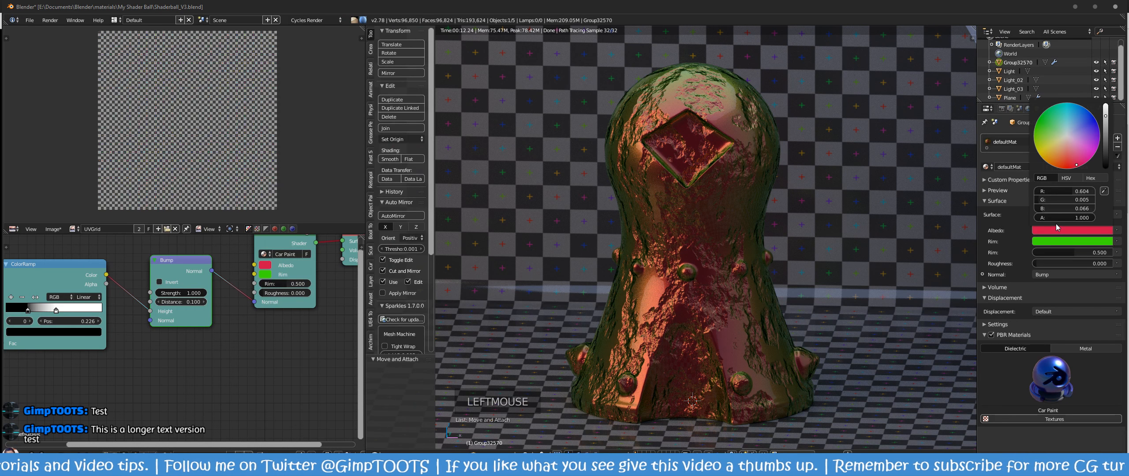
drag(1076, 118, 1079, 107)
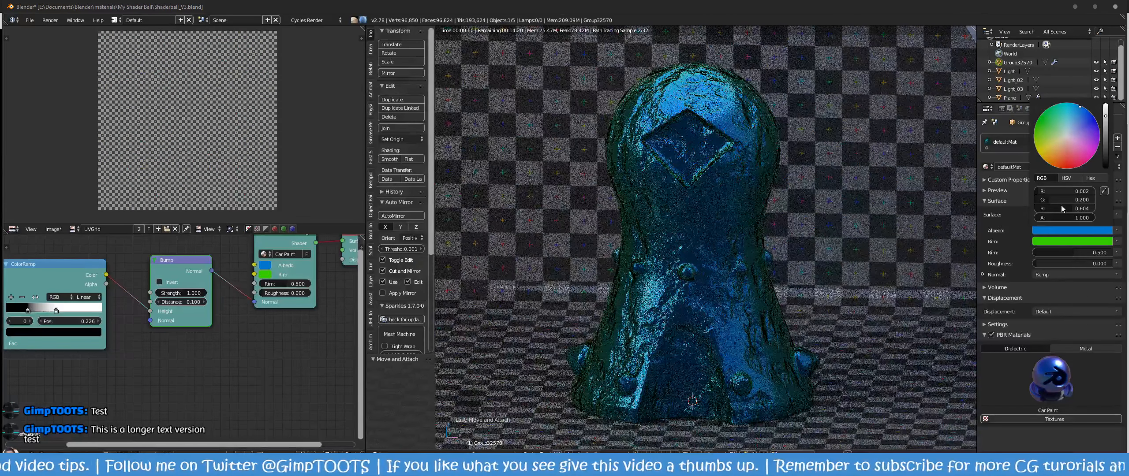
click(1067, 242)
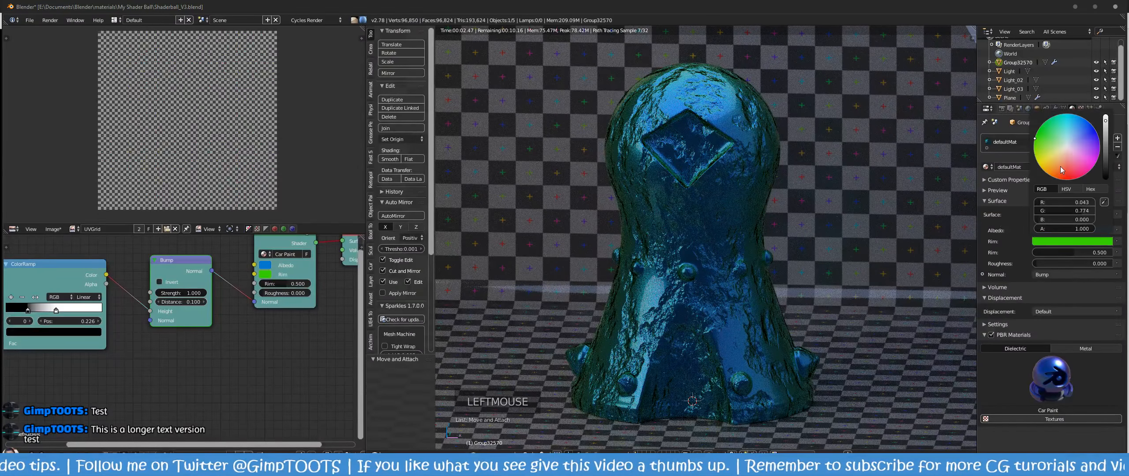
mouse_move(1067, 160)
mouse_down()
mouse_move(1076, 168)
mouse_move(1061, 176)
mouse_move(1095, 148)
mouse_move(1039, 166)
mouse_up()
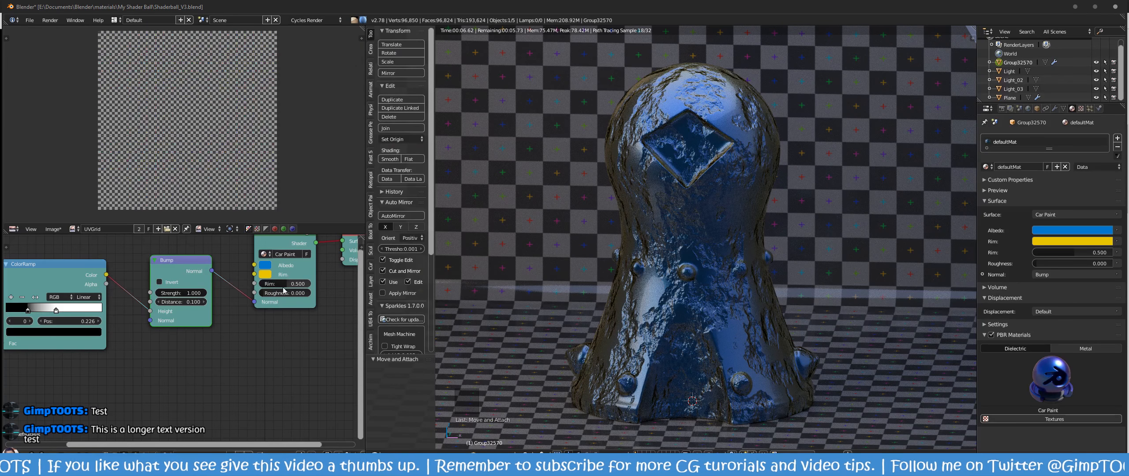
drag(286, 284, 300, 286)
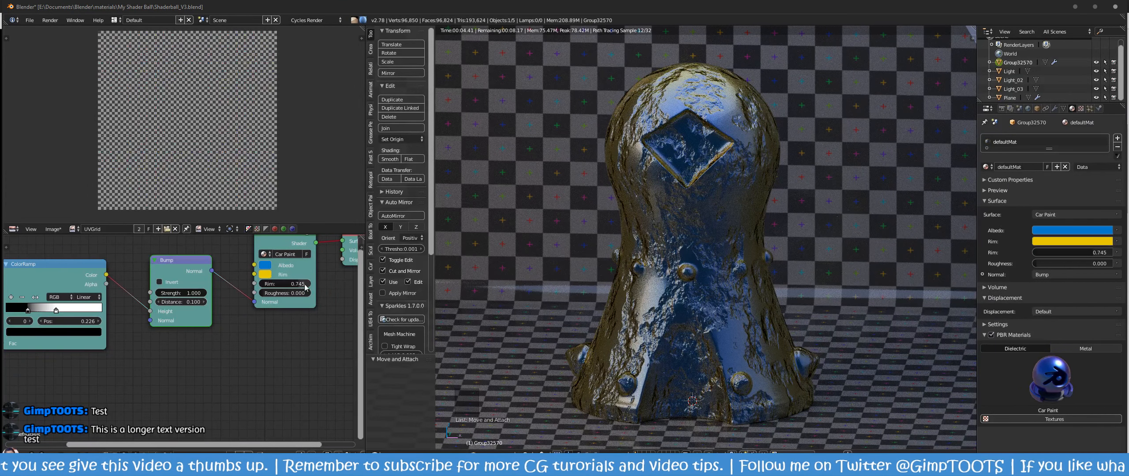
Step: Set the Noise Texture scale to 20
middle_drag(157, 355, 238, 348)
click(66, 294)
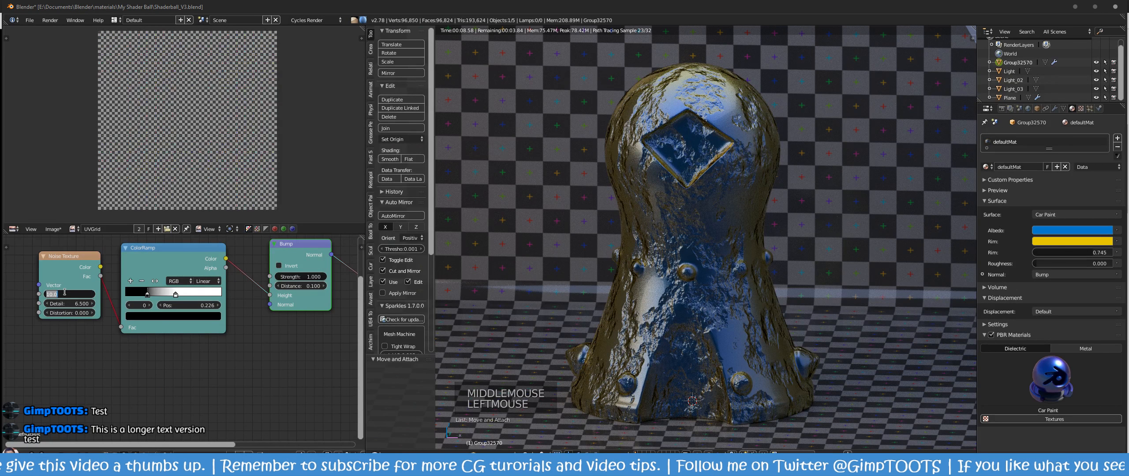
text(20)
key(Return)
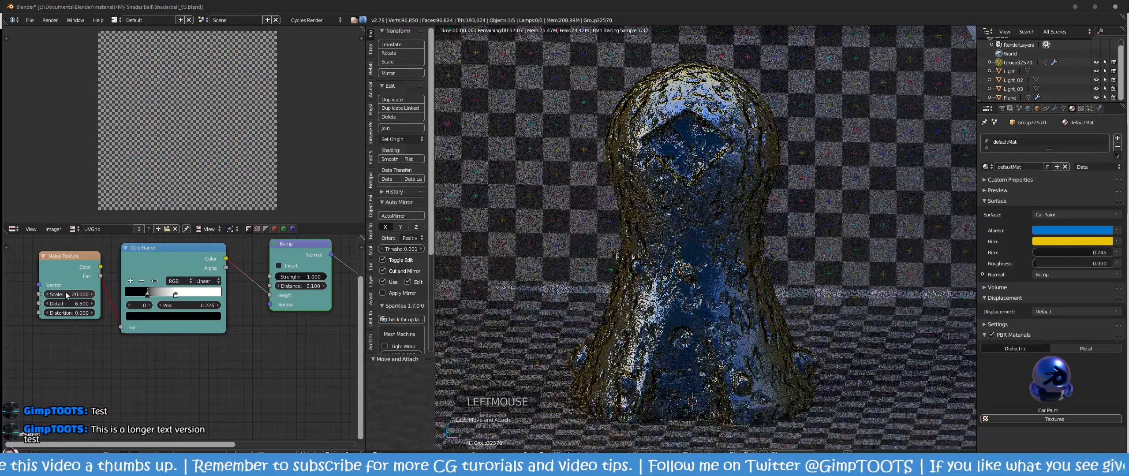